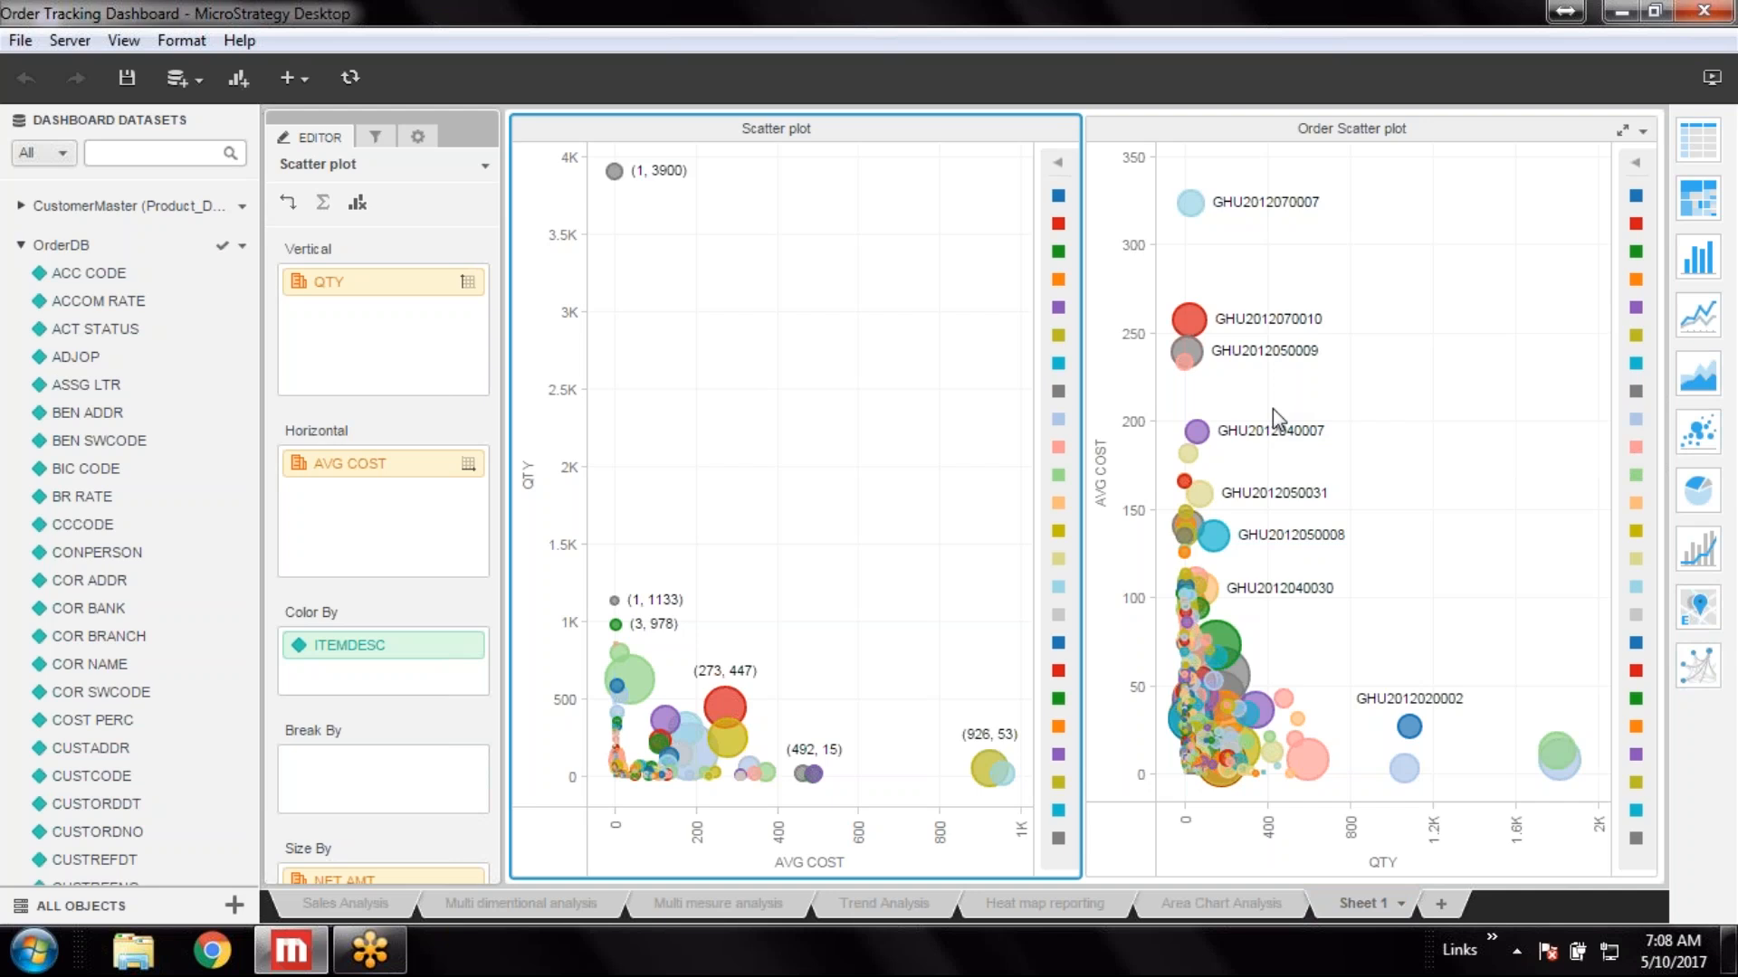
View the dashboard in presentation mode and inspect the bubbles of the Order Scatter plot
click(1710, 80)
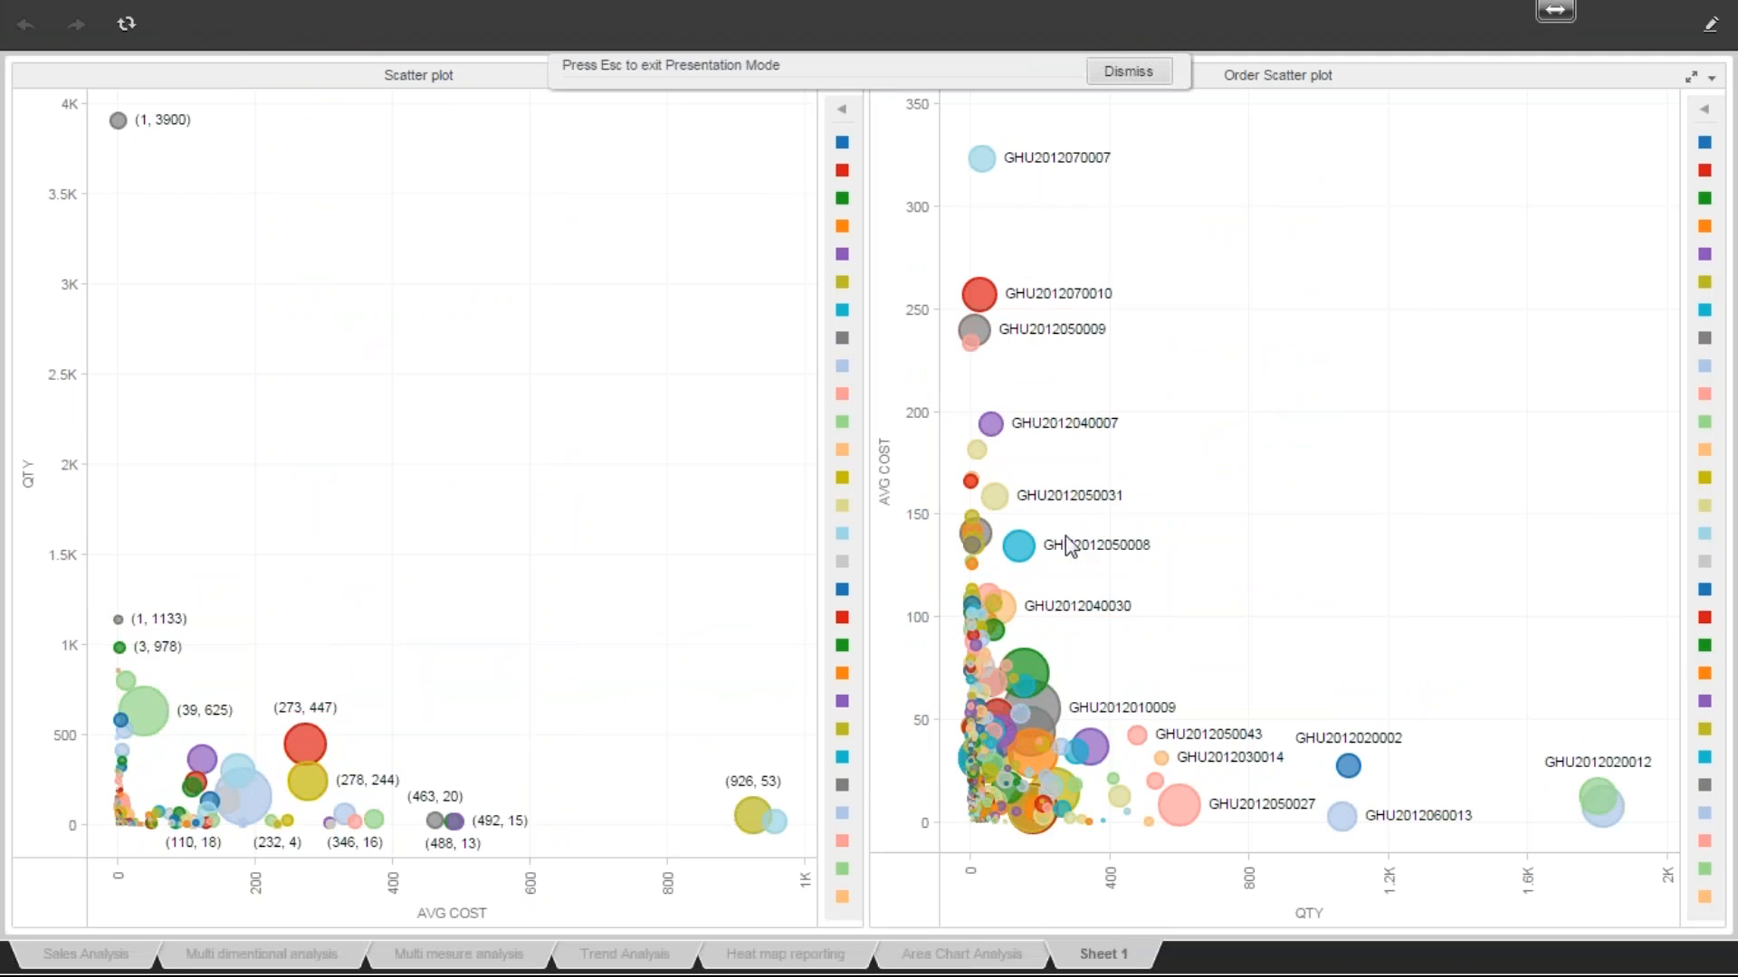
mouse_move(1026, 559)
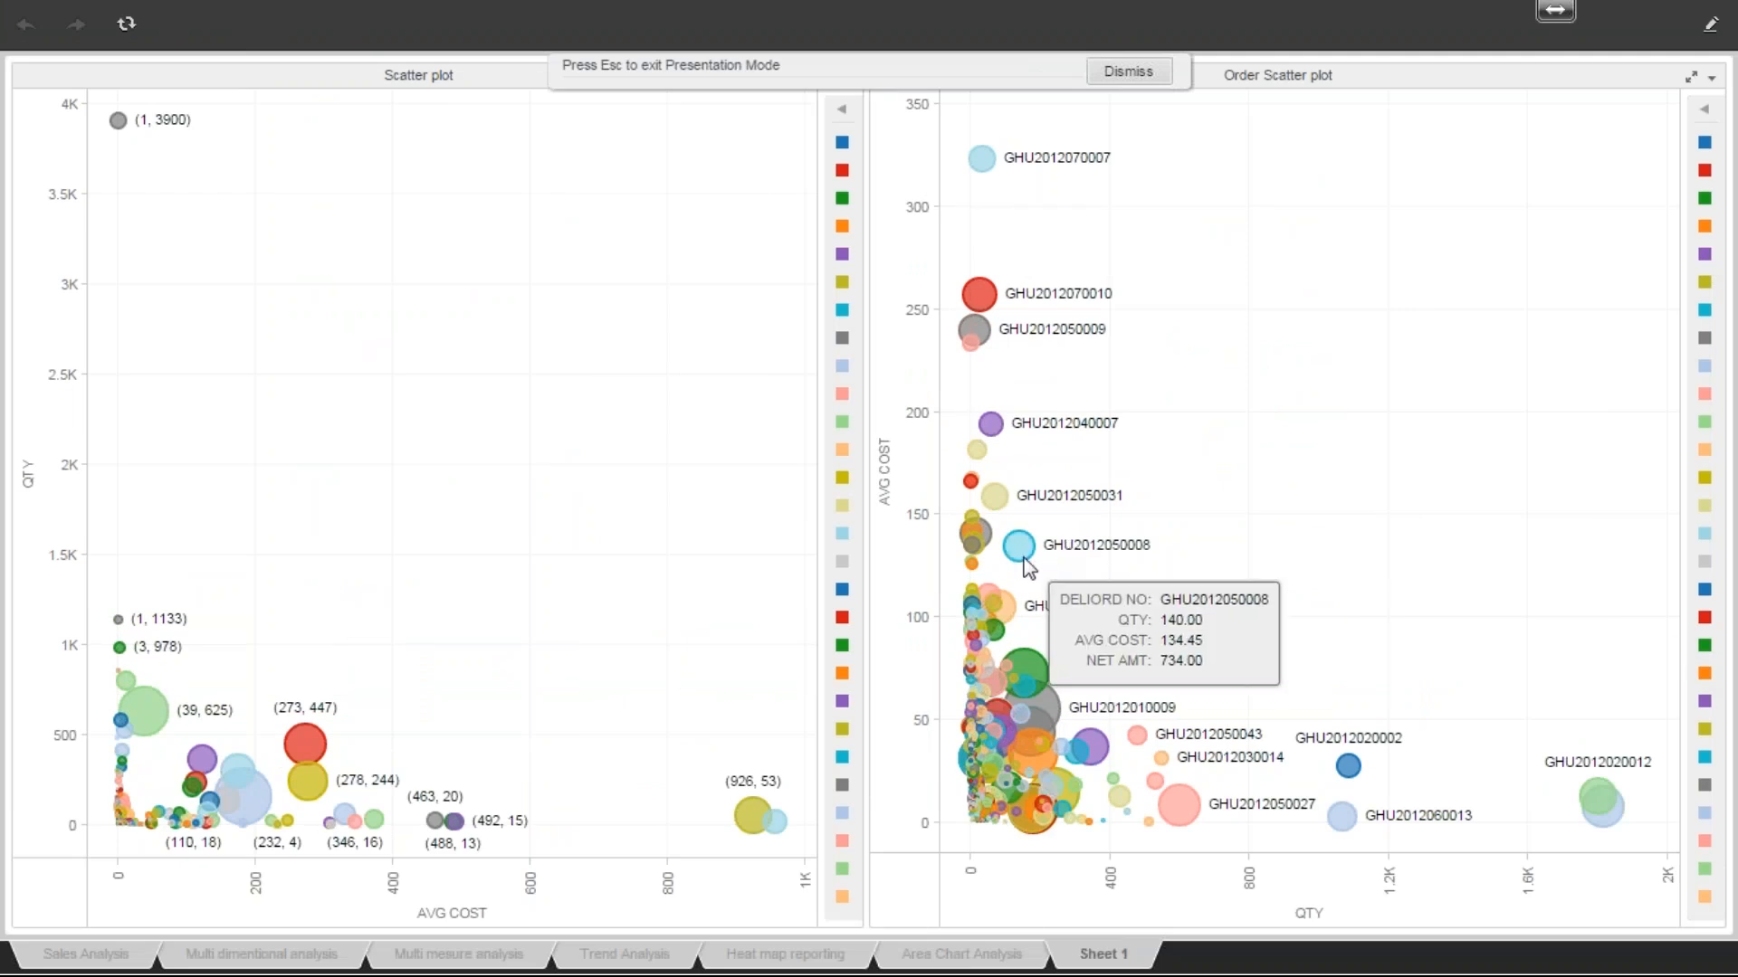
mouse_move(991, 292)
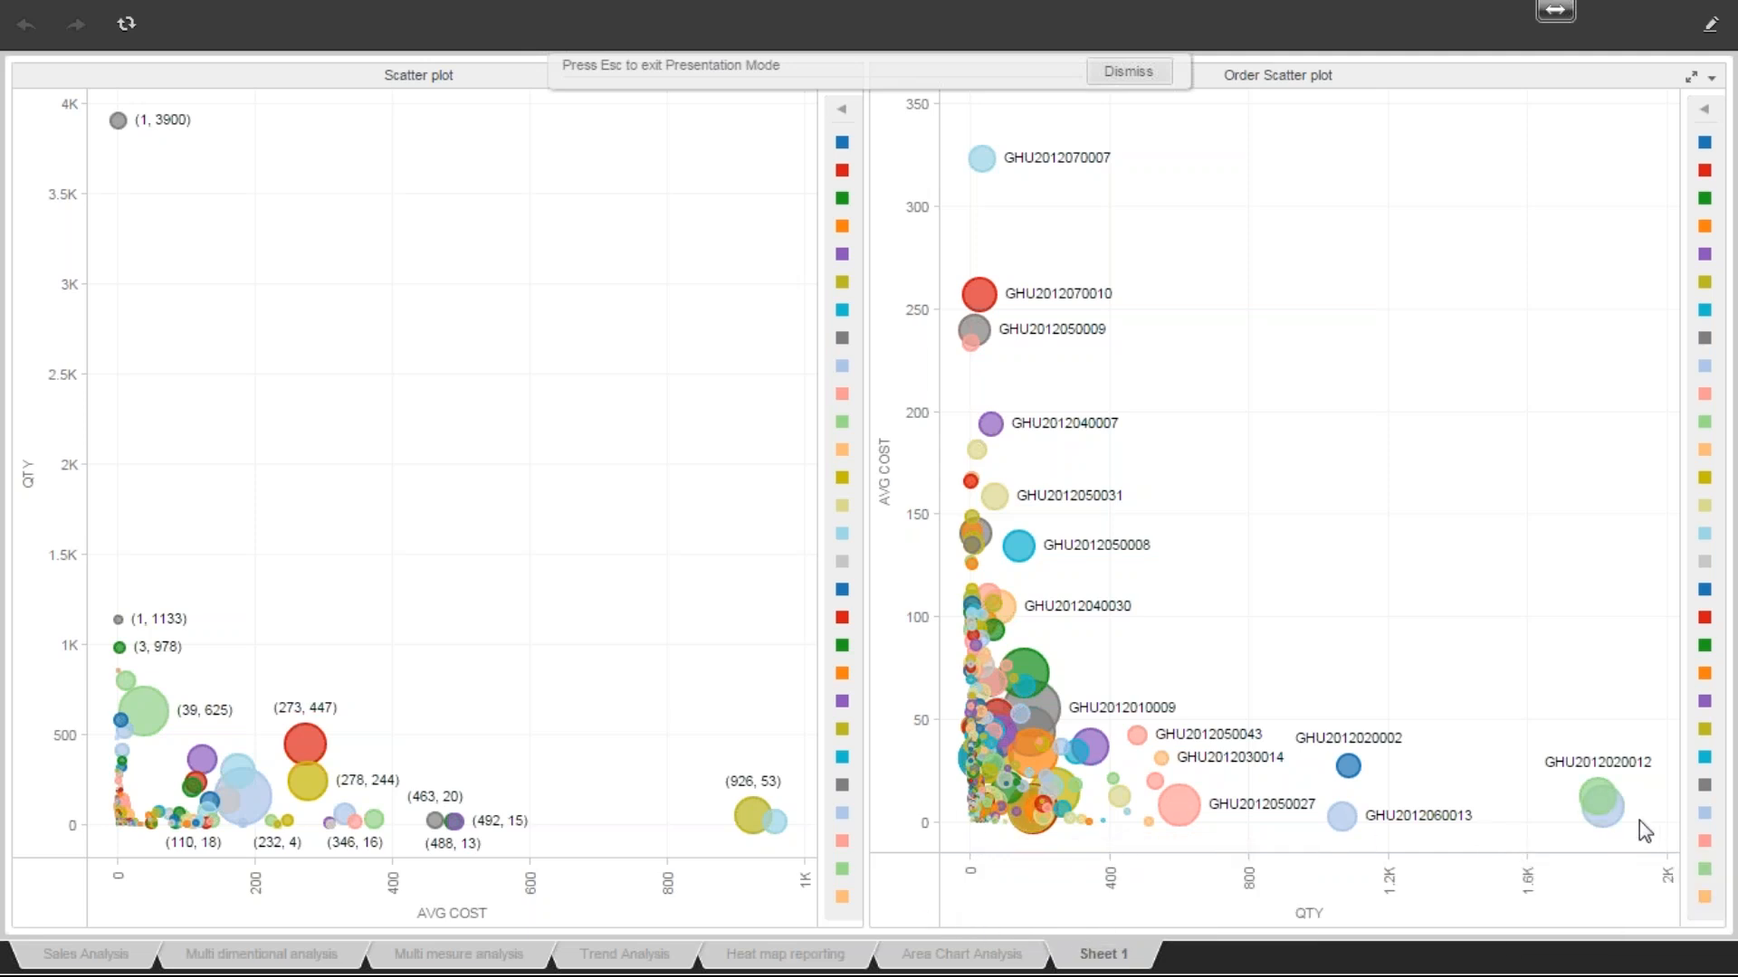
mouse_move(1605, 827)
mouse_move(1054, 709)
mouse_move(257, 800)
key(Escape)
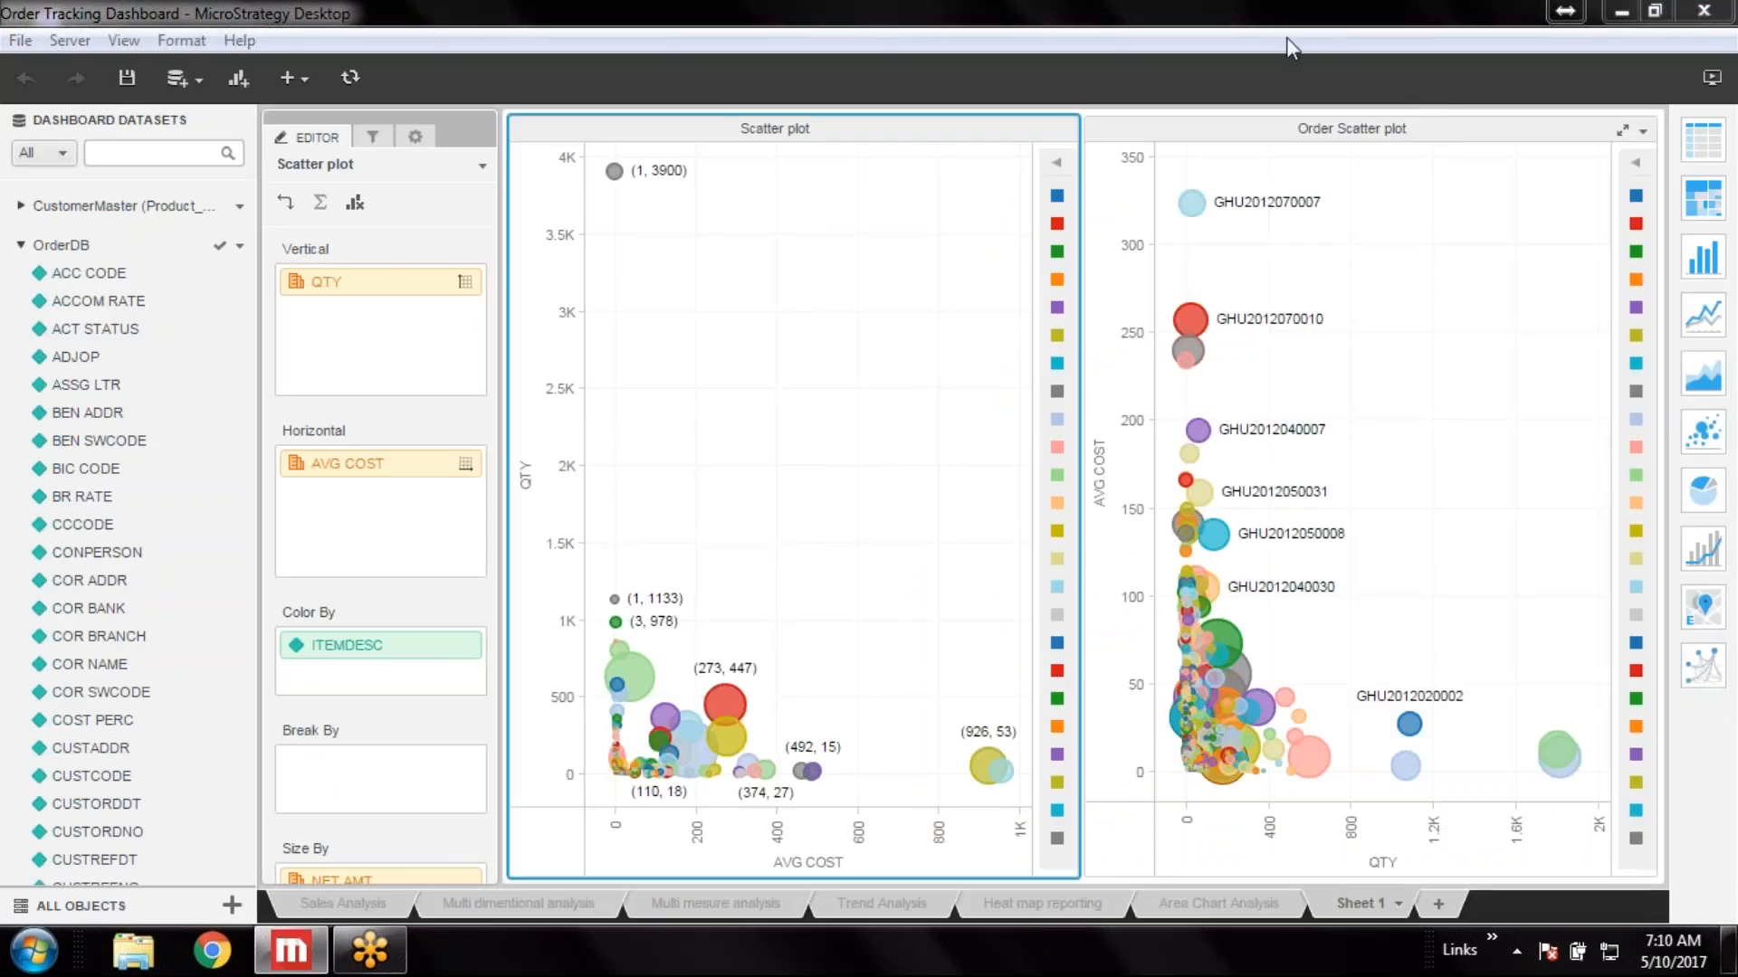
Rename the Sheet 1 tab as Bubble chart analysis
click(1397, 903)
click(1251, 808)
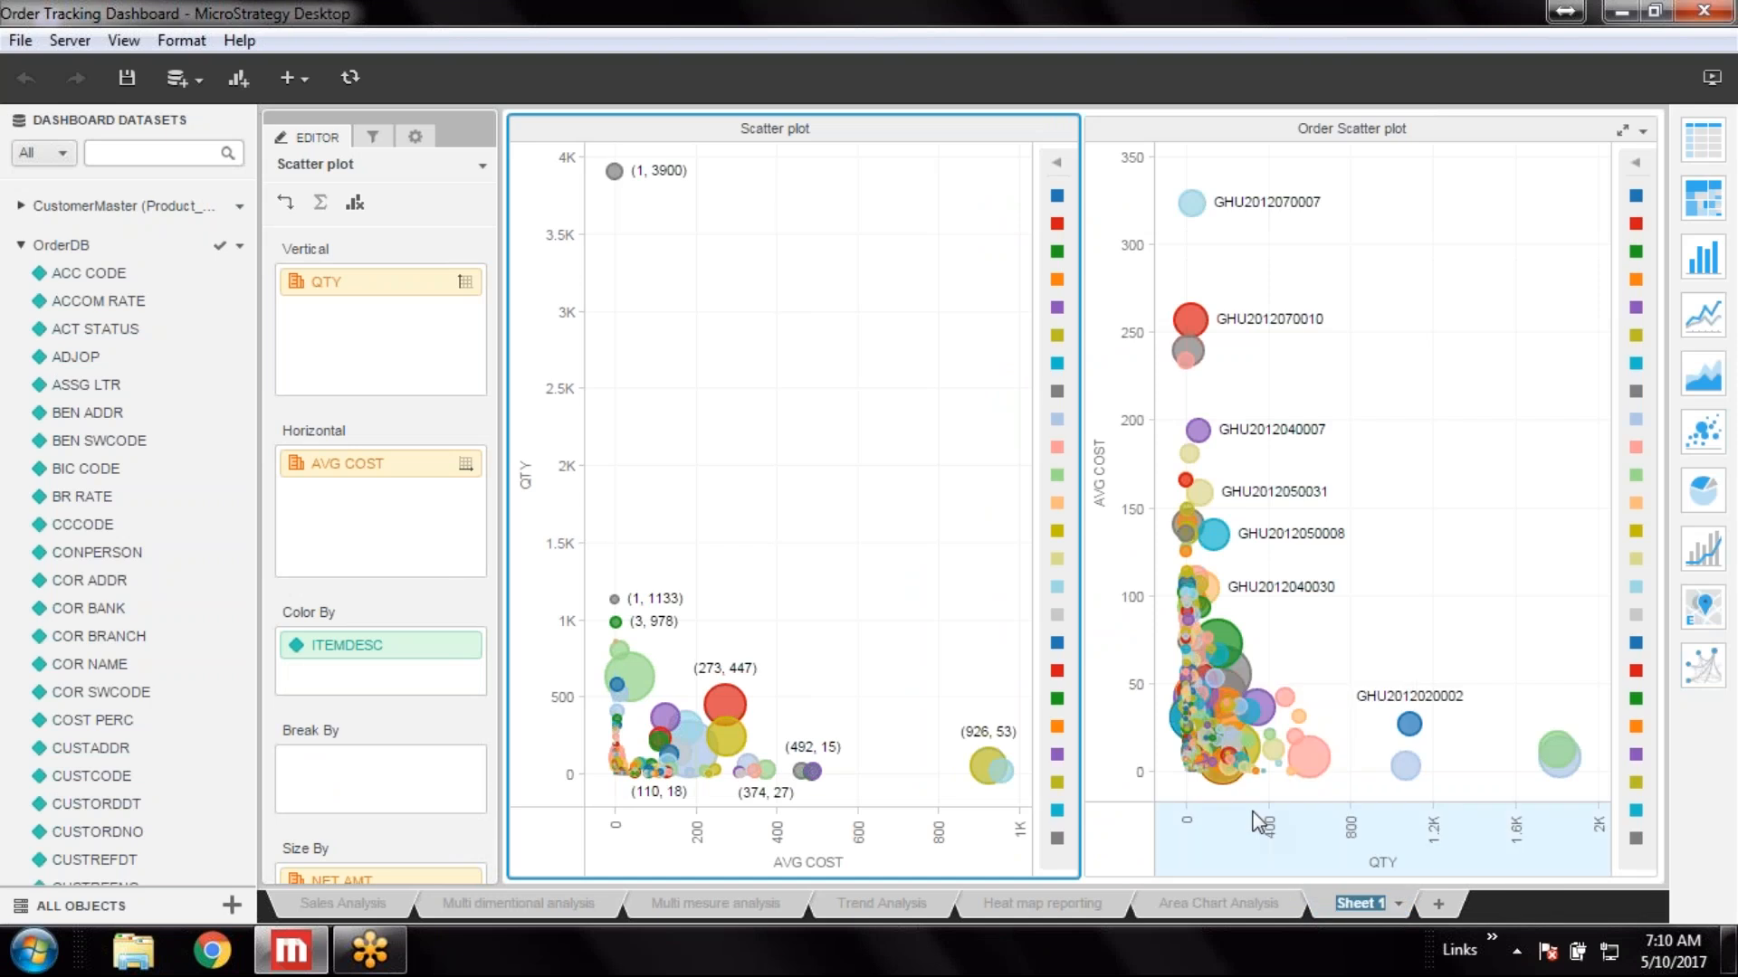
text(Bubb)
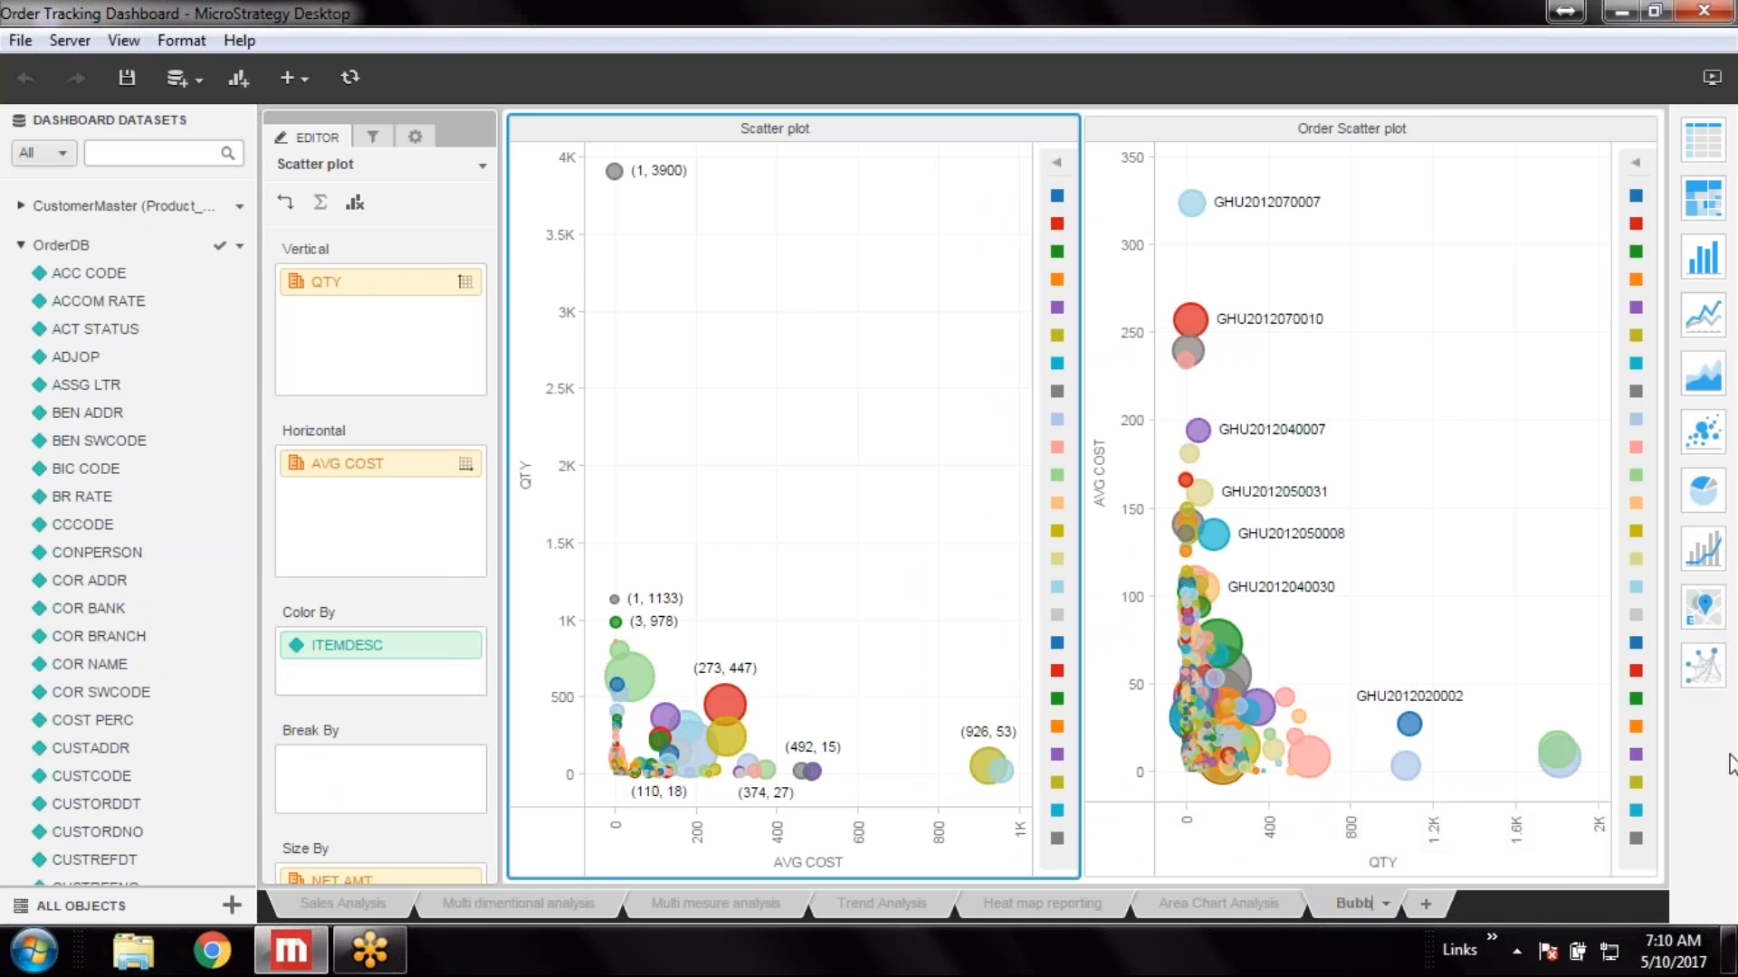
text(le chart a)
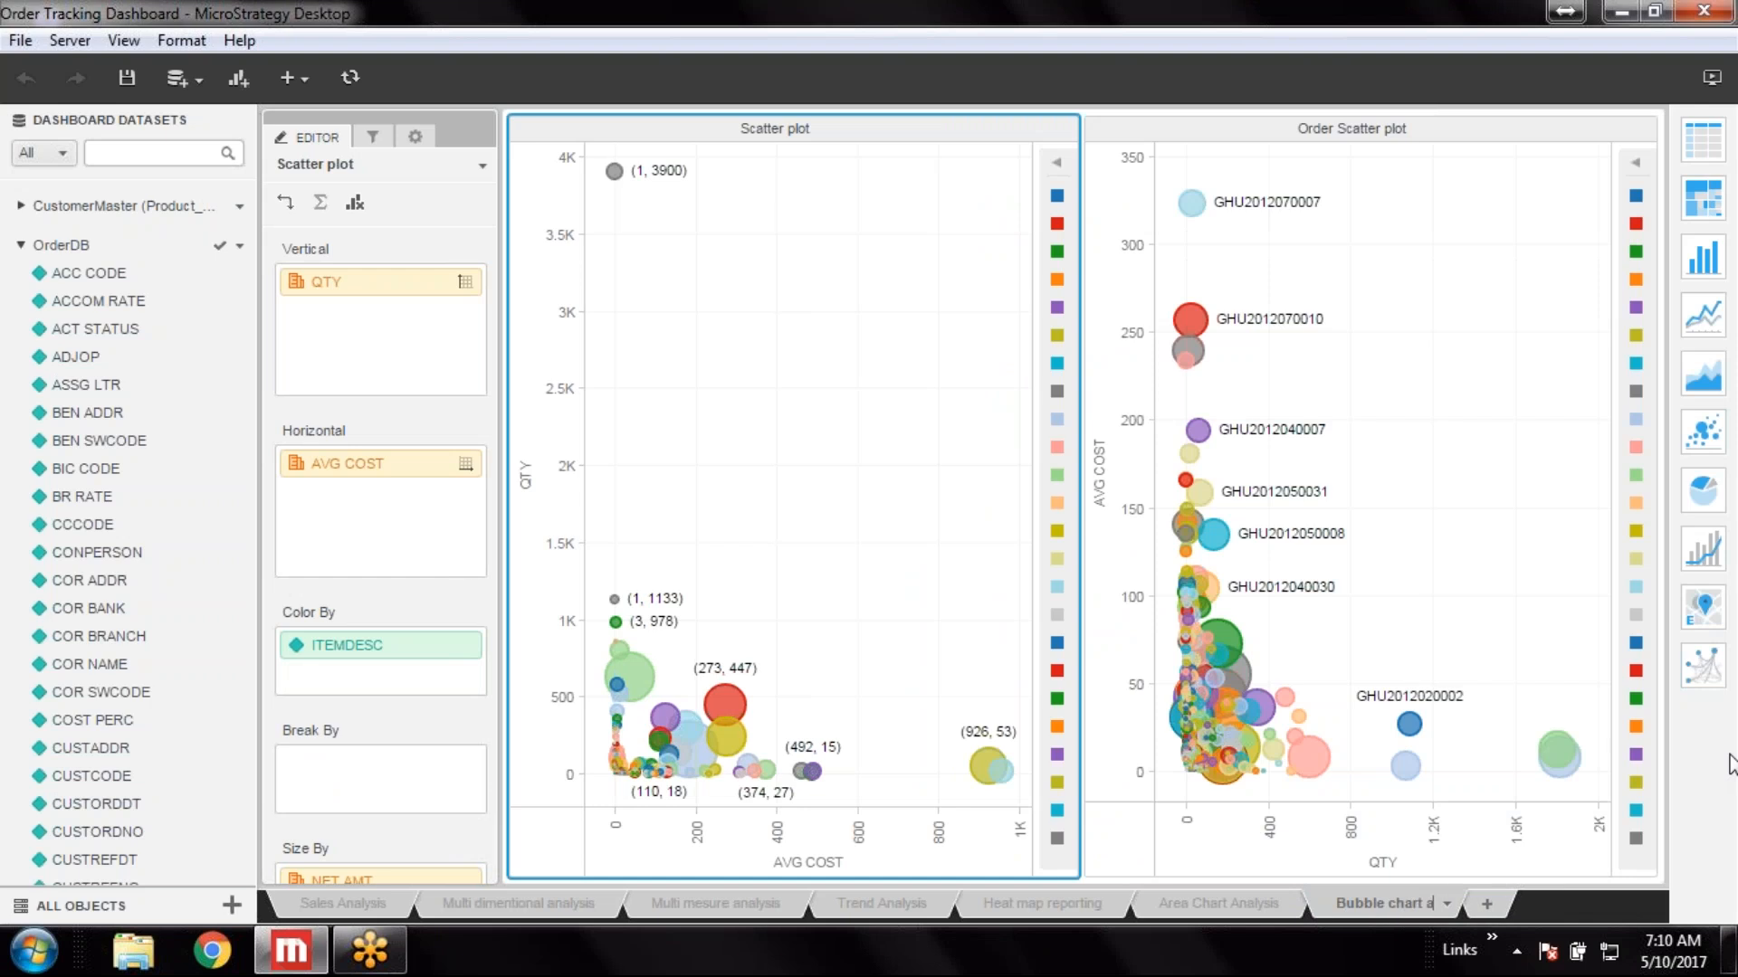
text(nalysis)
key(Return)
Add a new sheet to the dashboard
click(1225, 901)
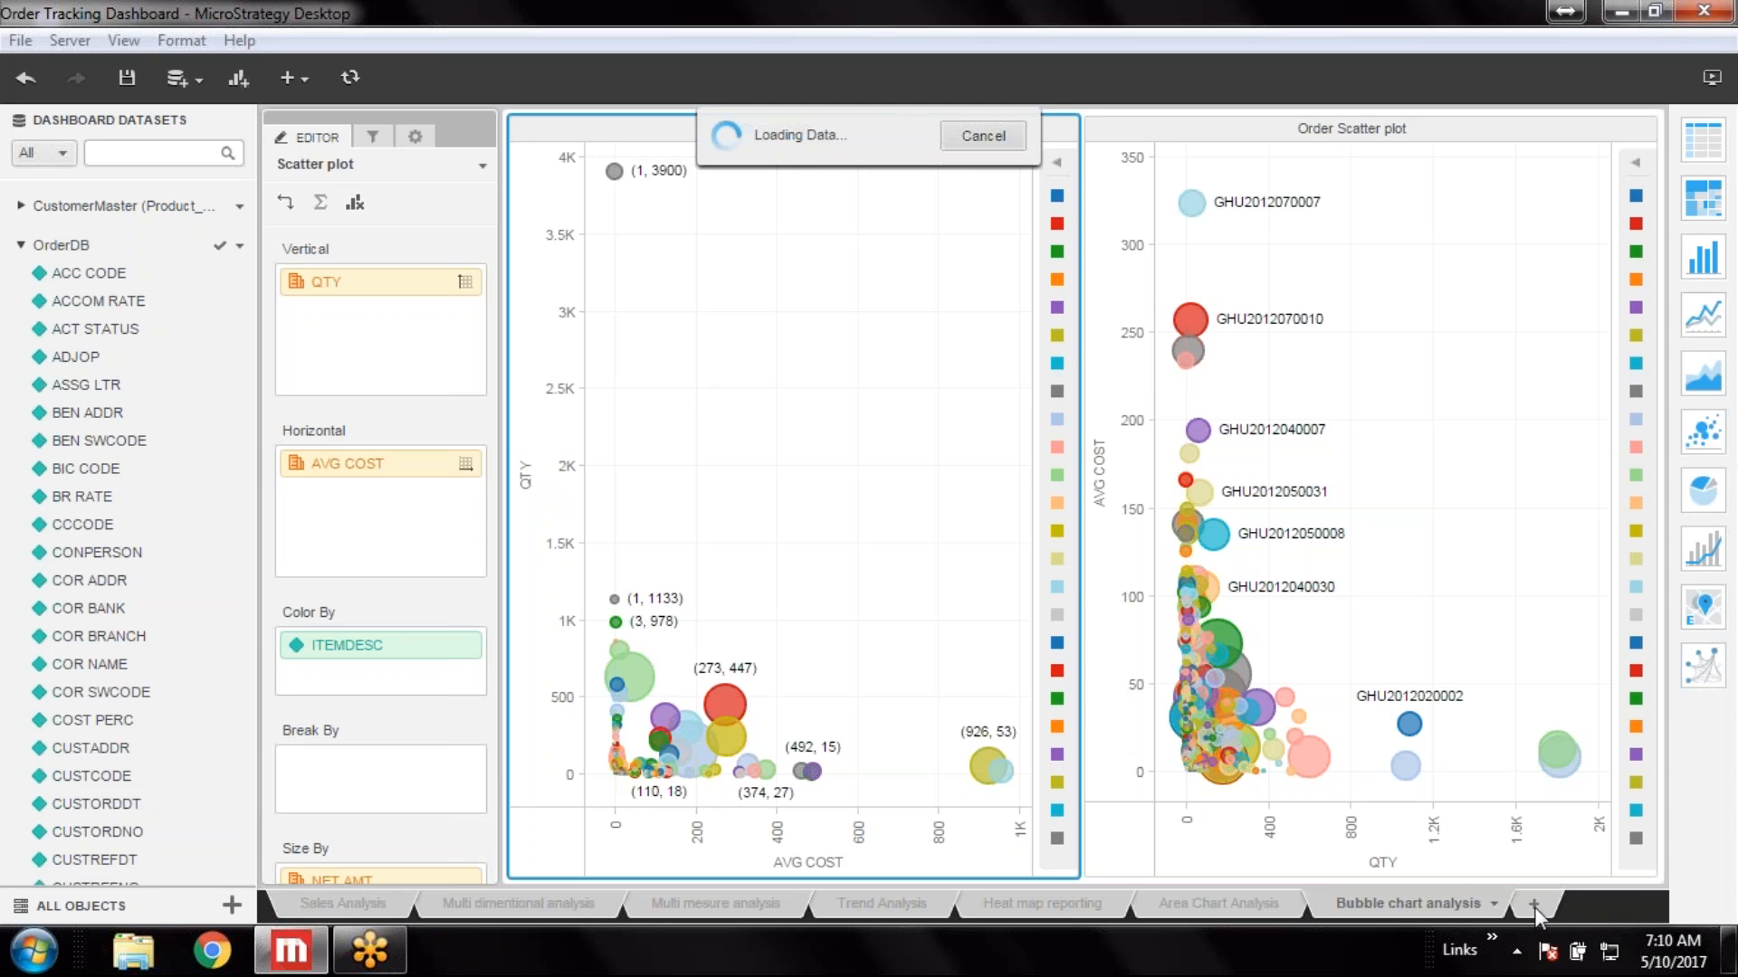
click(1429, 907)
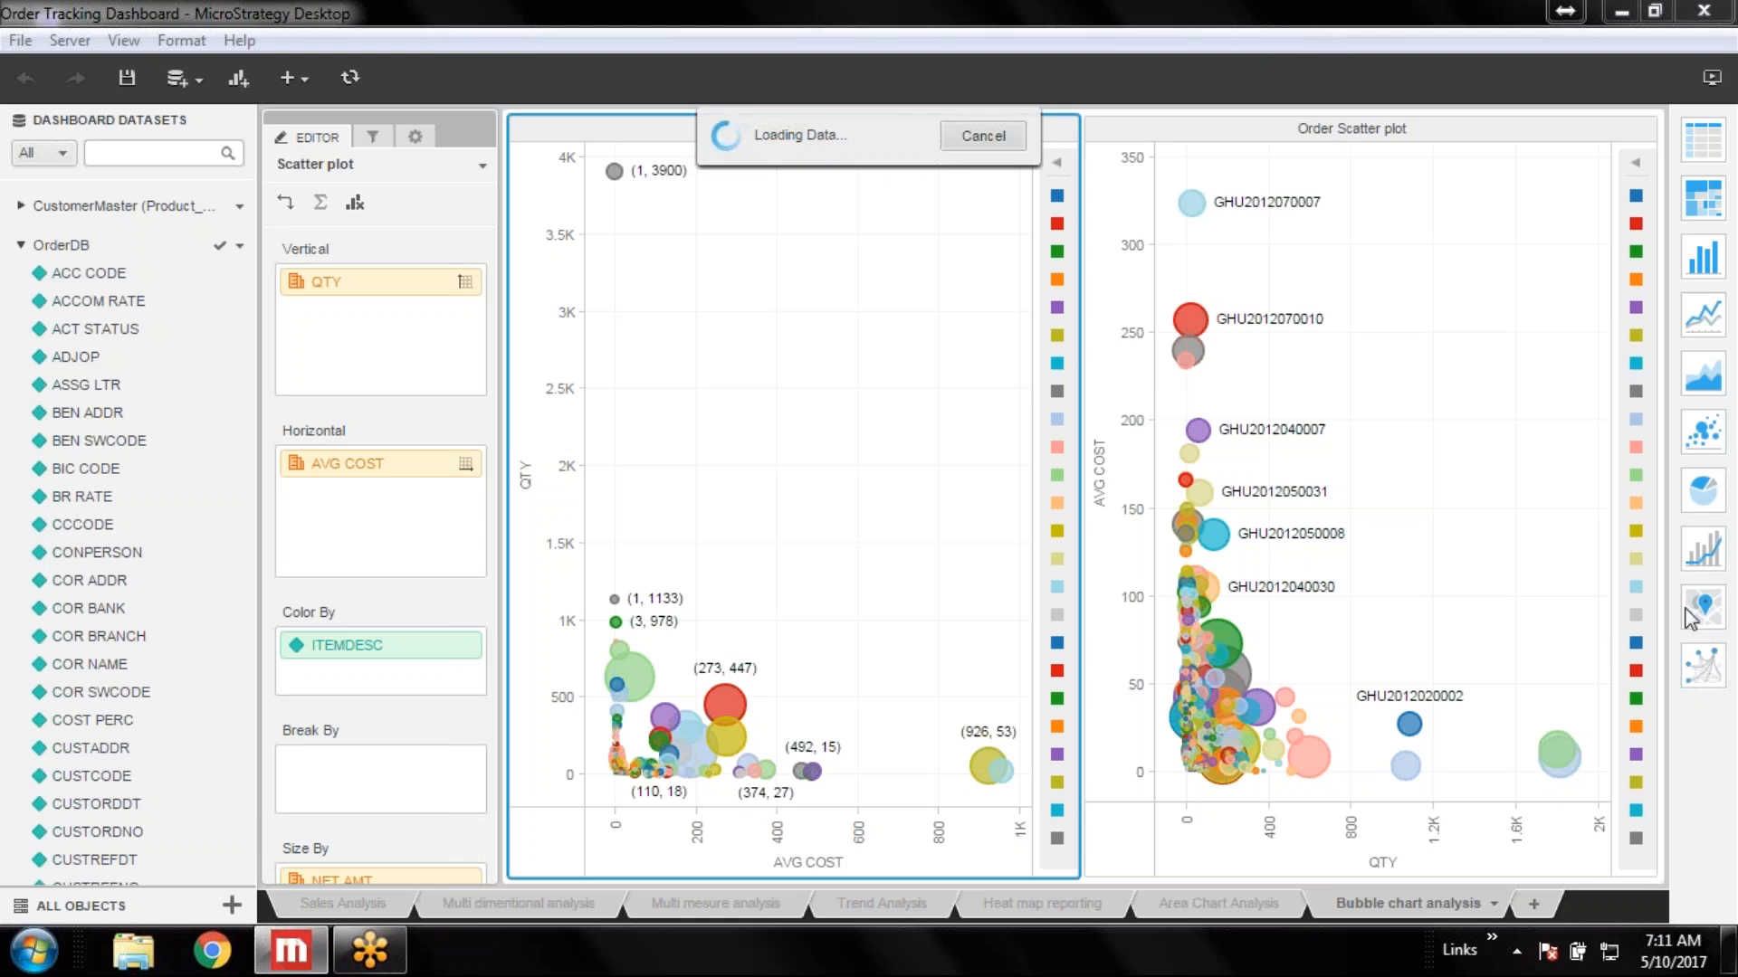
click(1536, 905)
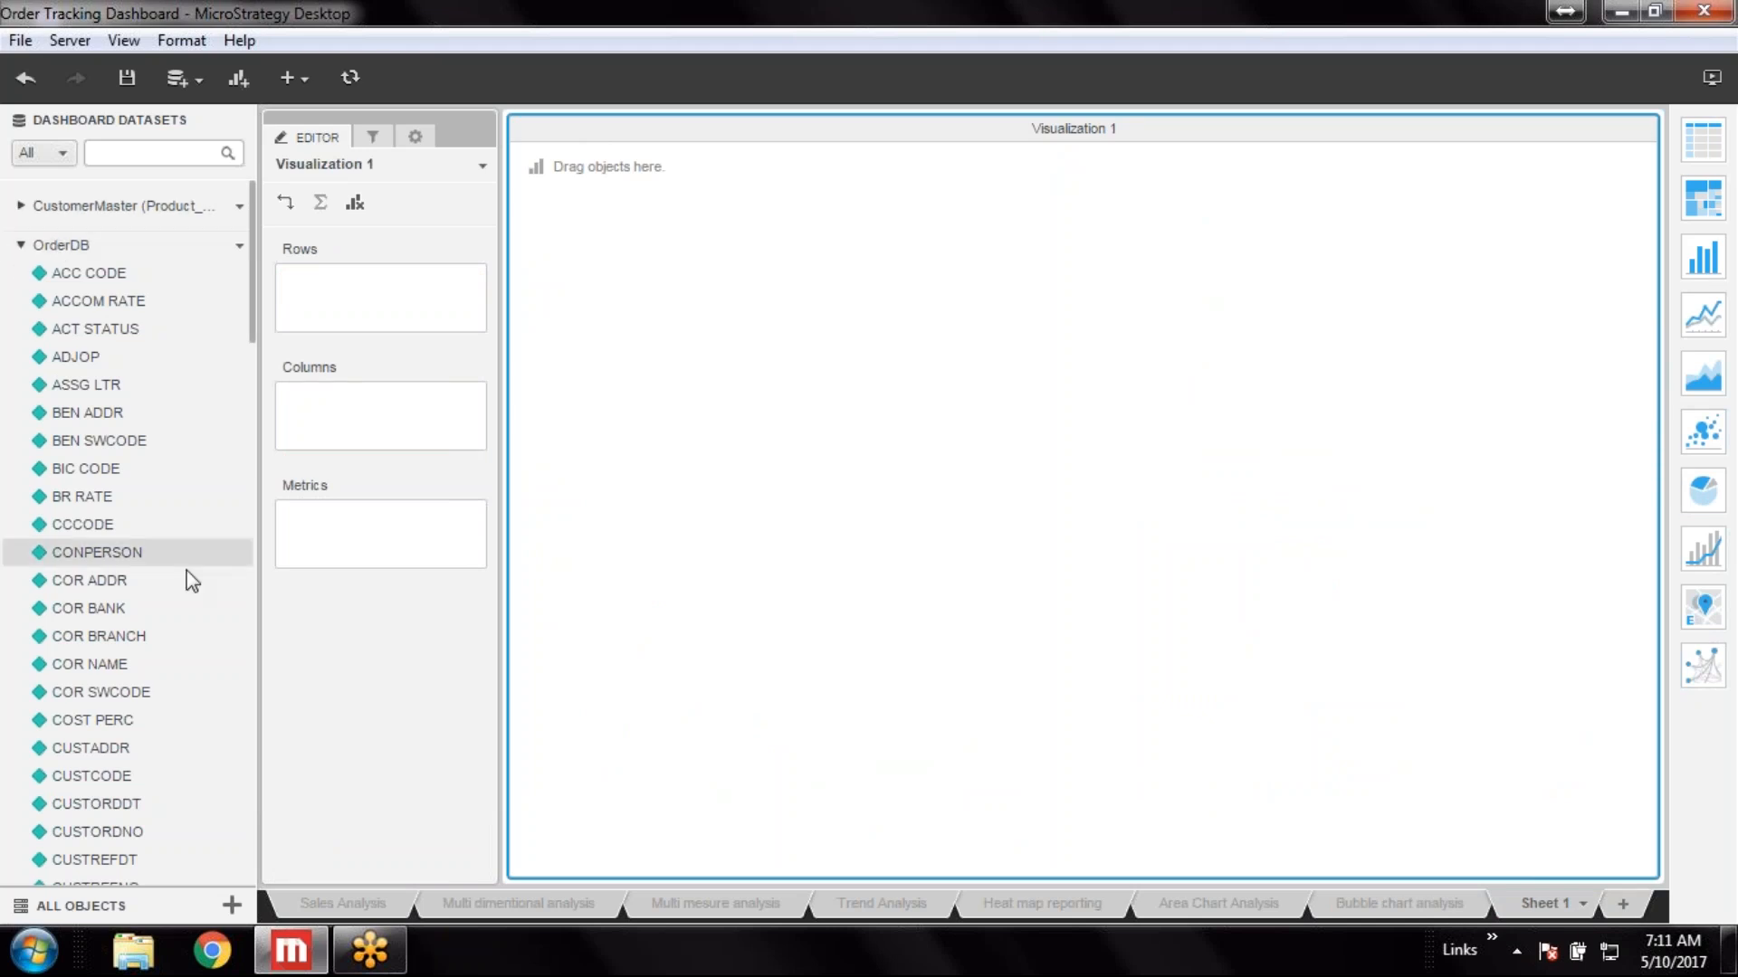
Add the DELIORD DT (Month of Year) attribute to the new visualization's rows
scroll(185, 542, down, 10)
scroll(186, 535, down, 10)
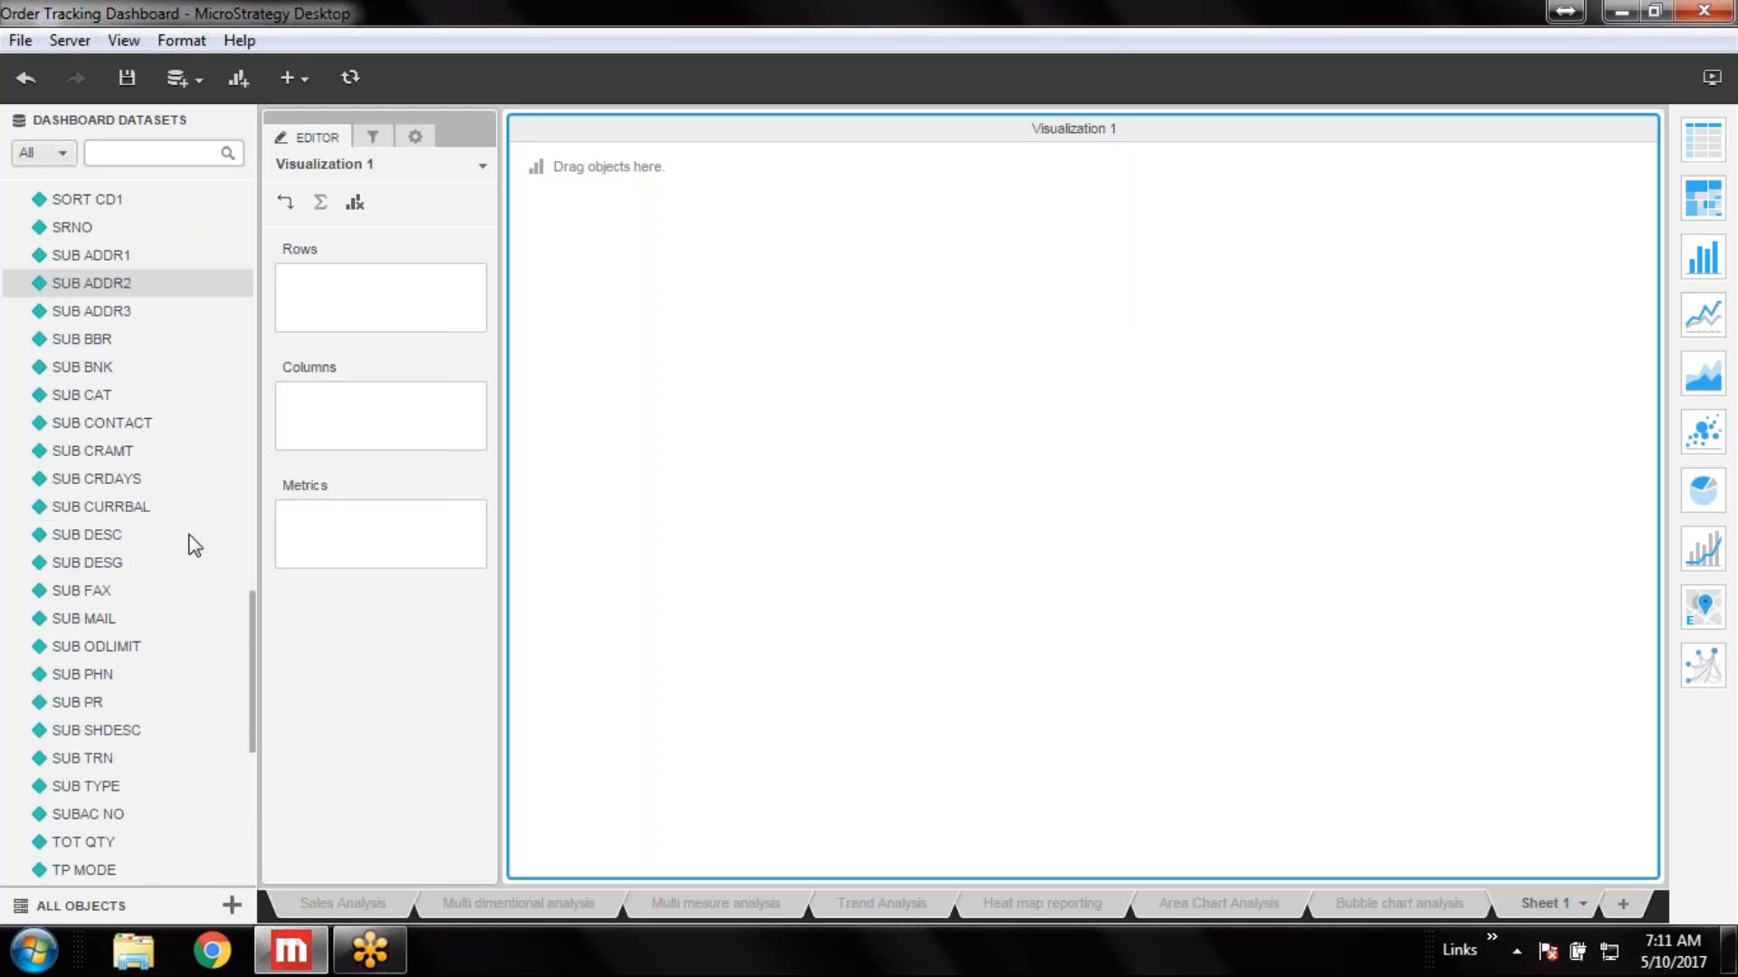
scroll(190, 534, up, 15)
scroll(192, 534, up, 10)
scroll(193, 533, down, 6)
scroll(194, 534, down, 15)
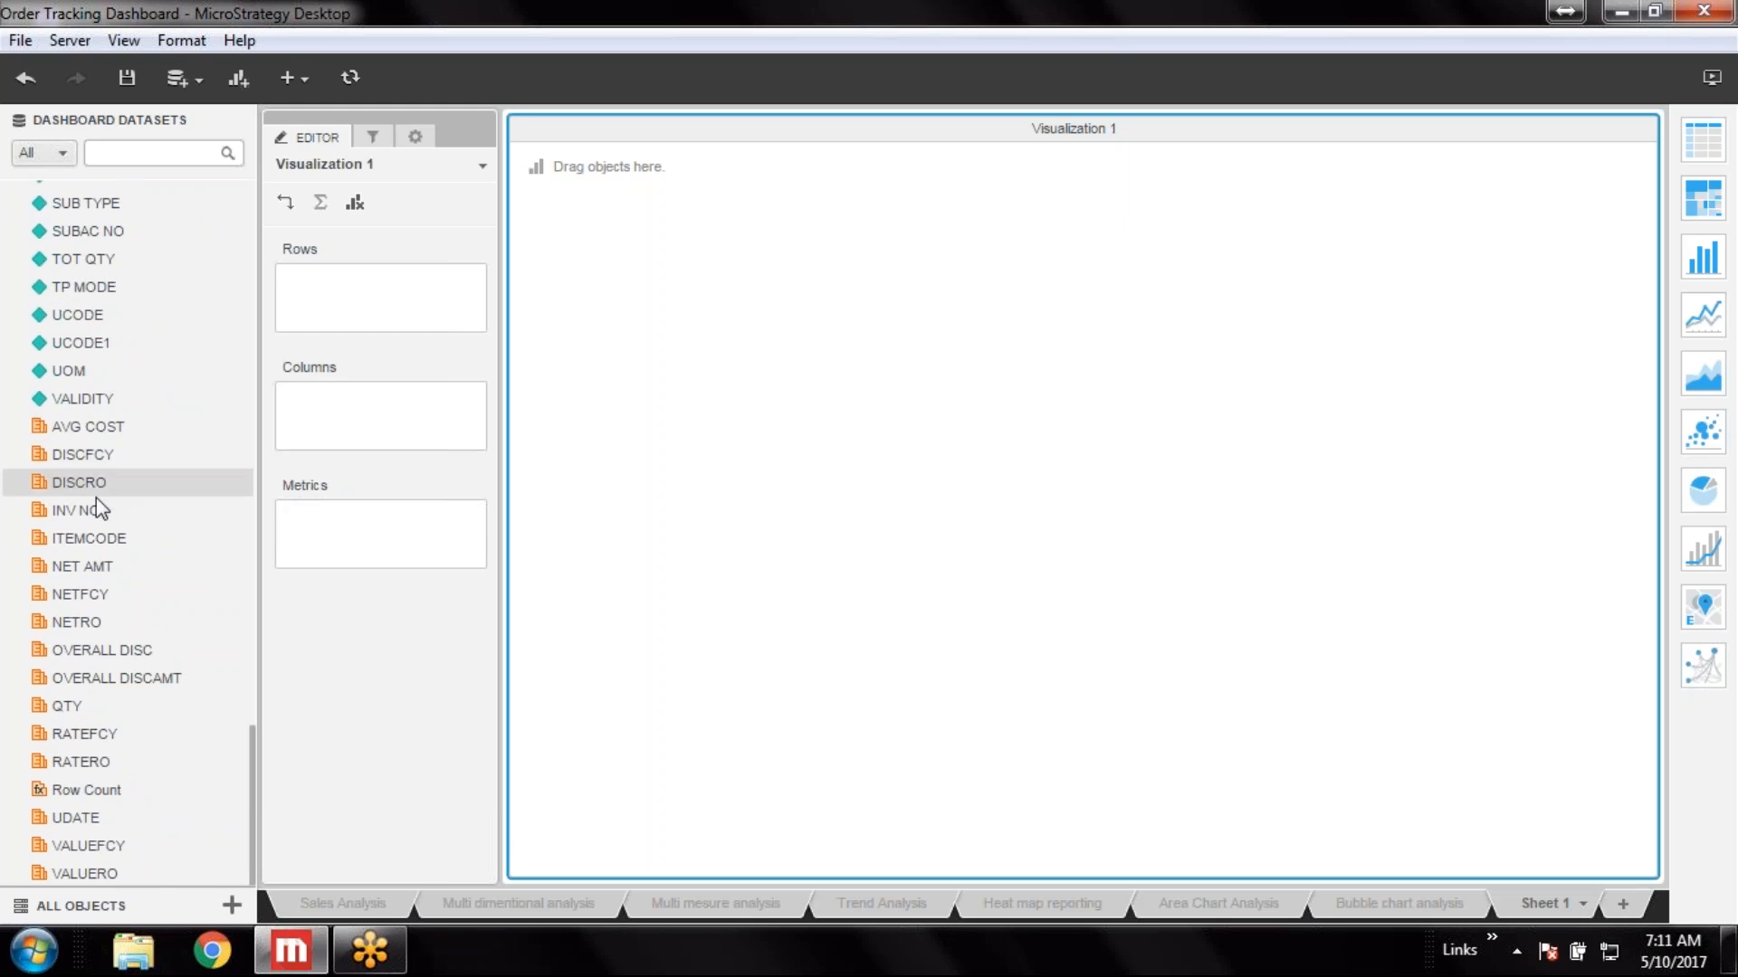
scroll(98, 522, up, 6)
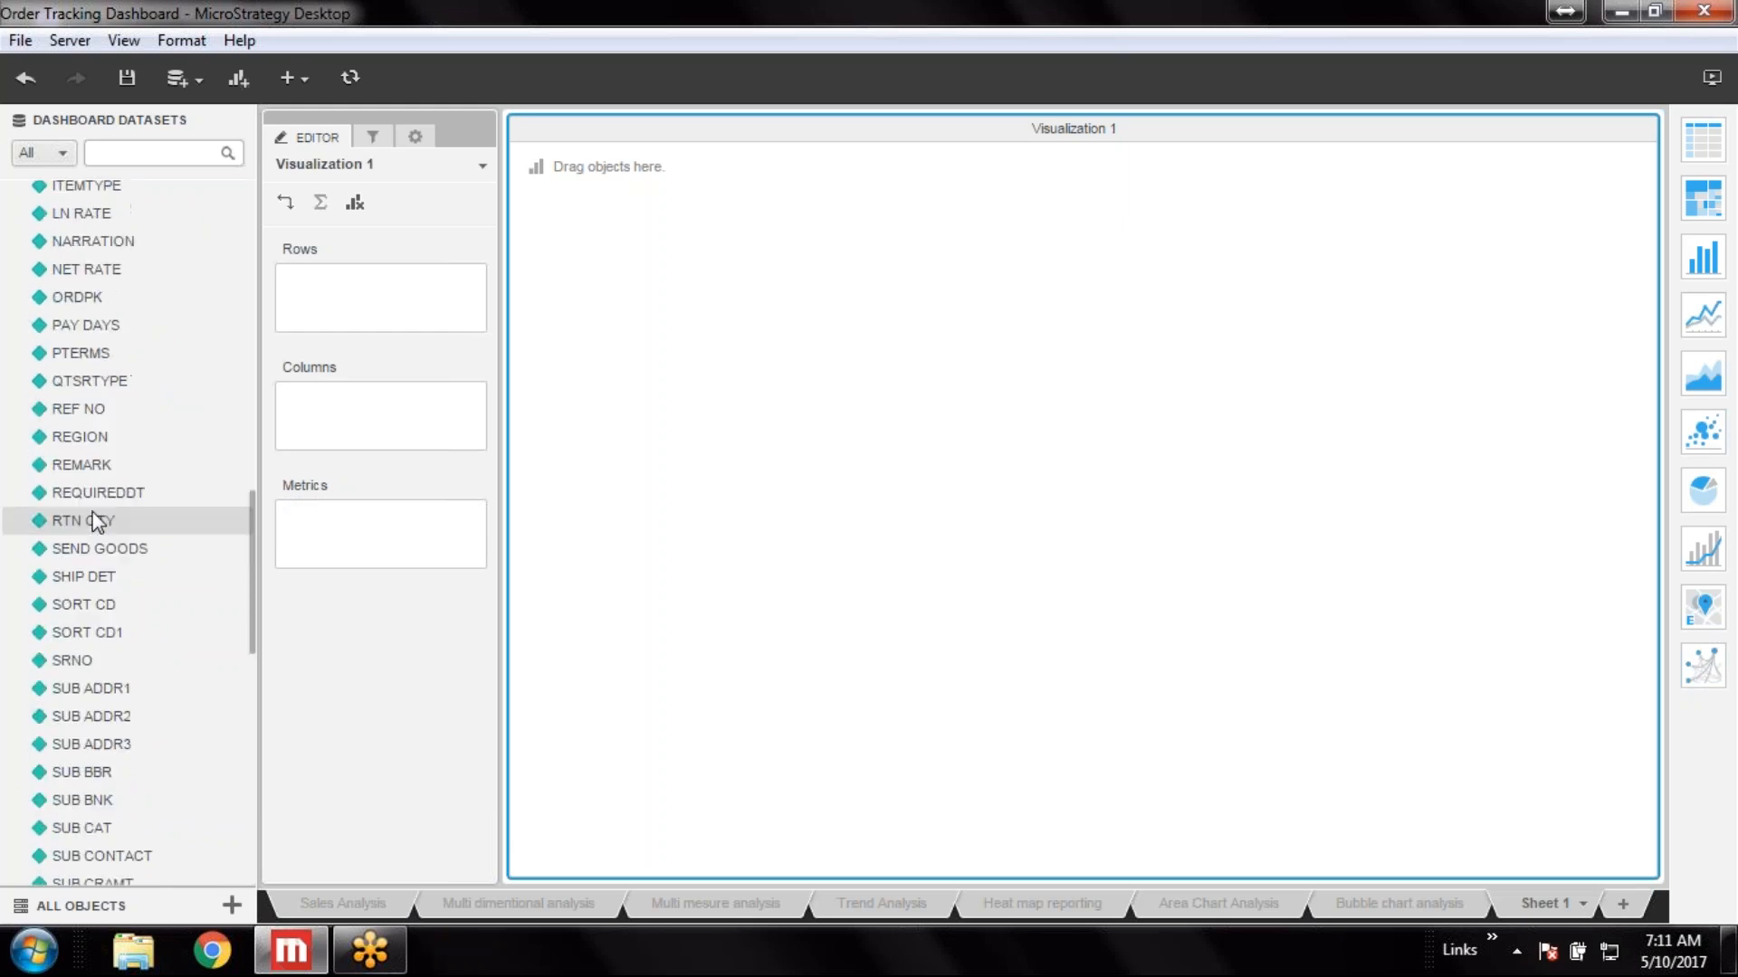
scroll(94, 506, up, 6)
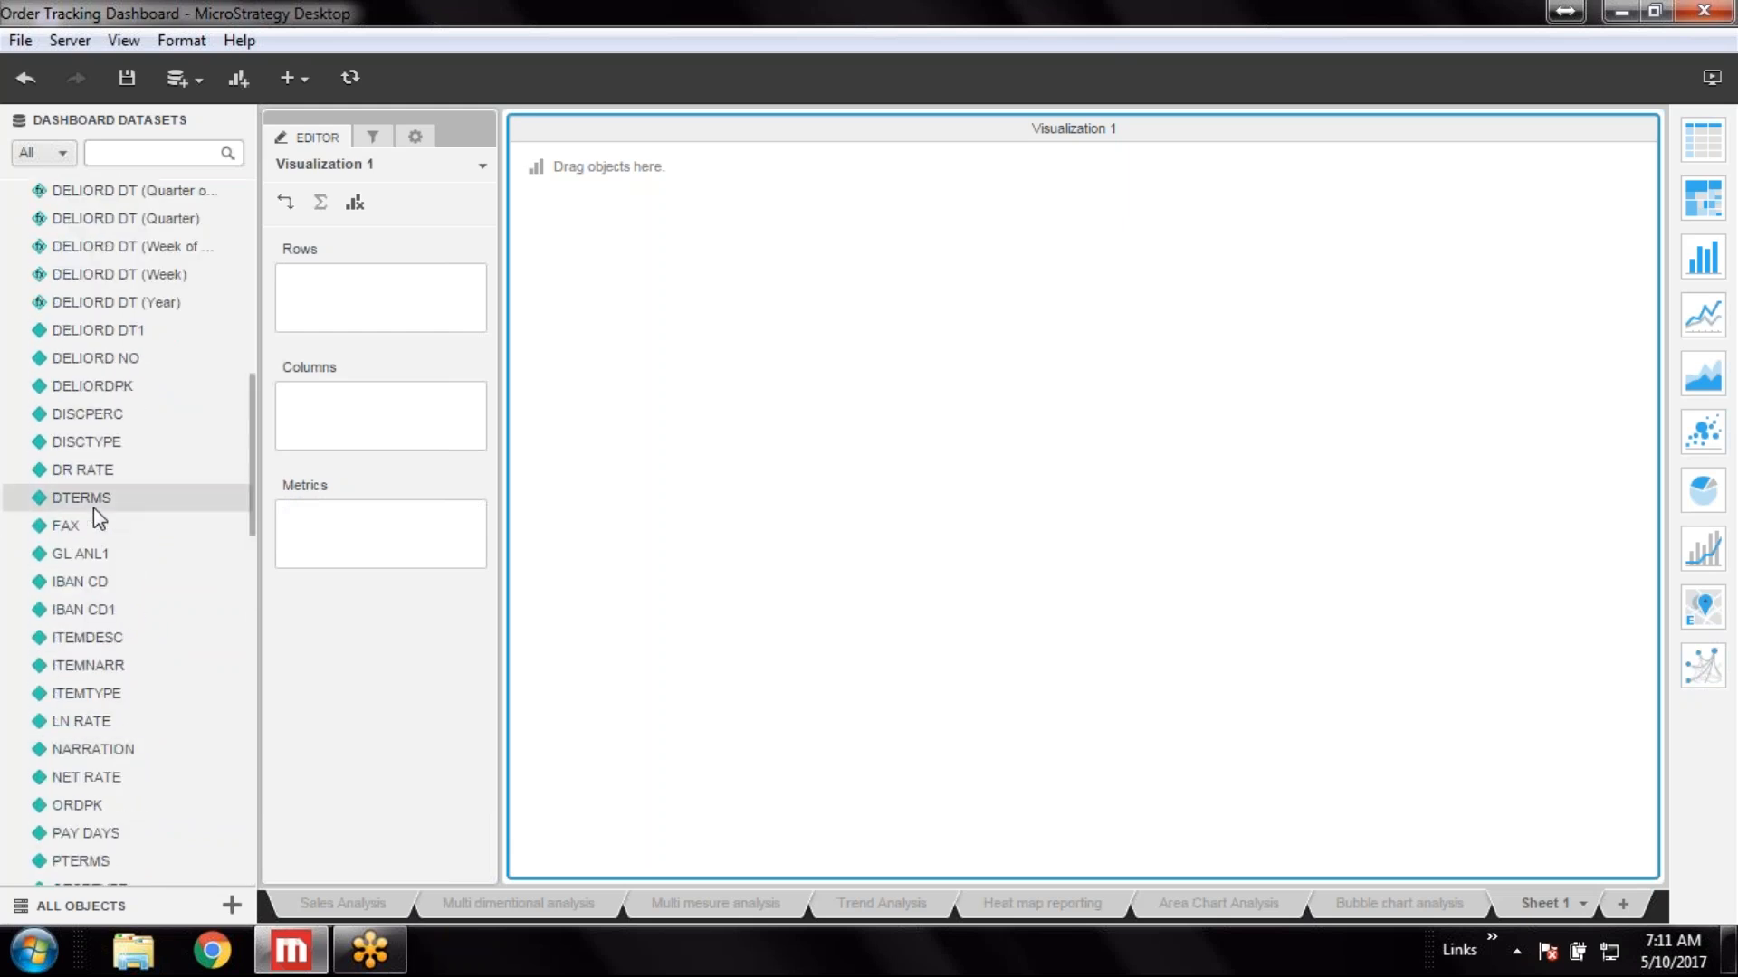
scroll(94, 505, up, 3)
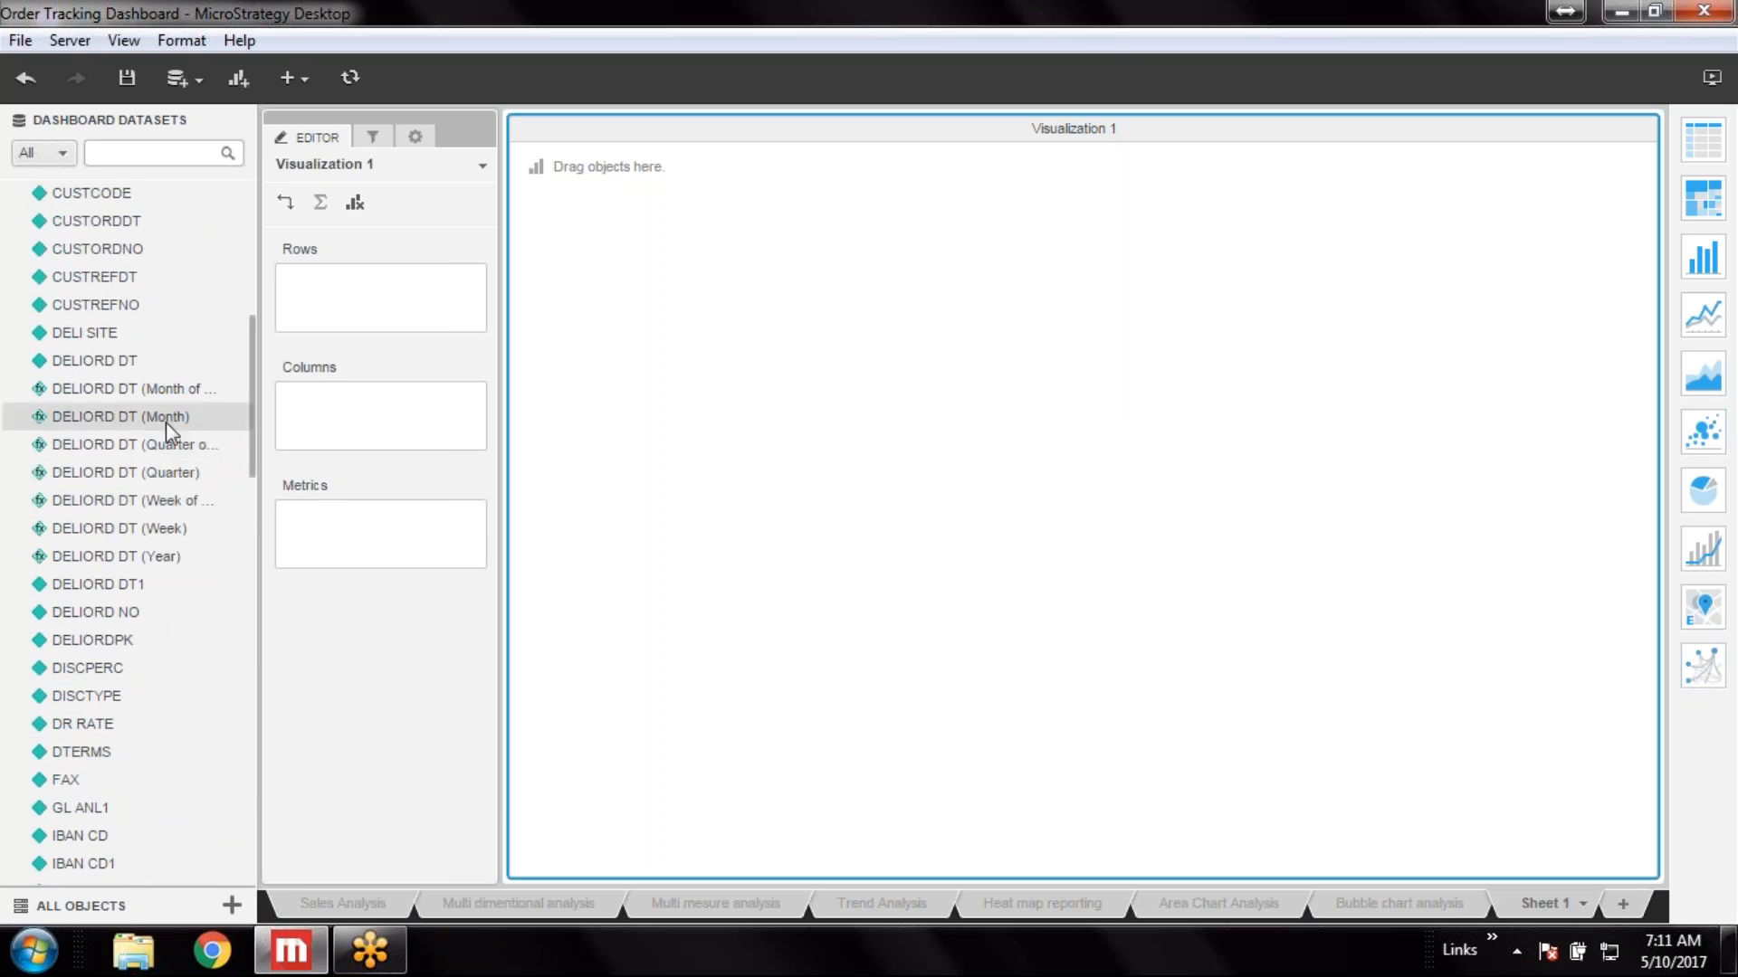
double_click(176, 388)
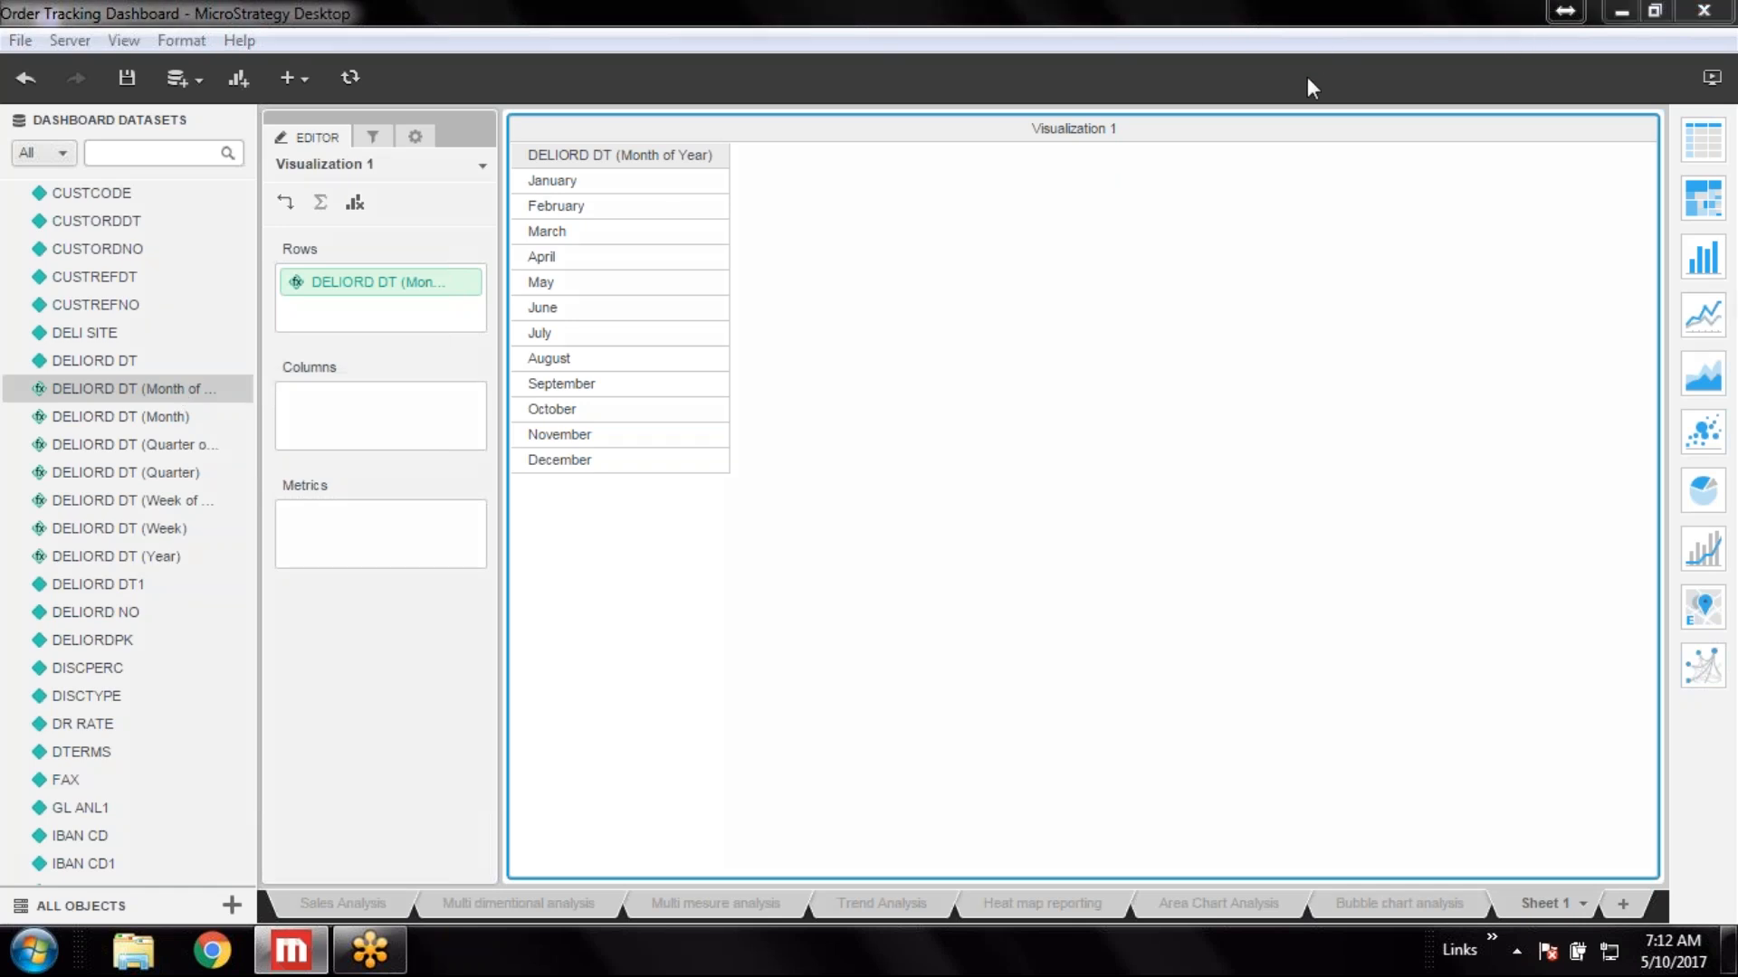
drag(565, 587, 1629, 604)
mouse_move(582, 188)
mouse_down()
mouse_move(574, 867)
mouse_move(632, 859)
mouse_move(609, 893)
mouse_up()
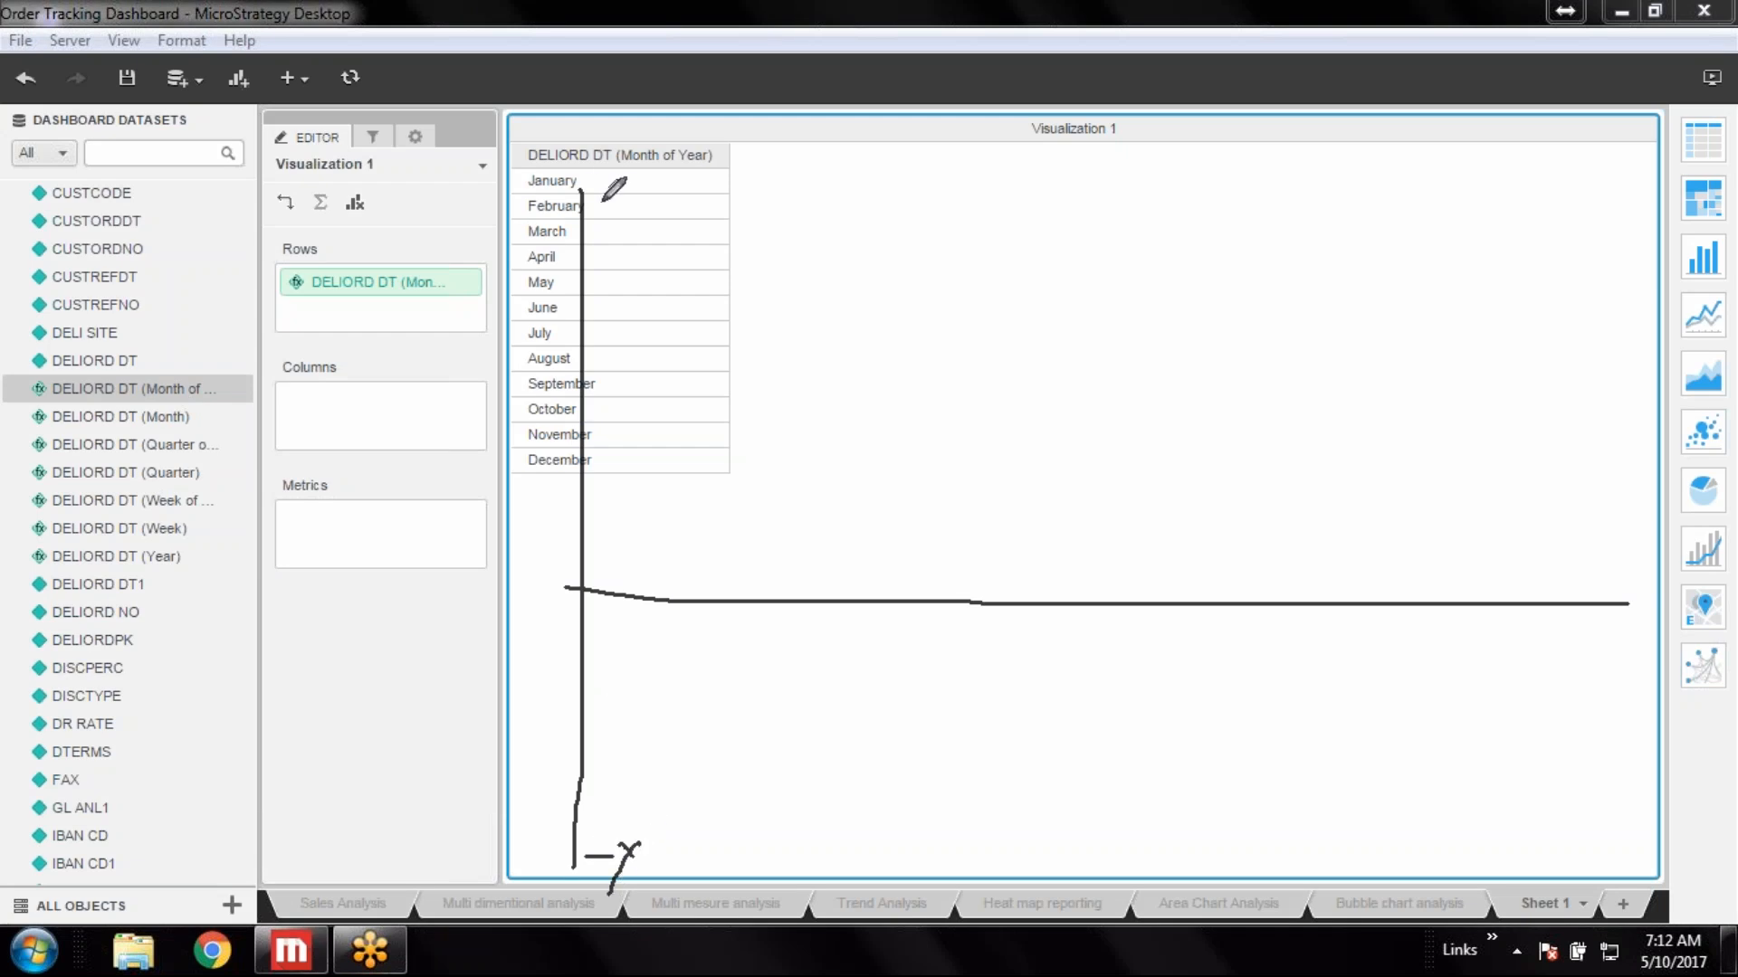
drag(602, 188, 603, 228)
drag(66, 602, 693, 602)
mouse_move(56, 648)
mouse_down()
mouse_move(140, 656)
mouse_move(114, 661)
mouse_up()
mouse_move(1617, 624)
mouse_down()
mouse_move(1636, 646)
mouse_move(1609, 648)
mouse_up()
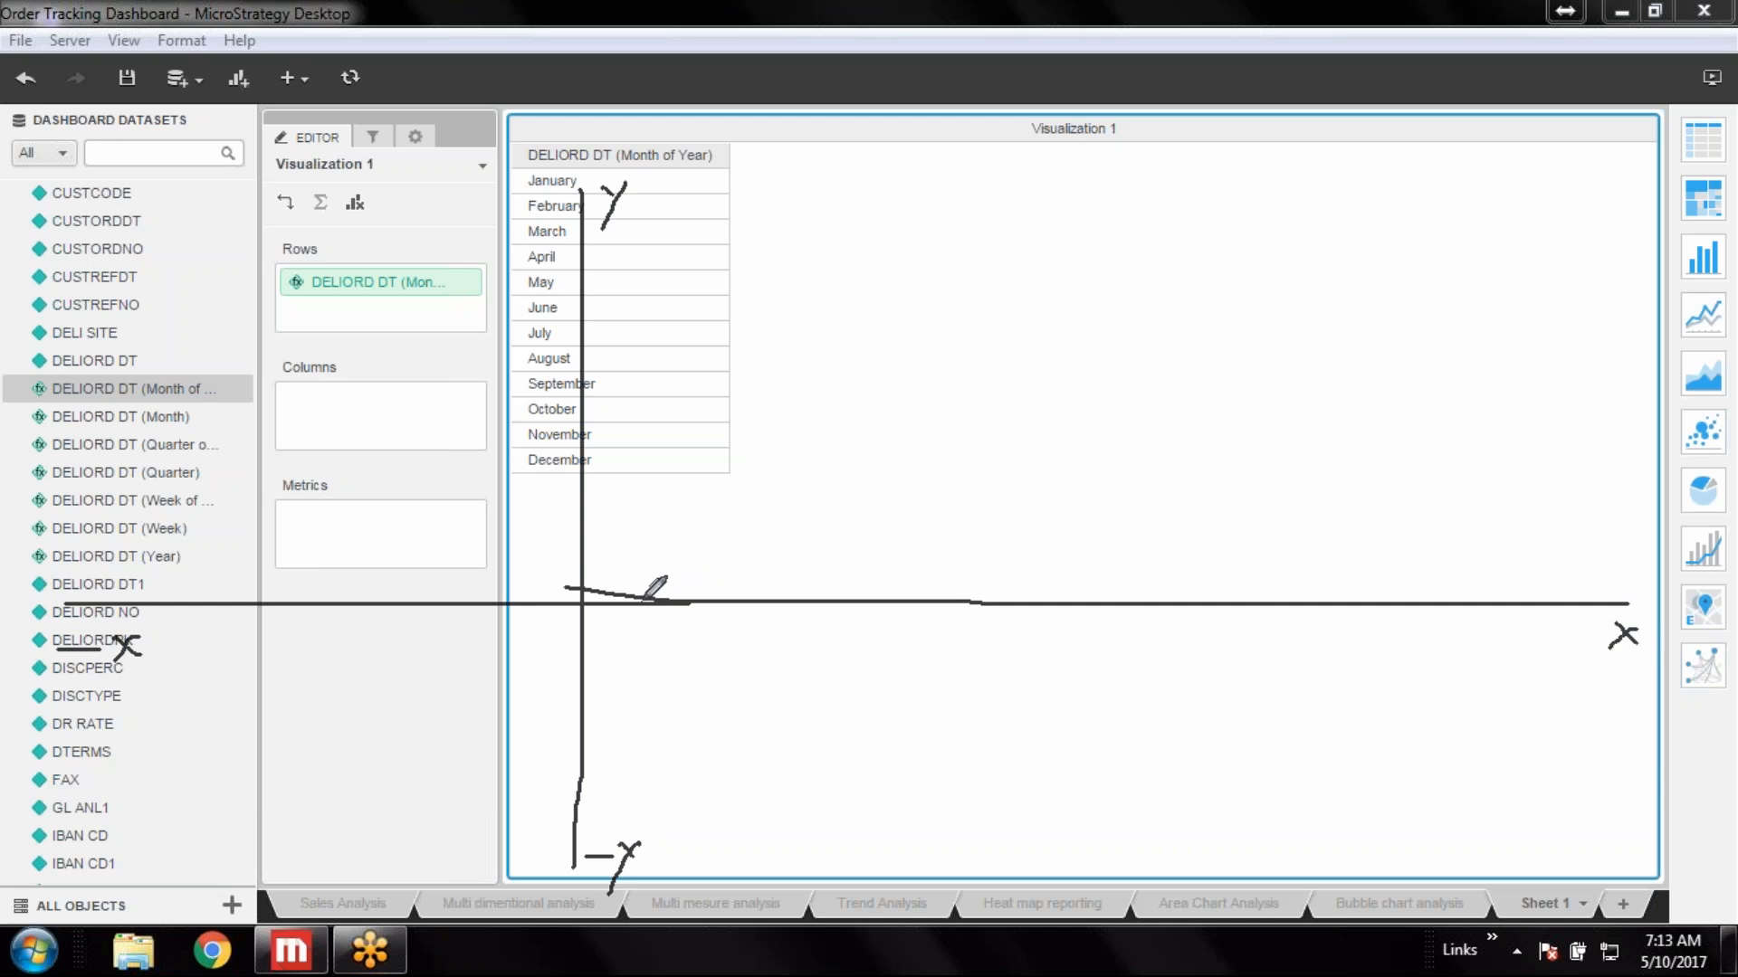
drag(643, 600, 657, 450)
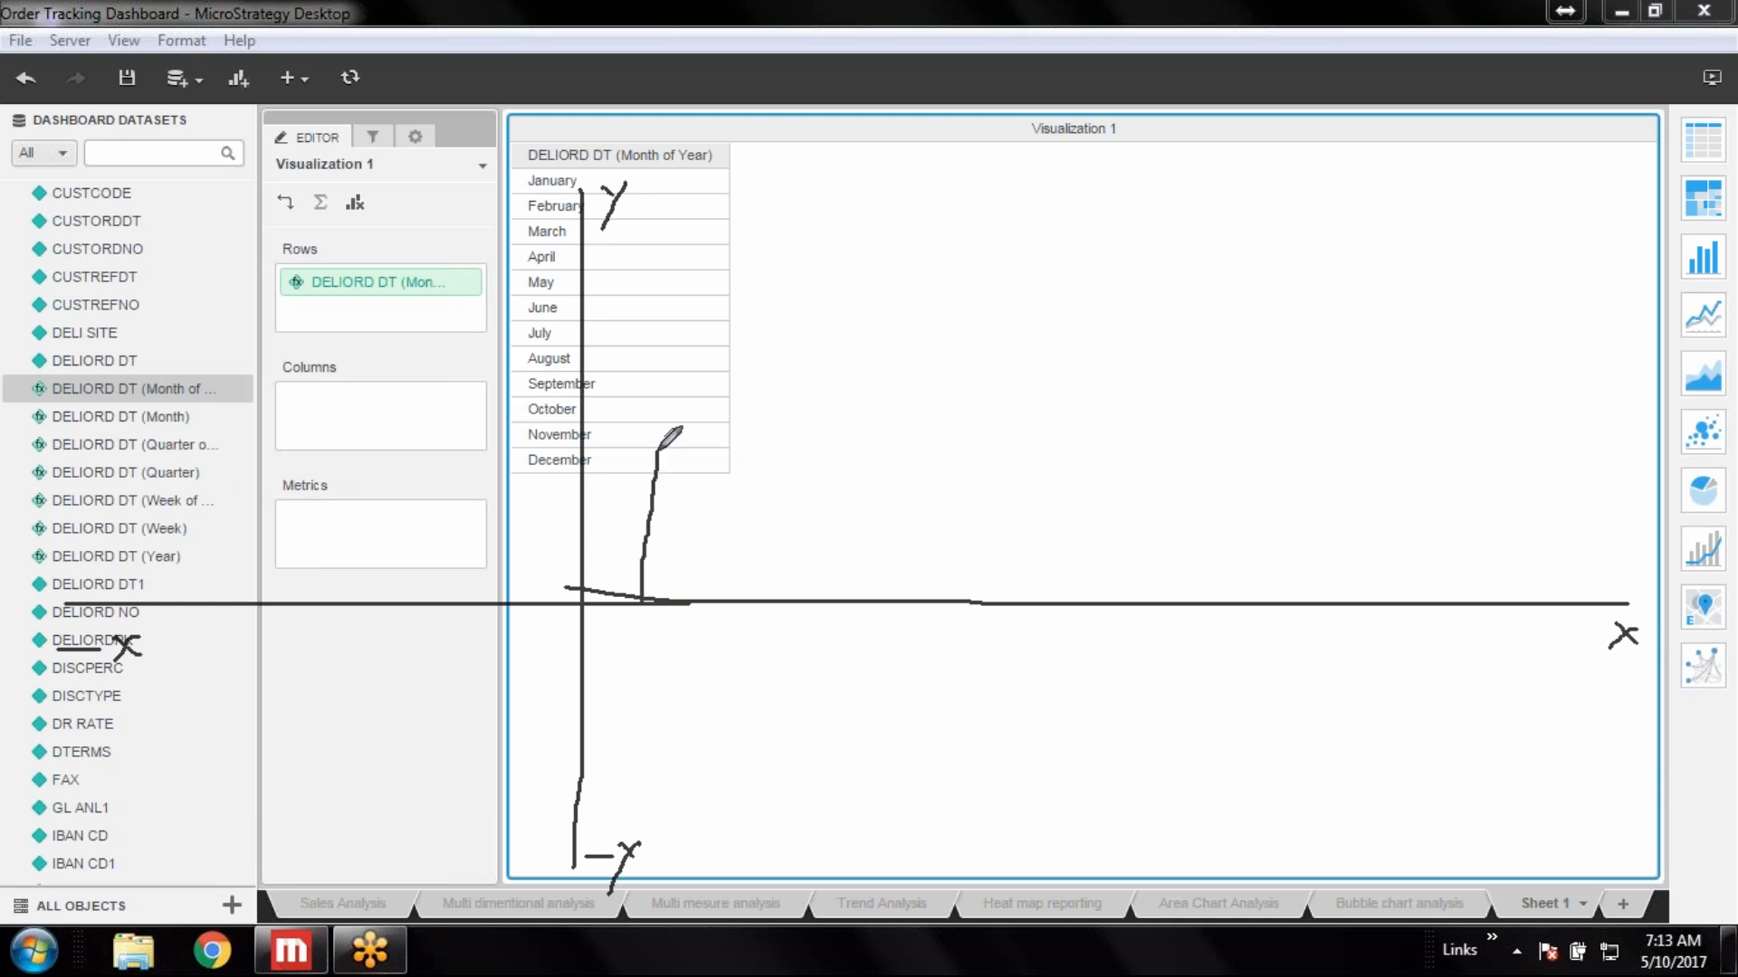
drag(721, 599, 763, 313)
drag(832, 596, 860, 419)
drag(922, 606, 935, 530)
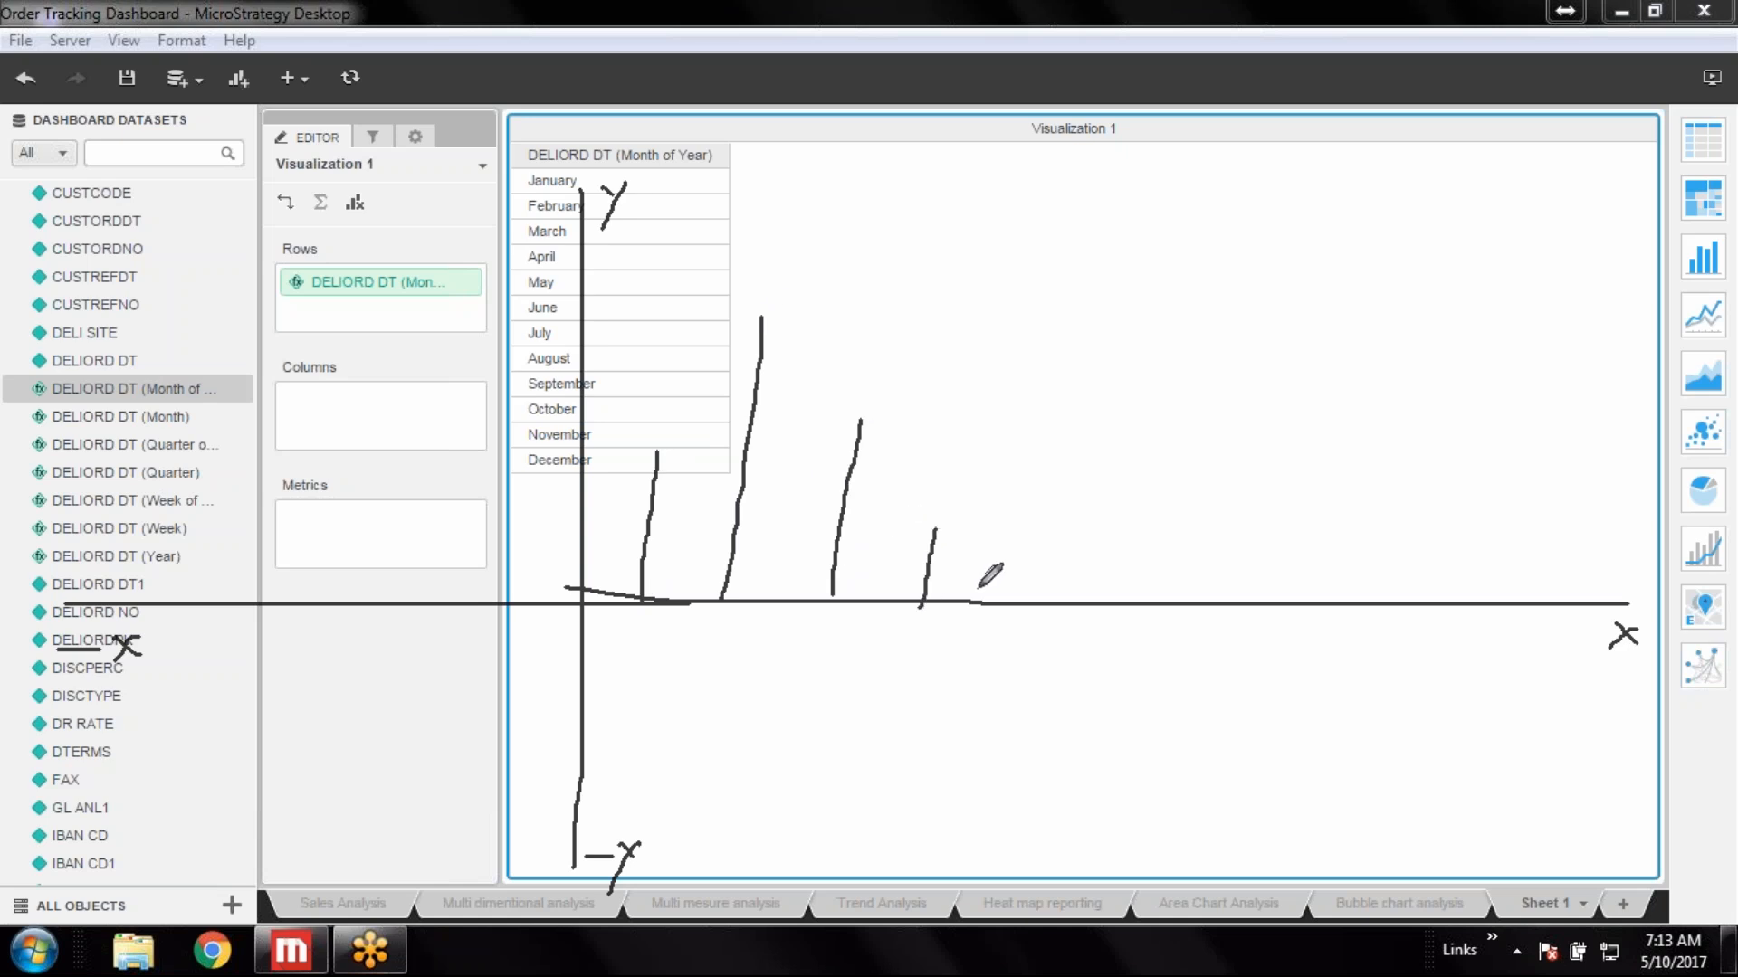
drag(1015, 605, 1034, 464)
drag(1074, 605, 1060, 739)
drag(1129, 601, 1147, 500)
drag(1179, 614, 1177, 706)
drag(1233, 602, 1236, 366)
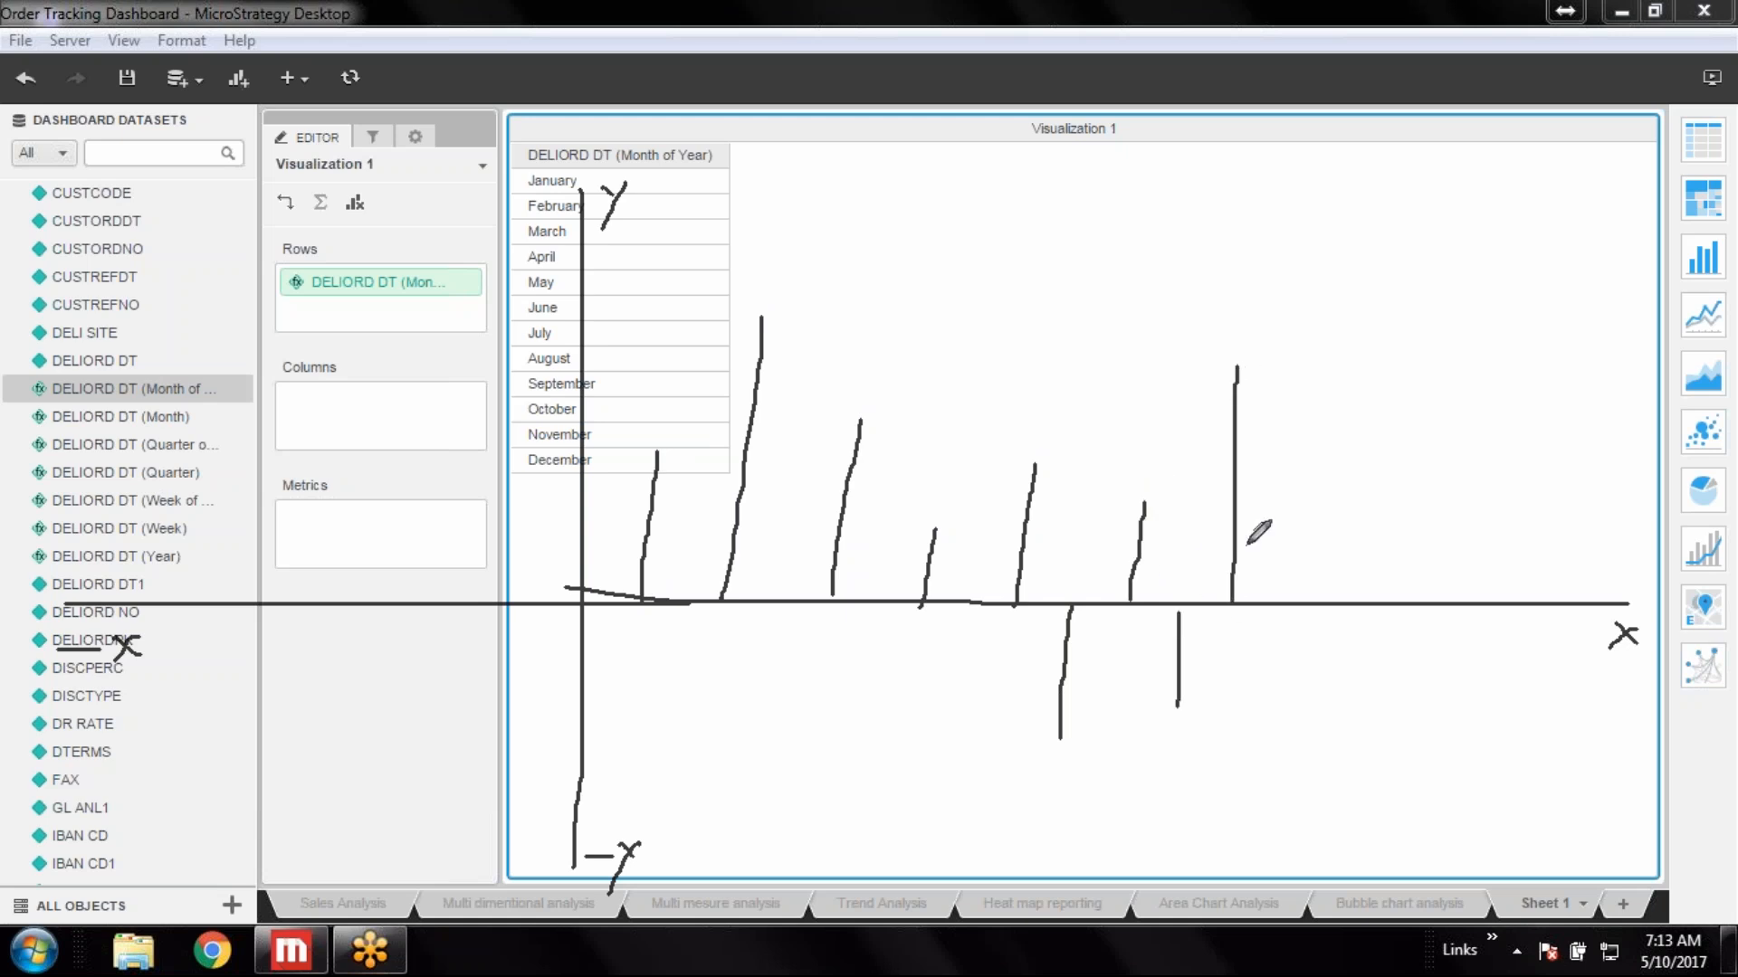
drag(1283, 608, 1286, 702)
drag(1348, 603, 1348, 405)
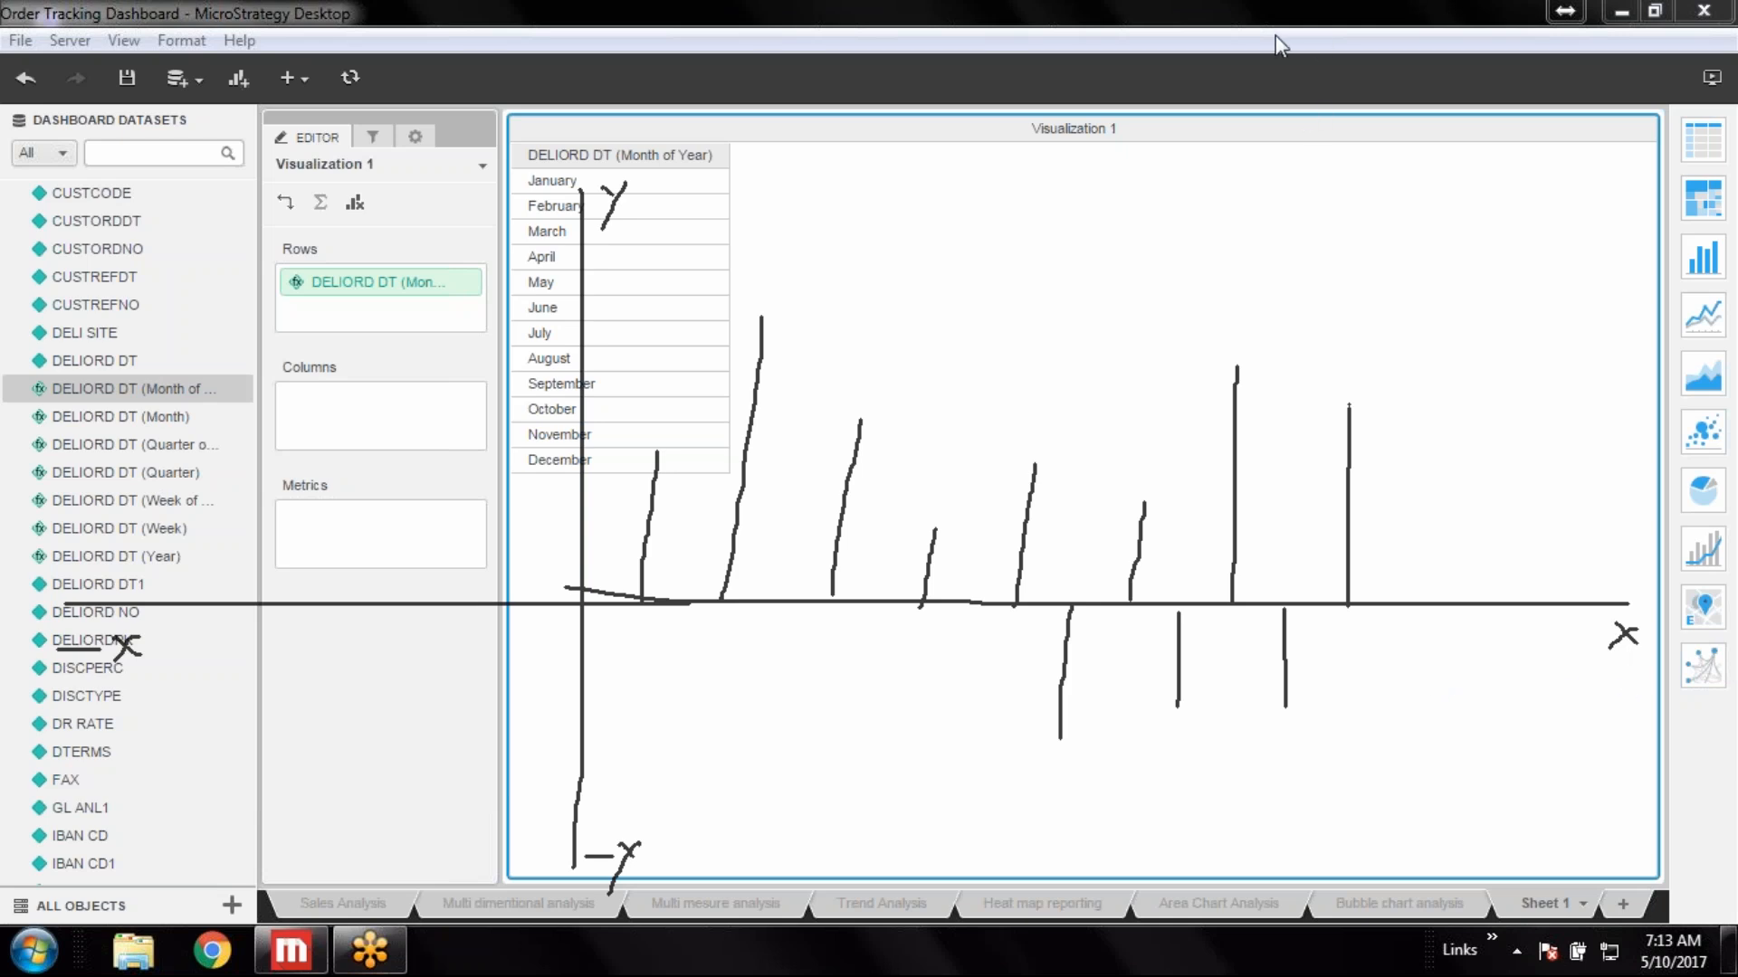
click(1474, 80)
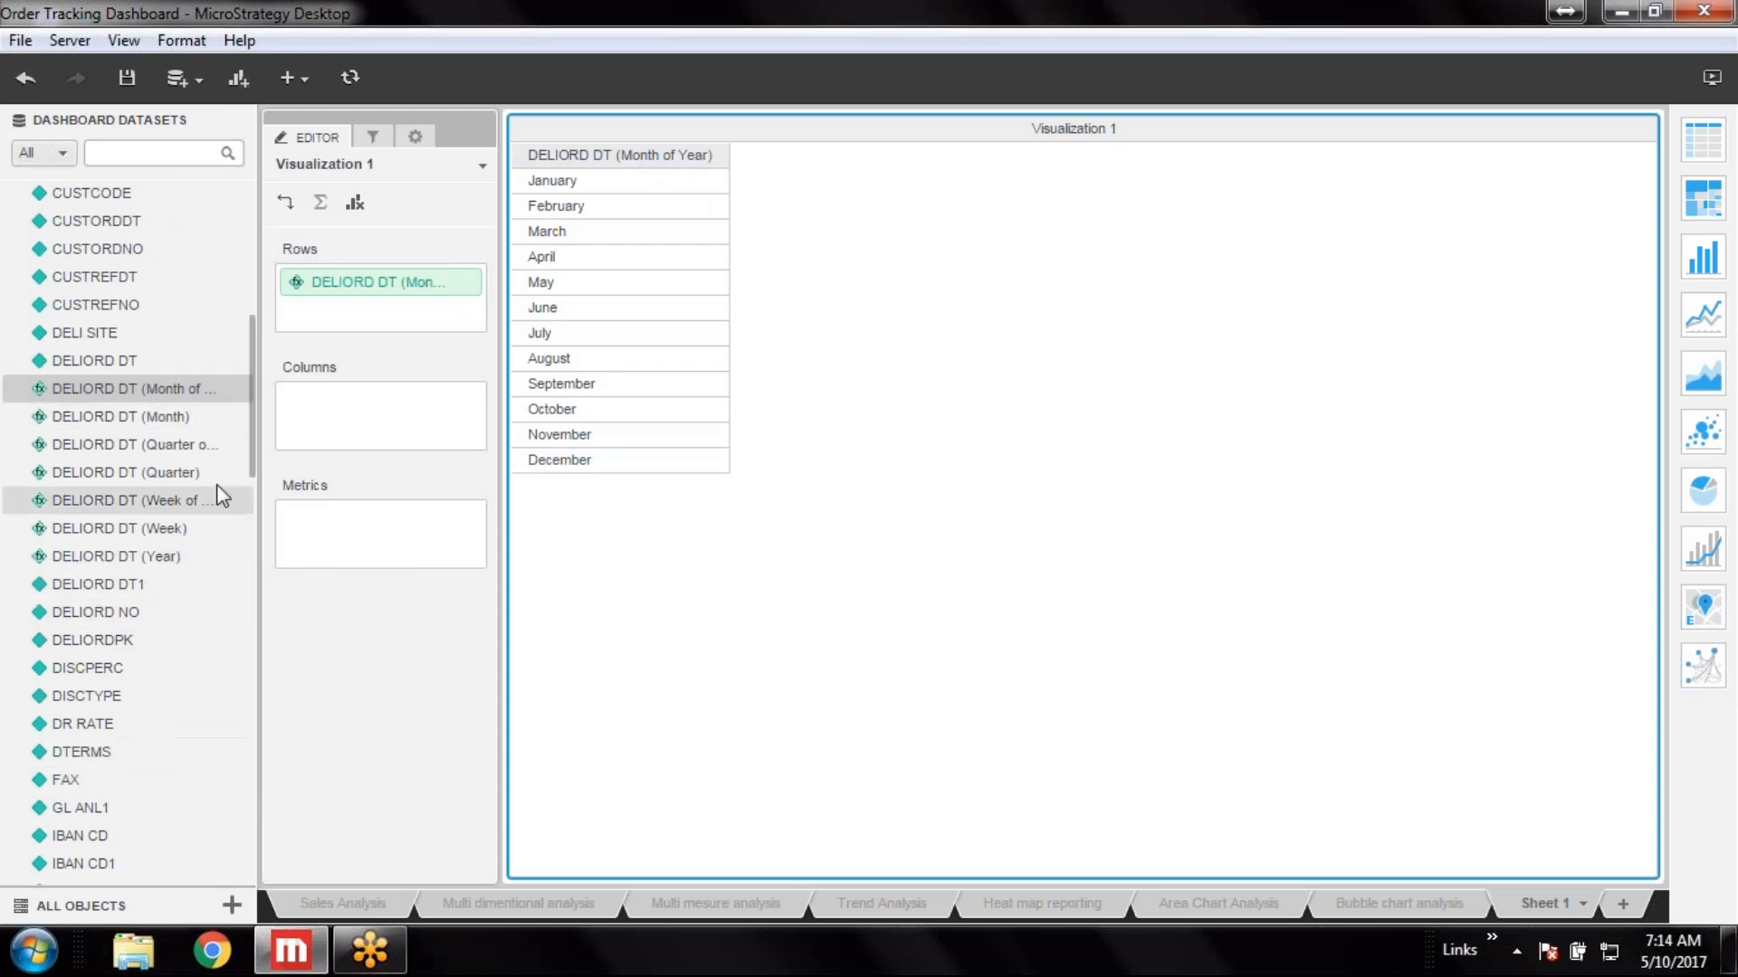
Add the NET AMT metric to the visualization
drag(250, 420, 221, 811)
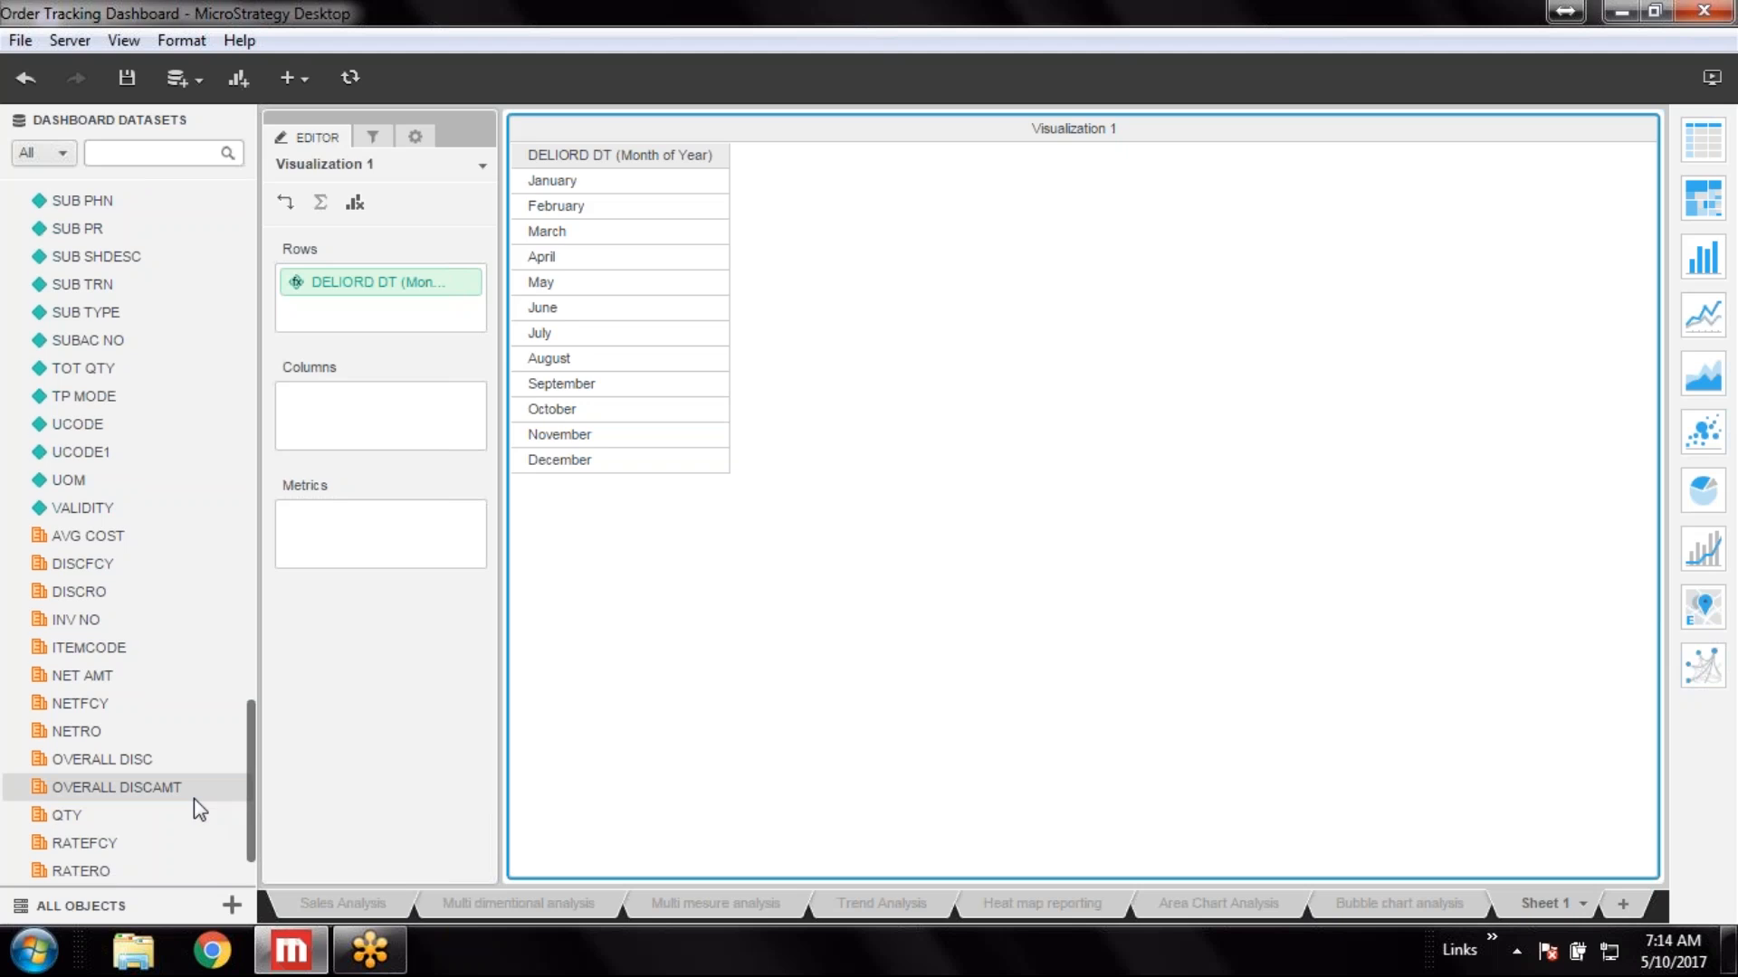
double_click(108, 675)
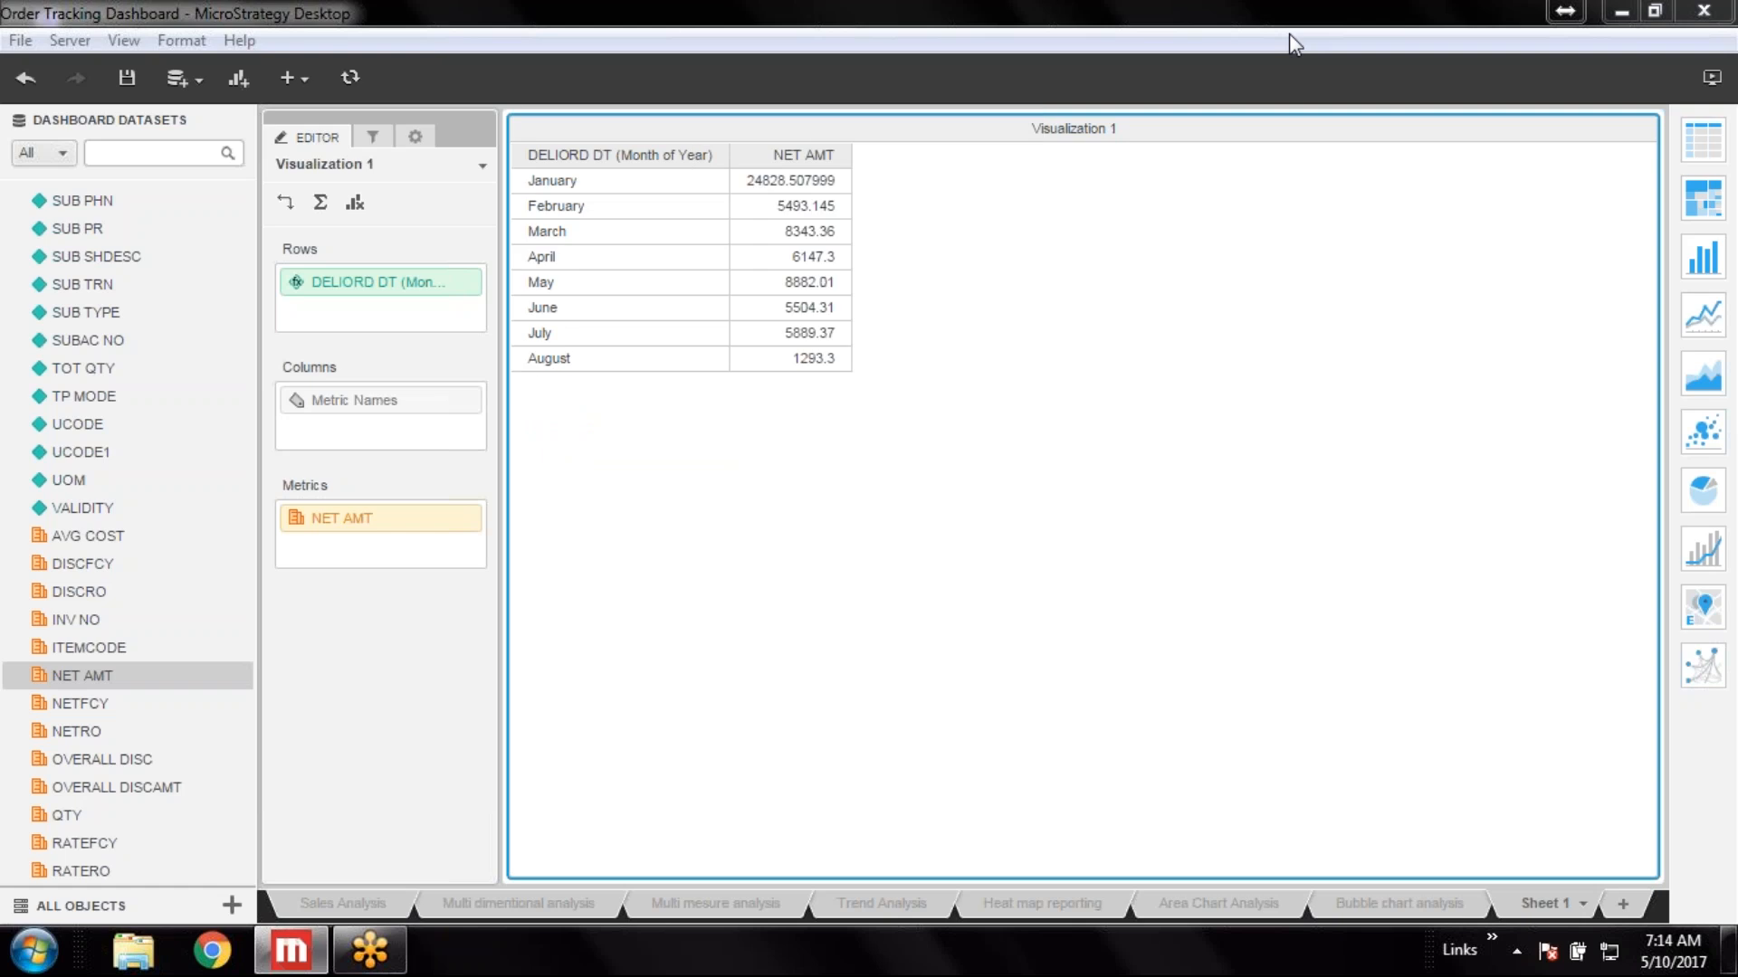
Set the NET AMT metric's number format to Fixed with the 1000 separator
right_click(341, 528)
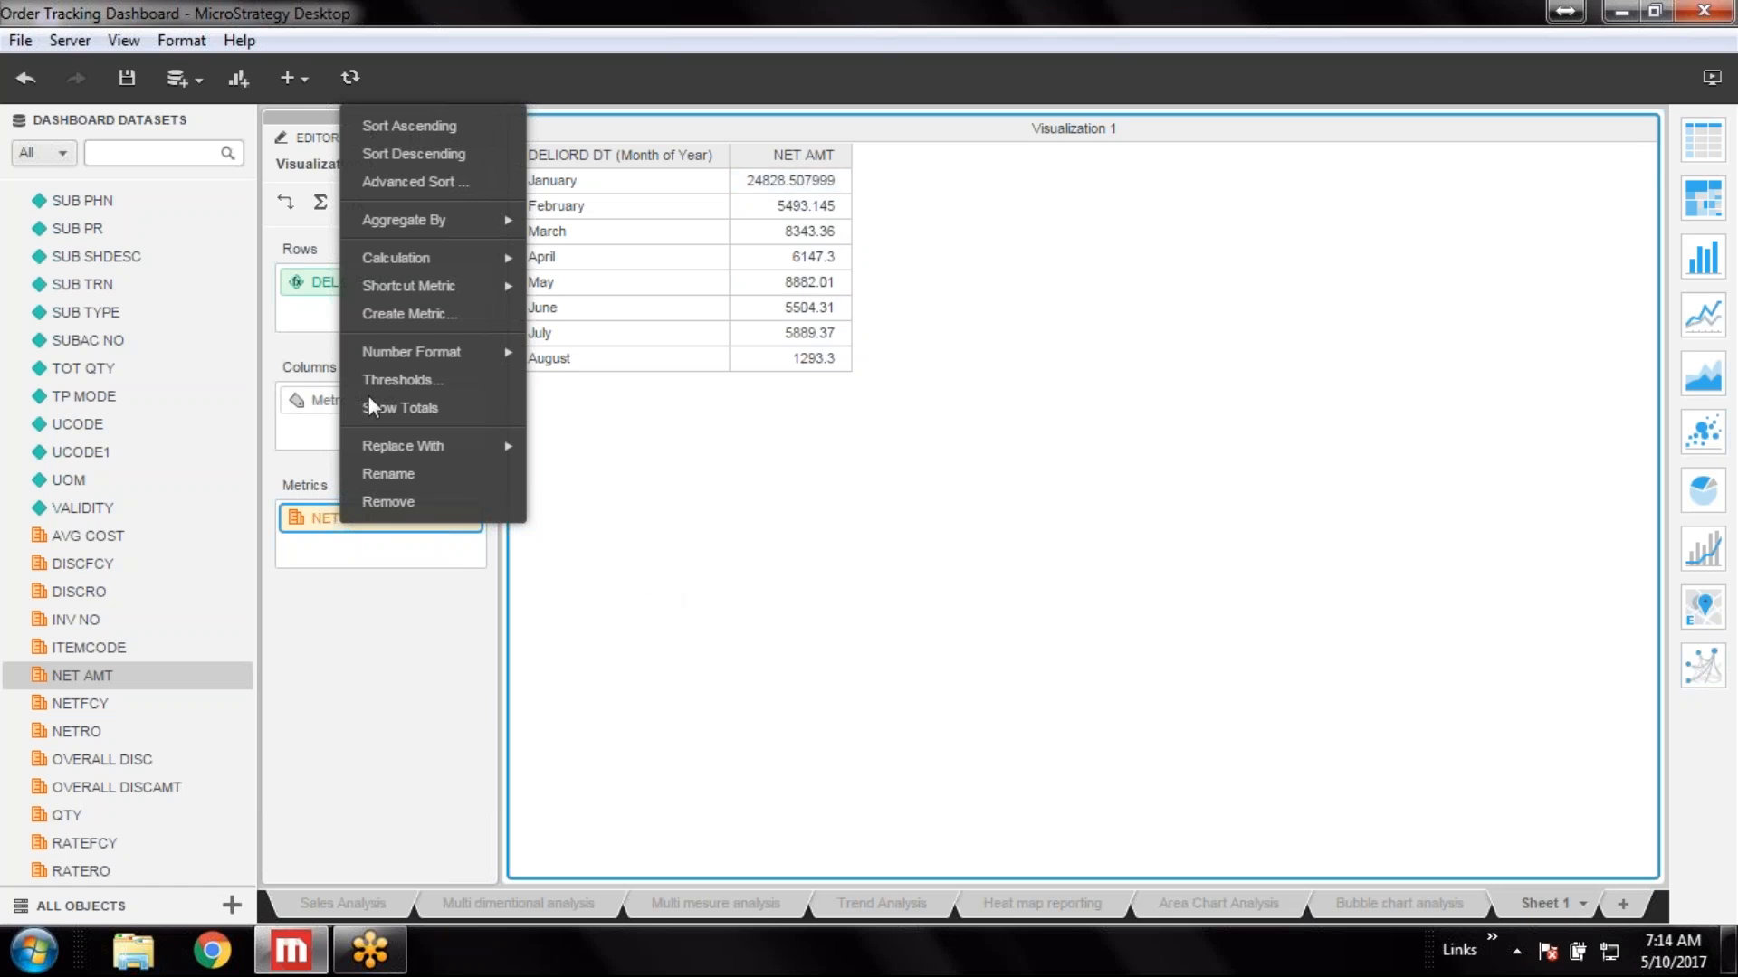
mouse_move(490, 353)
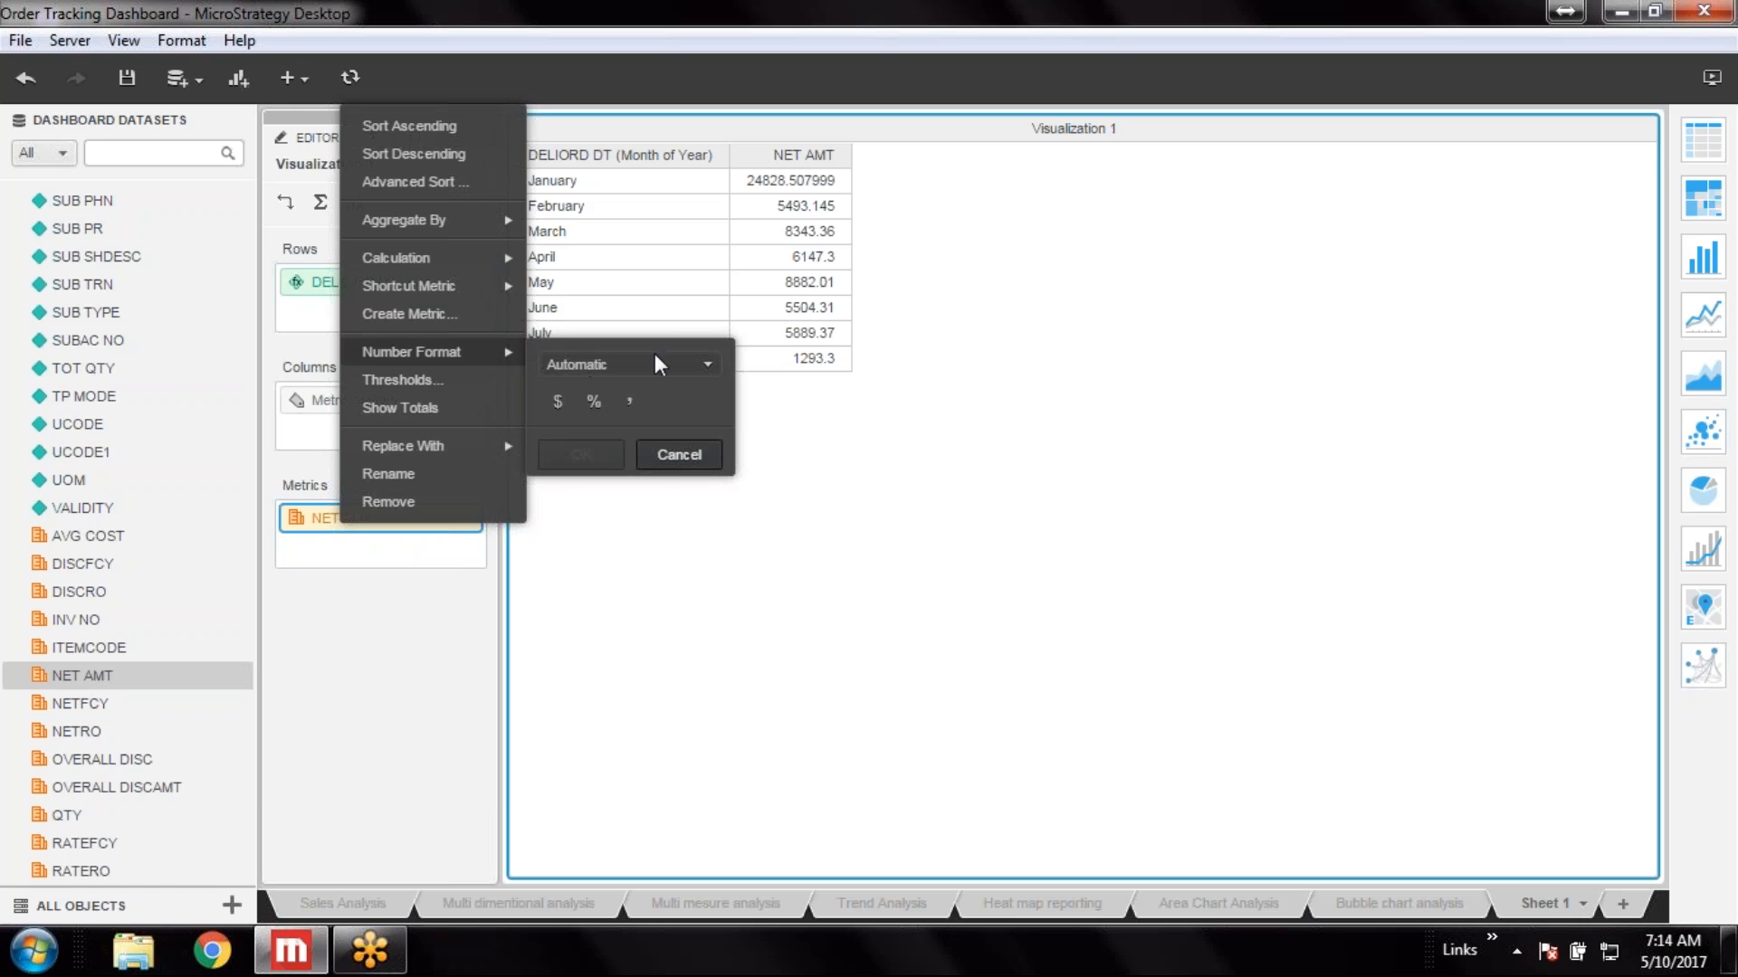
click(708, 362)
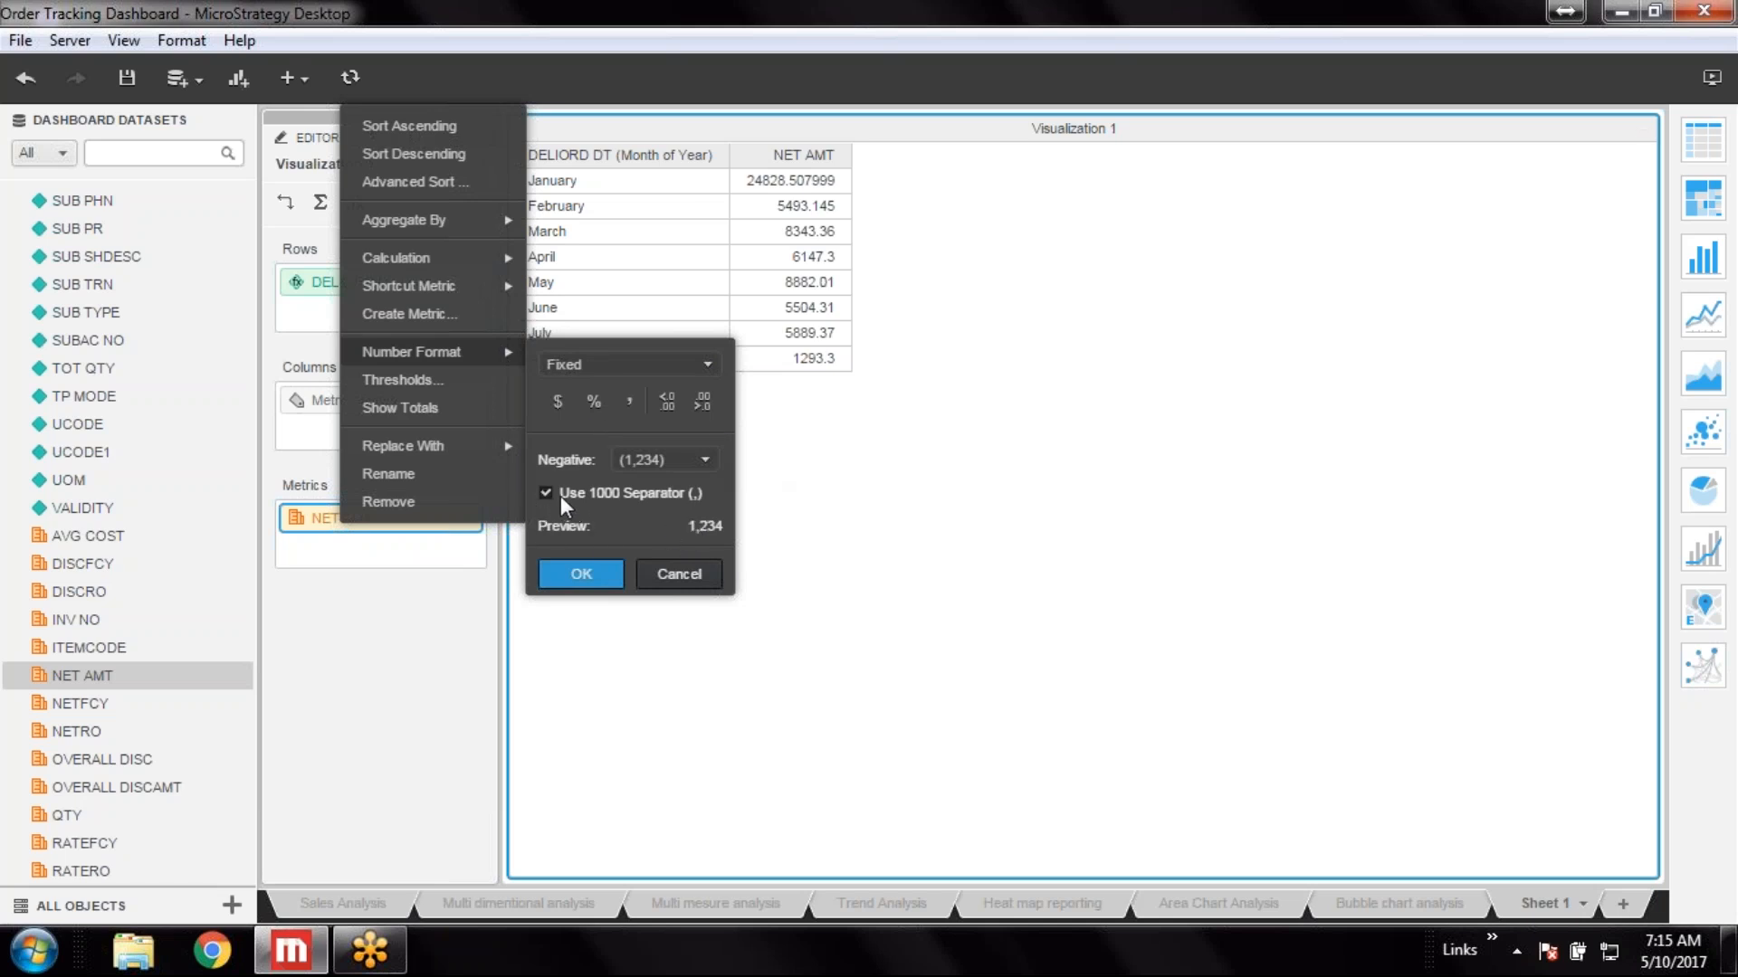
click(580, 576)
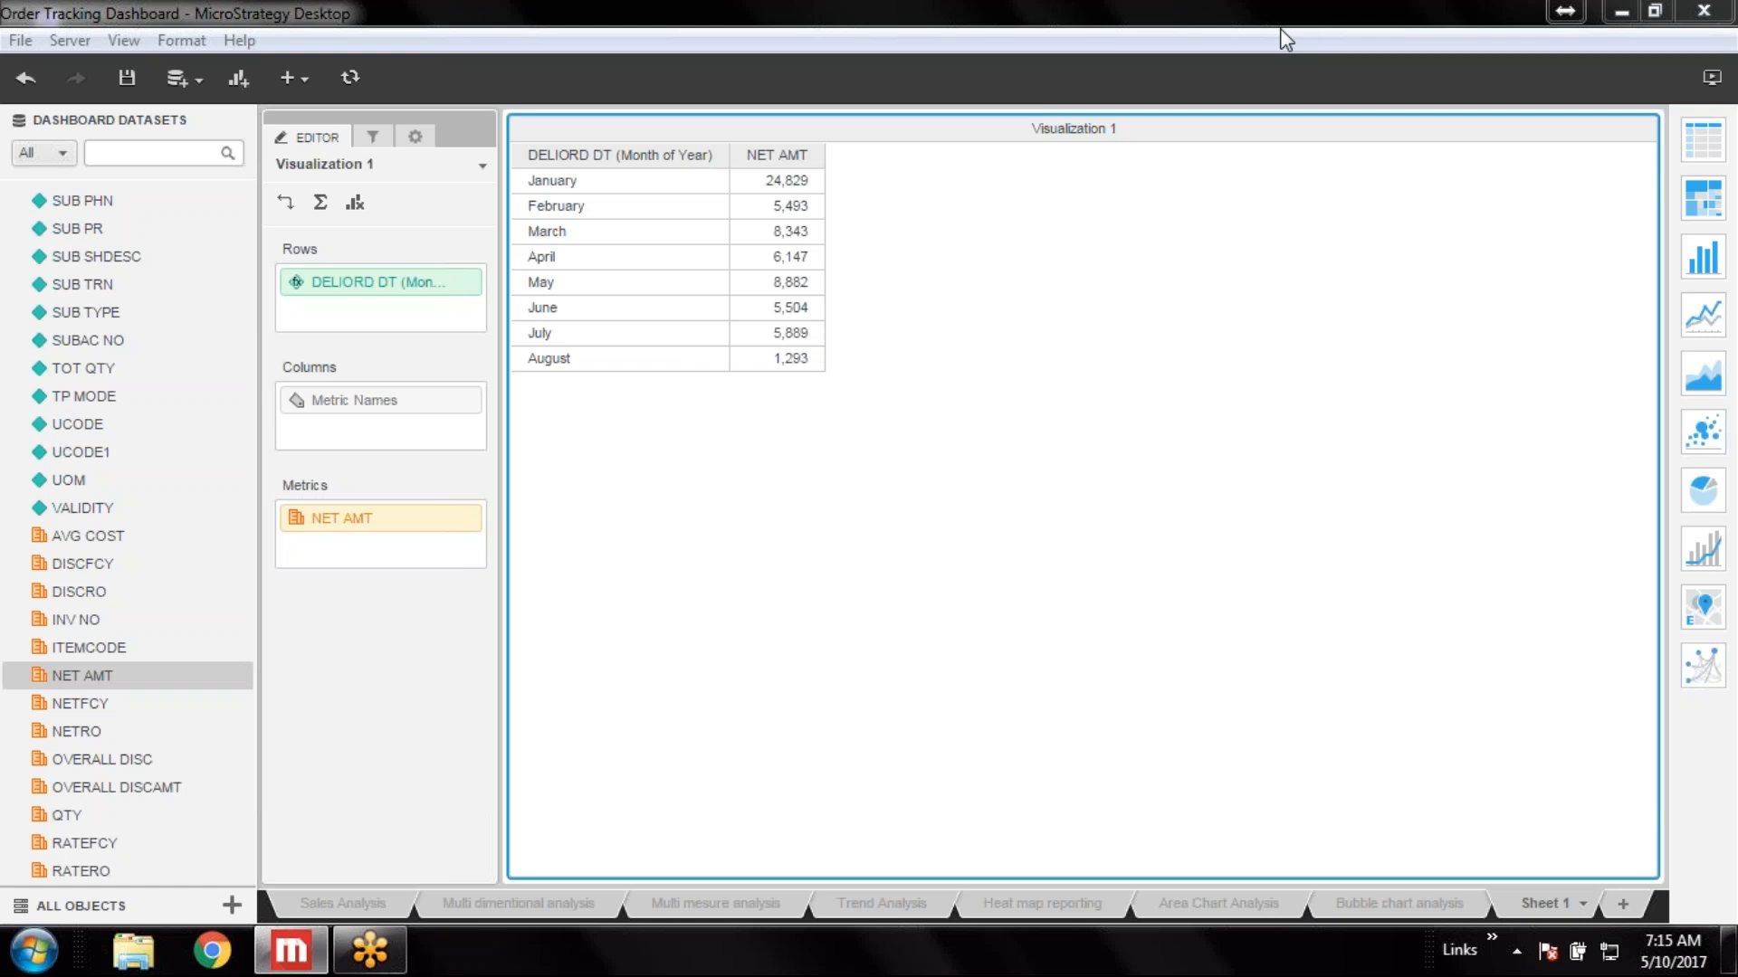
Convert the visualization to a pie chart and open its shapes and data labels properties
click(1702, 491)
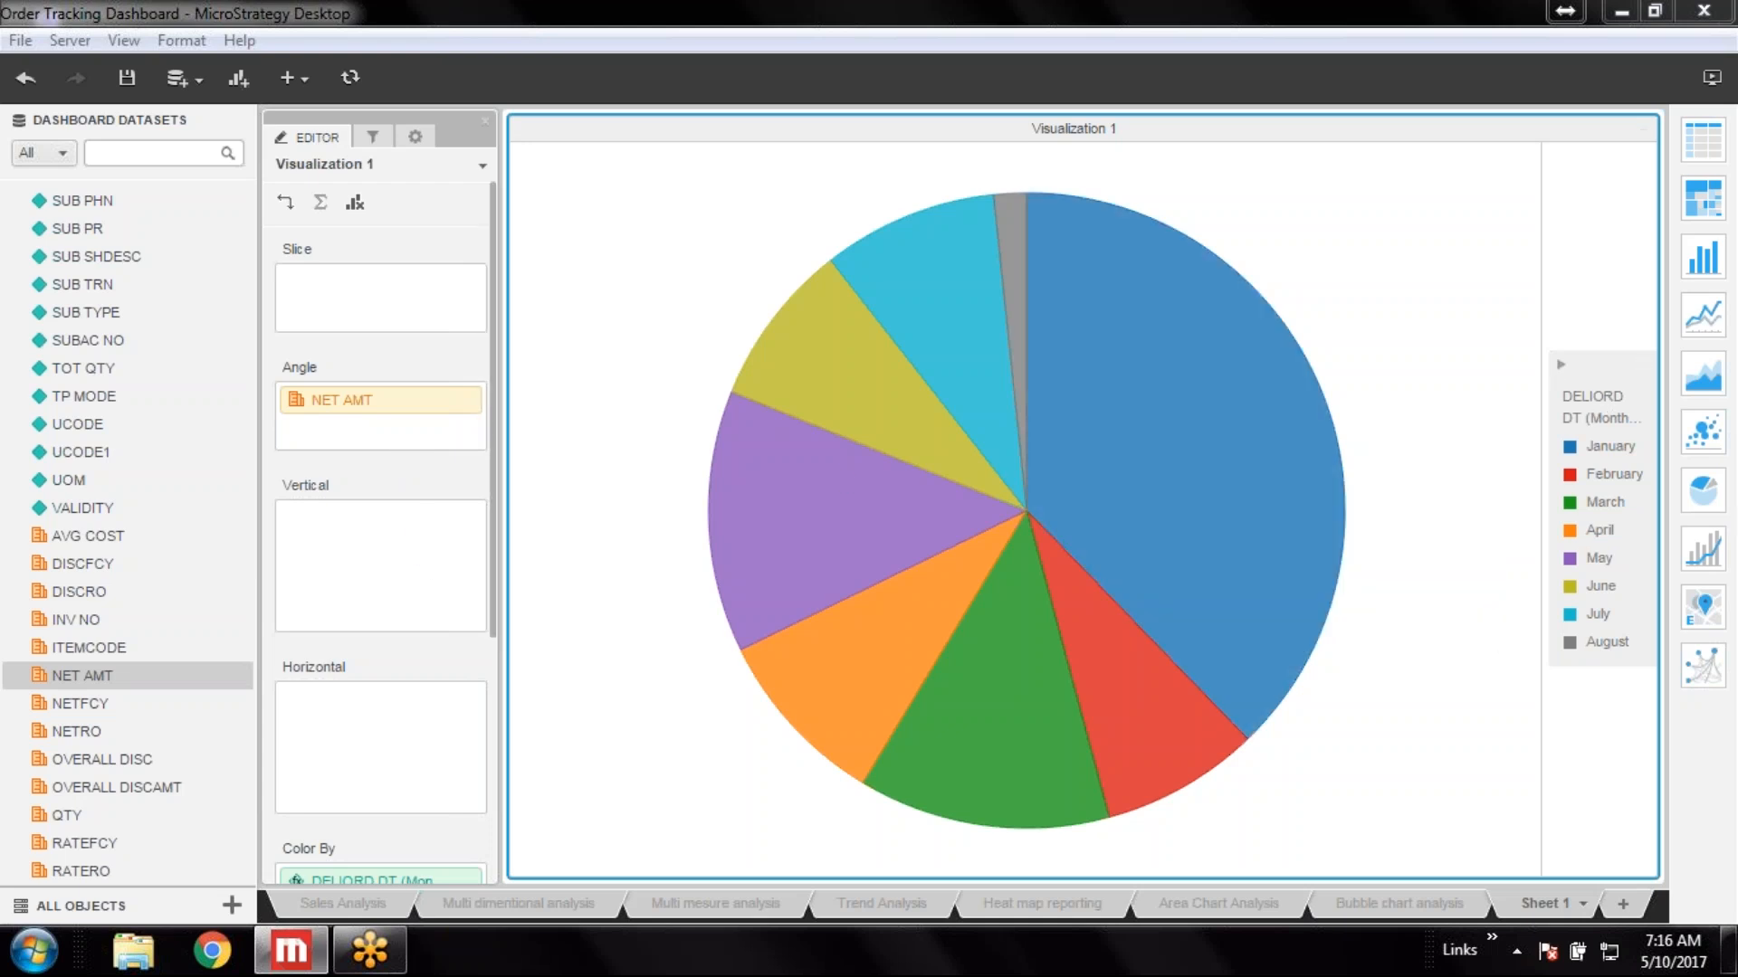
click(415, 136)
click(468, 210)
click(420, 394)
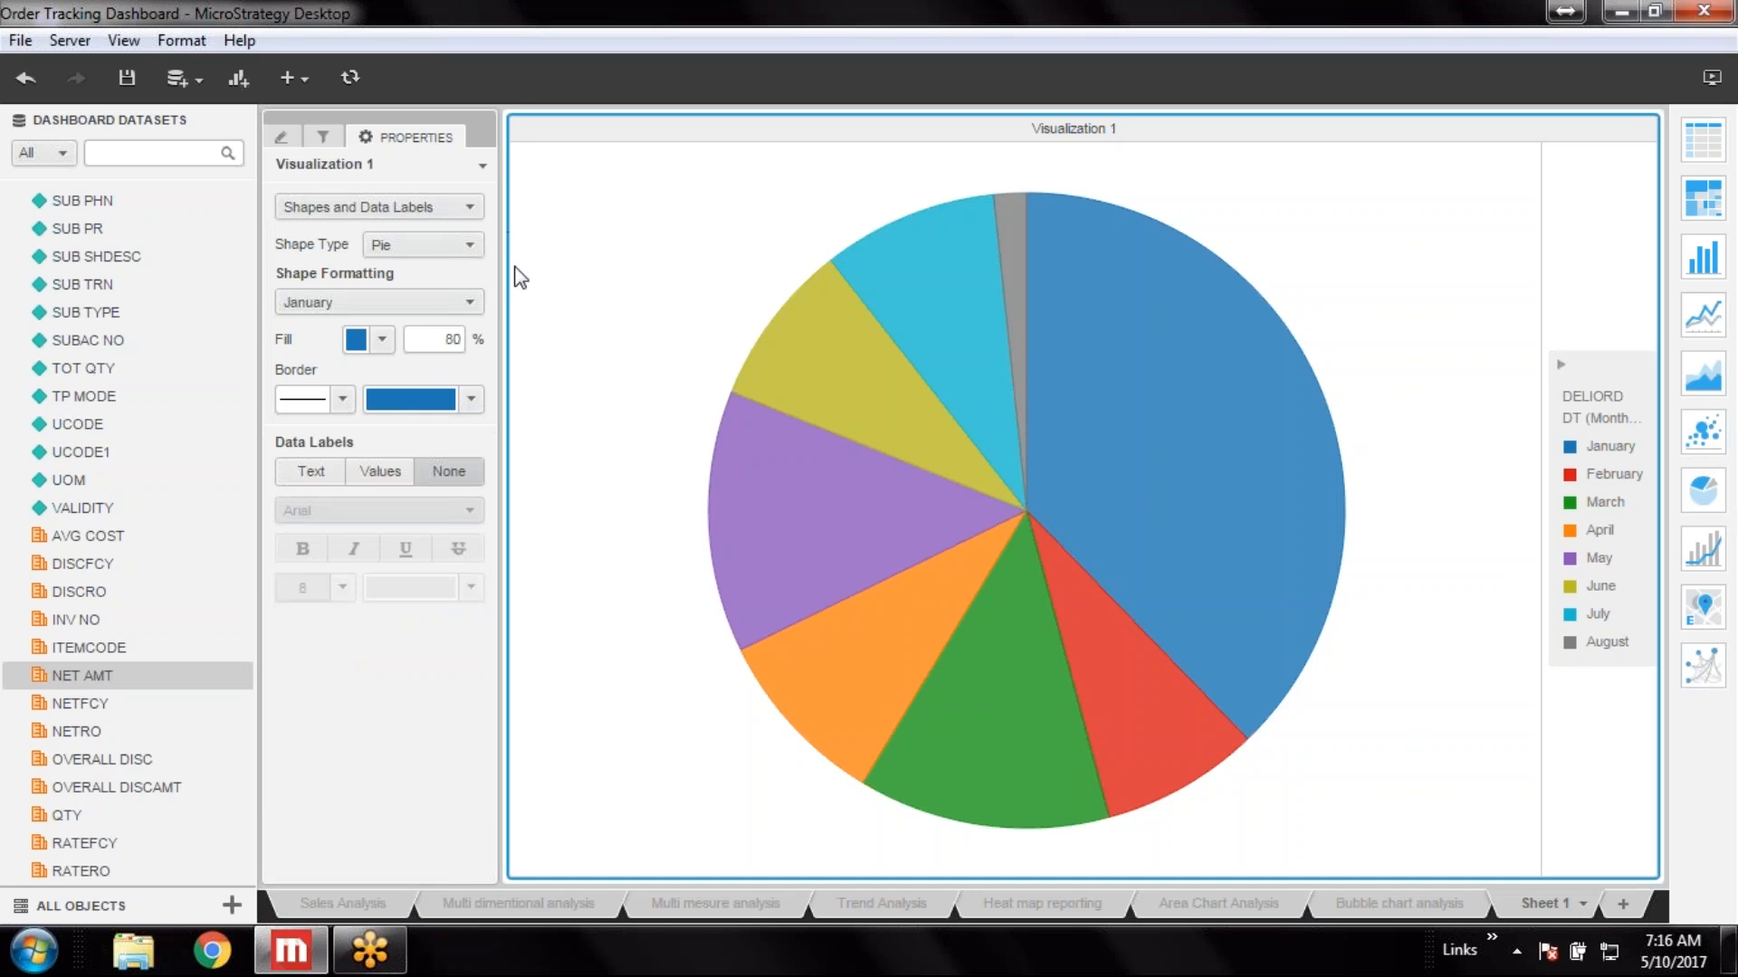
Switch the pie's data labels to text and then to values
click(322, 477)
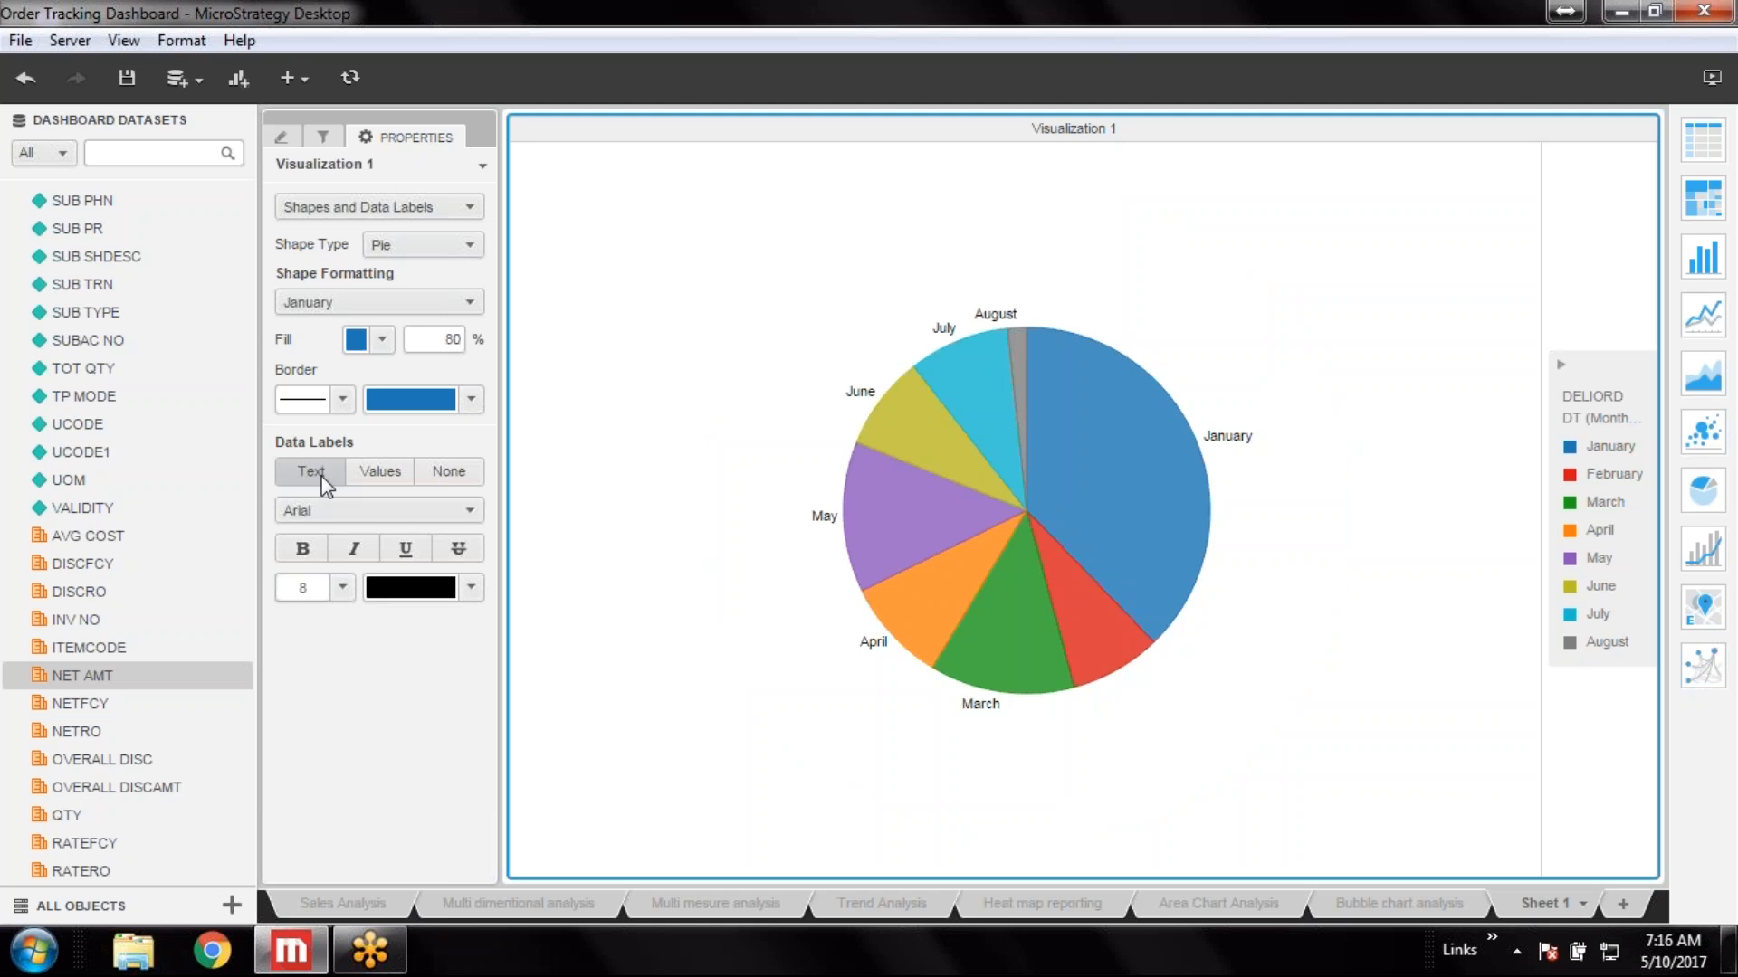
click(384, 477)
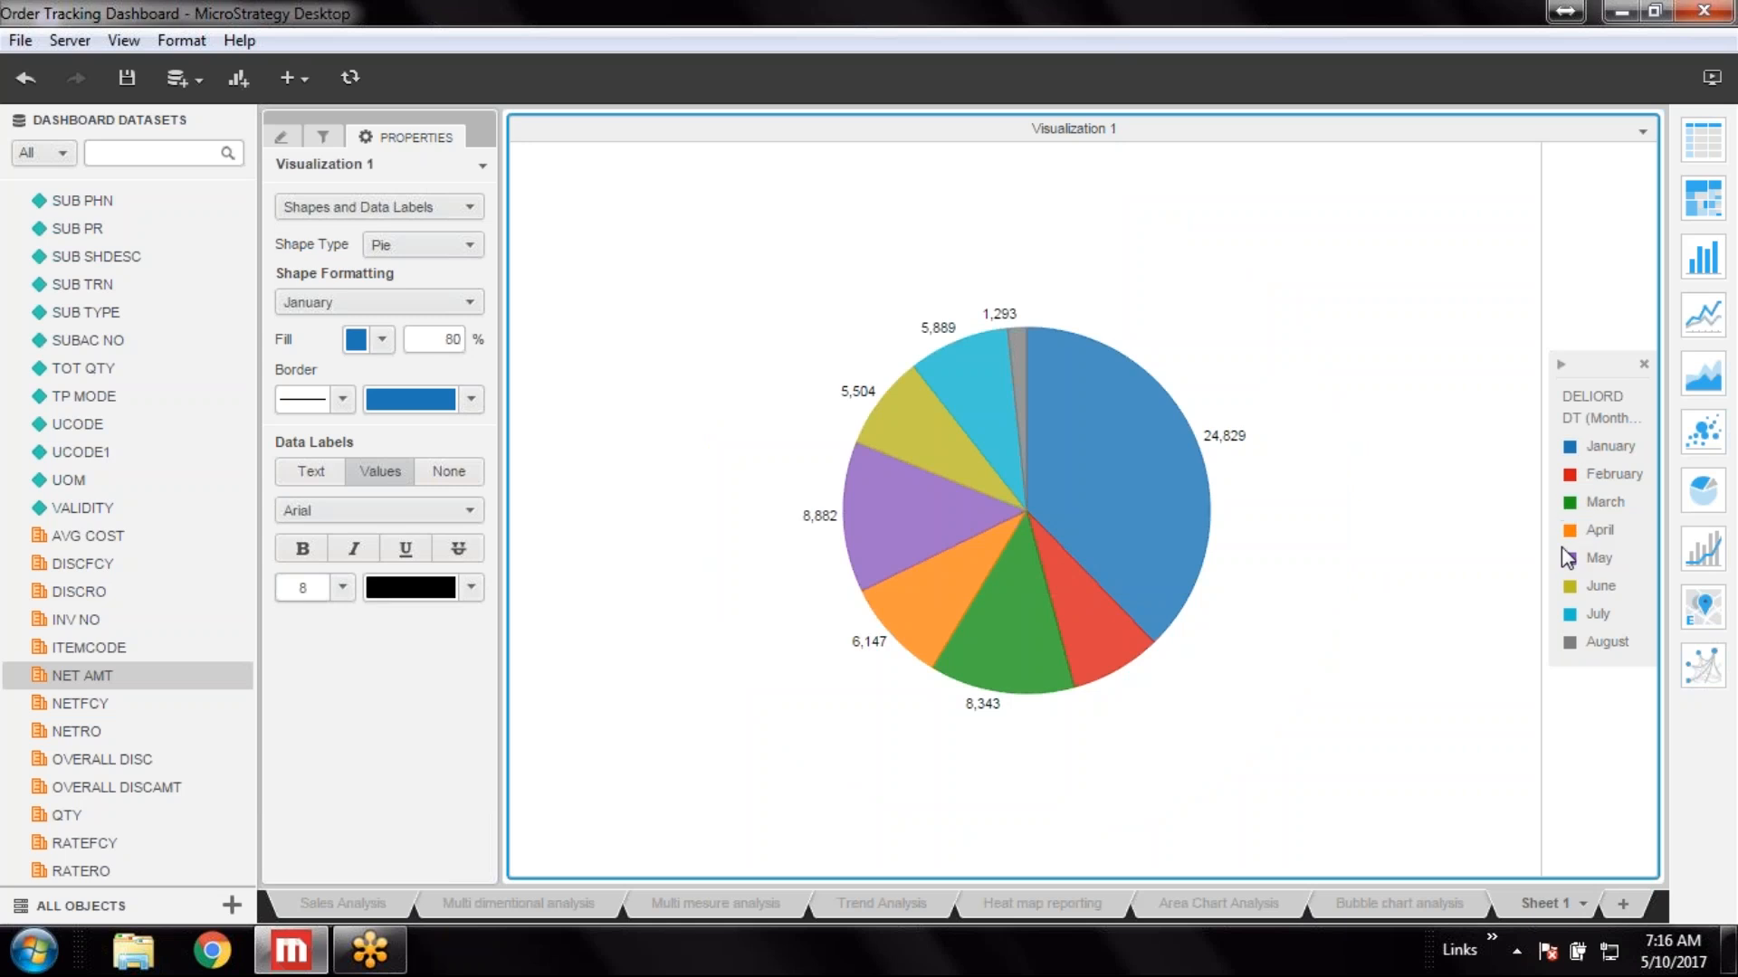
mouse_move(1008, 410)
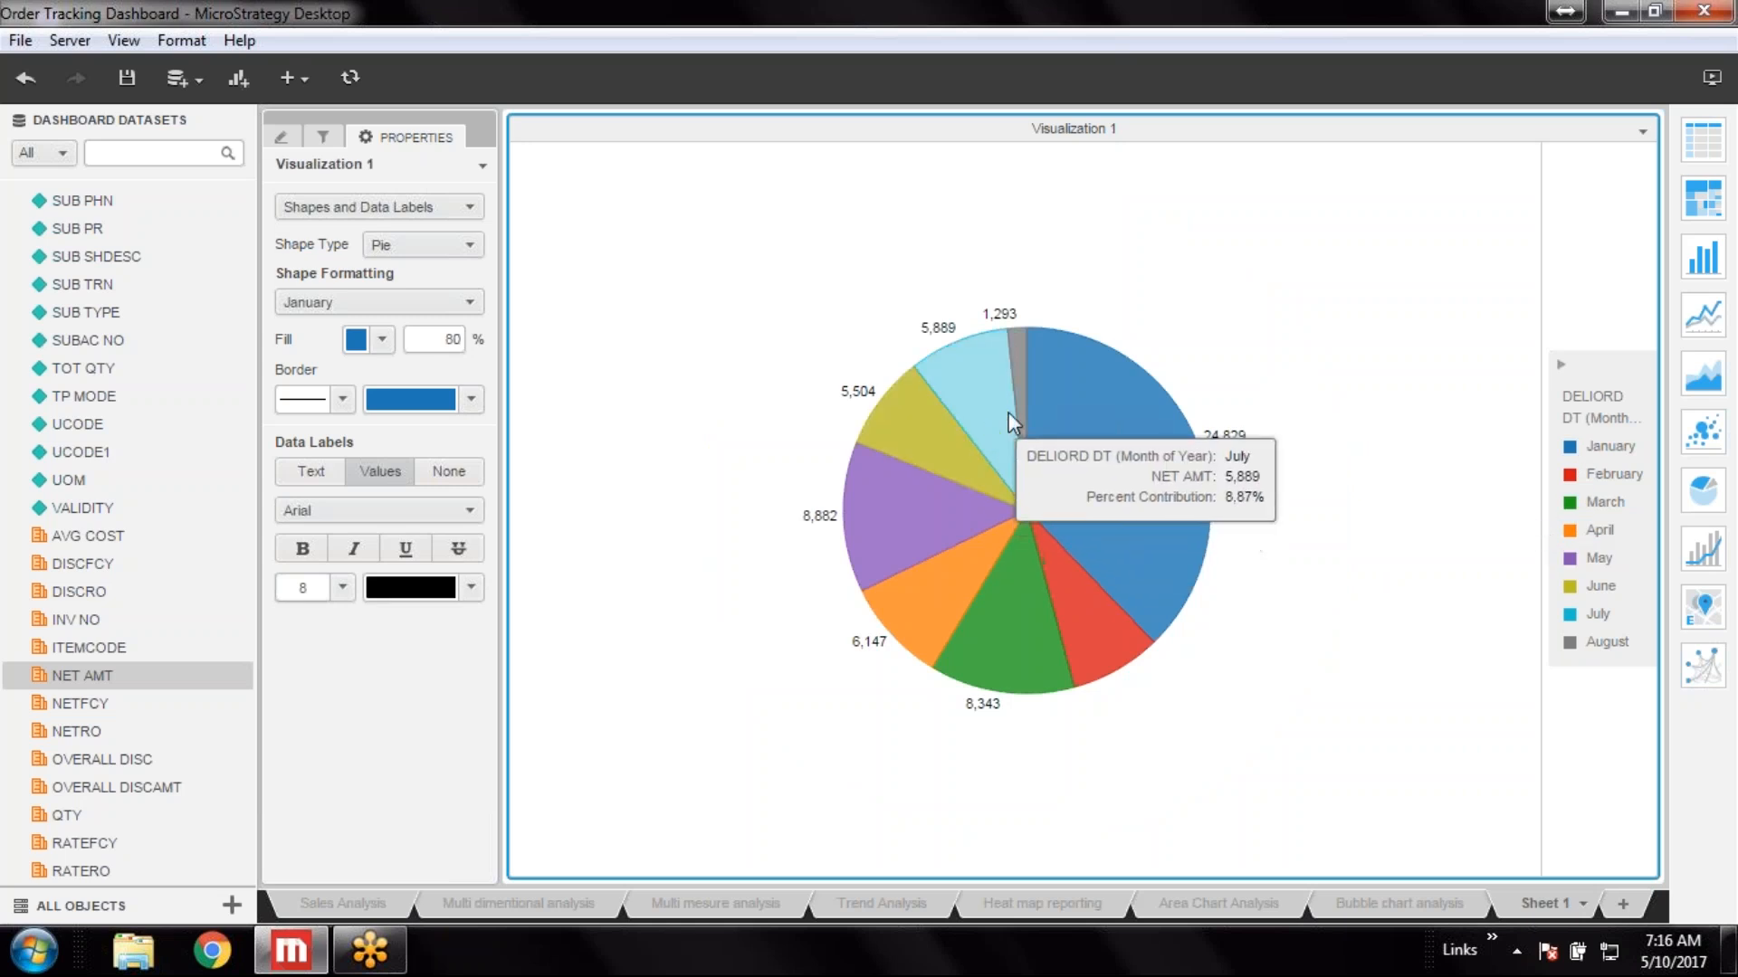
mouse_move(1009, 564)
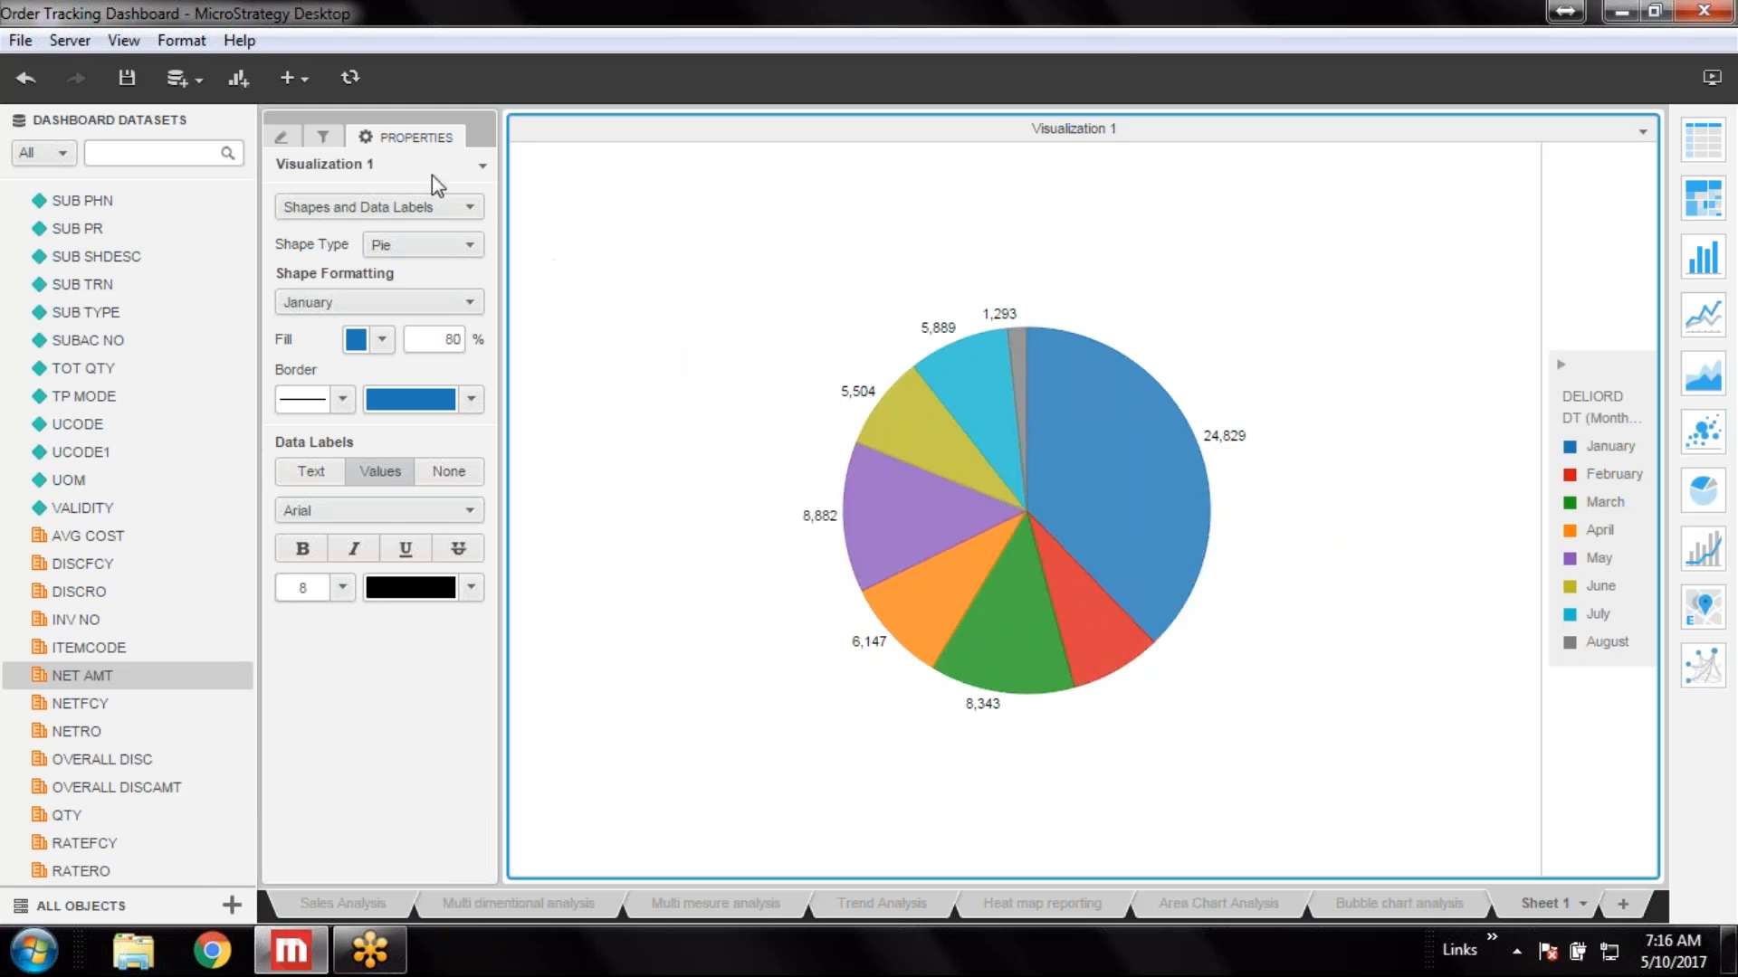
Rename the pie's Color By month attribute to "Month of Year"
click(281, 139)
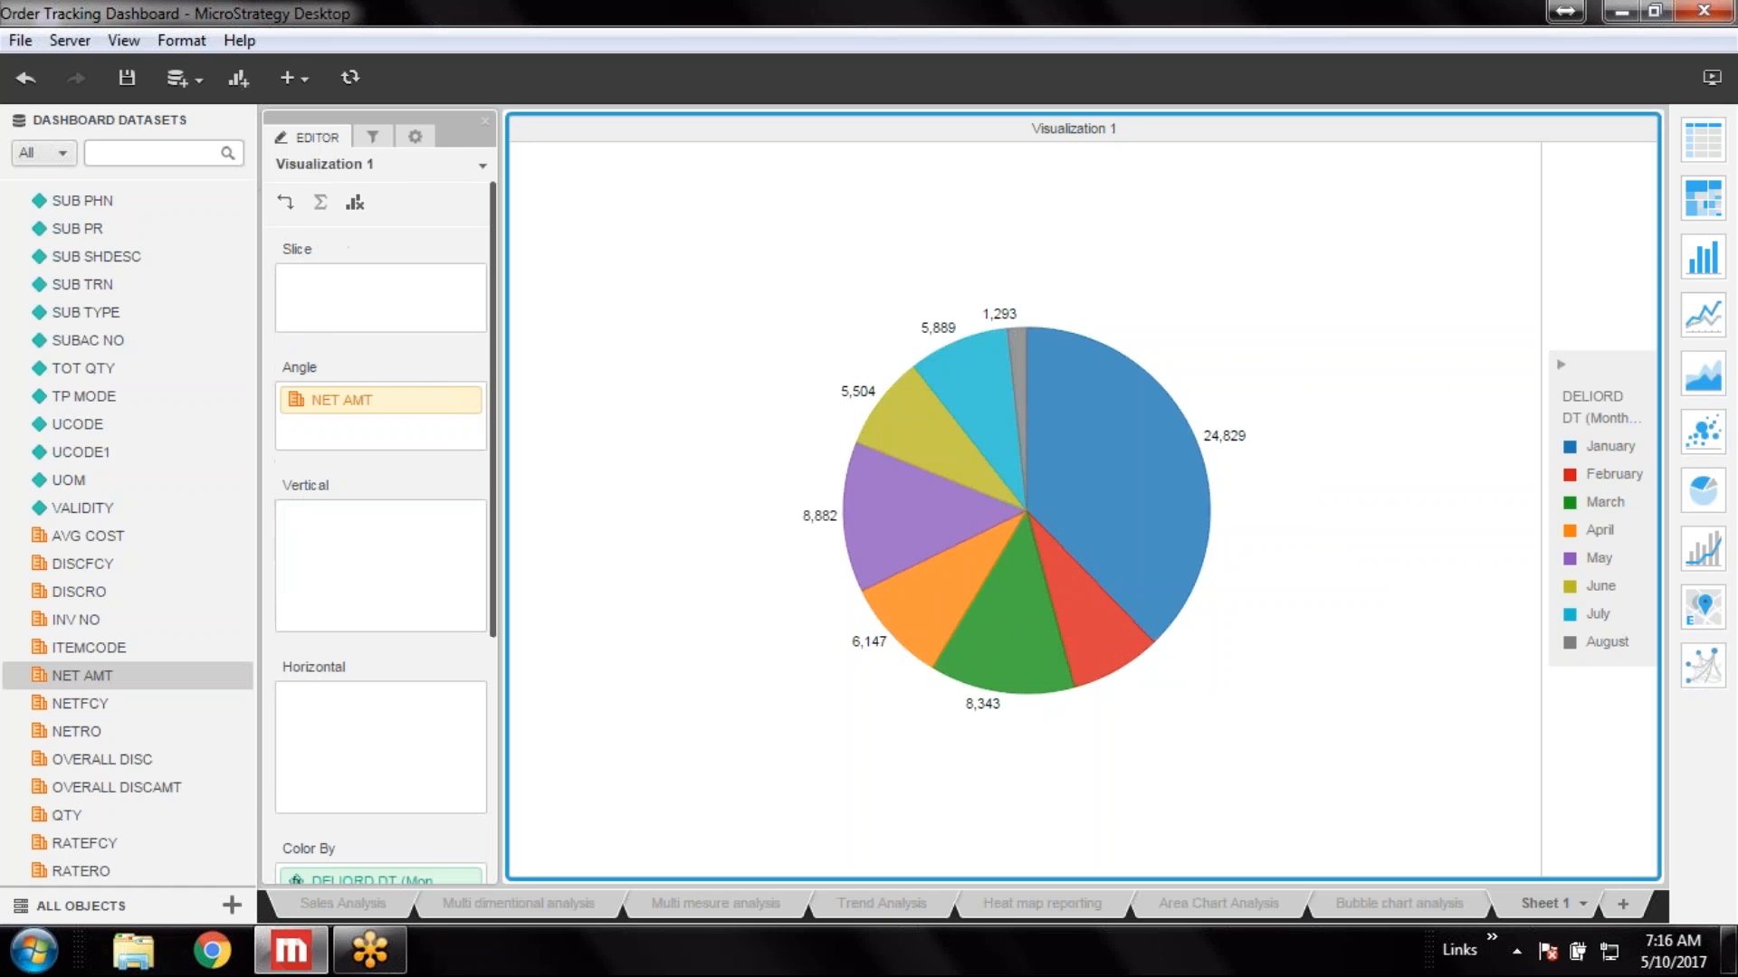
drag(489, 399, 489, 621)
right_click(435, 562)
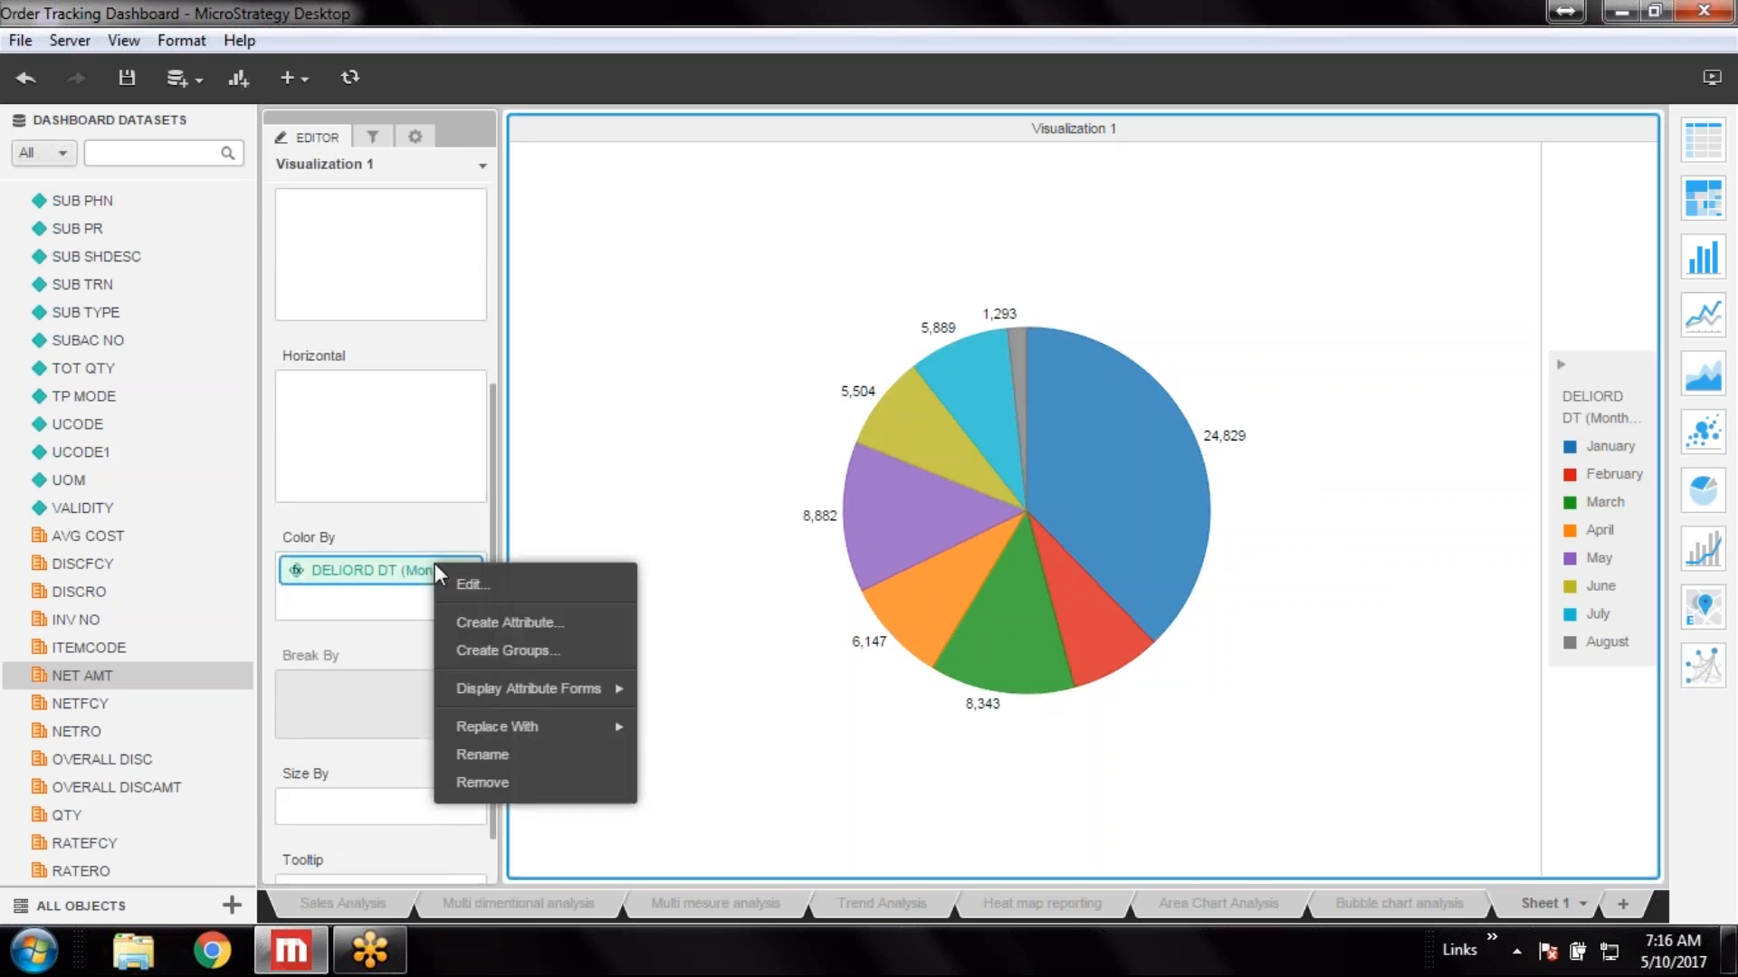
click(500, 755)
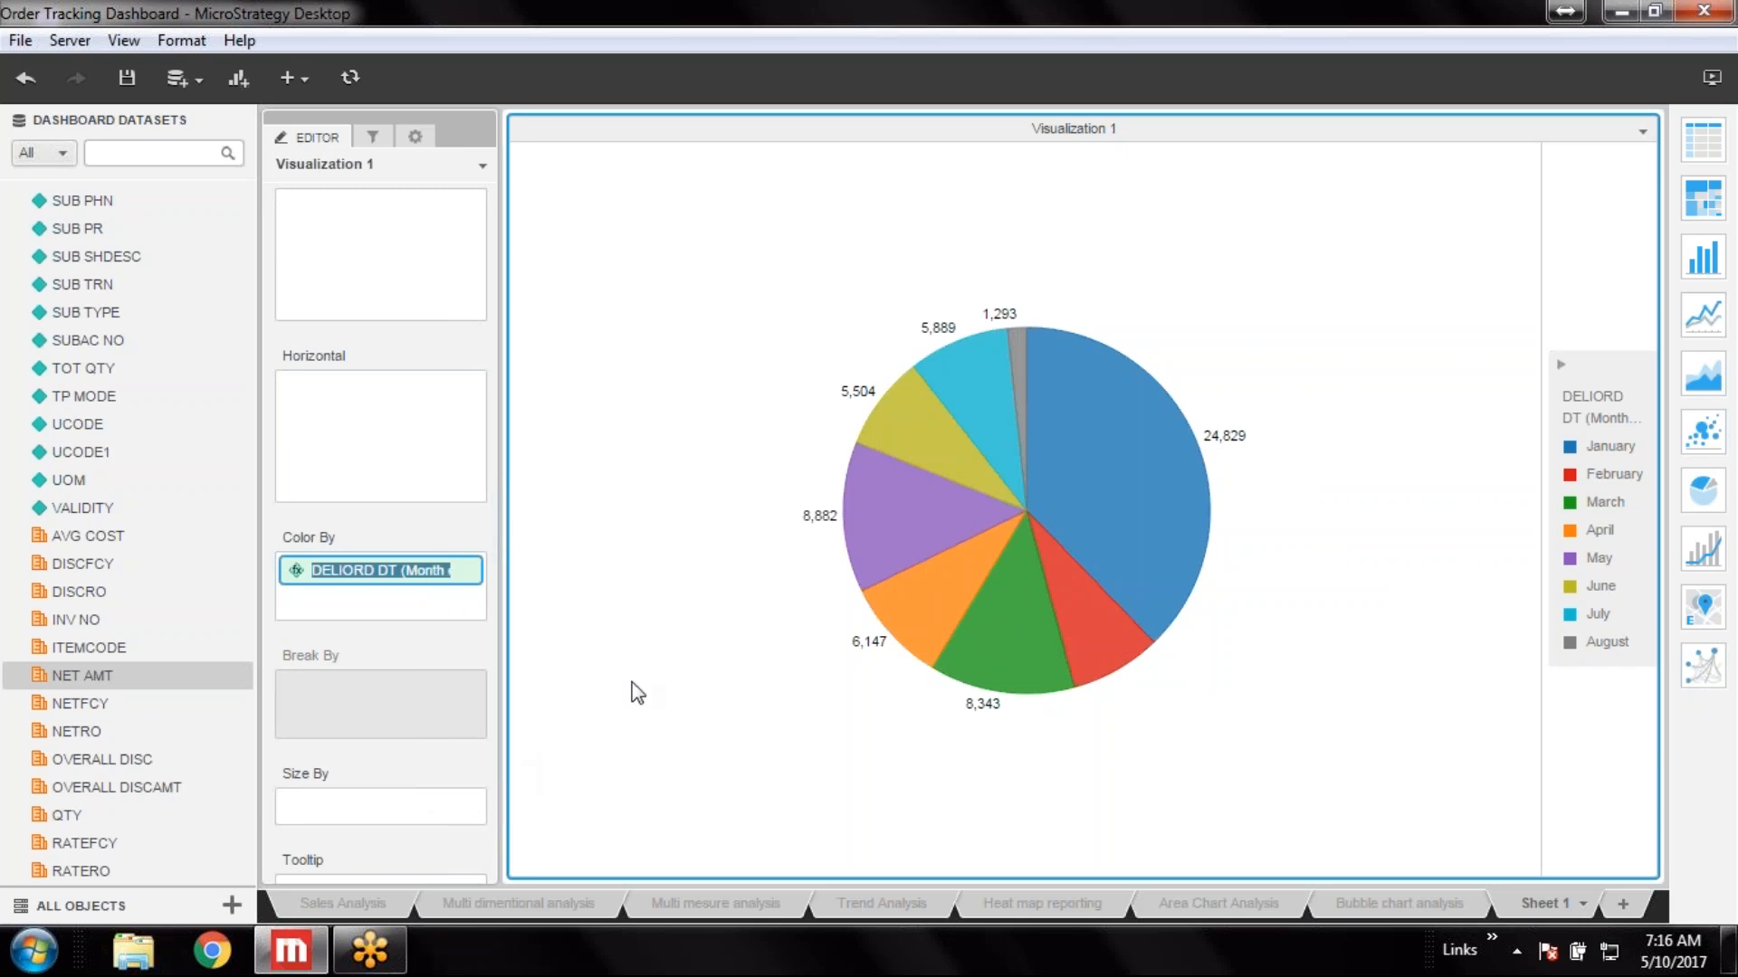
text(MOnth)
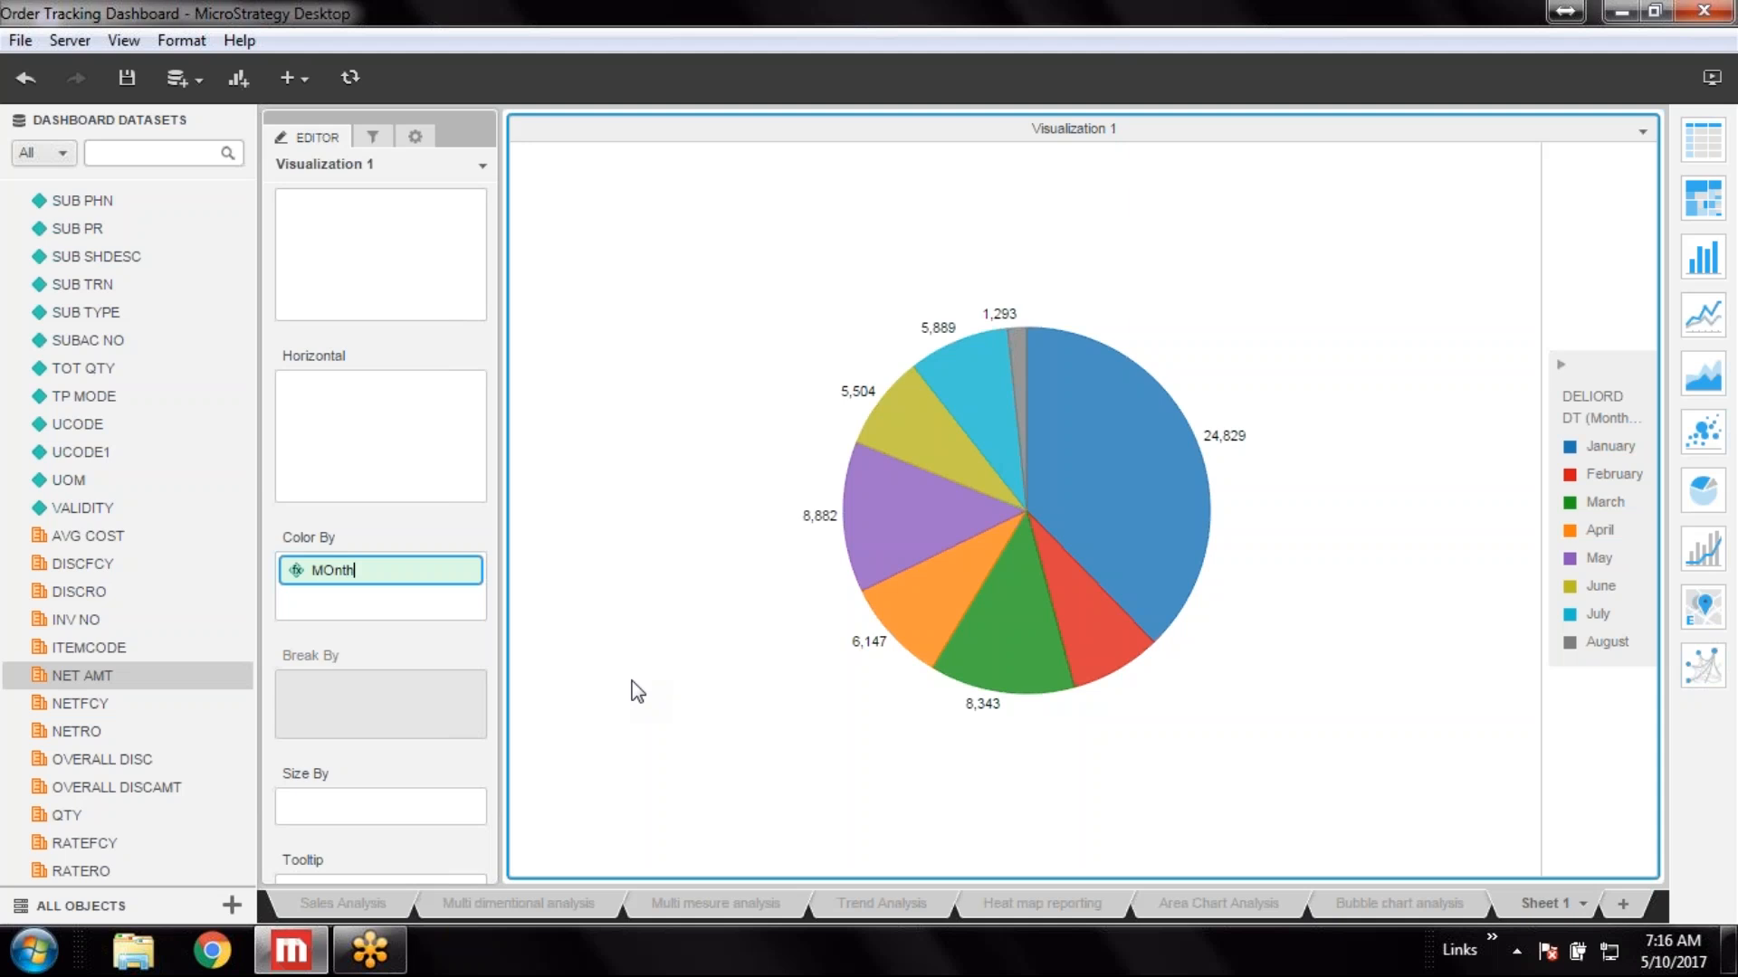
key(BackSpace)
key(BackSpace)
key(BackSpace)
key(BackSpace)
text(onth of Year)
key(Return)
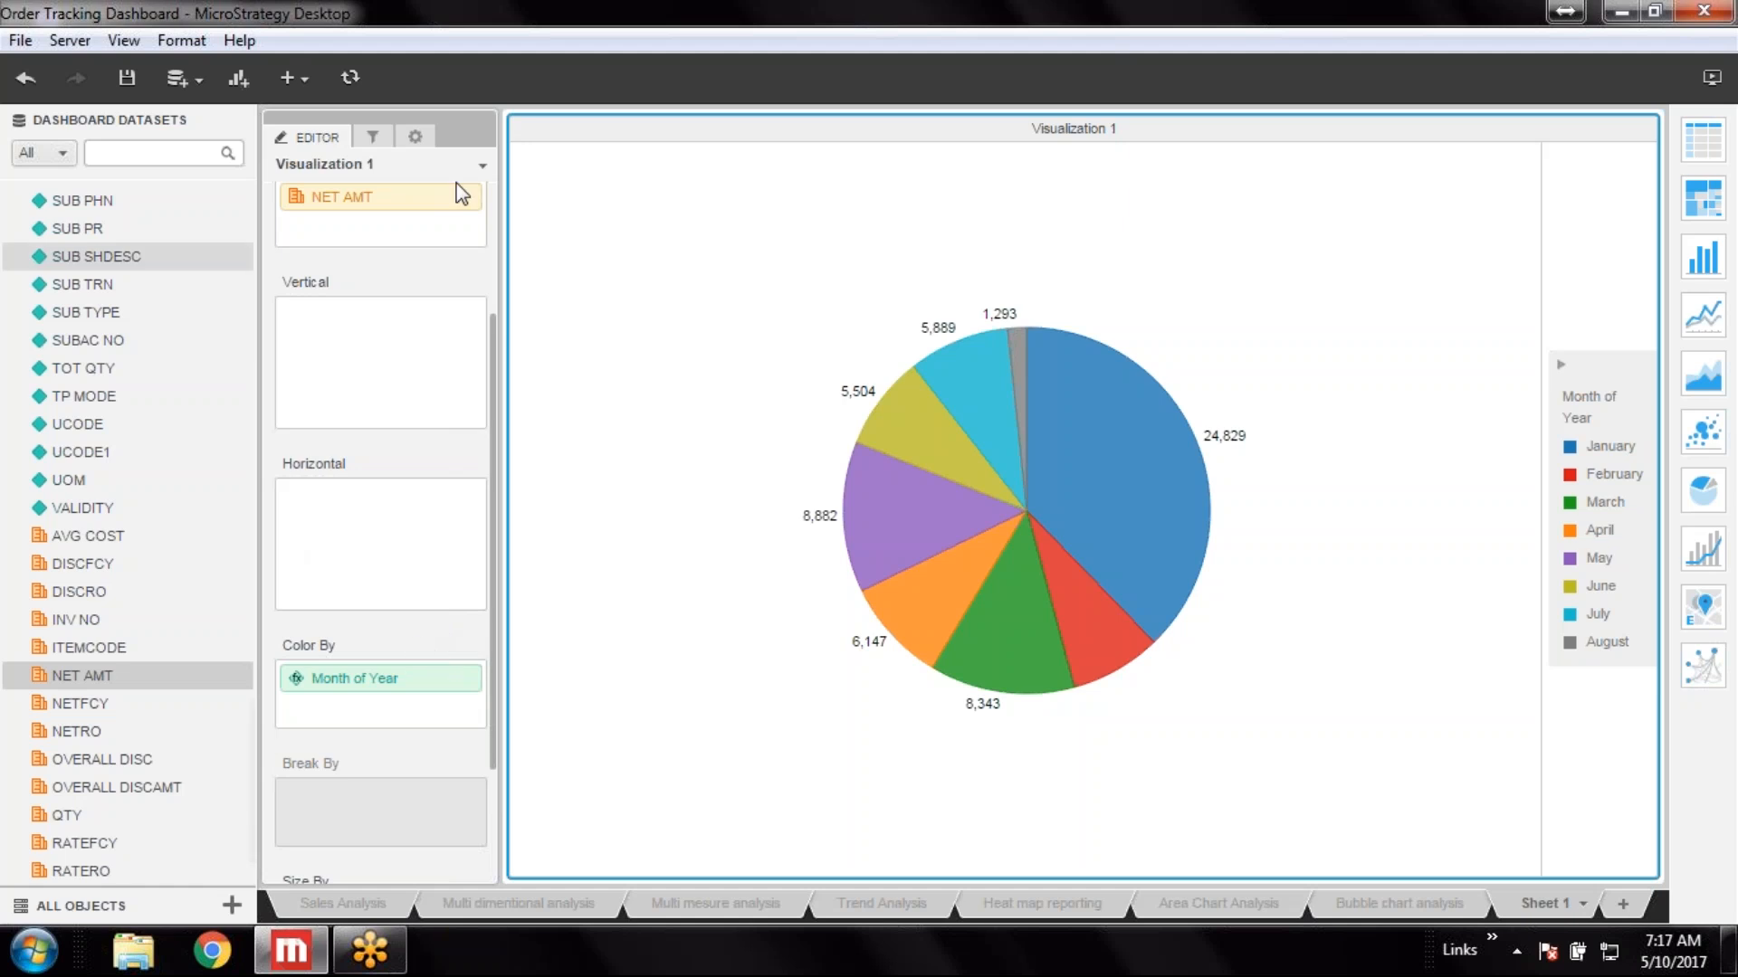
Save the dashboard and add a second, empty visualization to the sheet
click(132, 78)
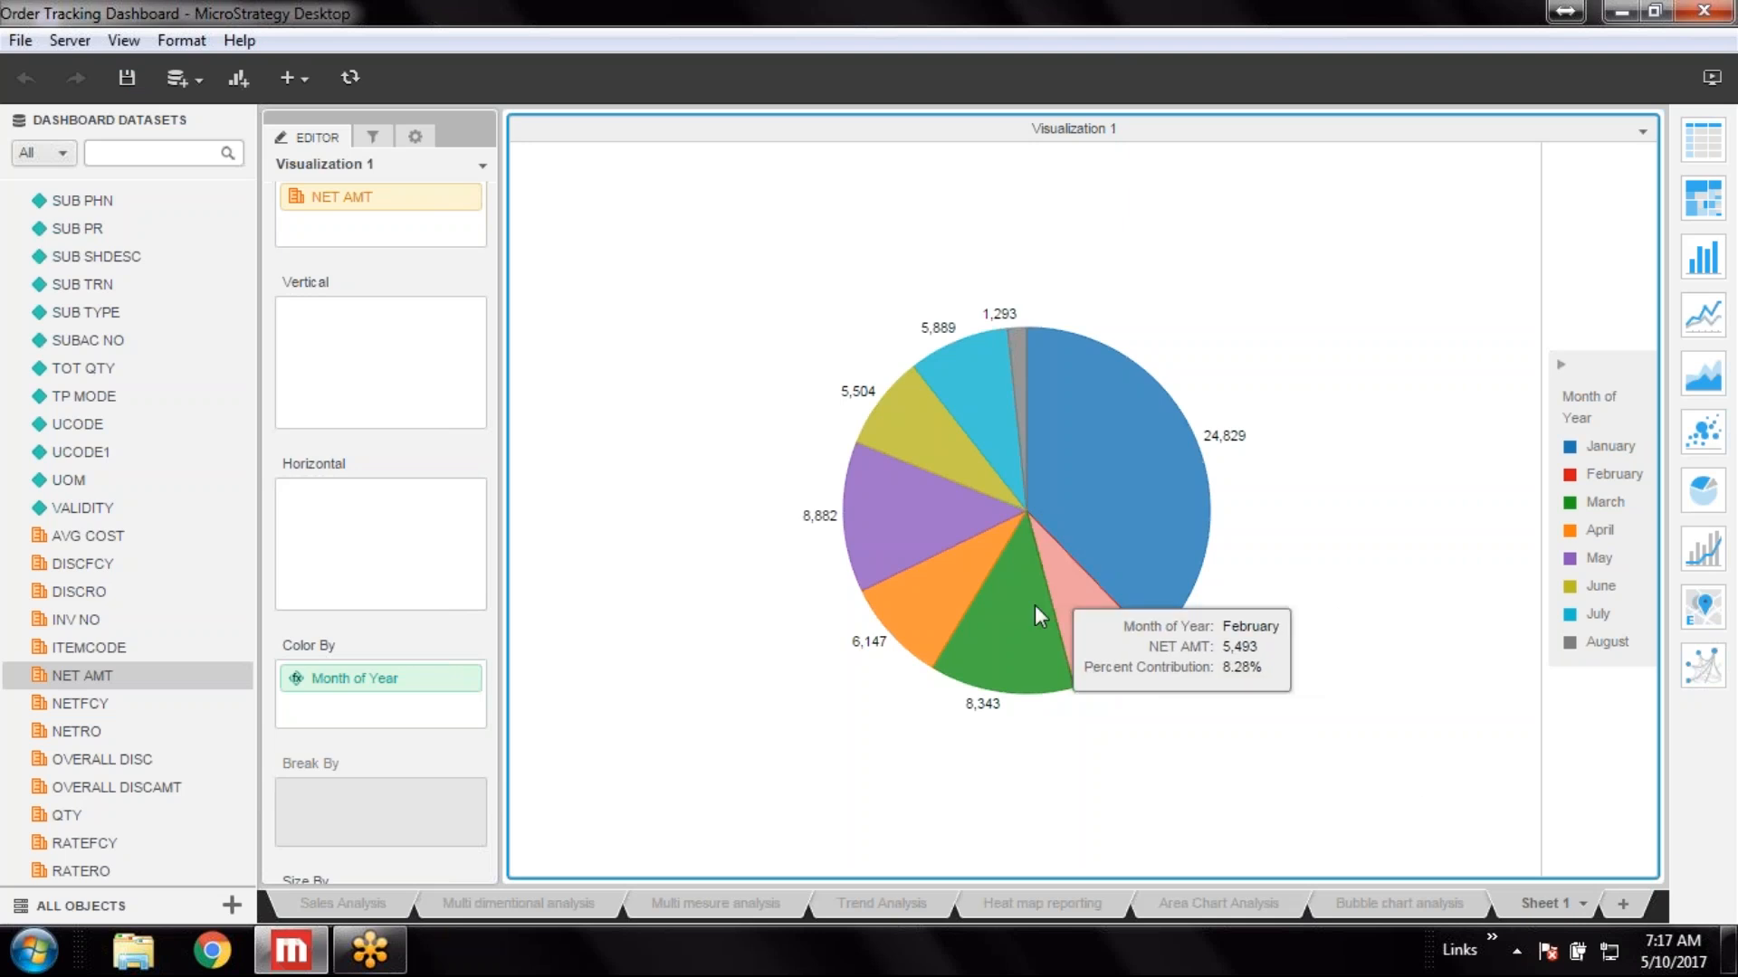
mouse_move(981, 451)
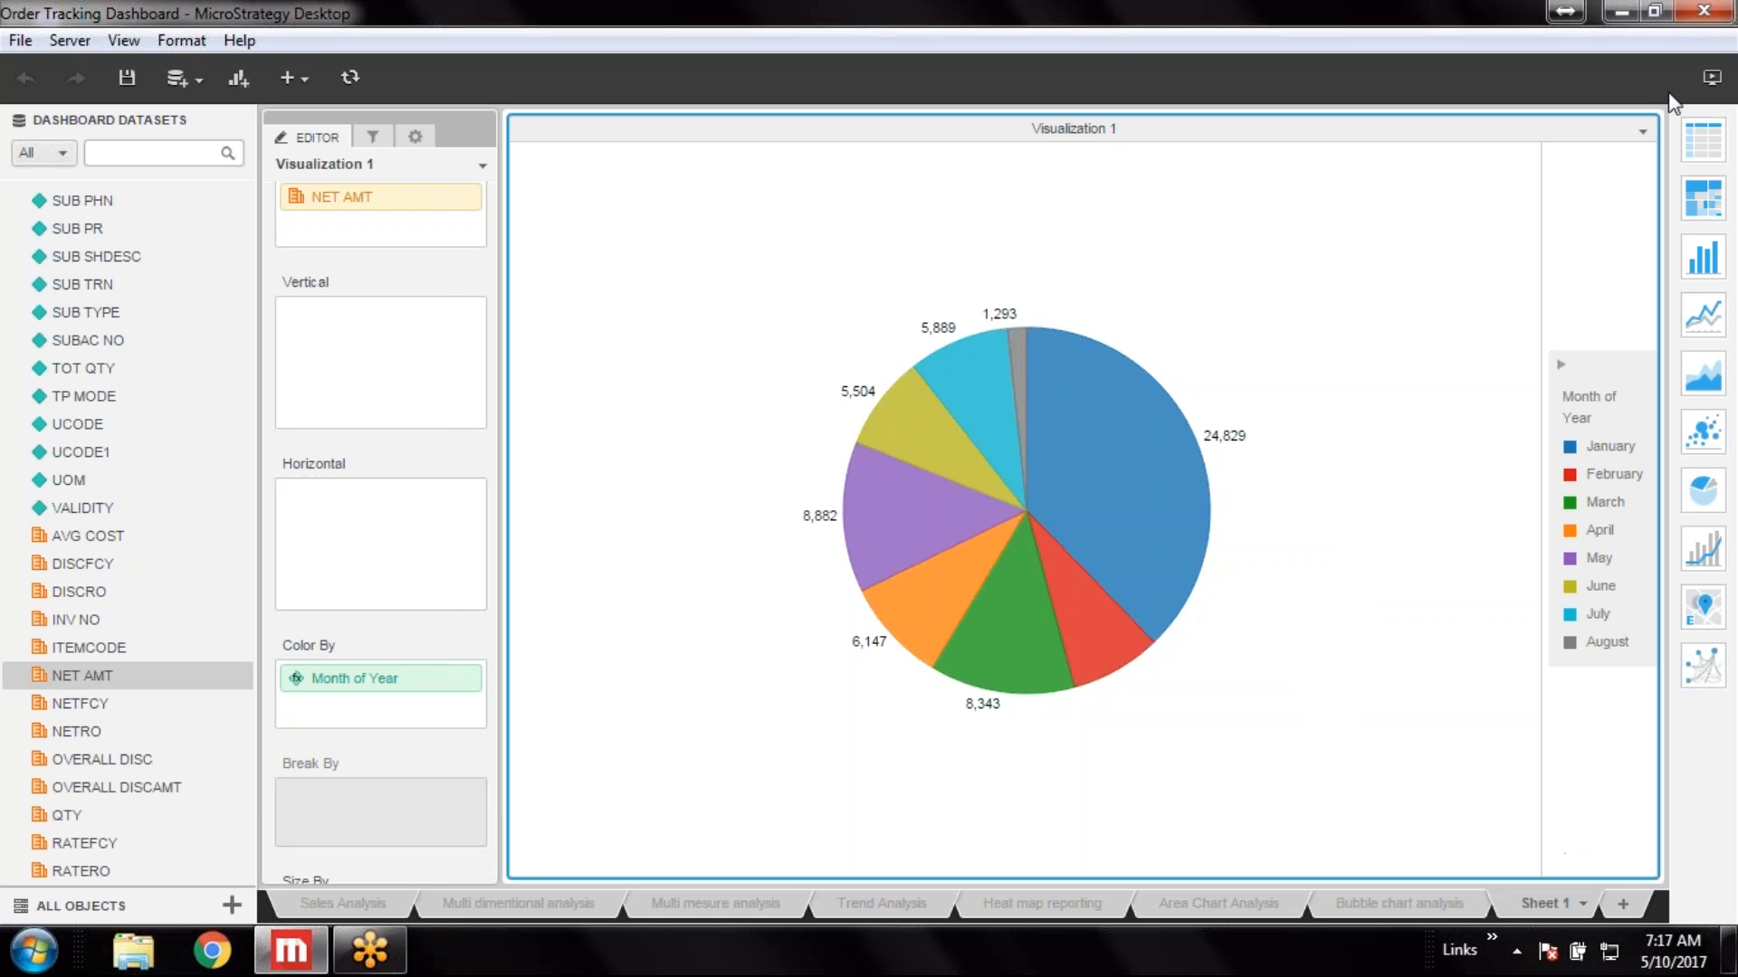
click(1642, 134)
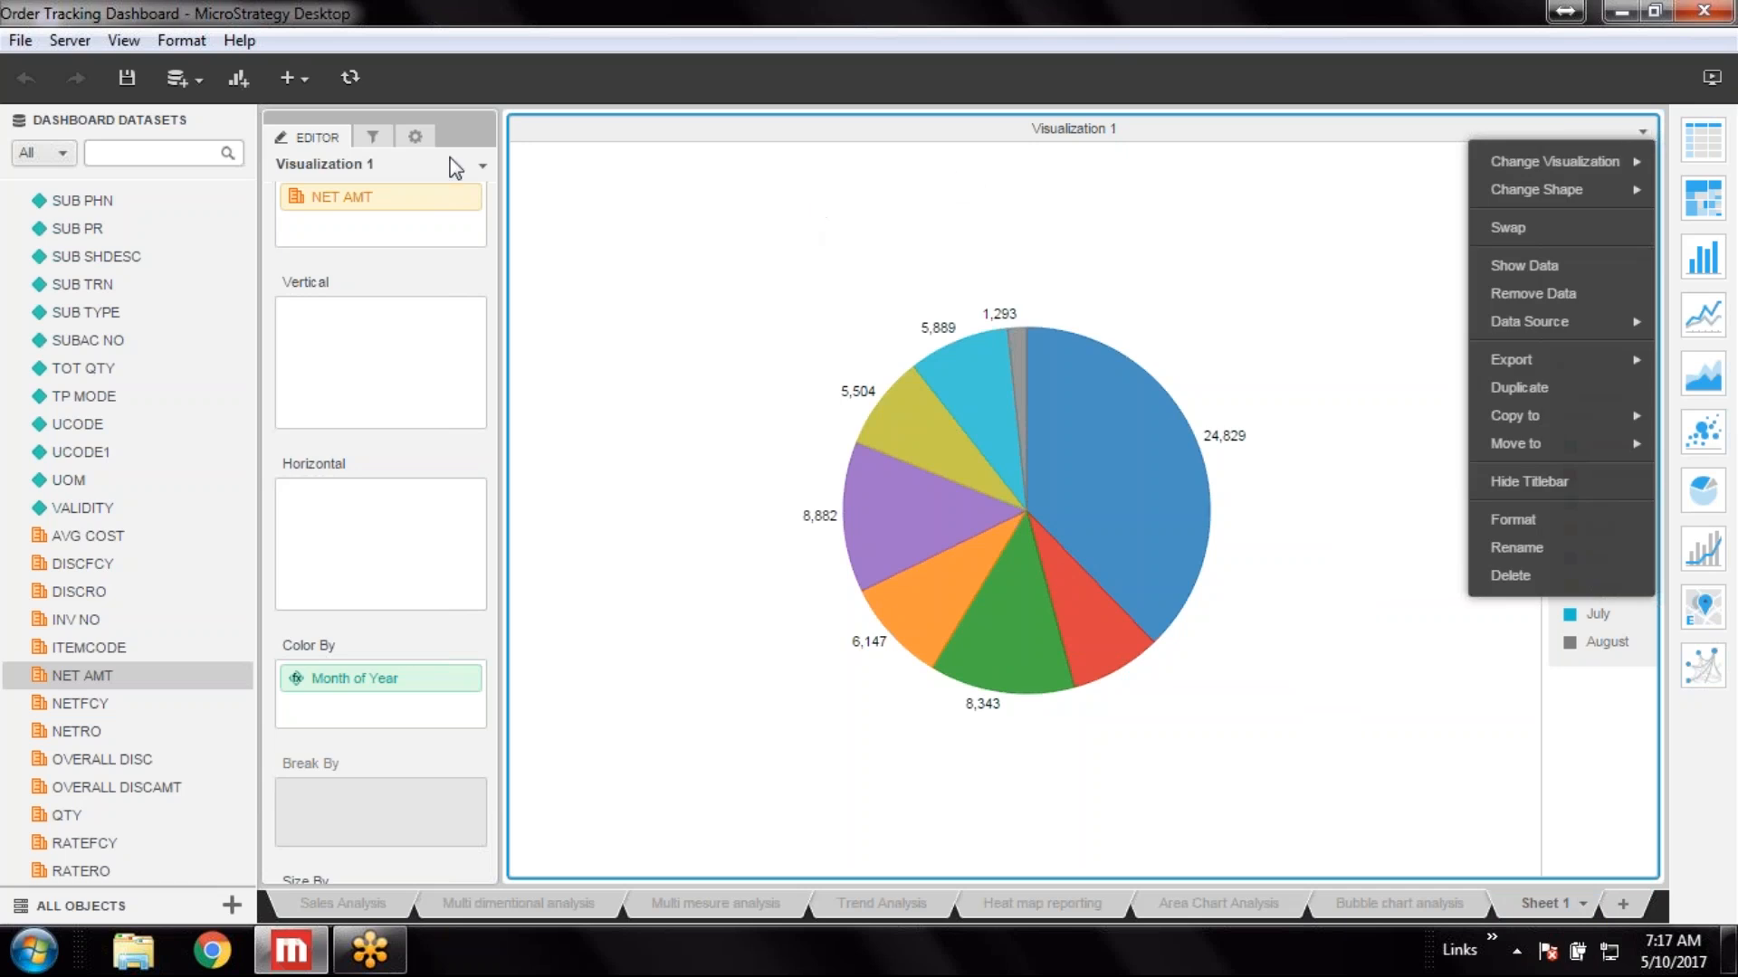
click(245, 79)
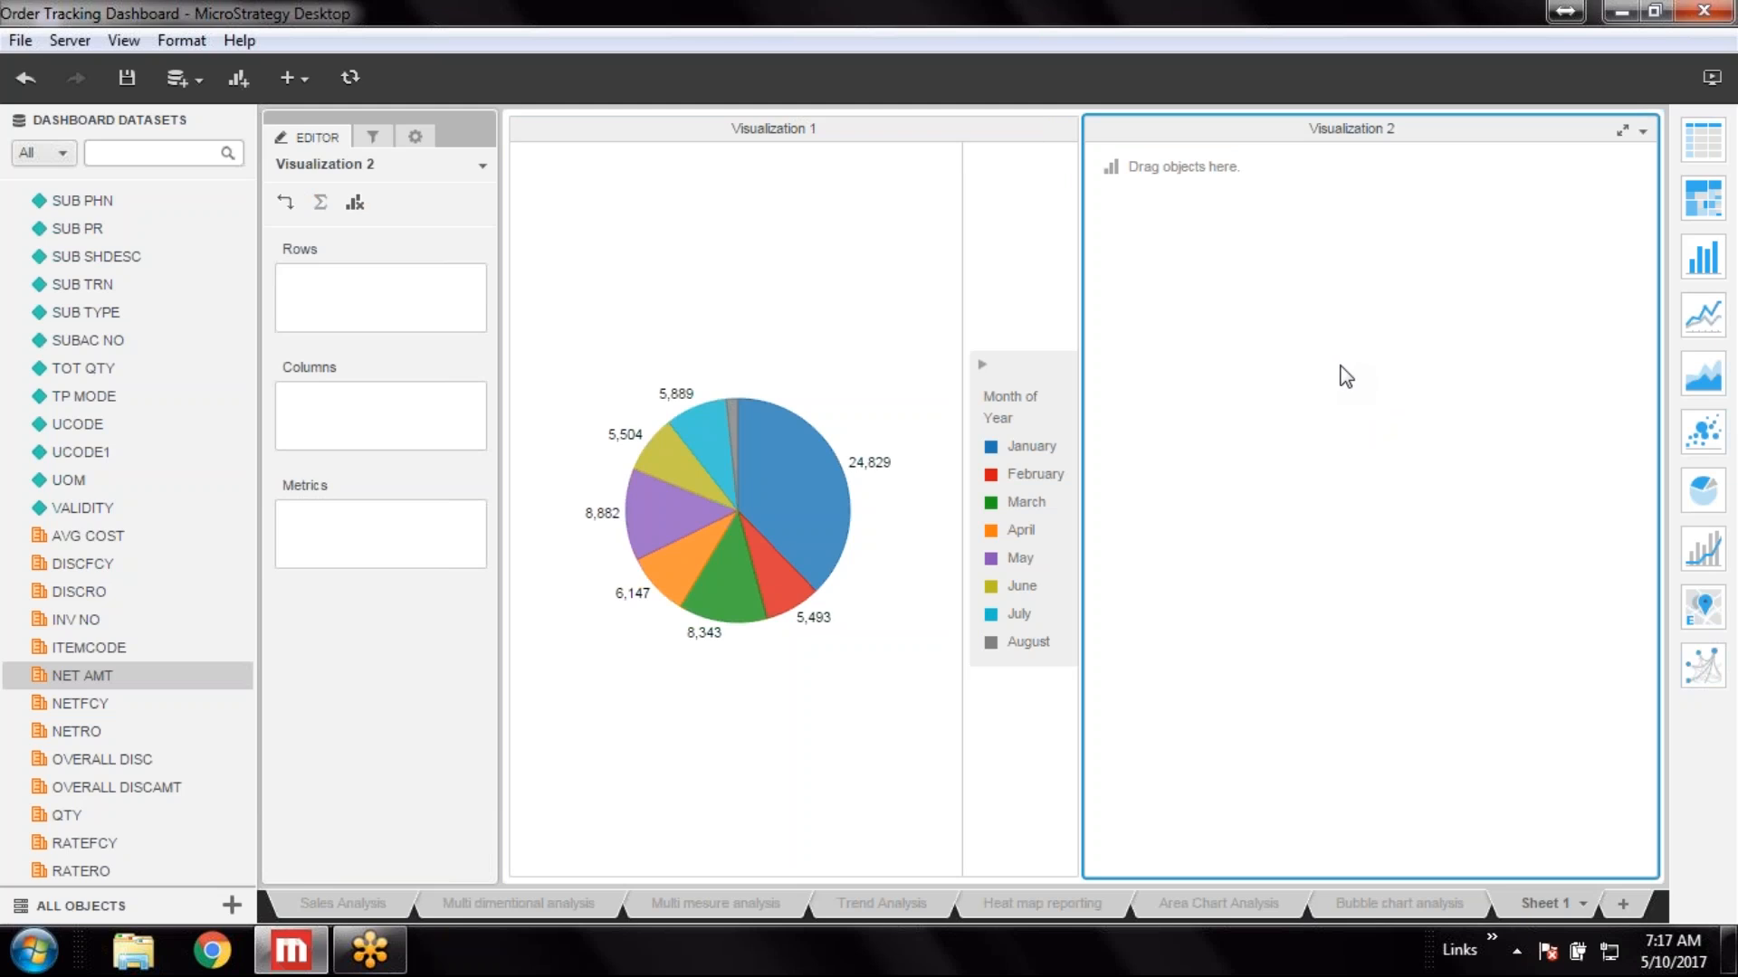
Search the datasets for "item" and add ITEMDESC to the new visualization
scroll(114, 593, up, 6)
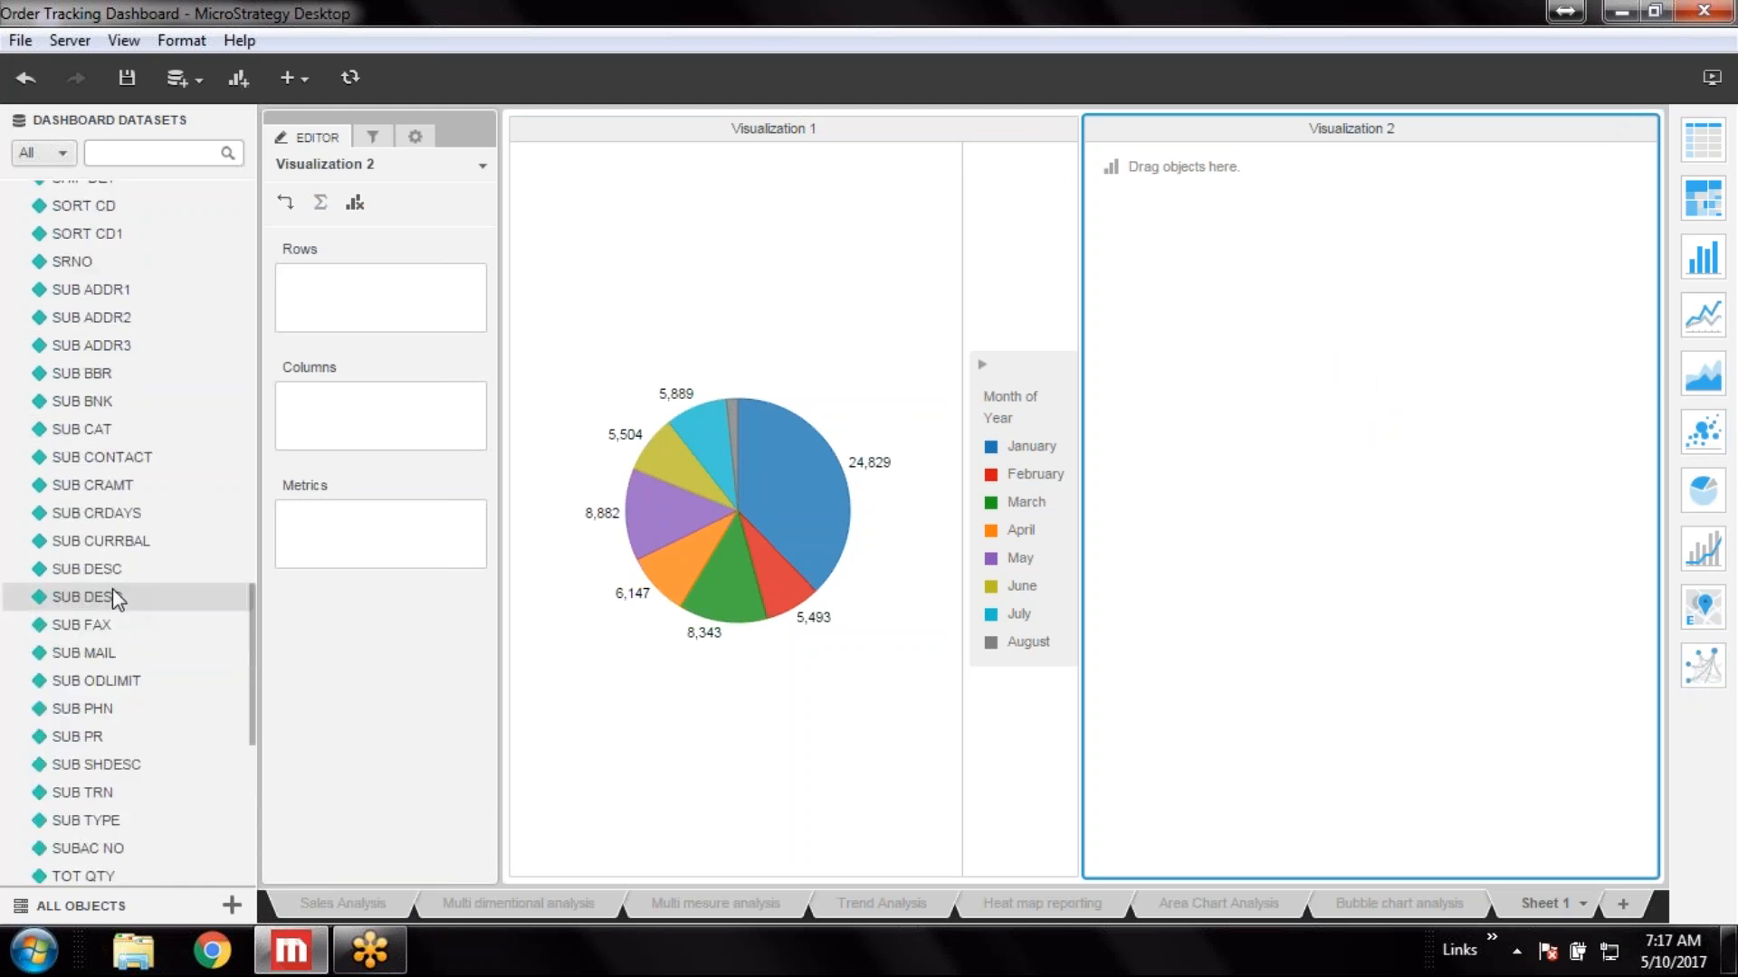
scroll(115, 597, up, 15)
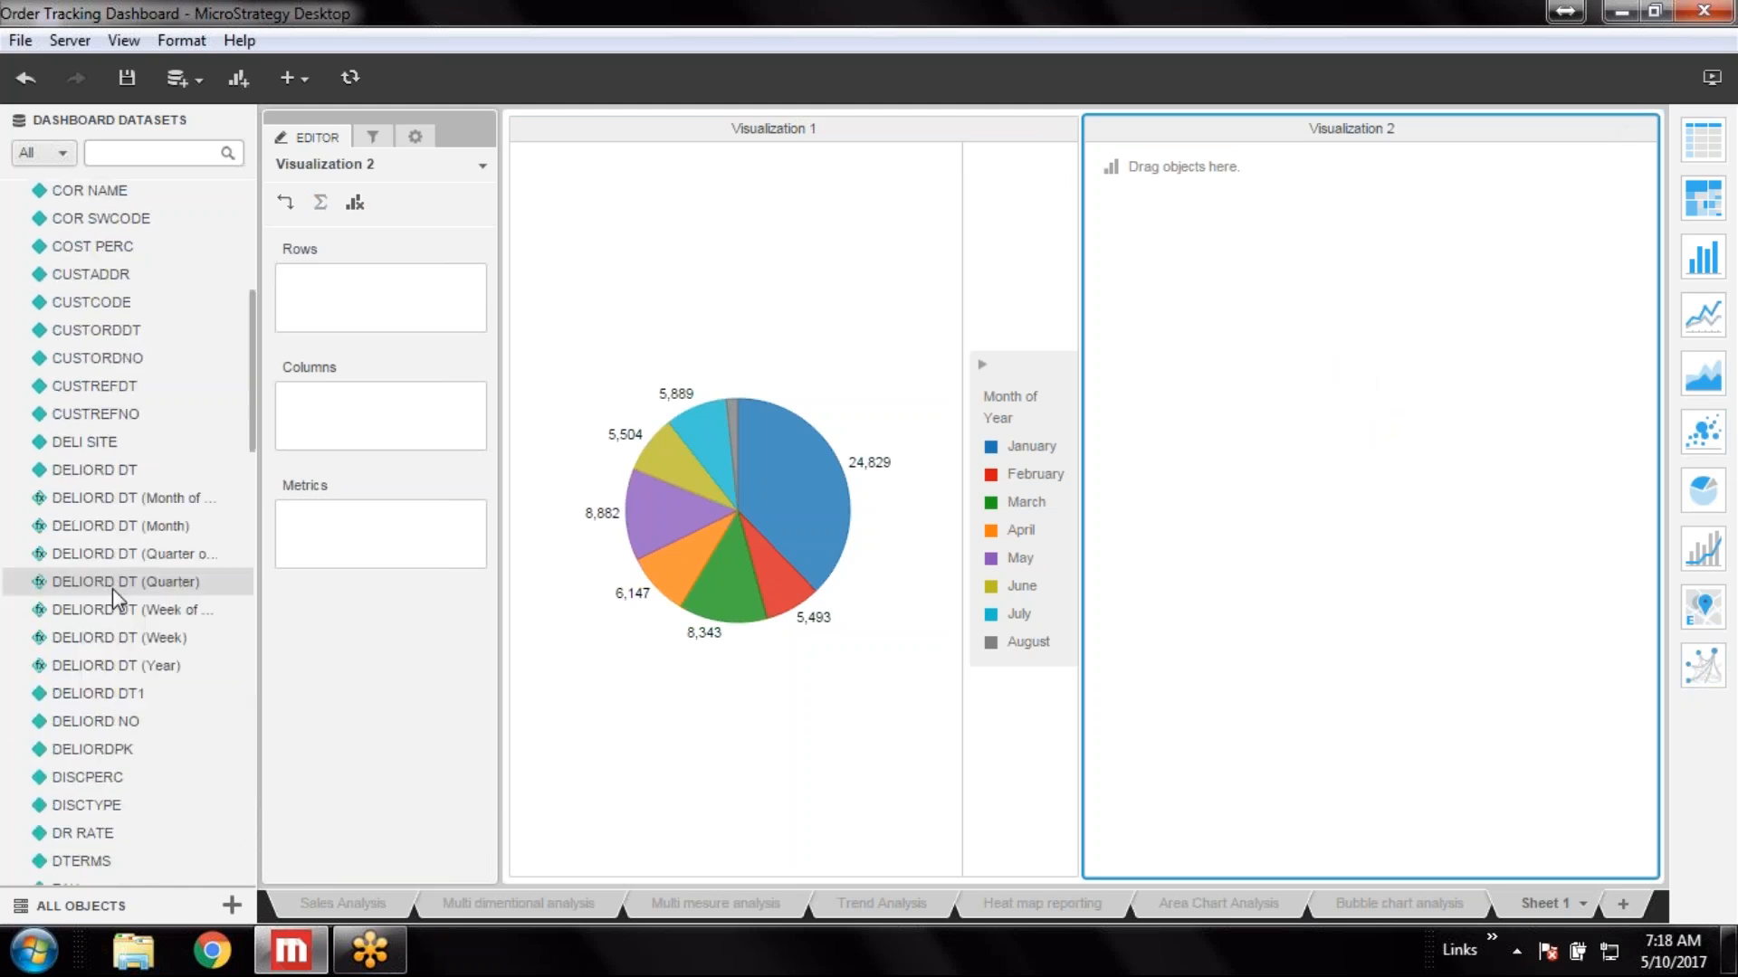
click(101, 153)
text(item)
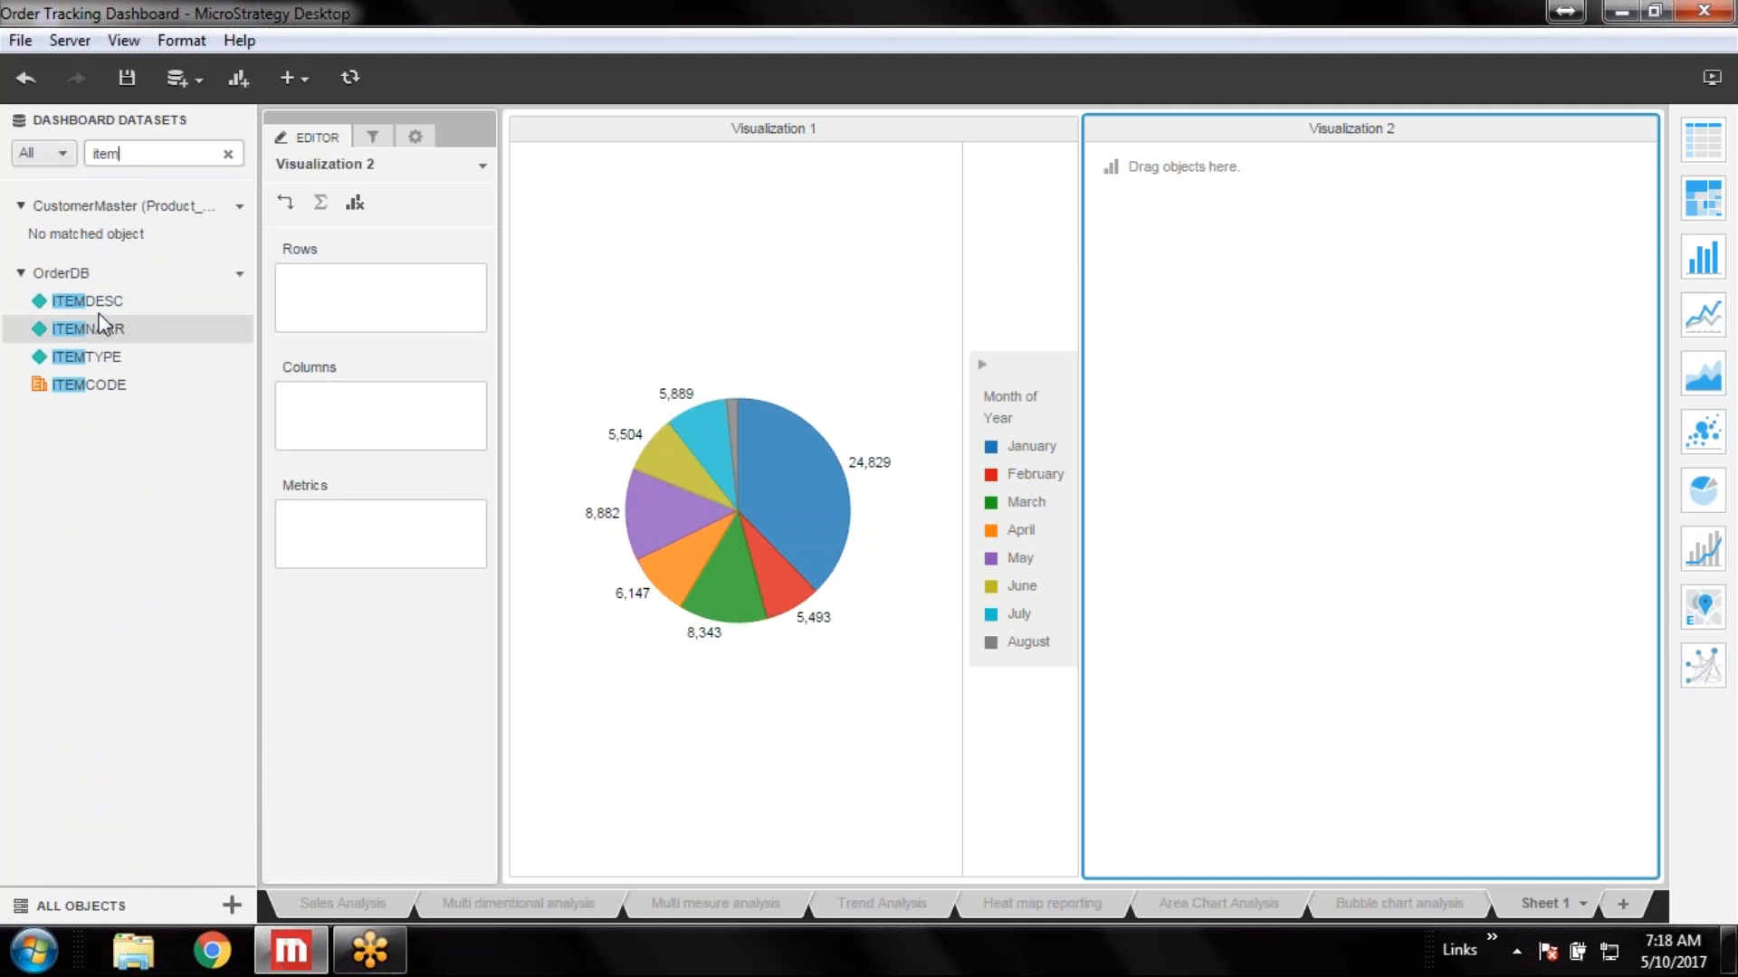
double_click(113, 303)
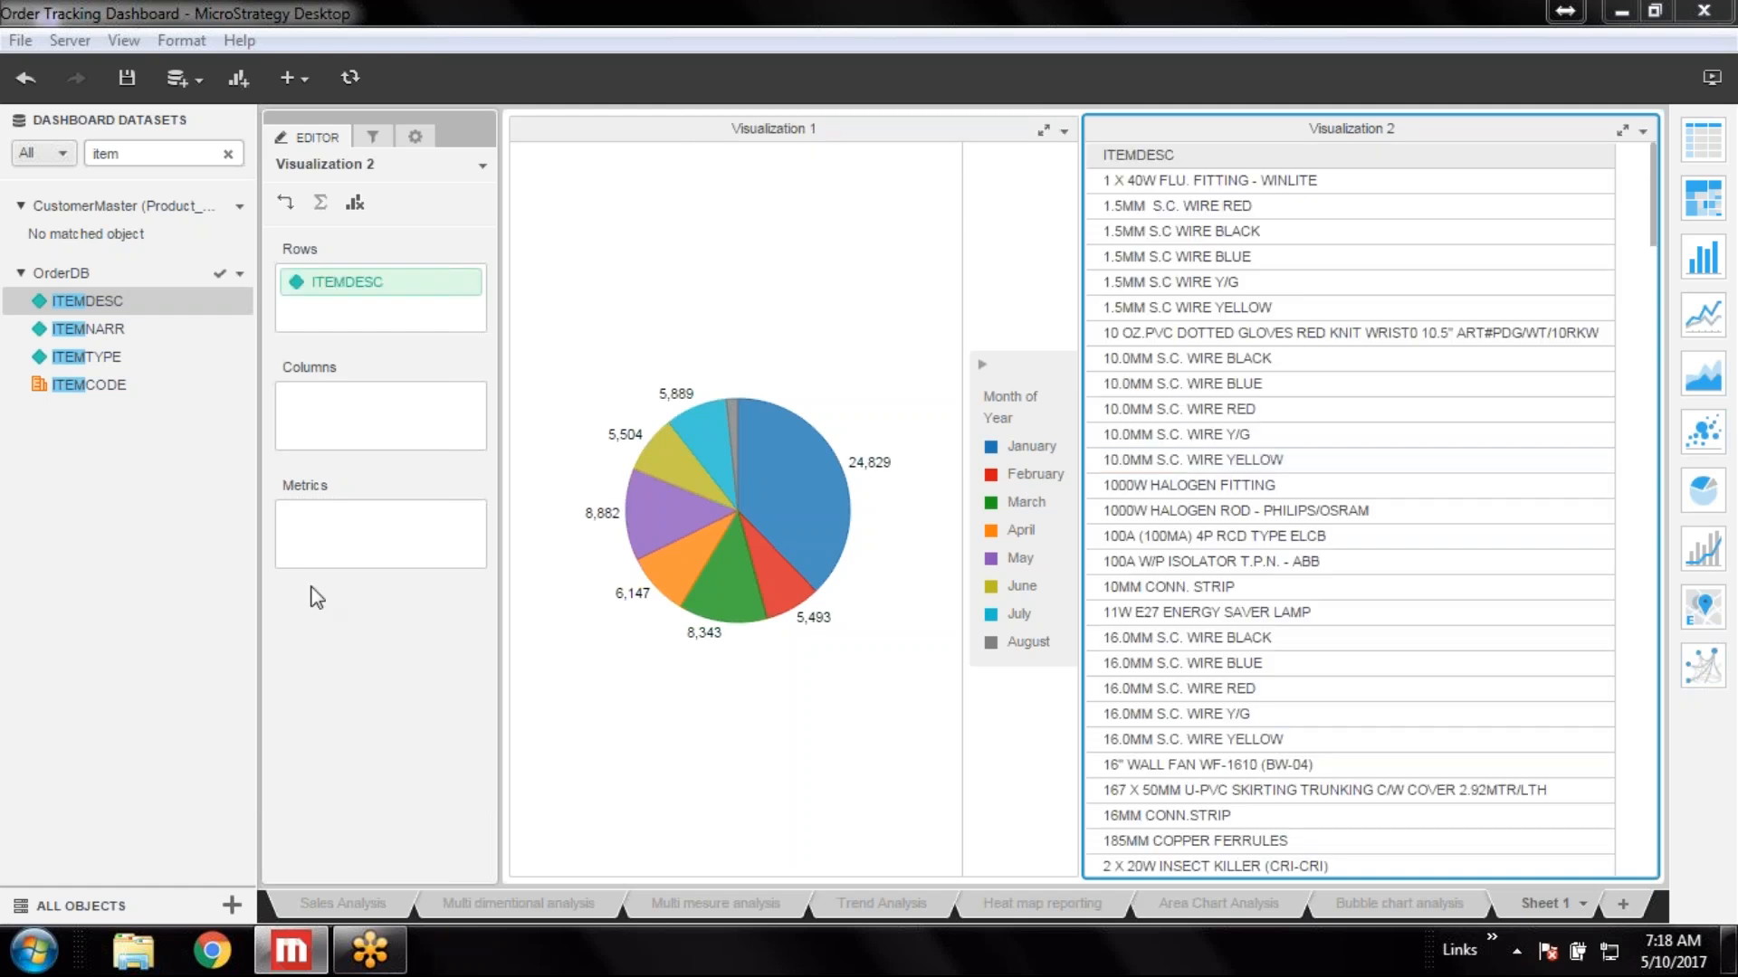
Clear the search and add the QTY metric to Visualization 2
click(224, 155)
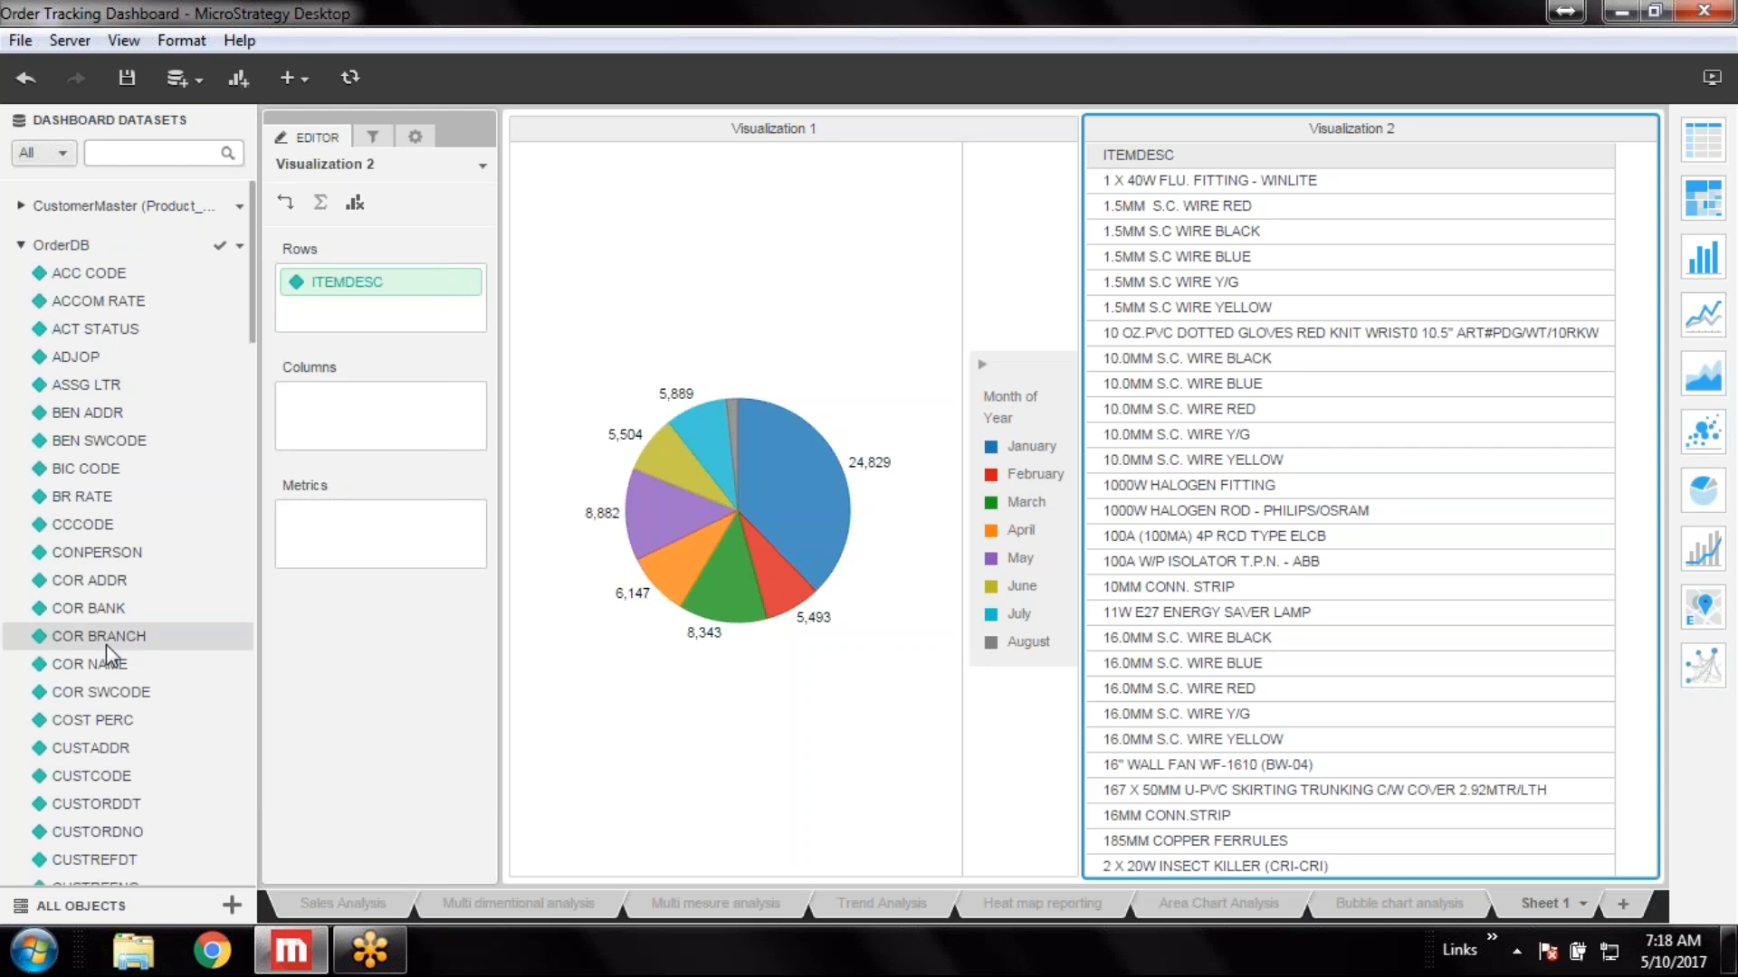
scroll(109, 646, down, 15)
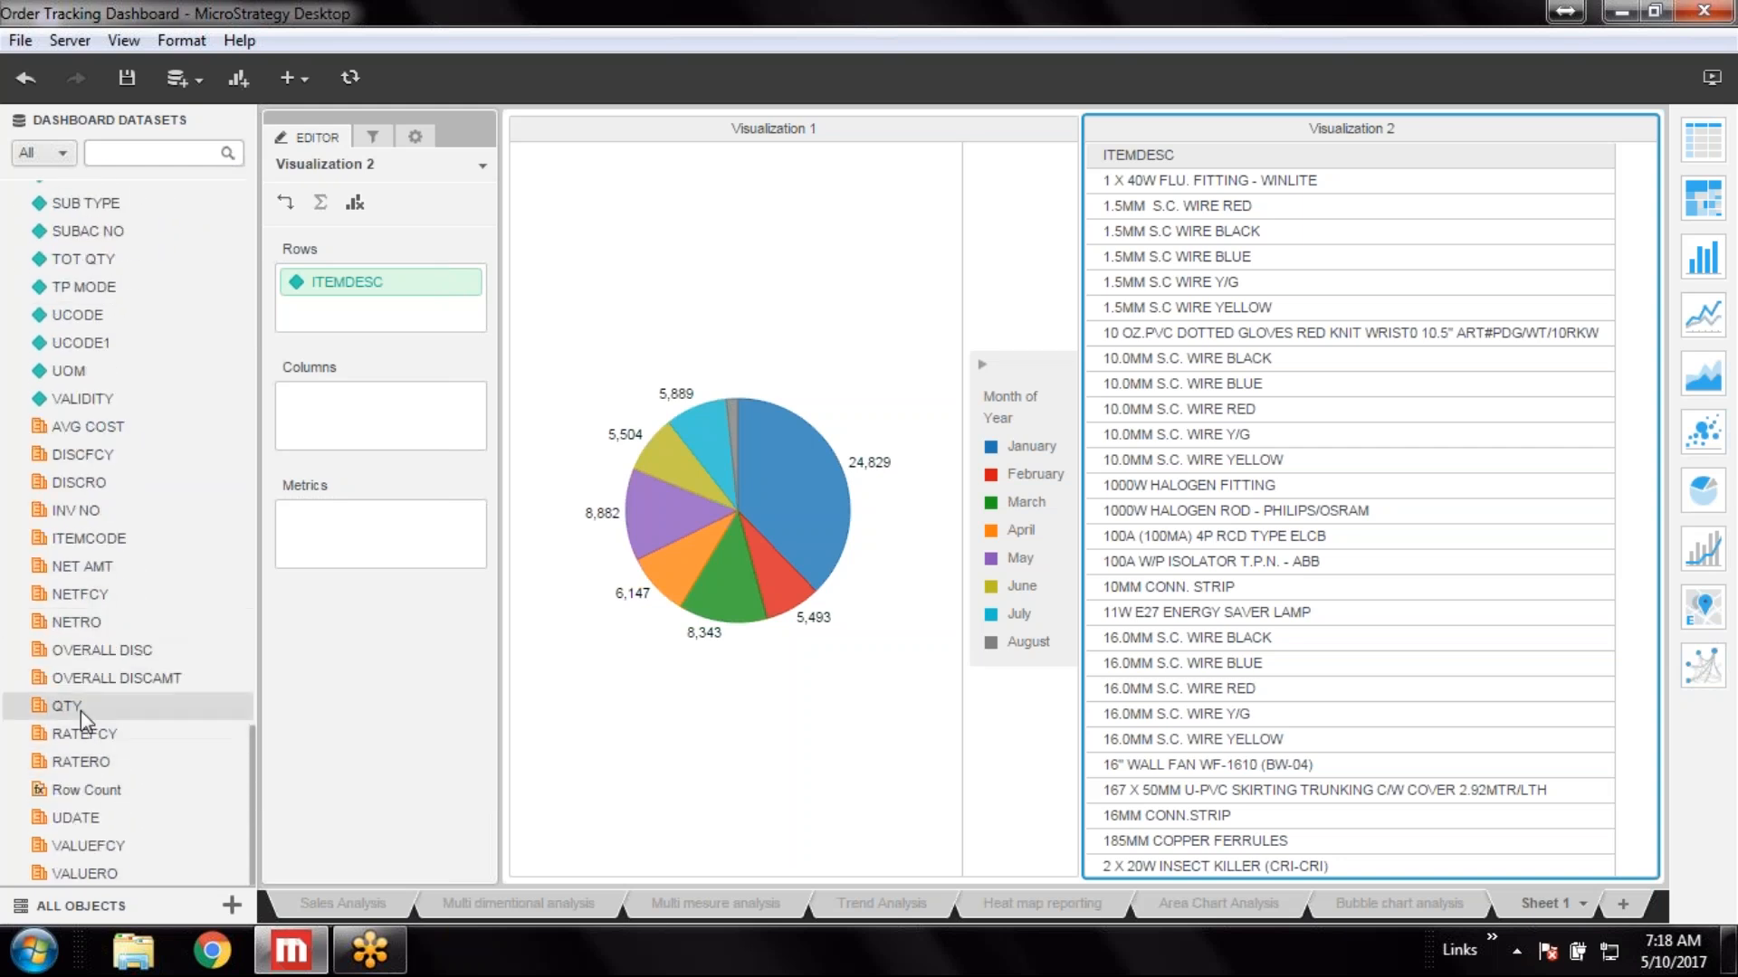
double_click(80, 710)
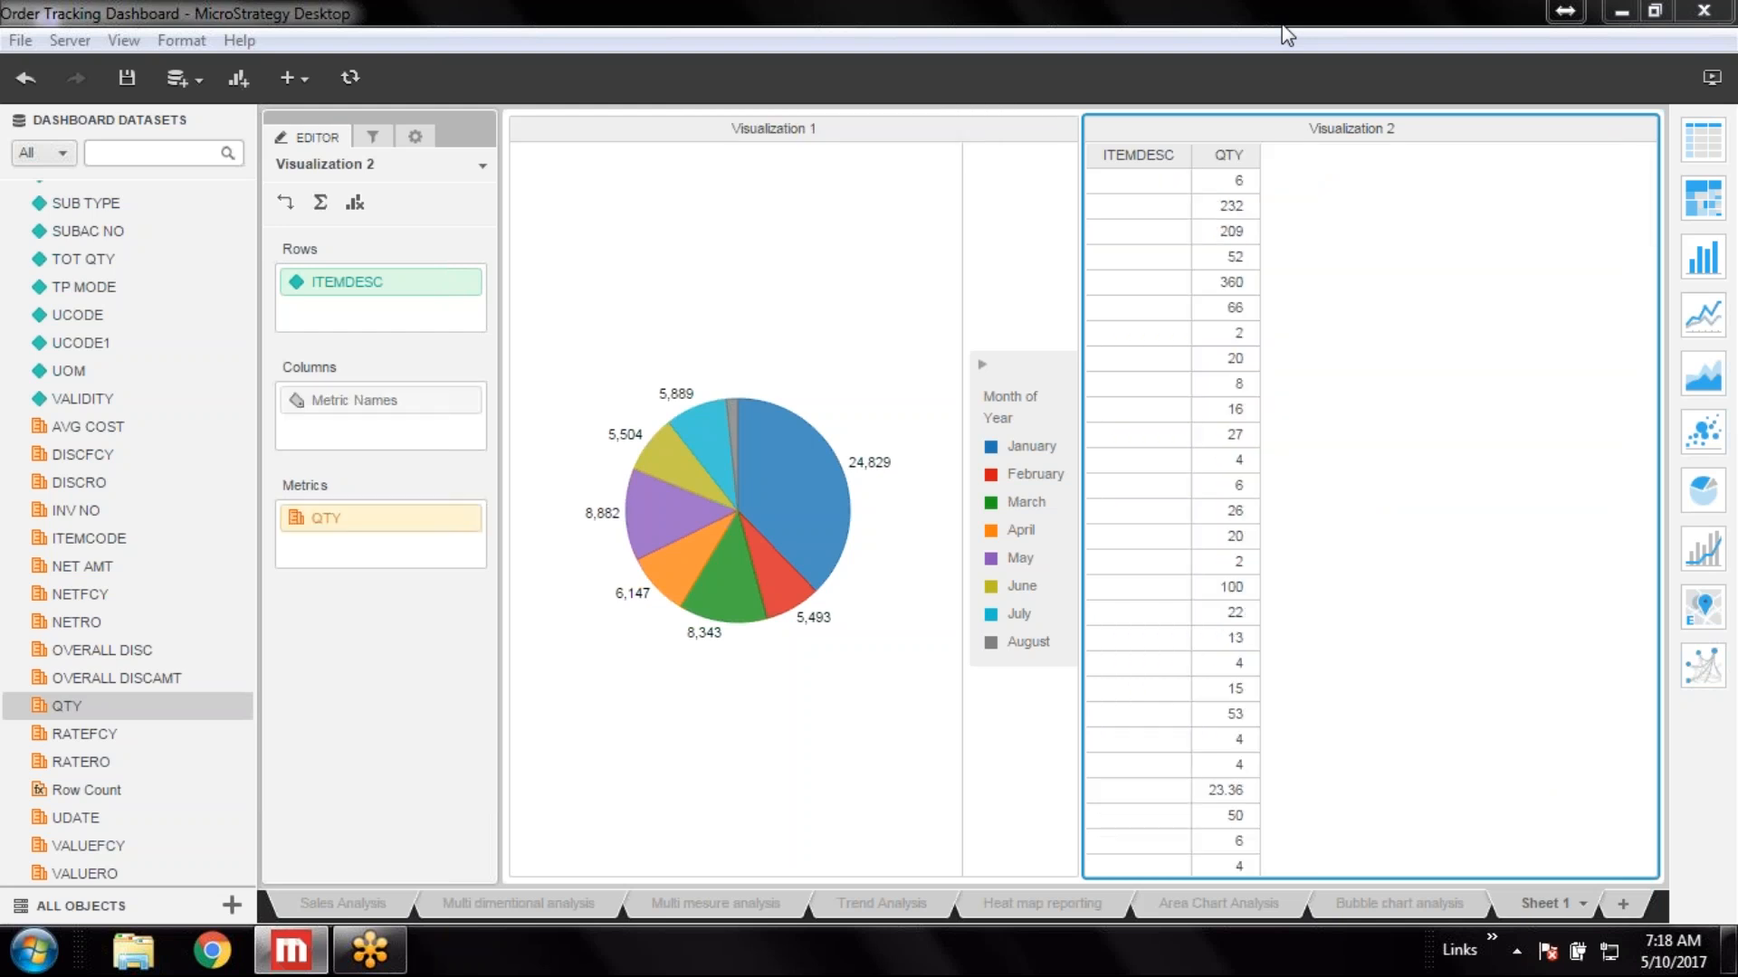
Convert Visualization 2 to a pie chart and set its data labels to show values
click(1703, 489)
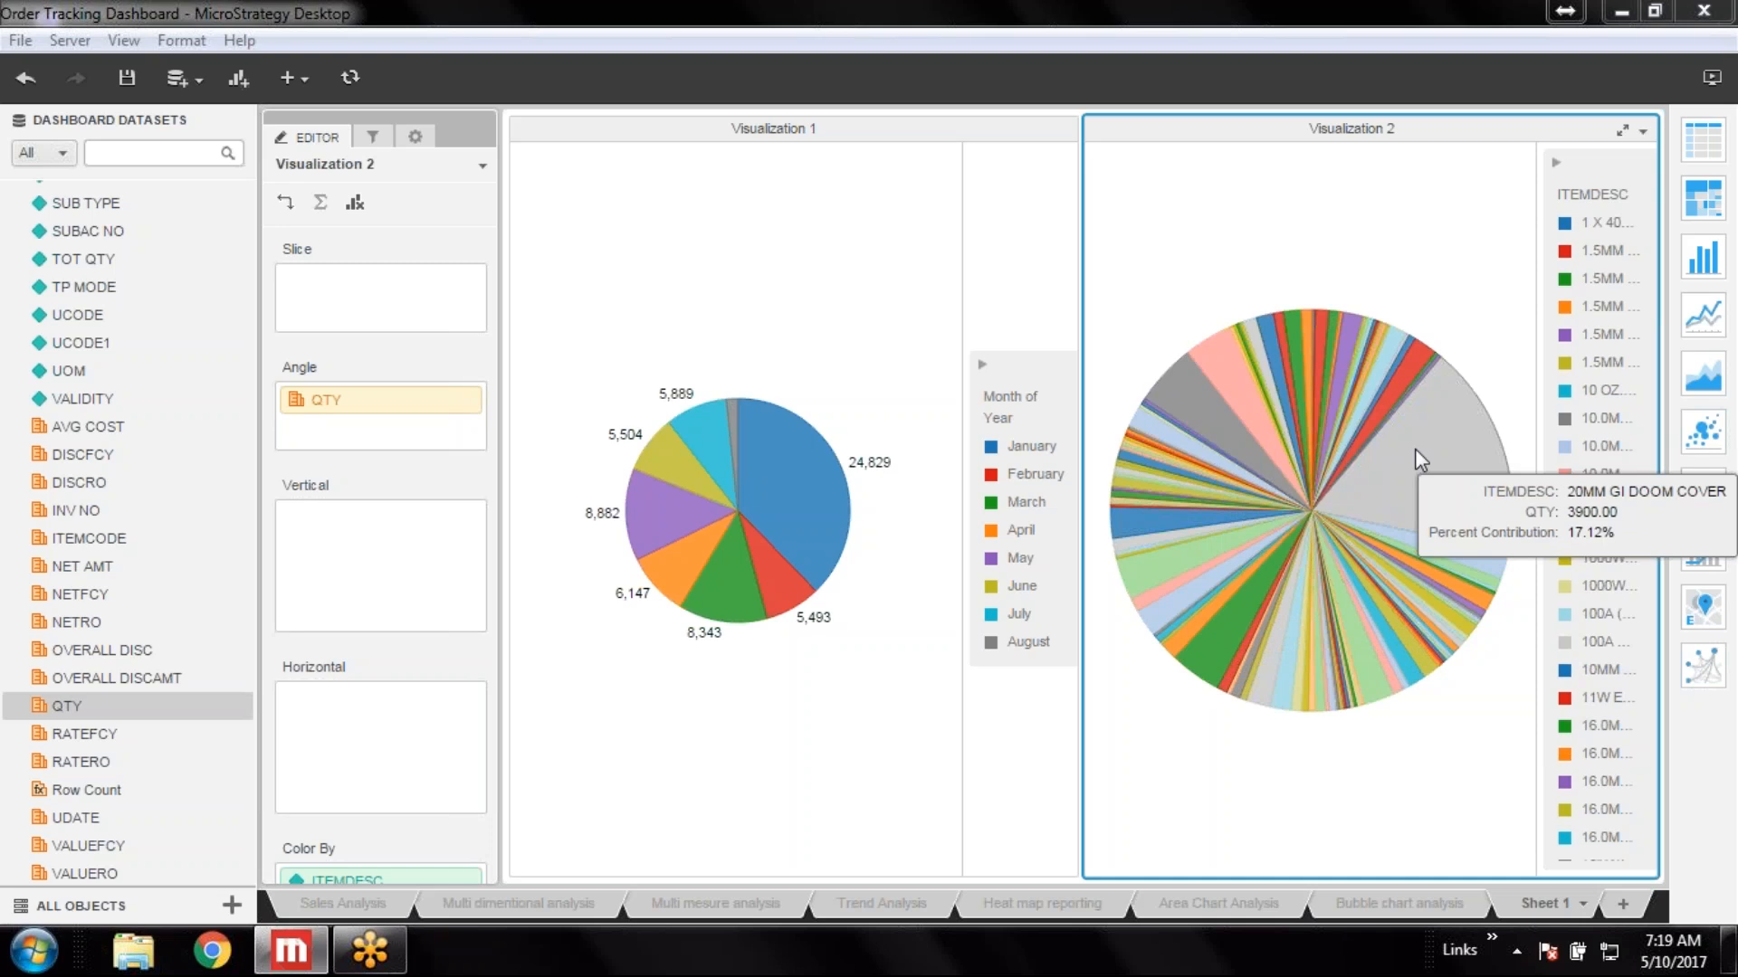
click(416, 140)
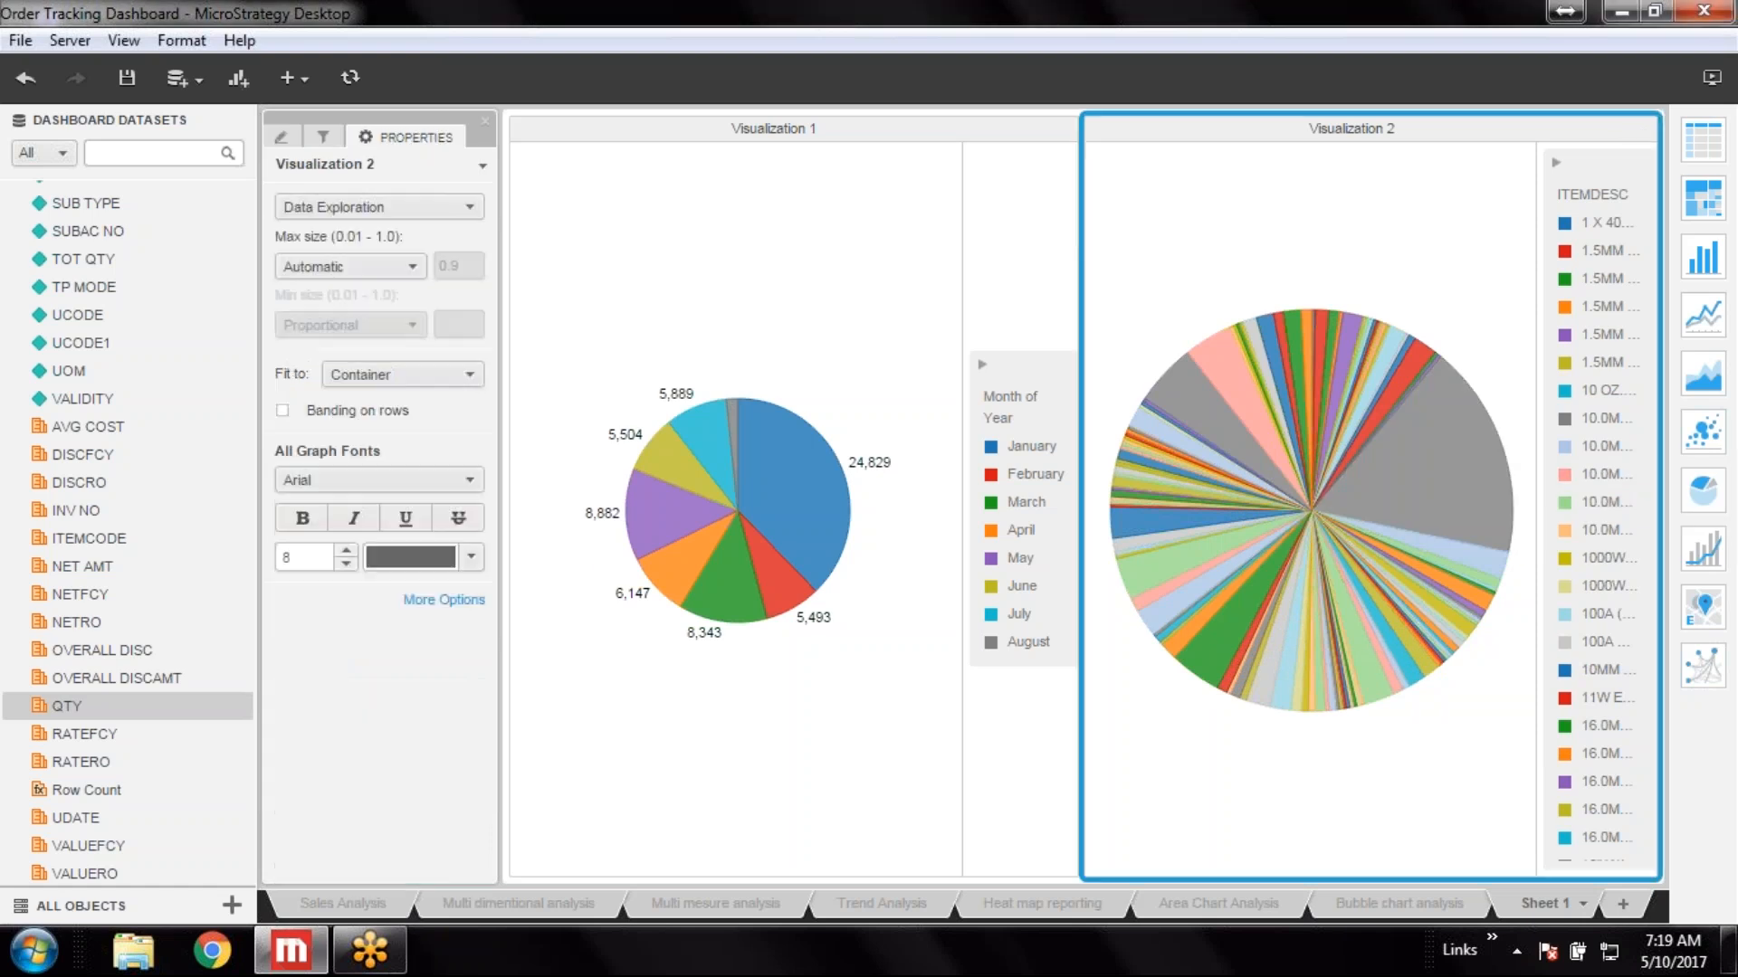
click(438, 211)
click(441, 396)
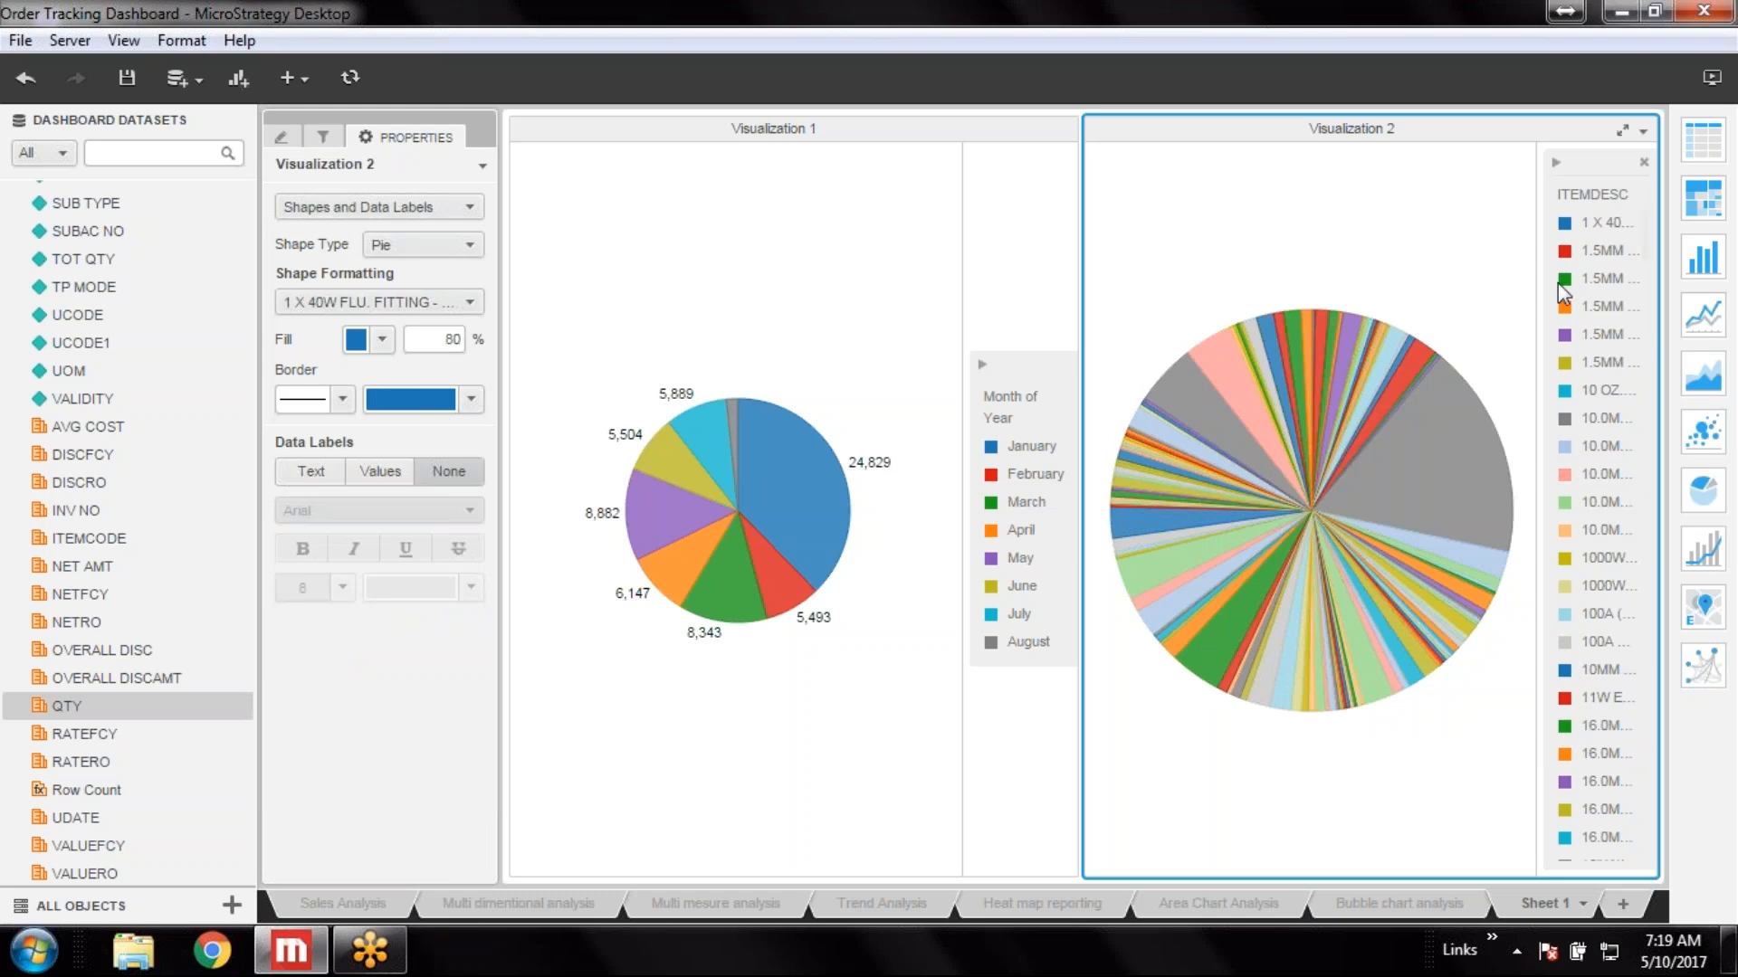
click(387, 469)
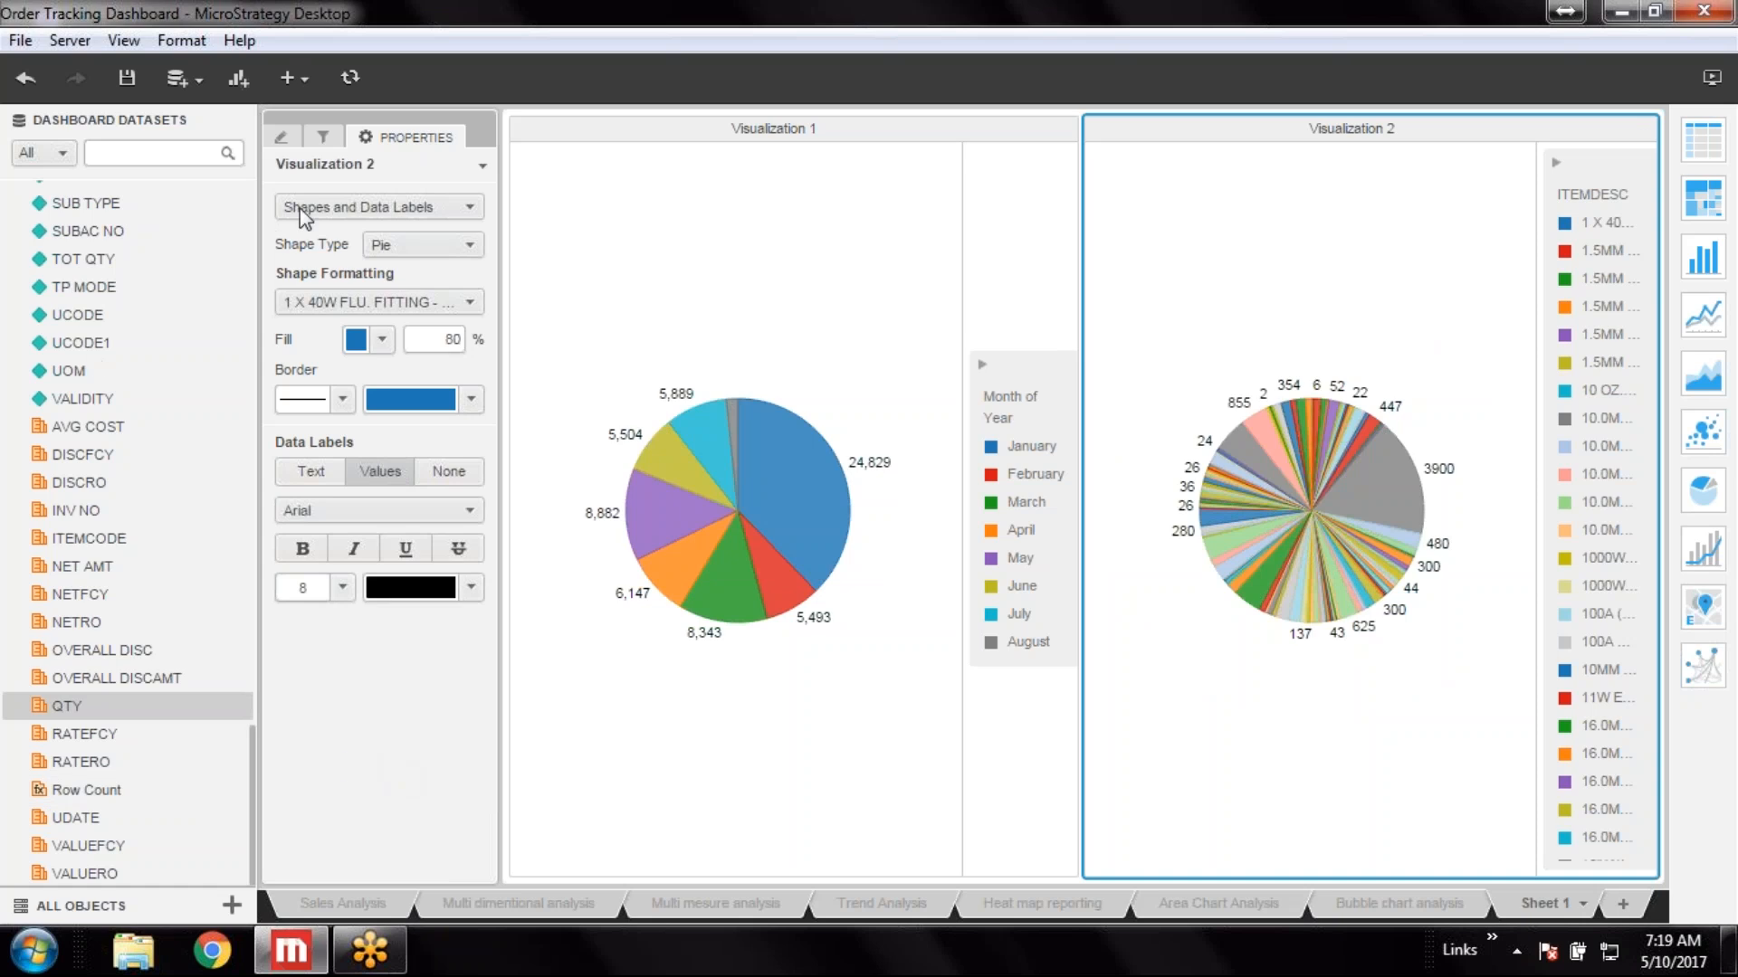
Move the ITEMDESC attribute from Color By to the Slice zone of the pie
click(280, 137)
scroll(389, 570, down, 5)
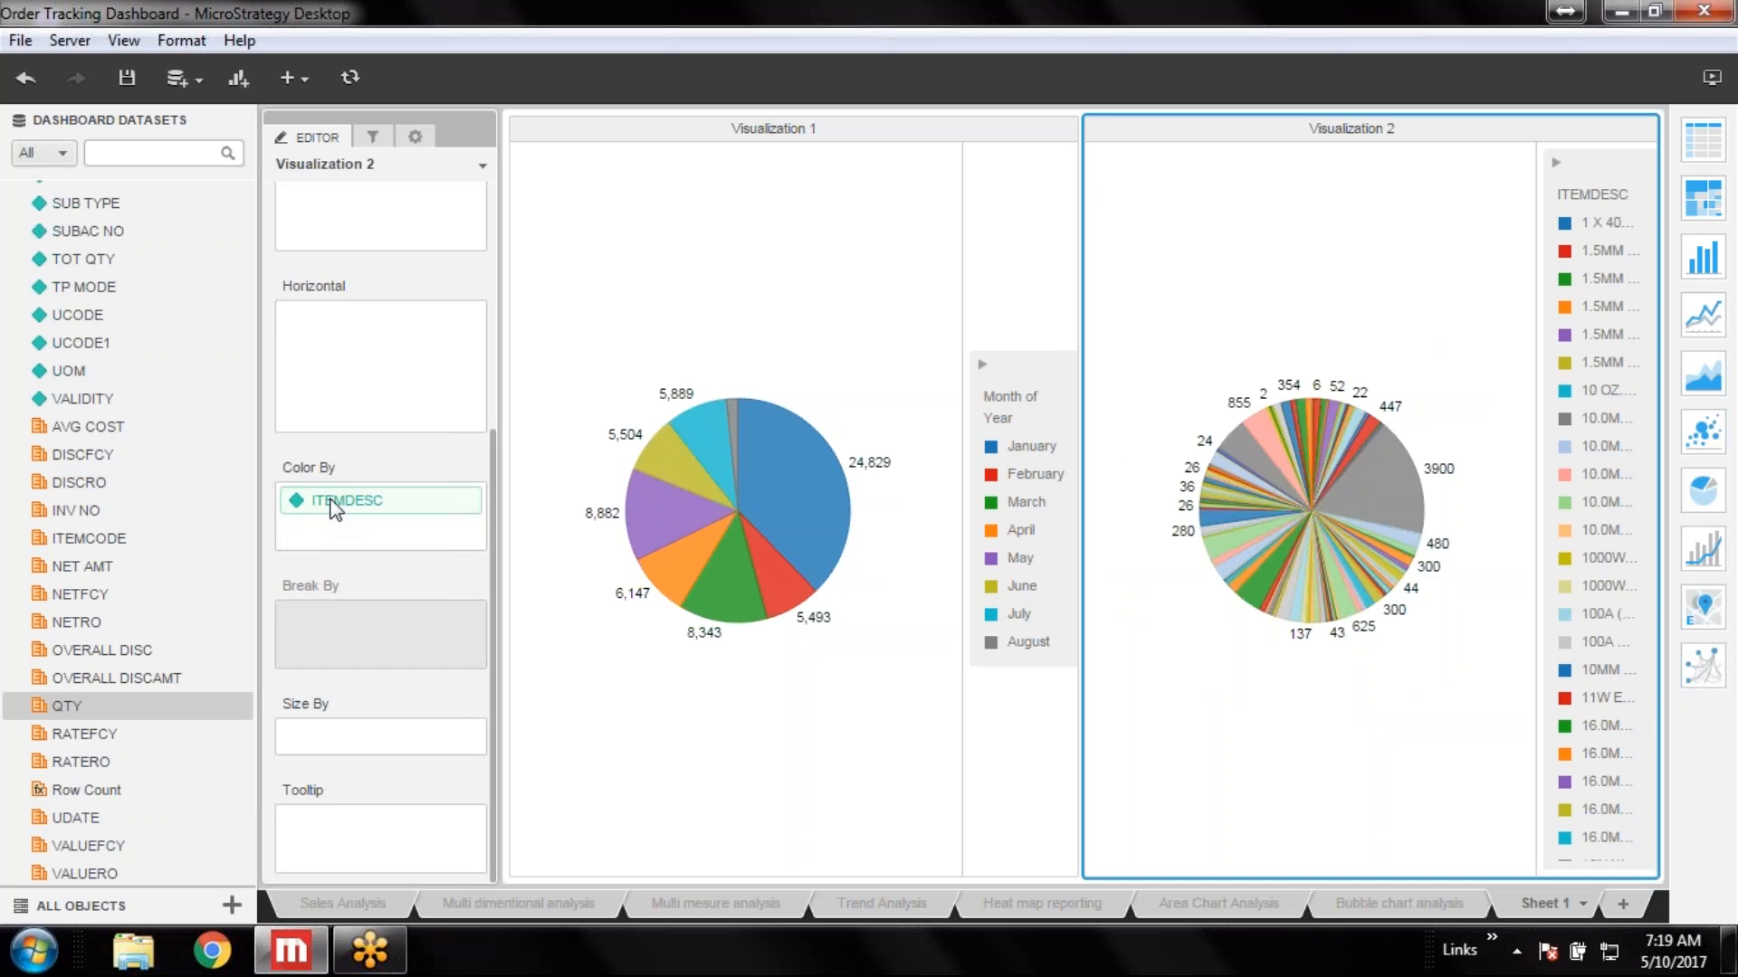
right_click(332, 503)
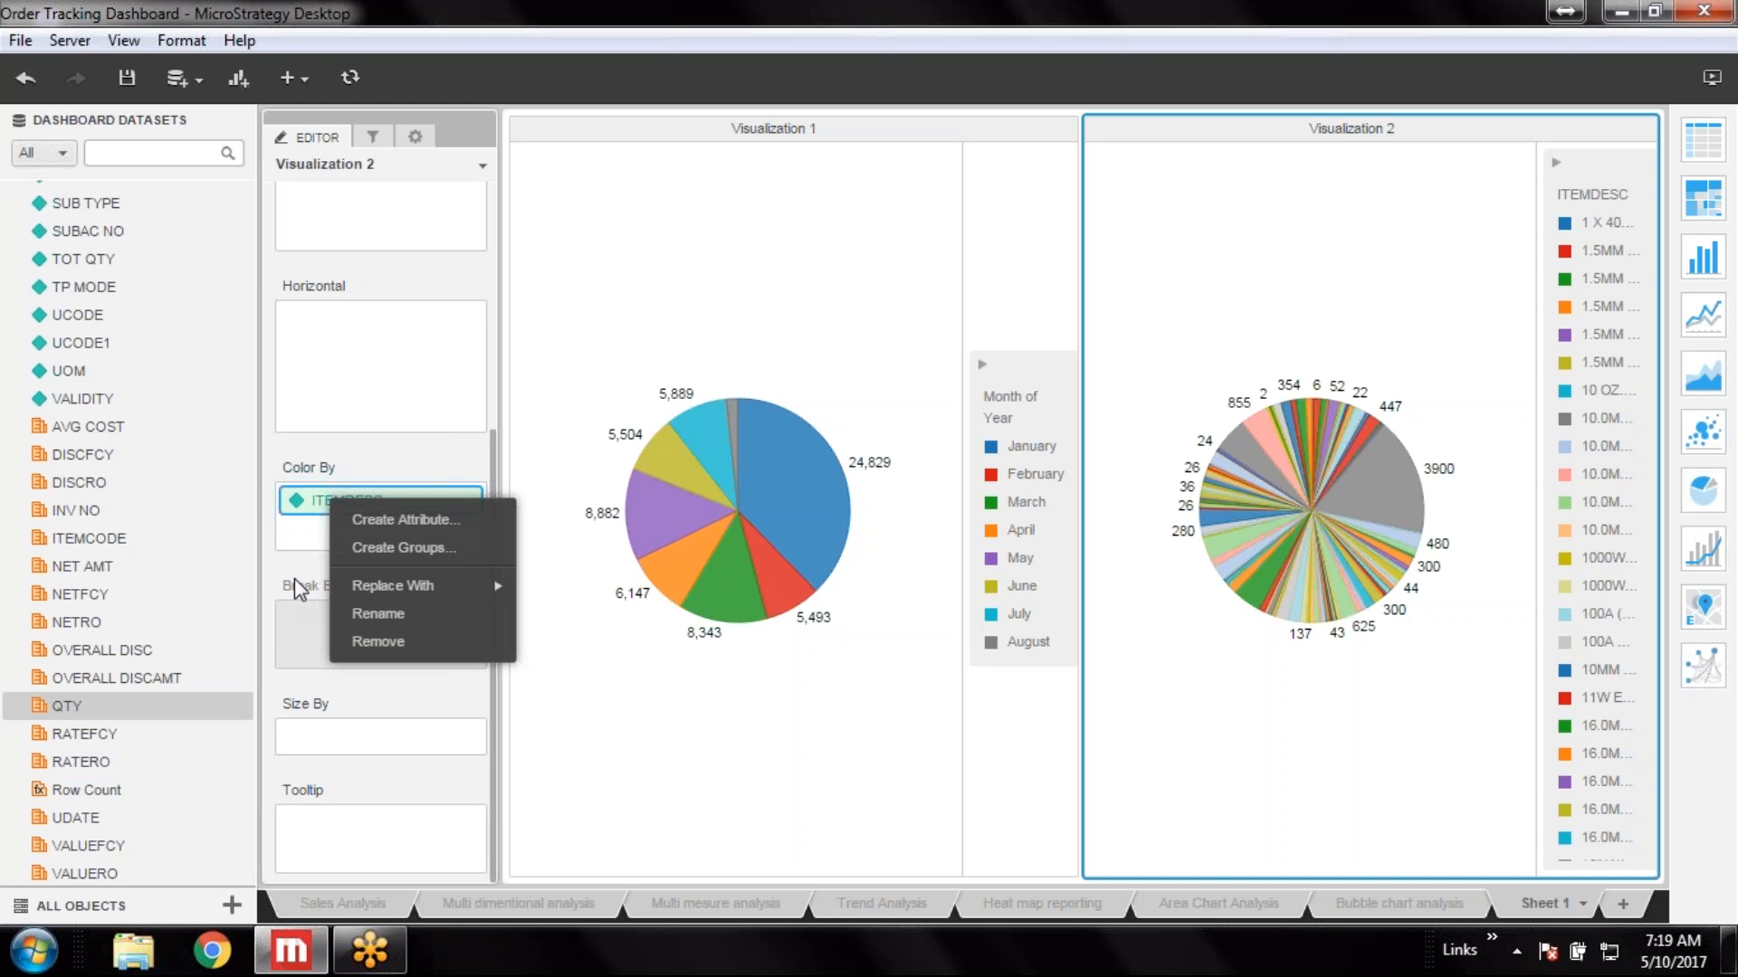
click(296, 578)
right_click(347, 489)
click(297, 566)
scroll(362, 447, up, 4)
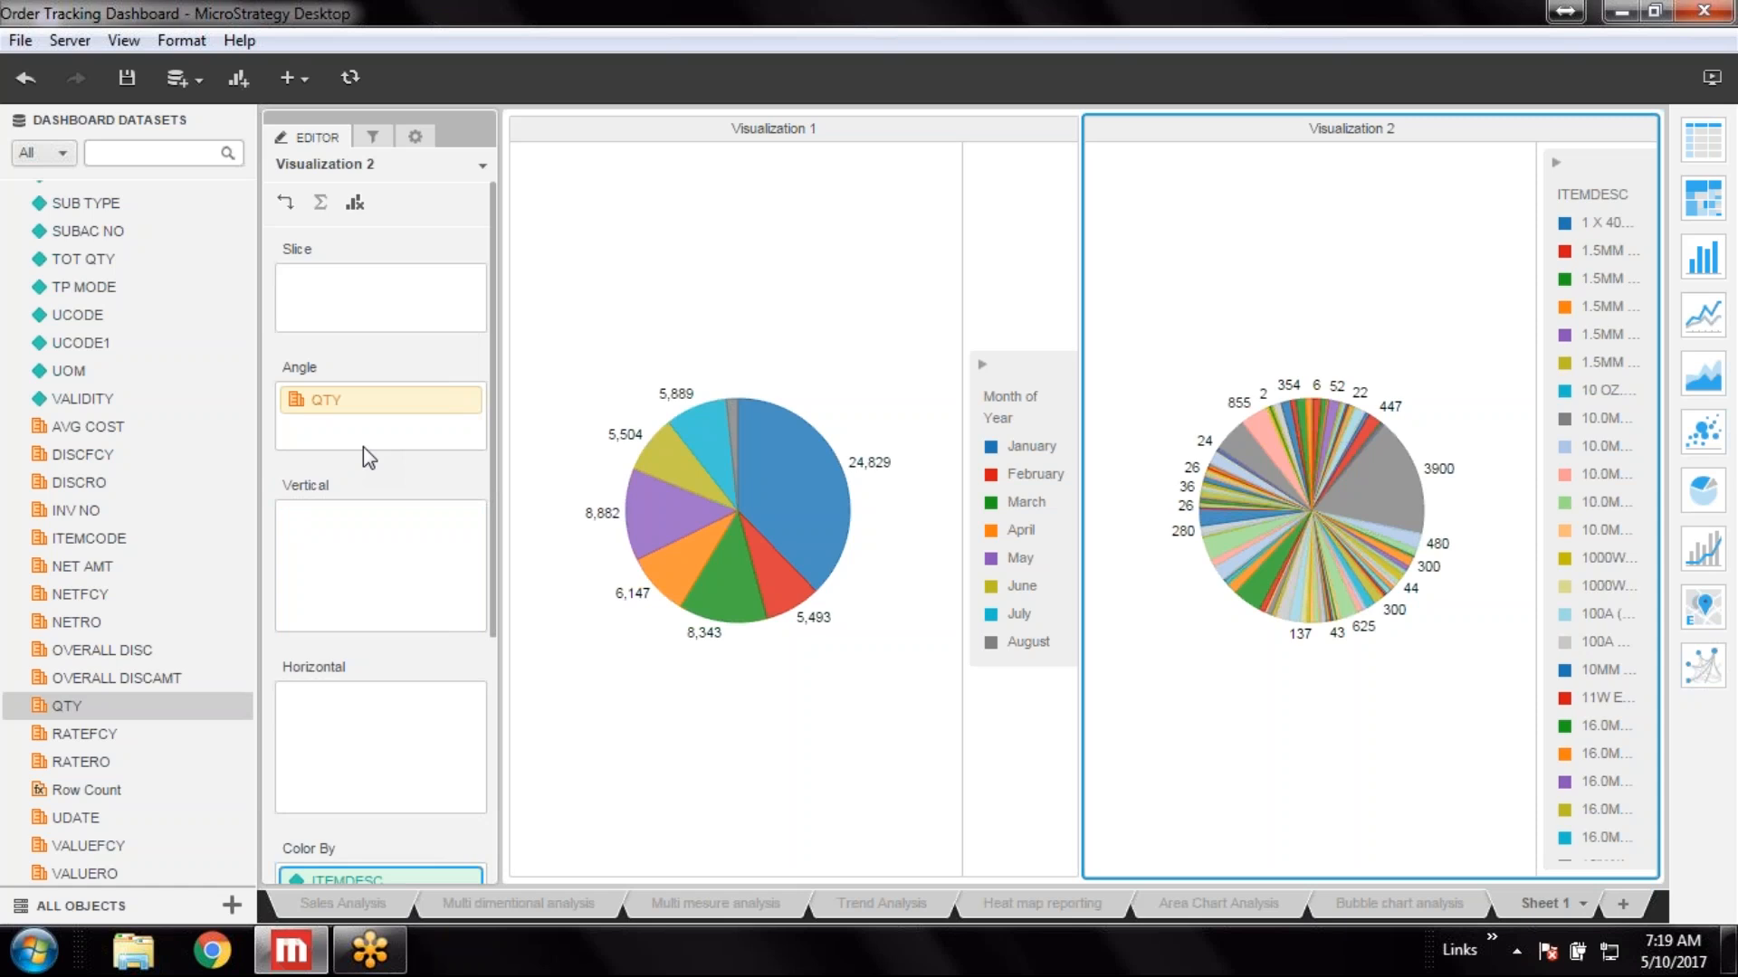
scroll(362, 447, down, 4)
scroll(362, 447, up, 3)
scroll(370, 455, down, 3)
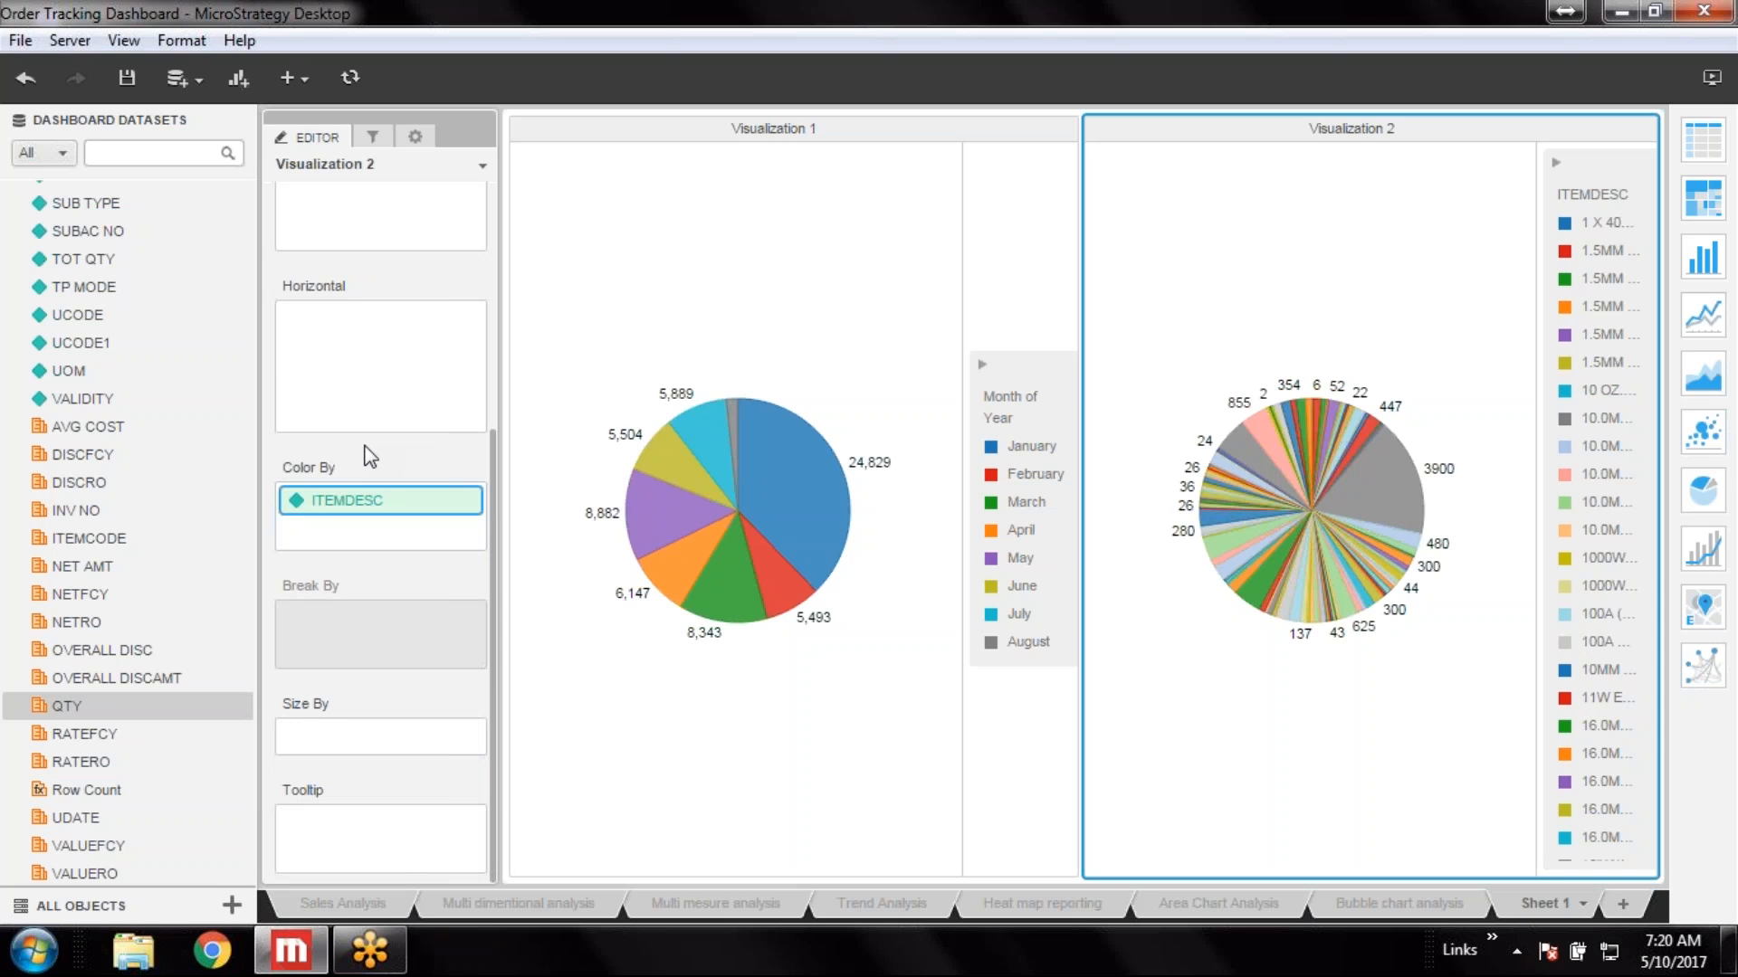
drag(339, 503, 308, 306)
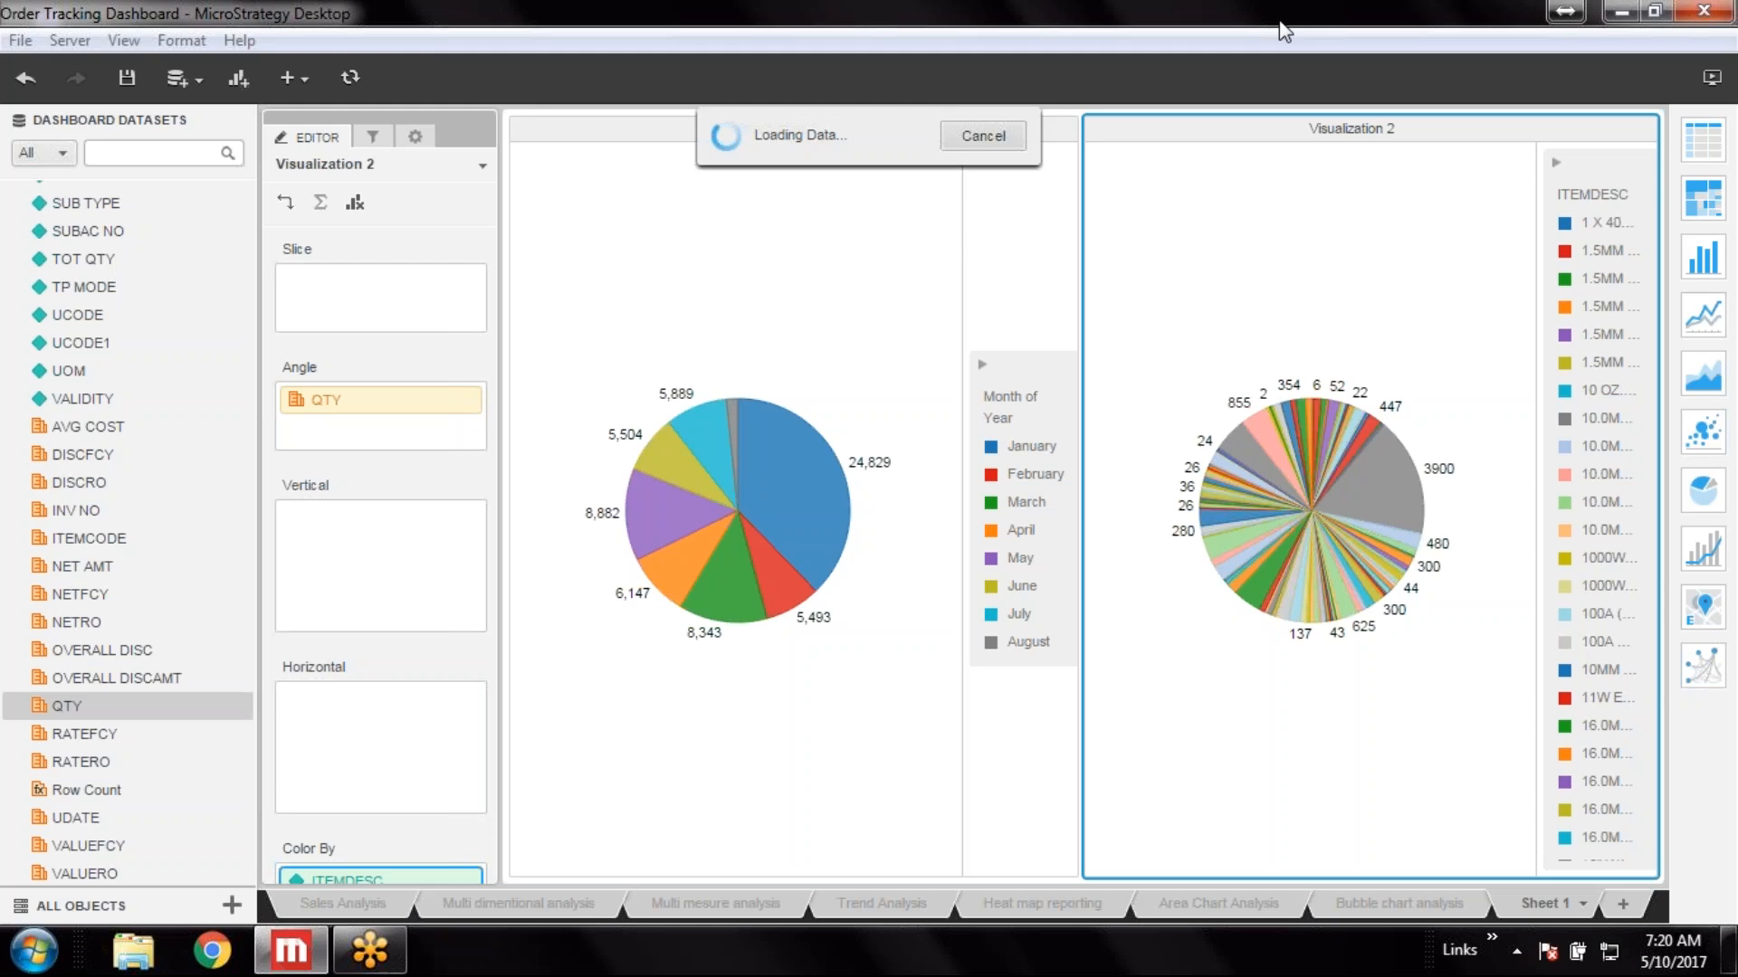
mouse_move(1470, 404)
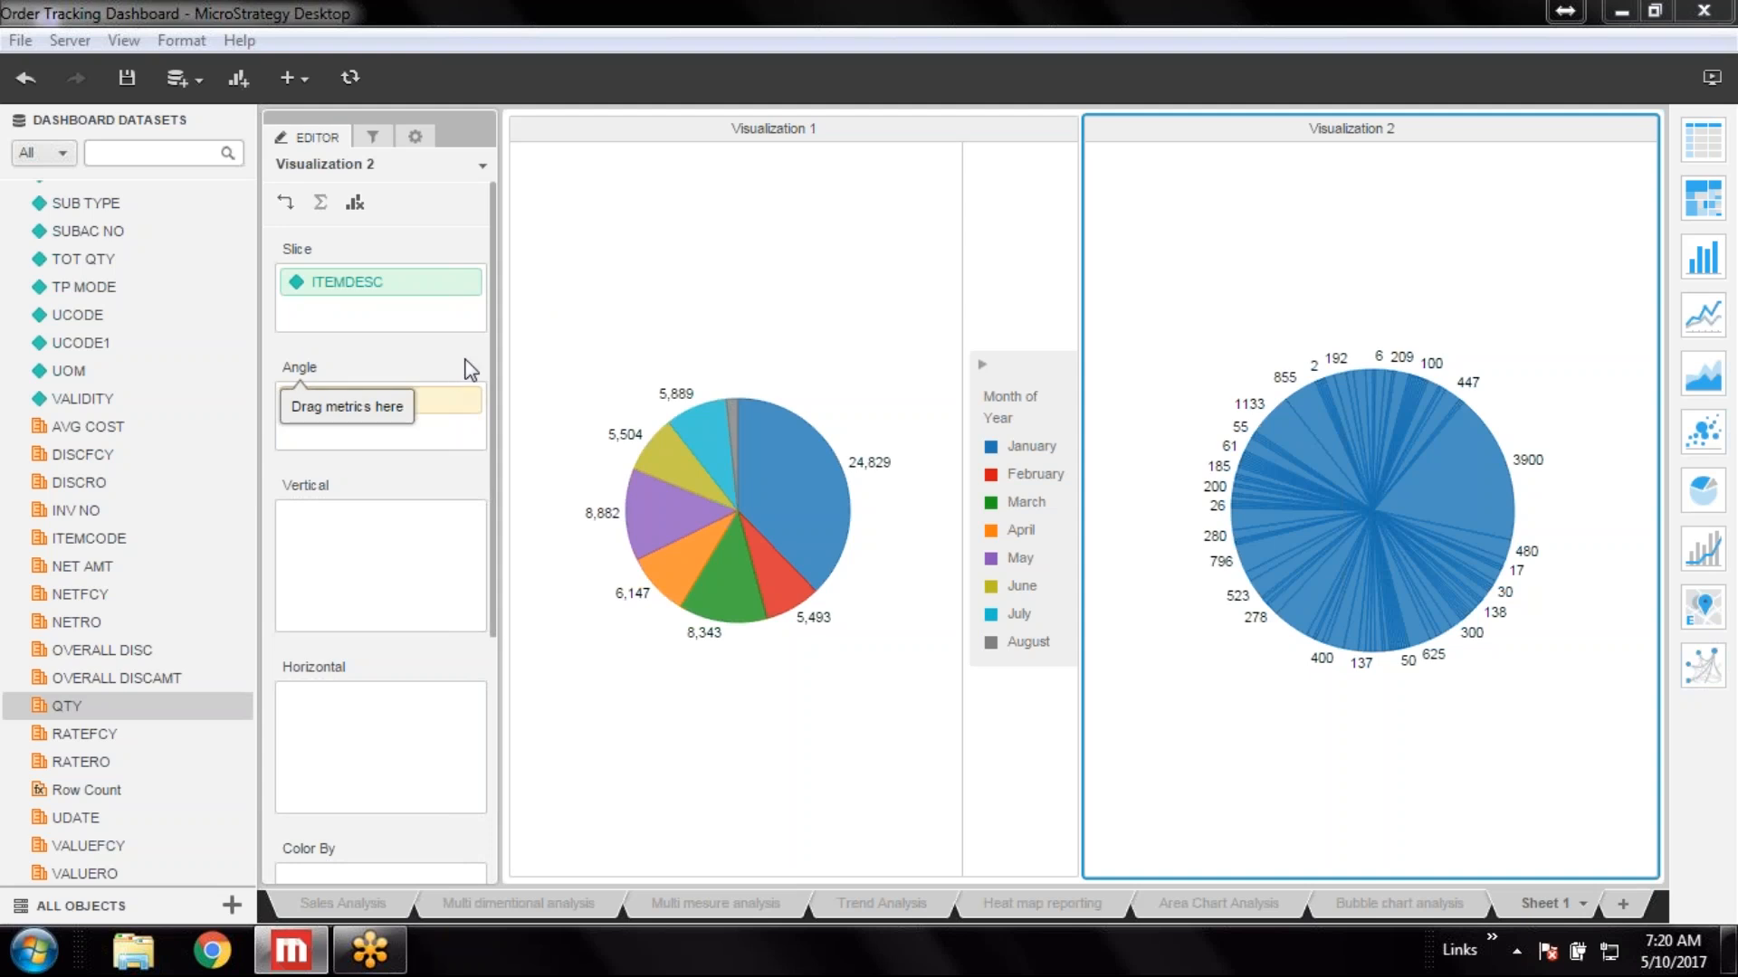
Add QTY to the Color By zone of the second pie
mouse_move(1425, 438)
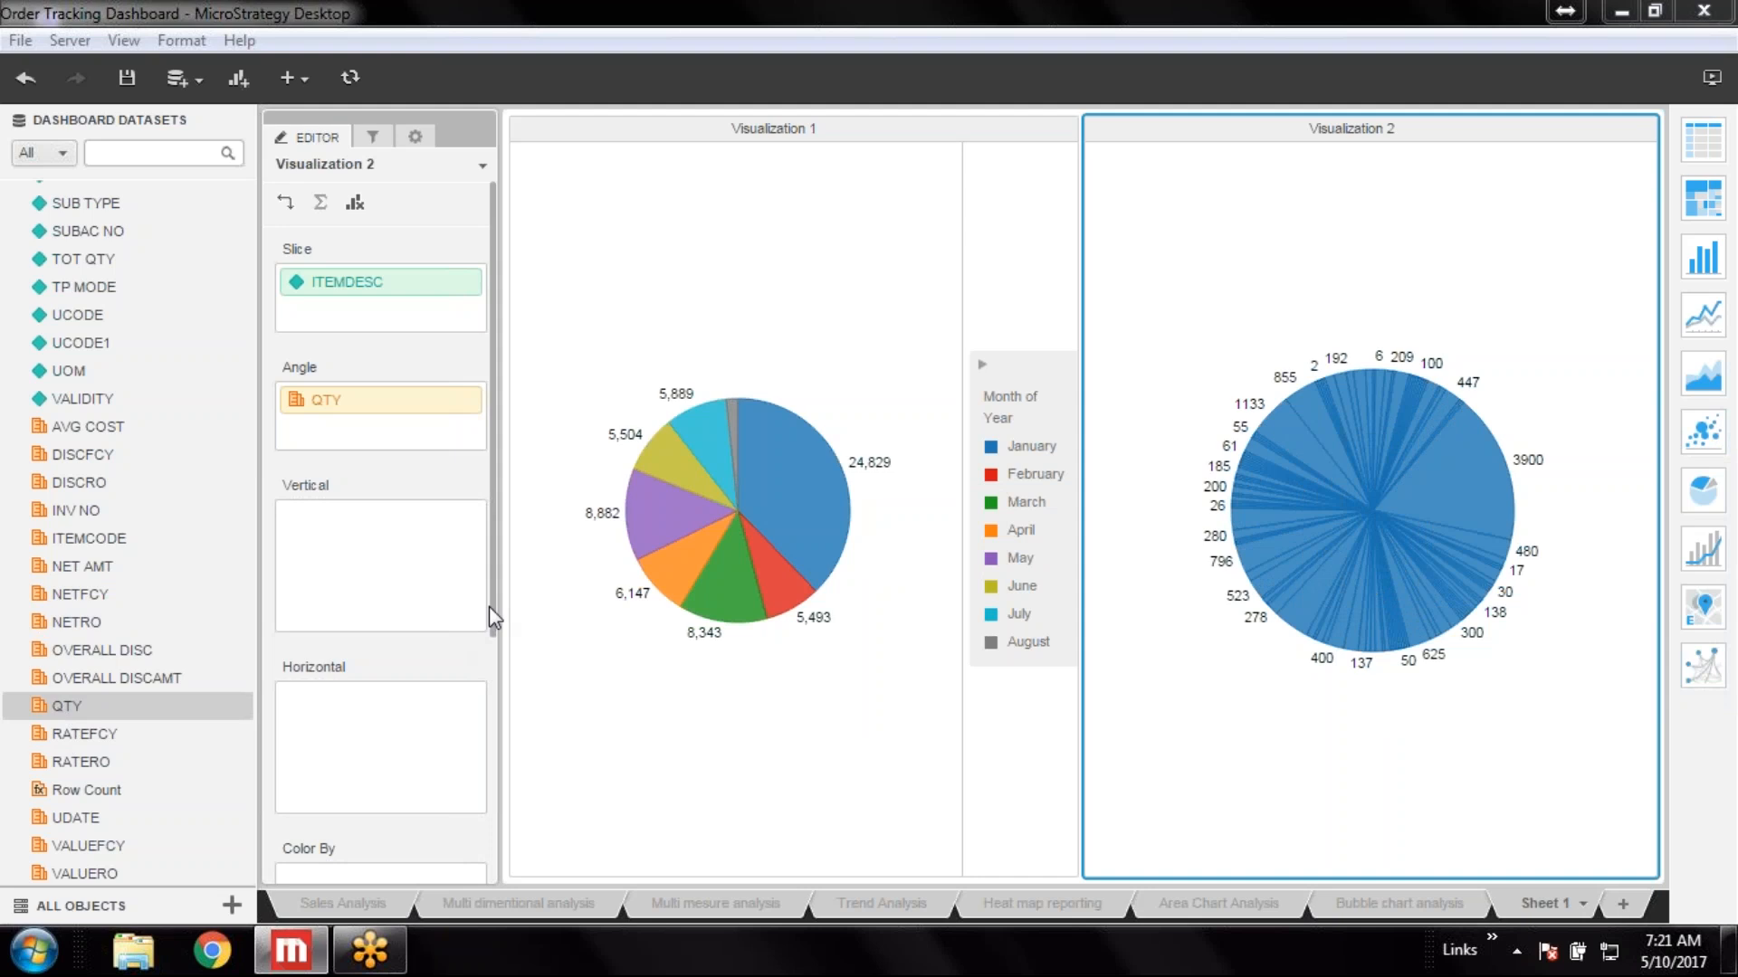
drag(72, 704, 306, 866)
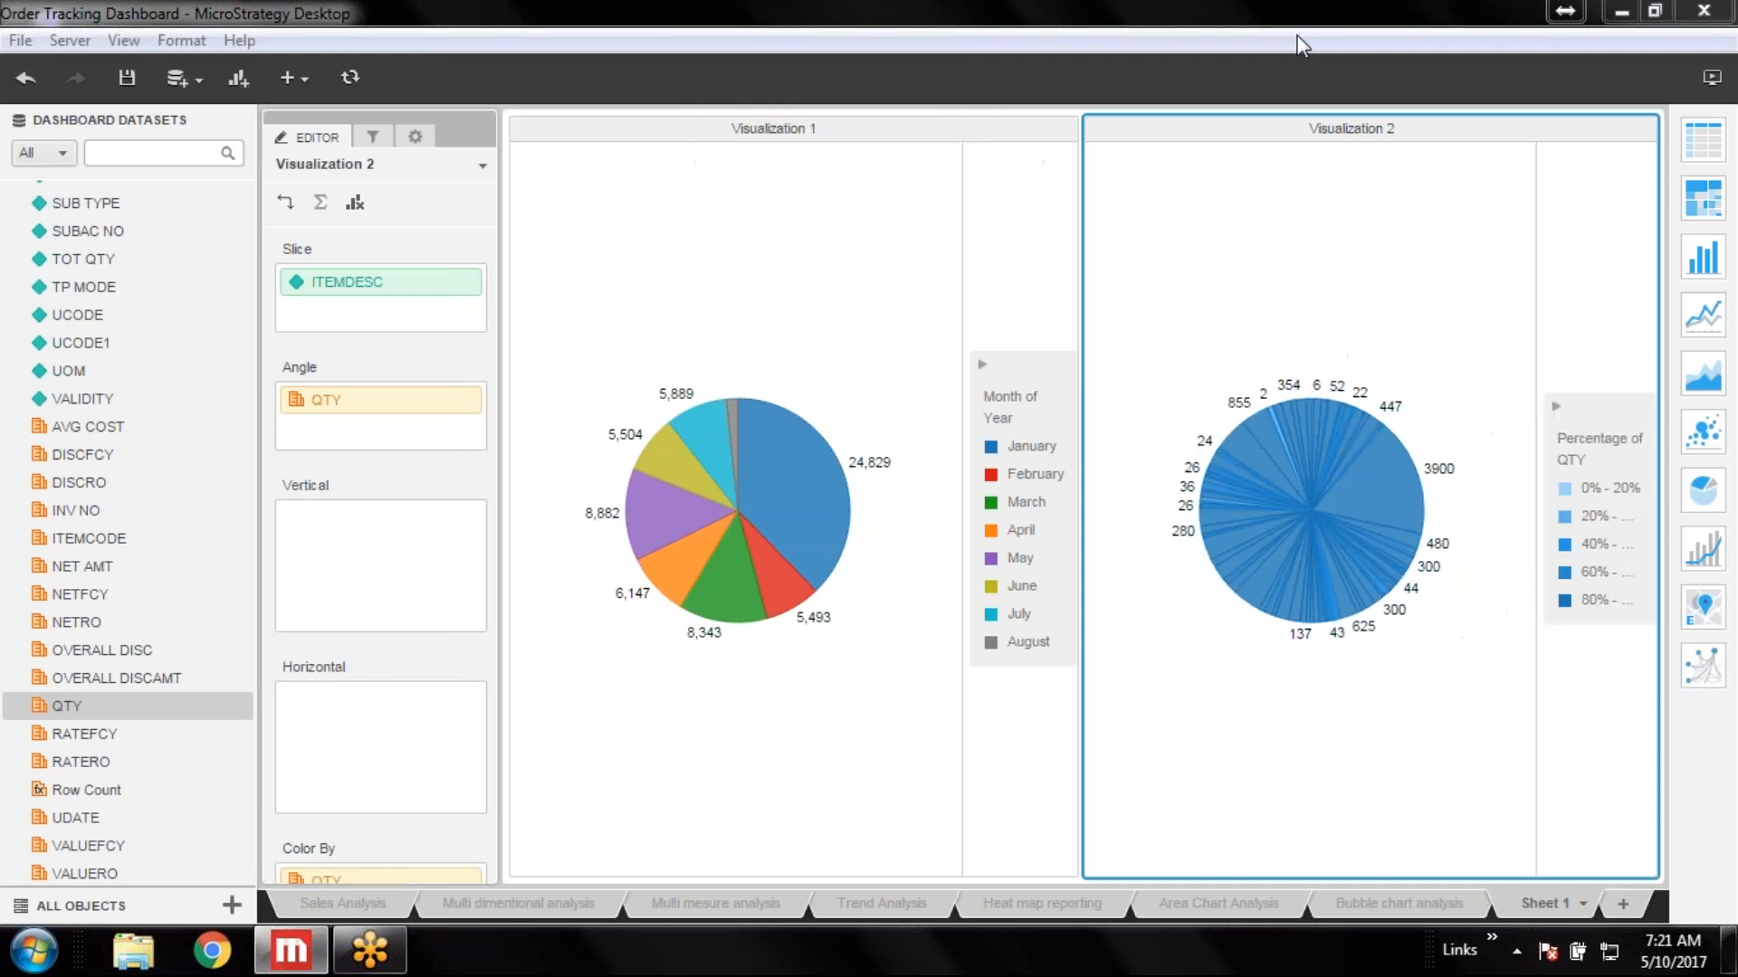
Set the QTY color thresholds to the Orange palette and apply them
mouse_move(1403, 517)
scroll(487, 649, down, 2)
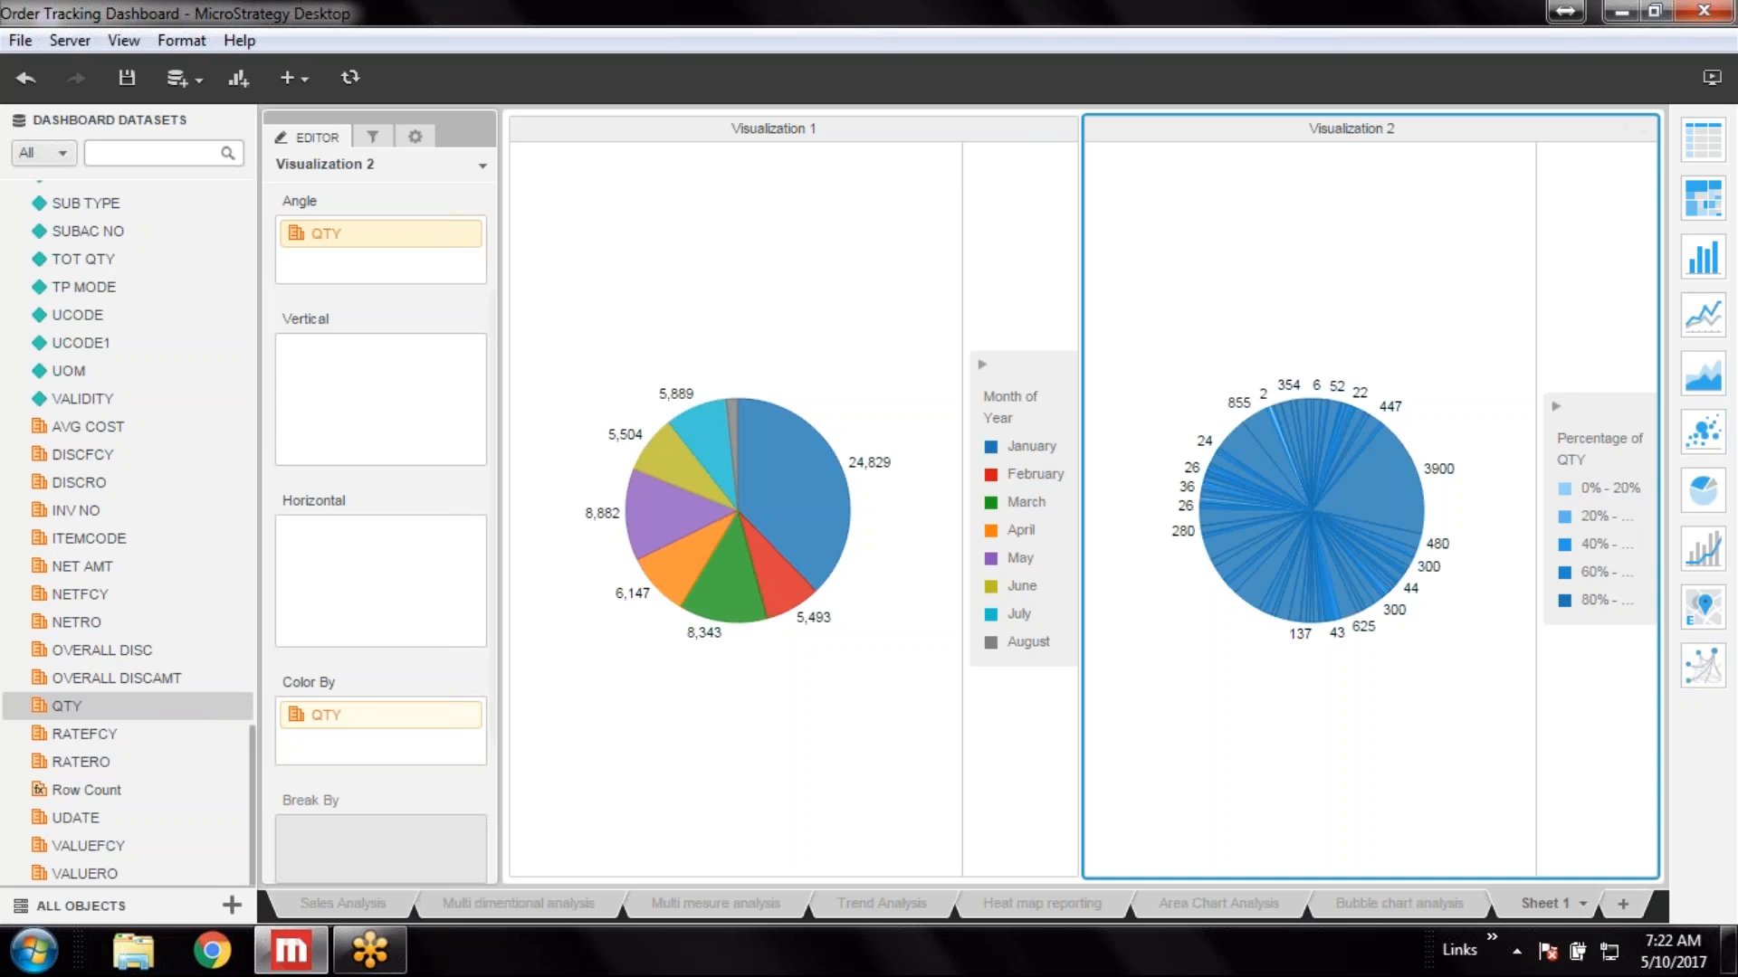
right_click(341, 718)
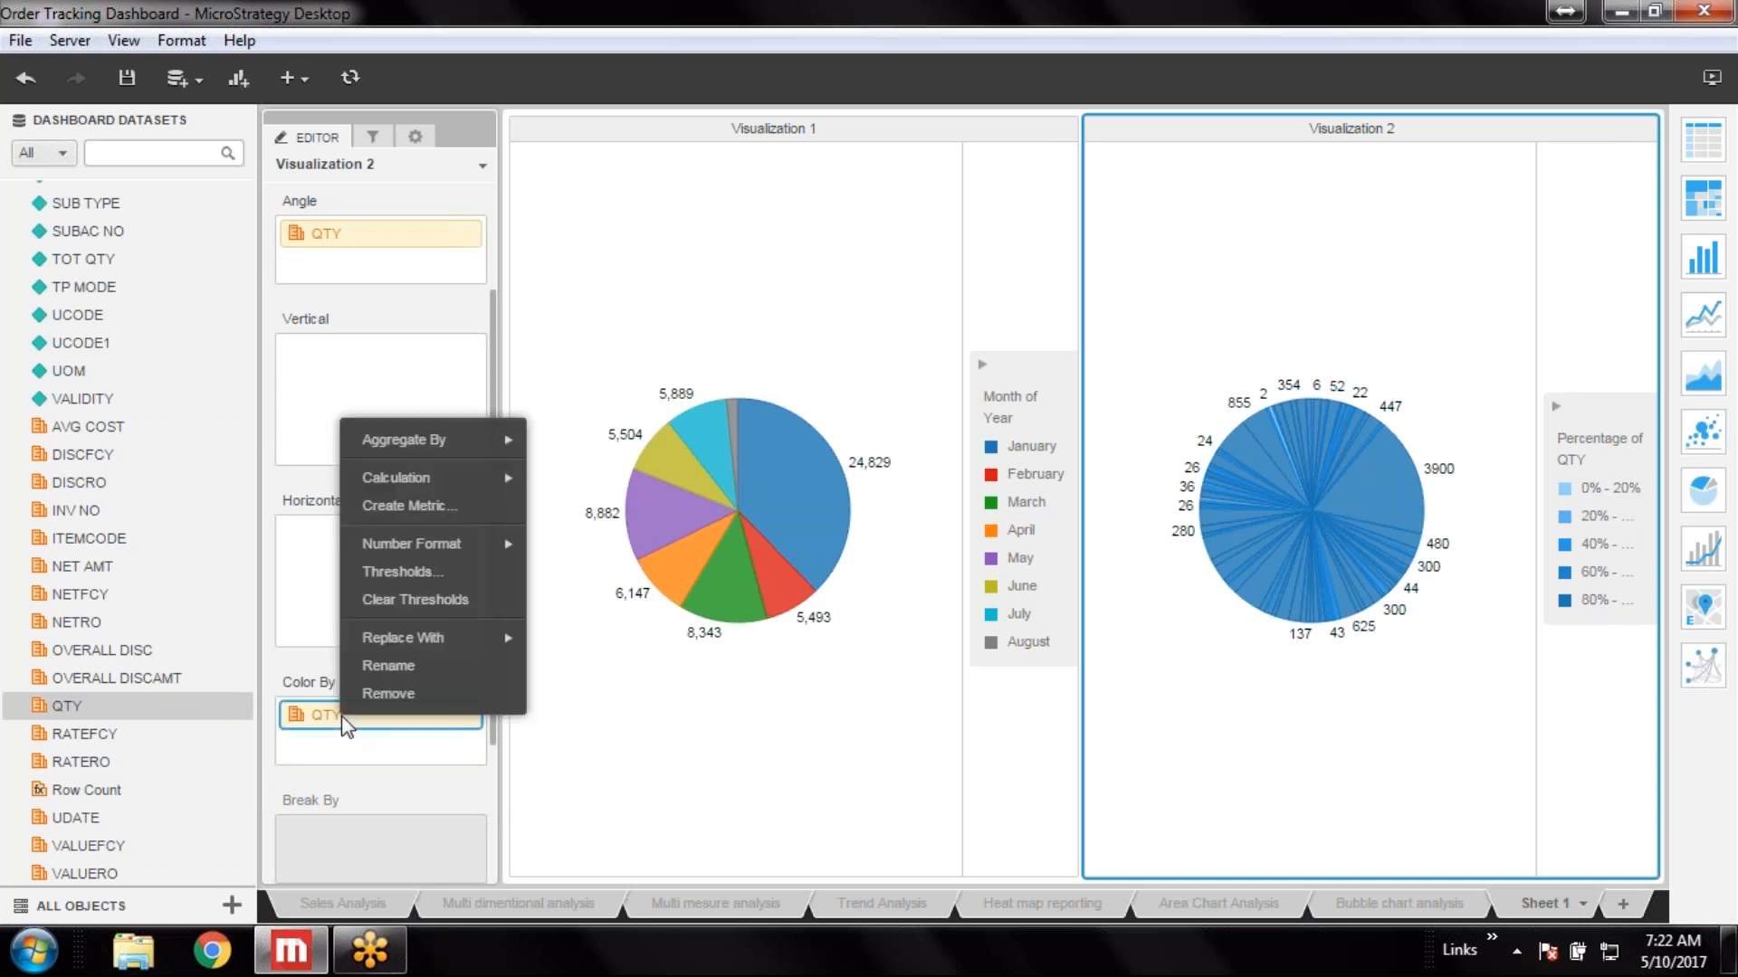
click(420, 569)
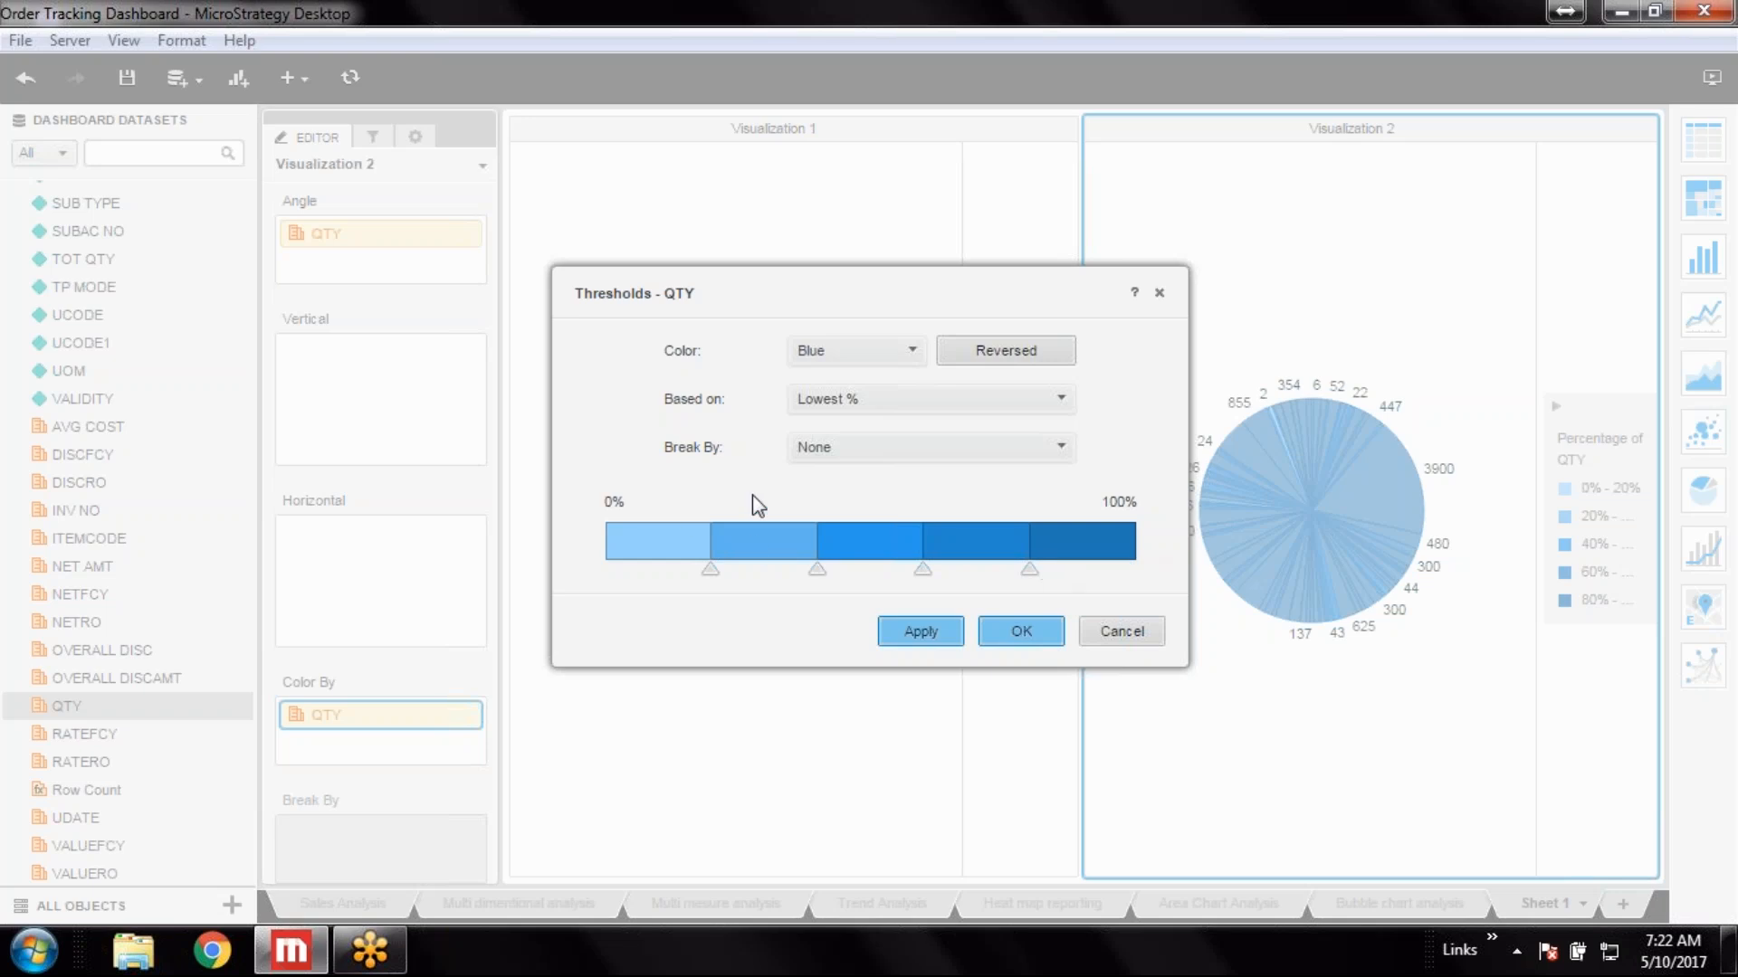
click(913, 353)
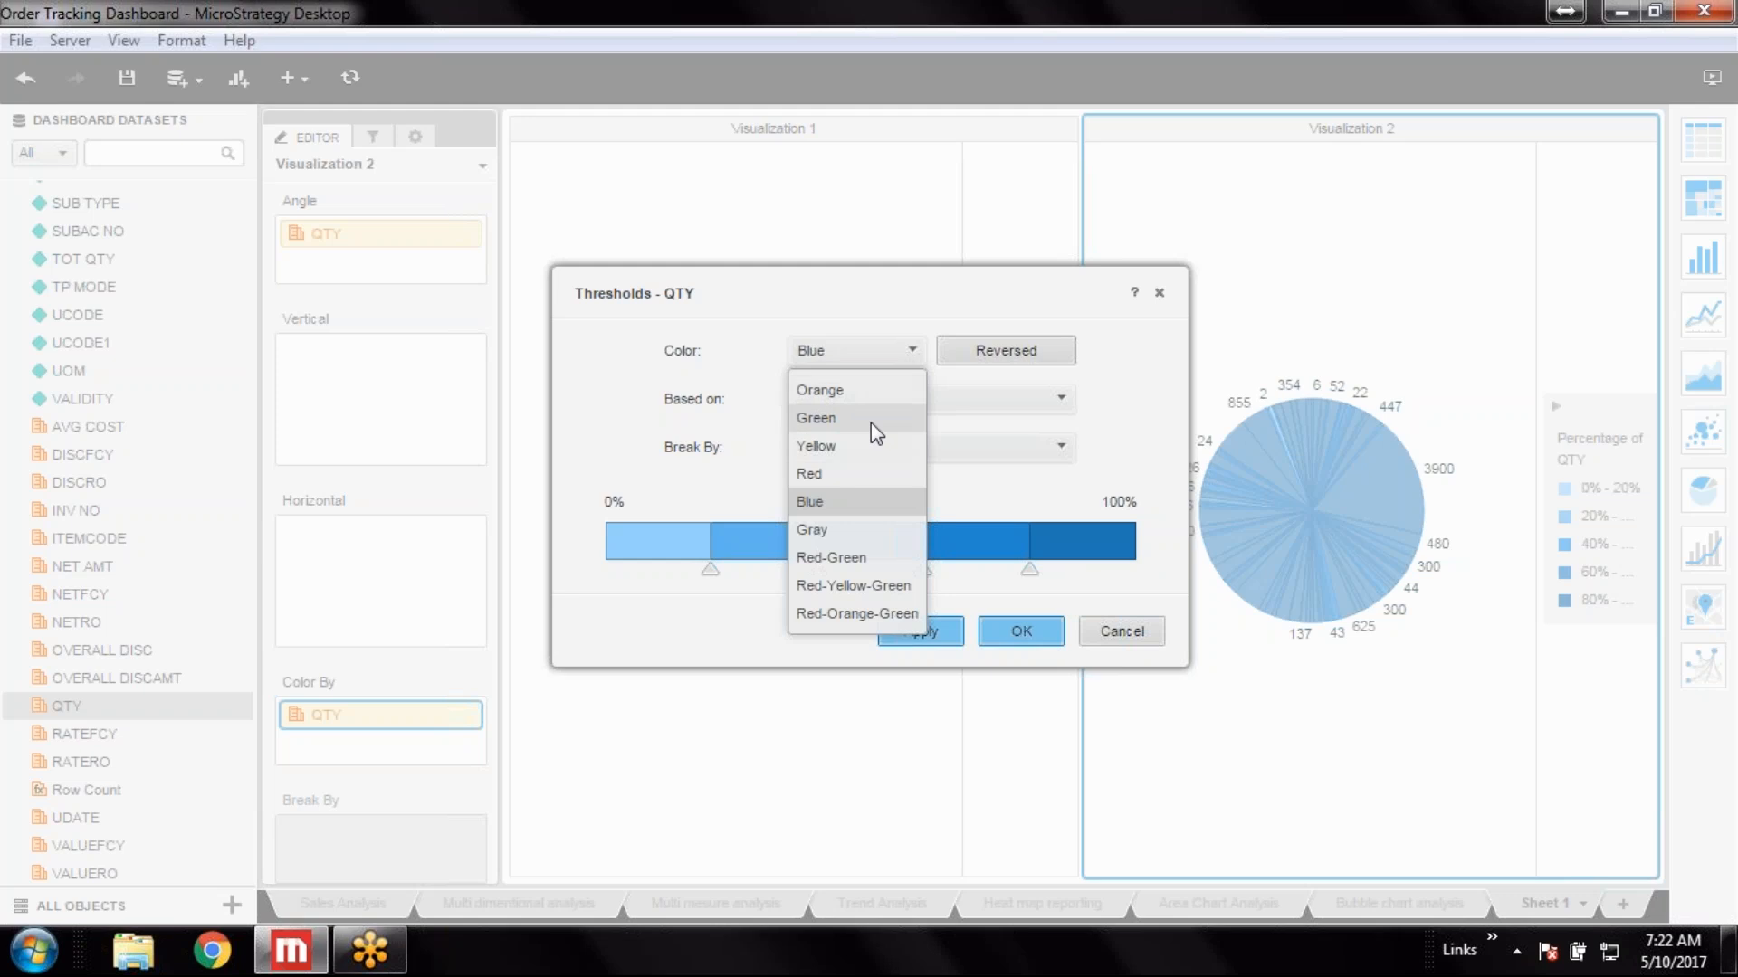
click(882, 390)
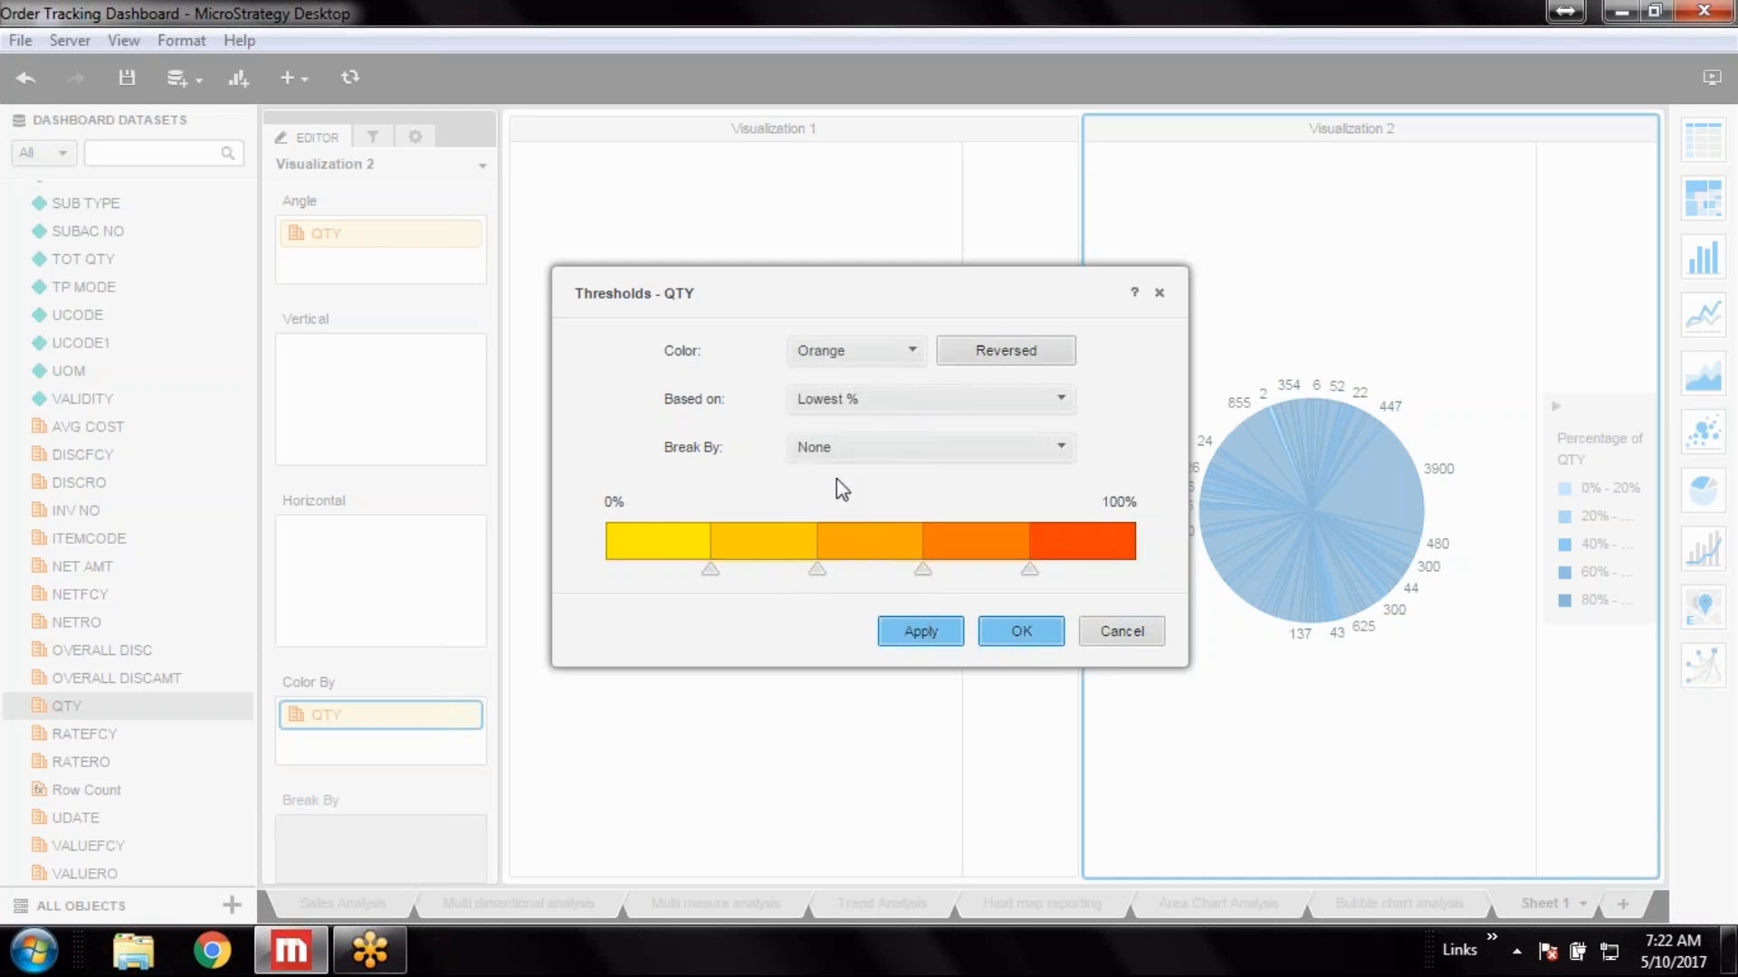
click(922, 634)
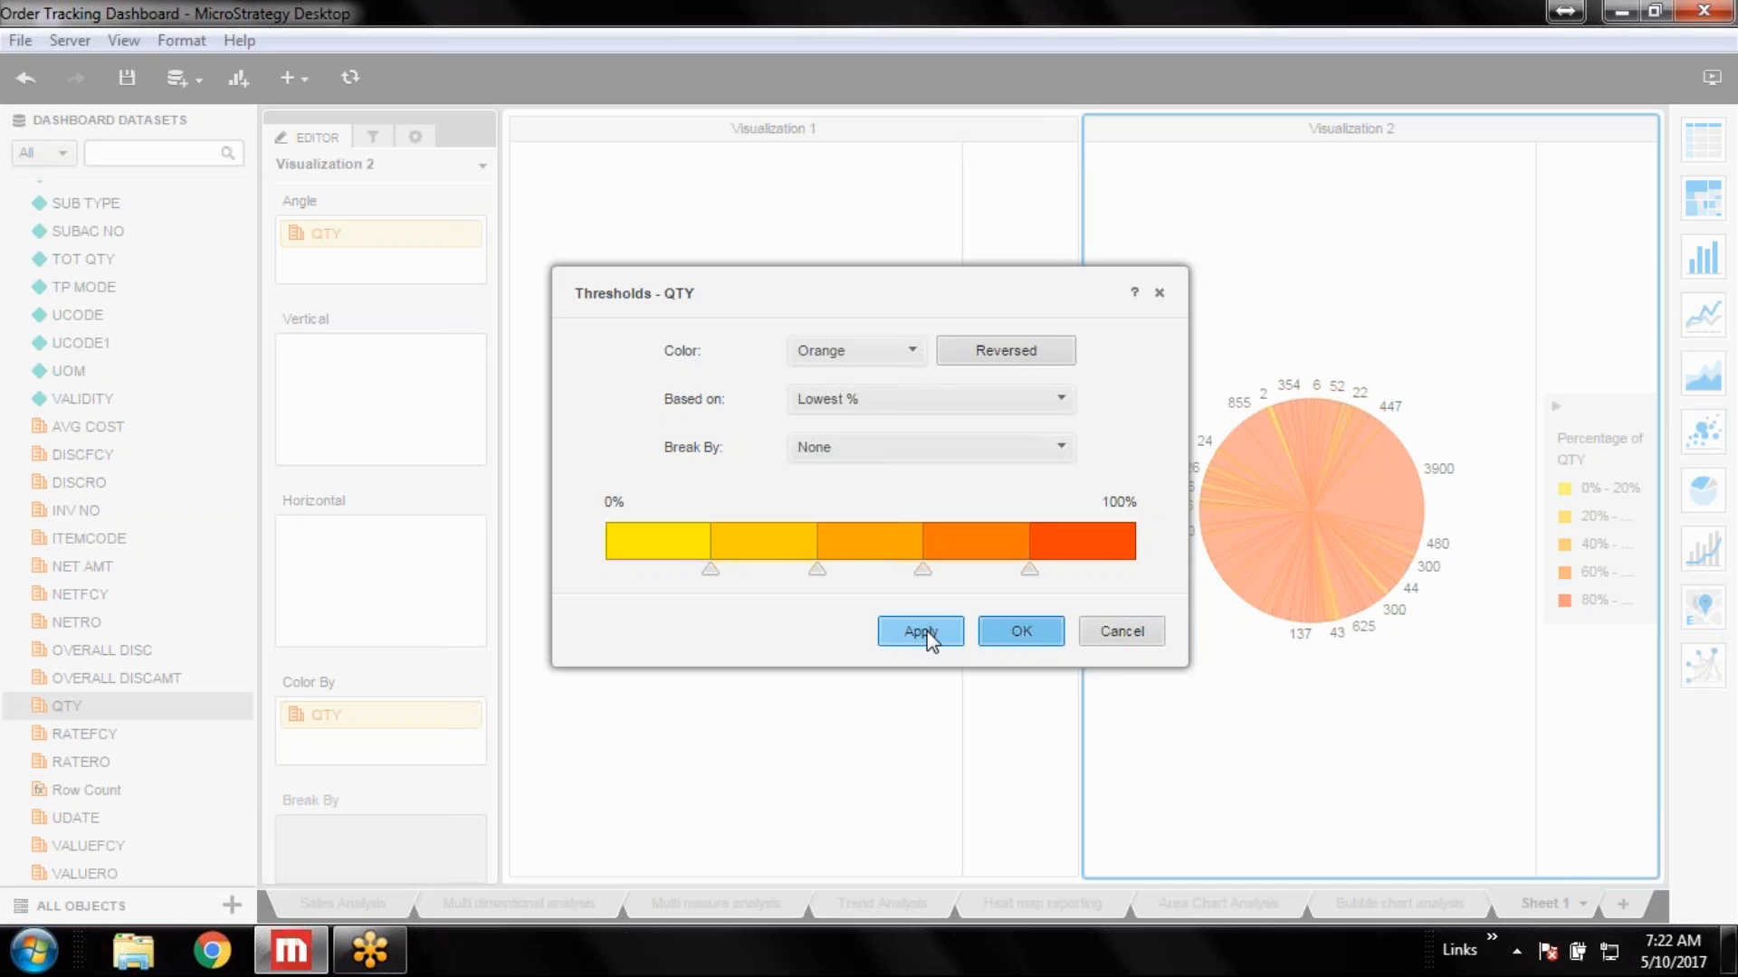
click(1030, 632)
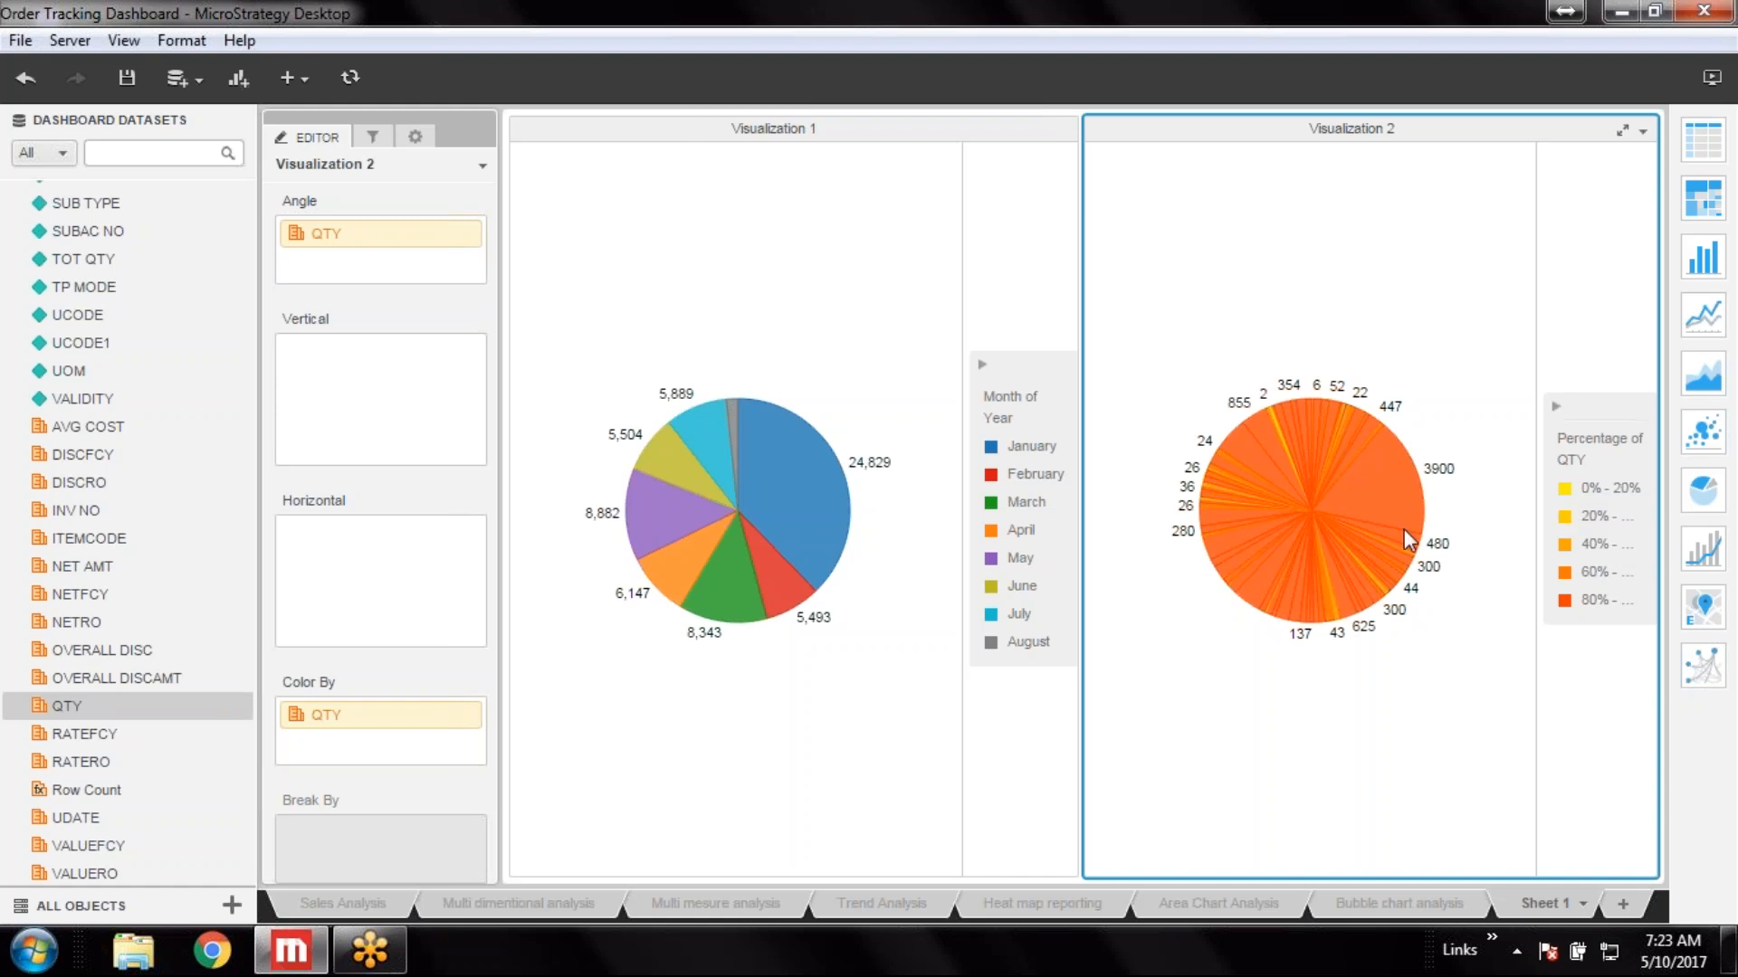
Widen the QTY color legend of Visualization 2 and exclude one item's slice from its pie
mouse_move(1382, 516)
drag(1541, 485, 1502, 475)
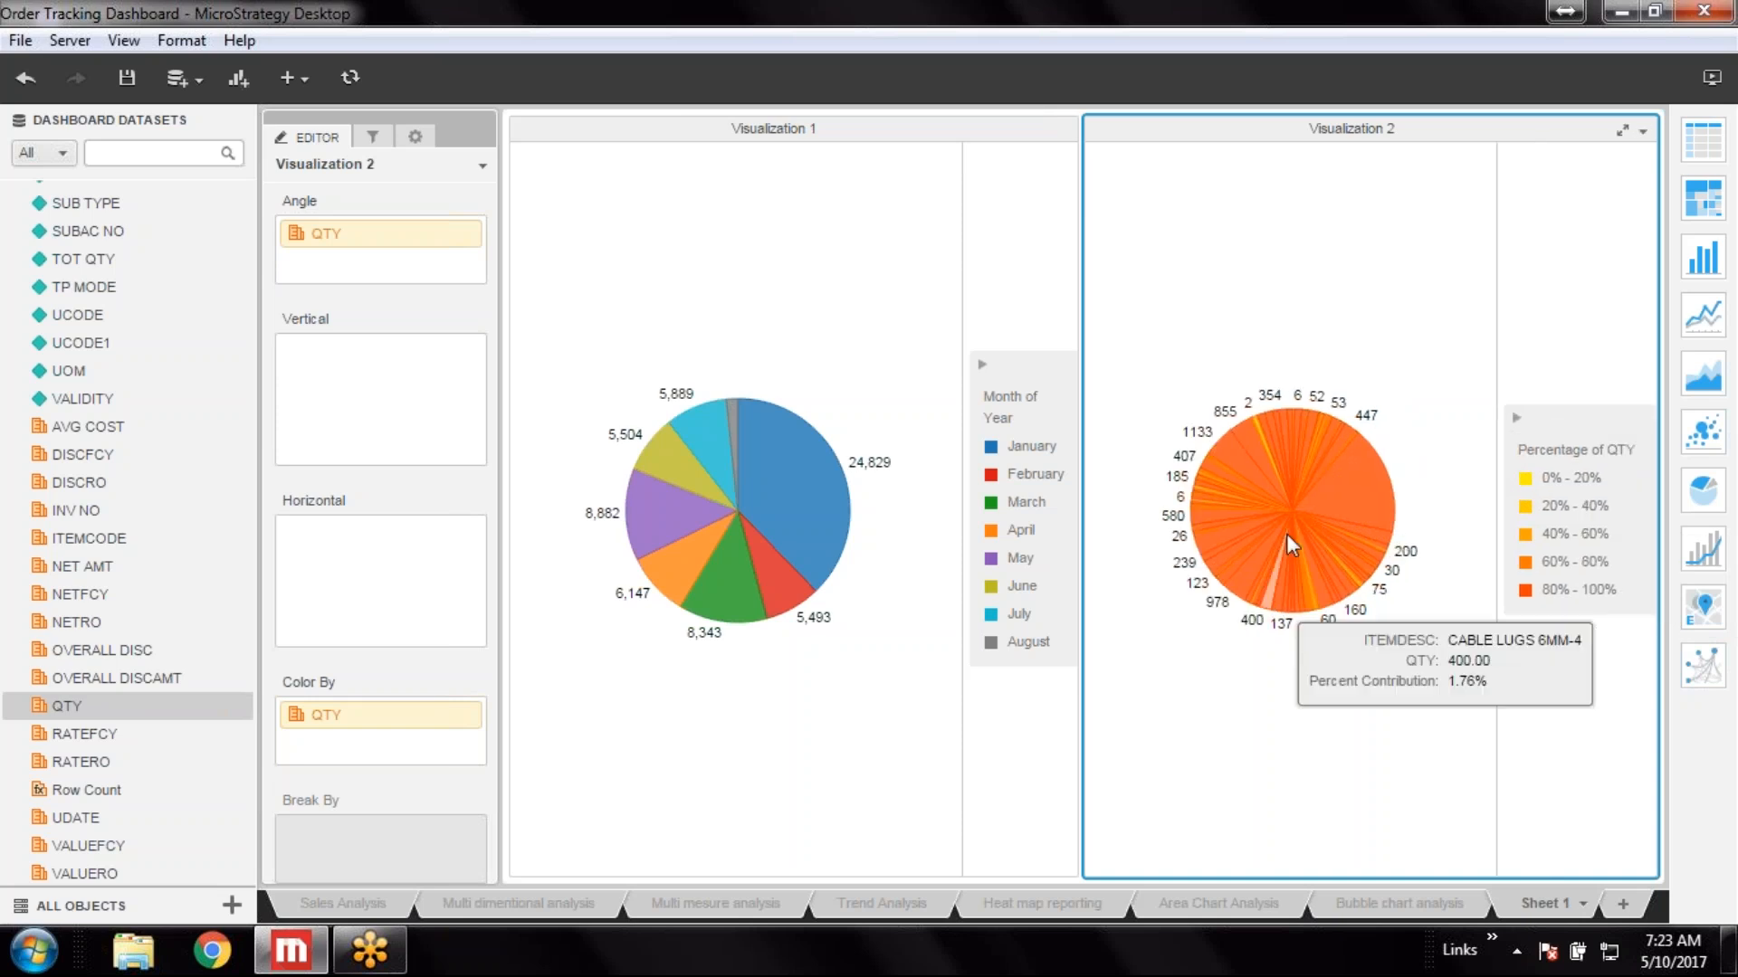
mouse_move(1362, 493)
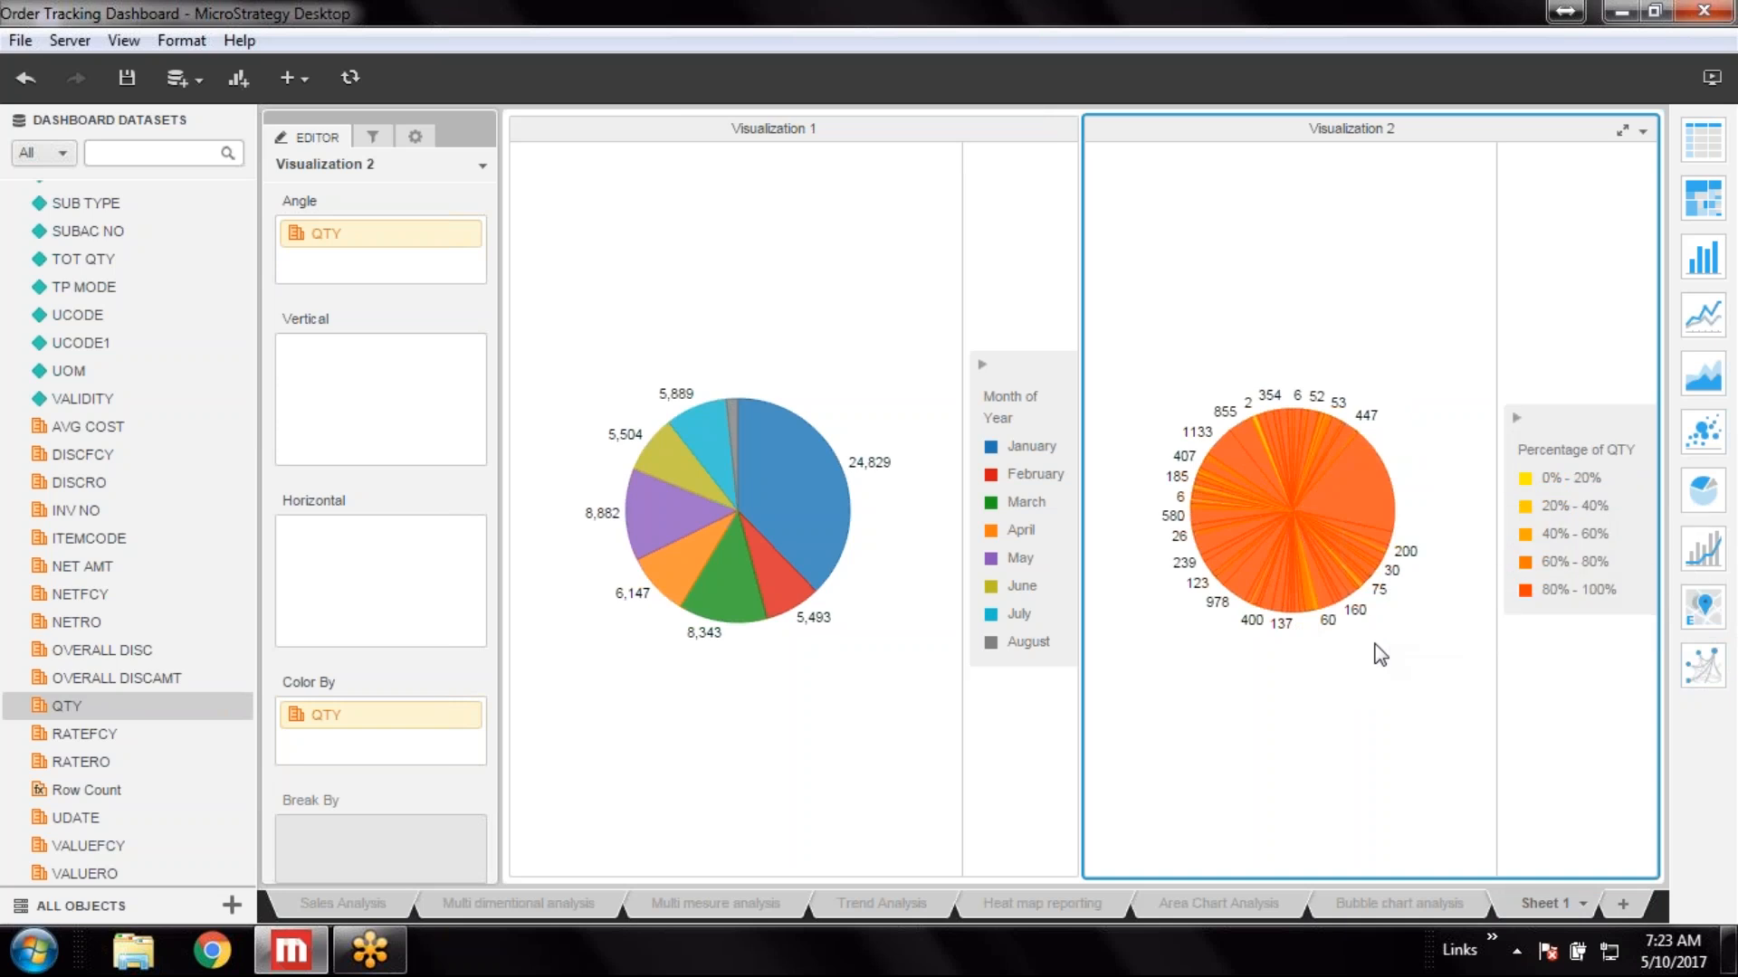
right_click(1370, 491)
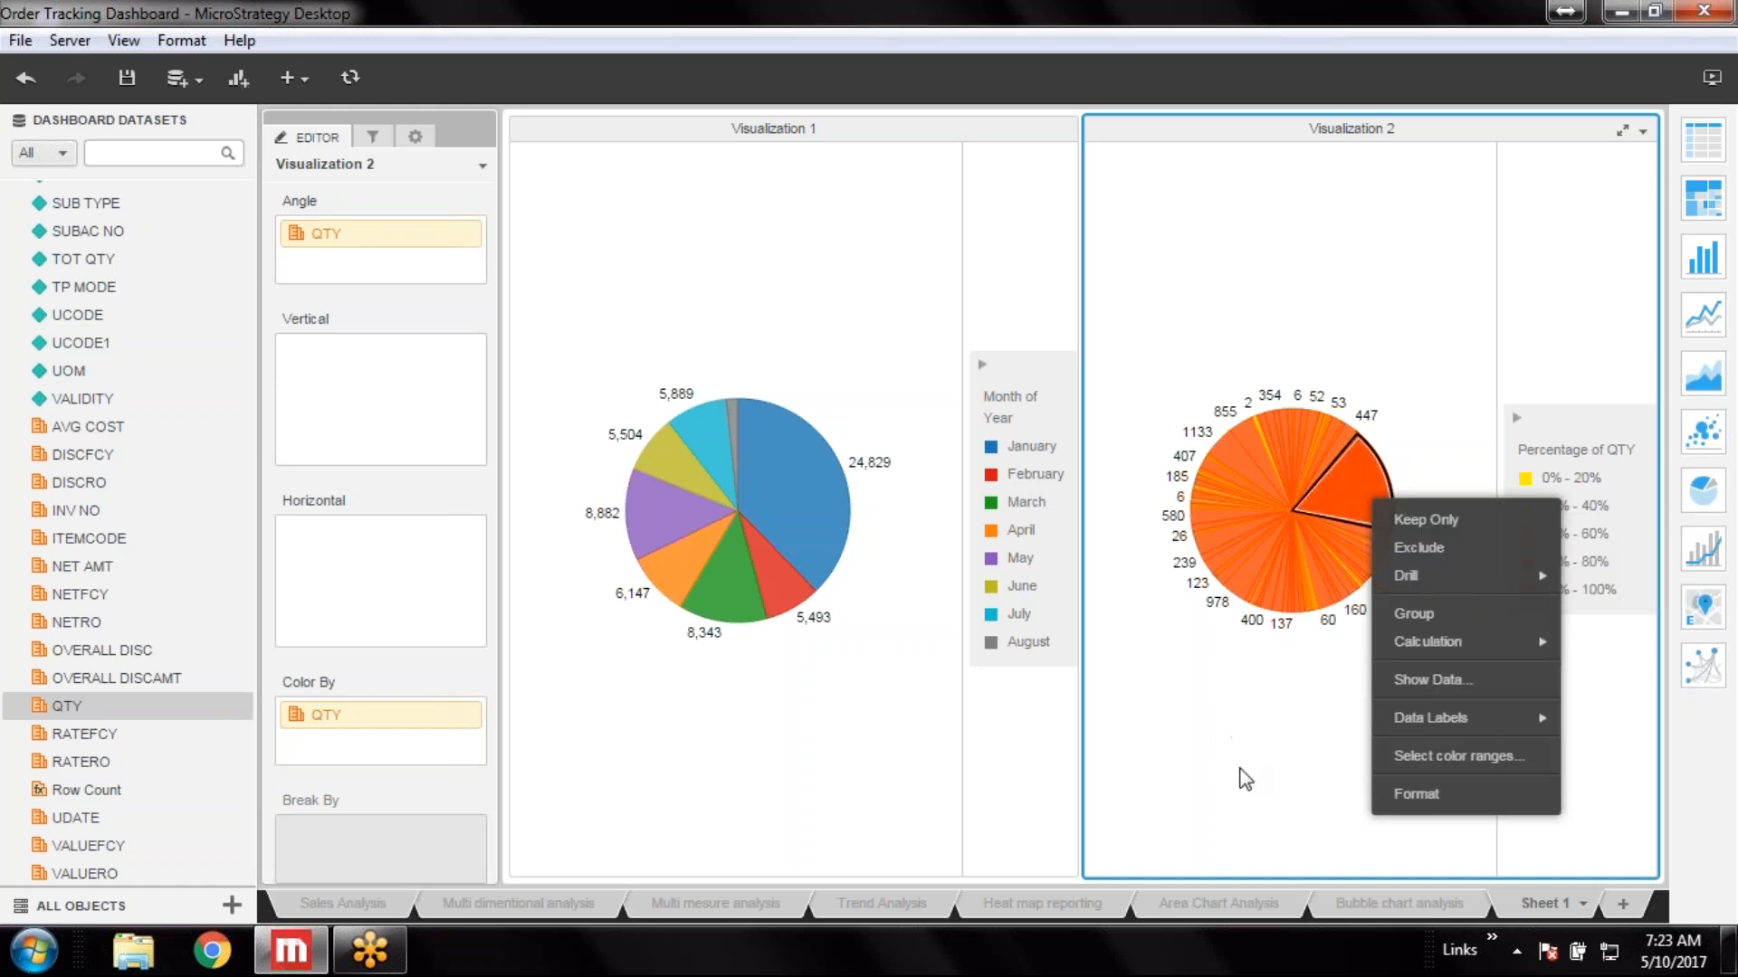
click(1485, 549)
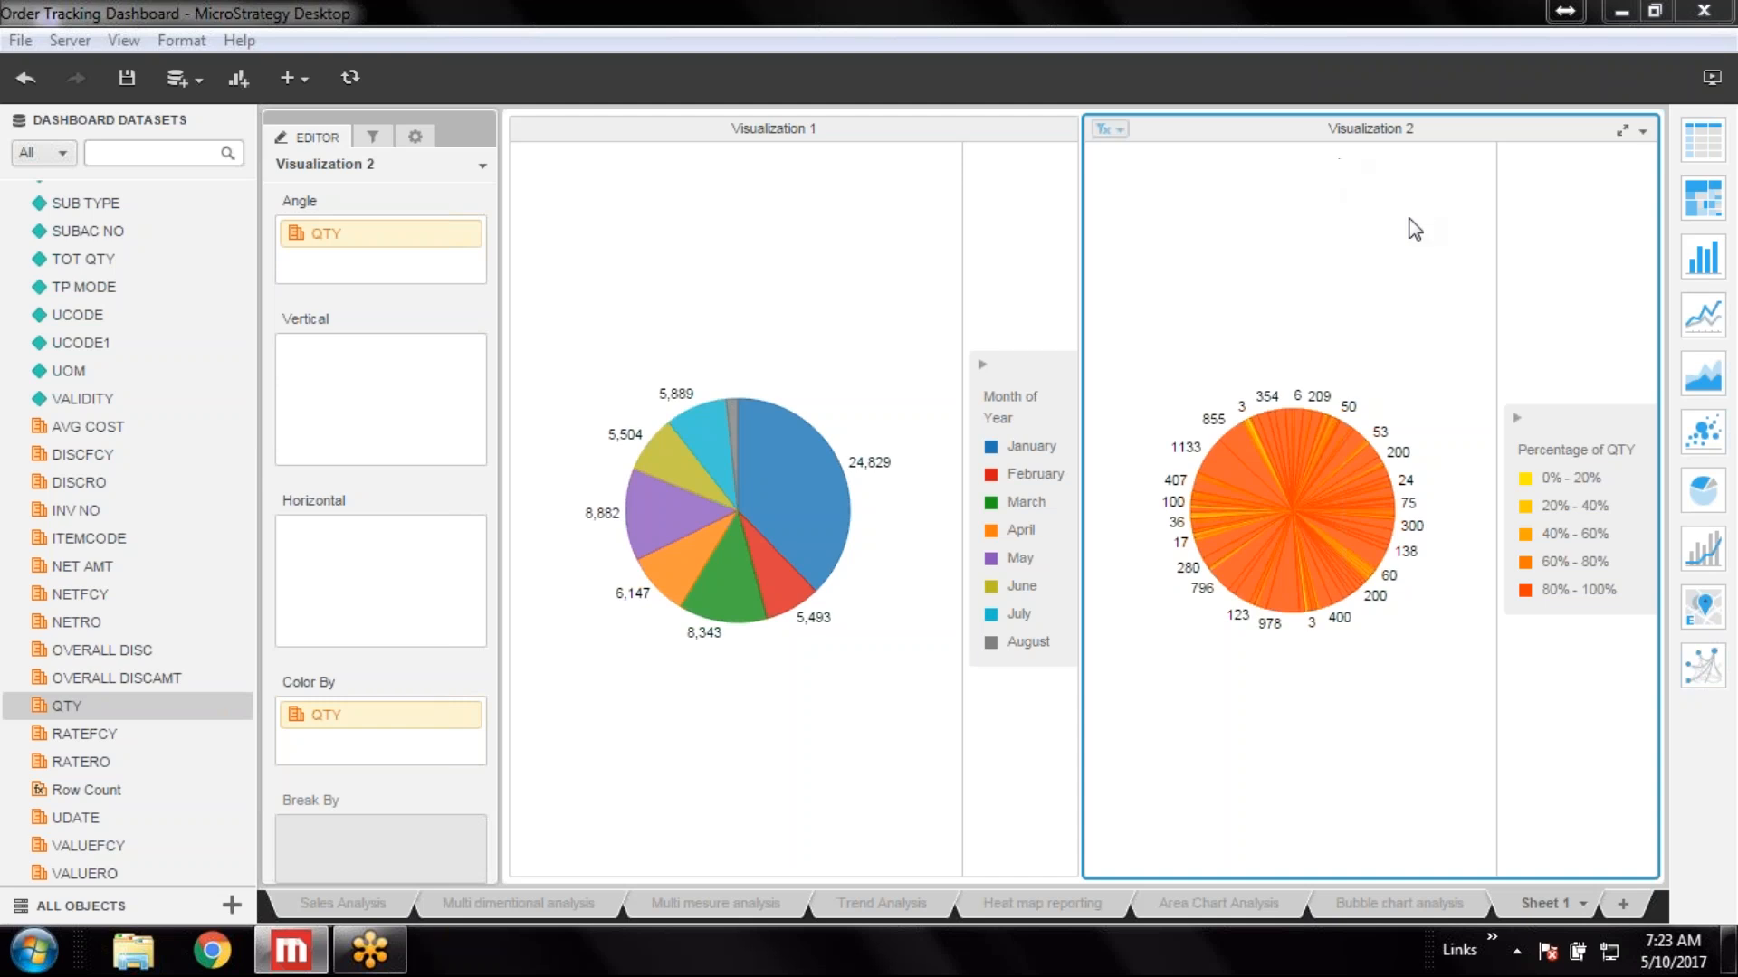
Replace ITEMDESC in the pie's Slice zone with DELIORD DT (Month)
mouse_move(1362, 518)
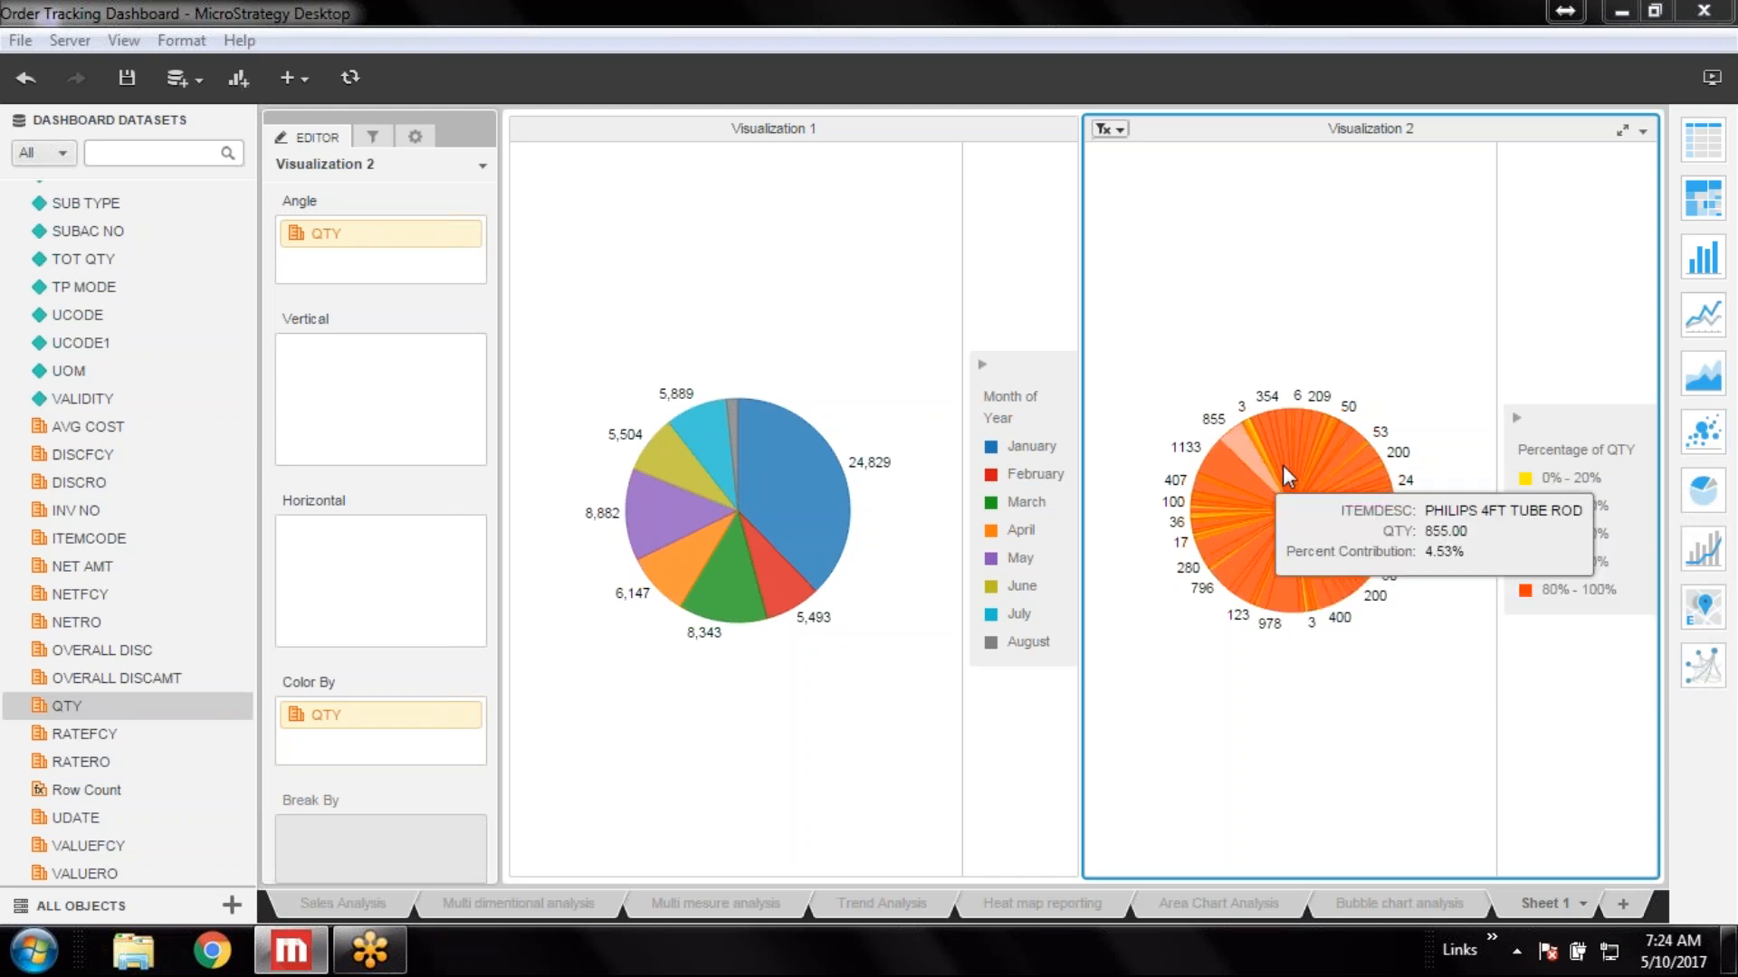
drag(492, 551, 496, 763)
scroll(435, 543, up, 5)
right_click(373, 281)
mouse_move(451, 364)
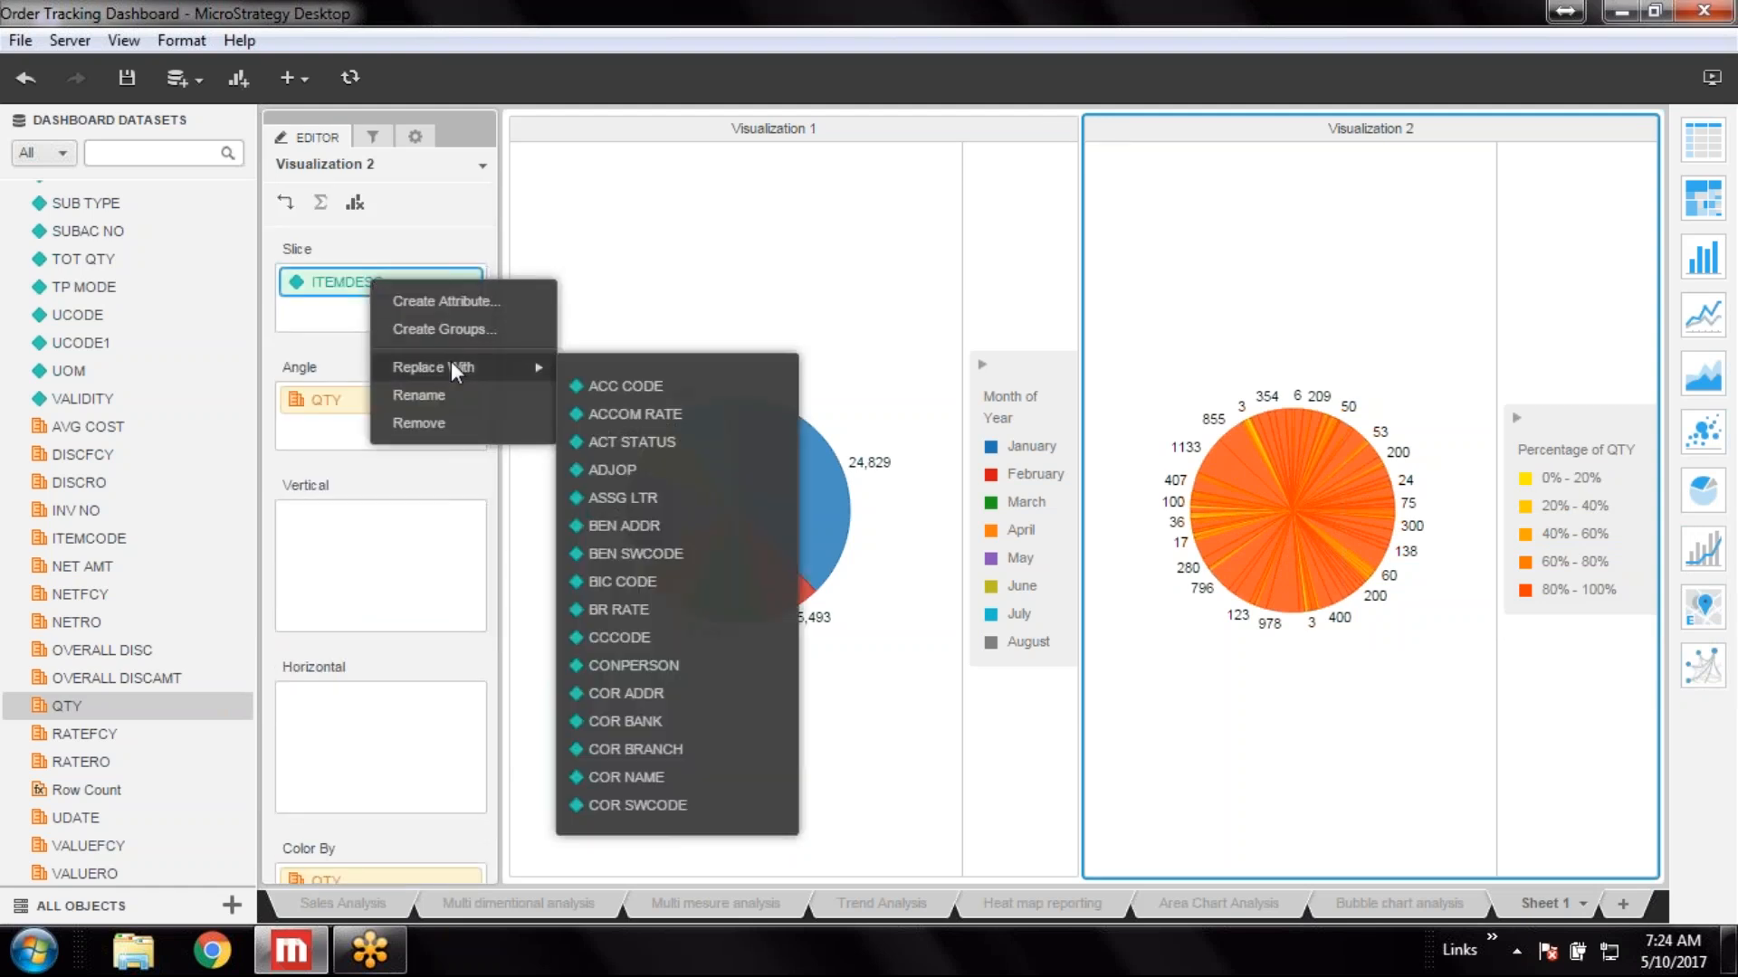
scroll(698, 396, down, 5)
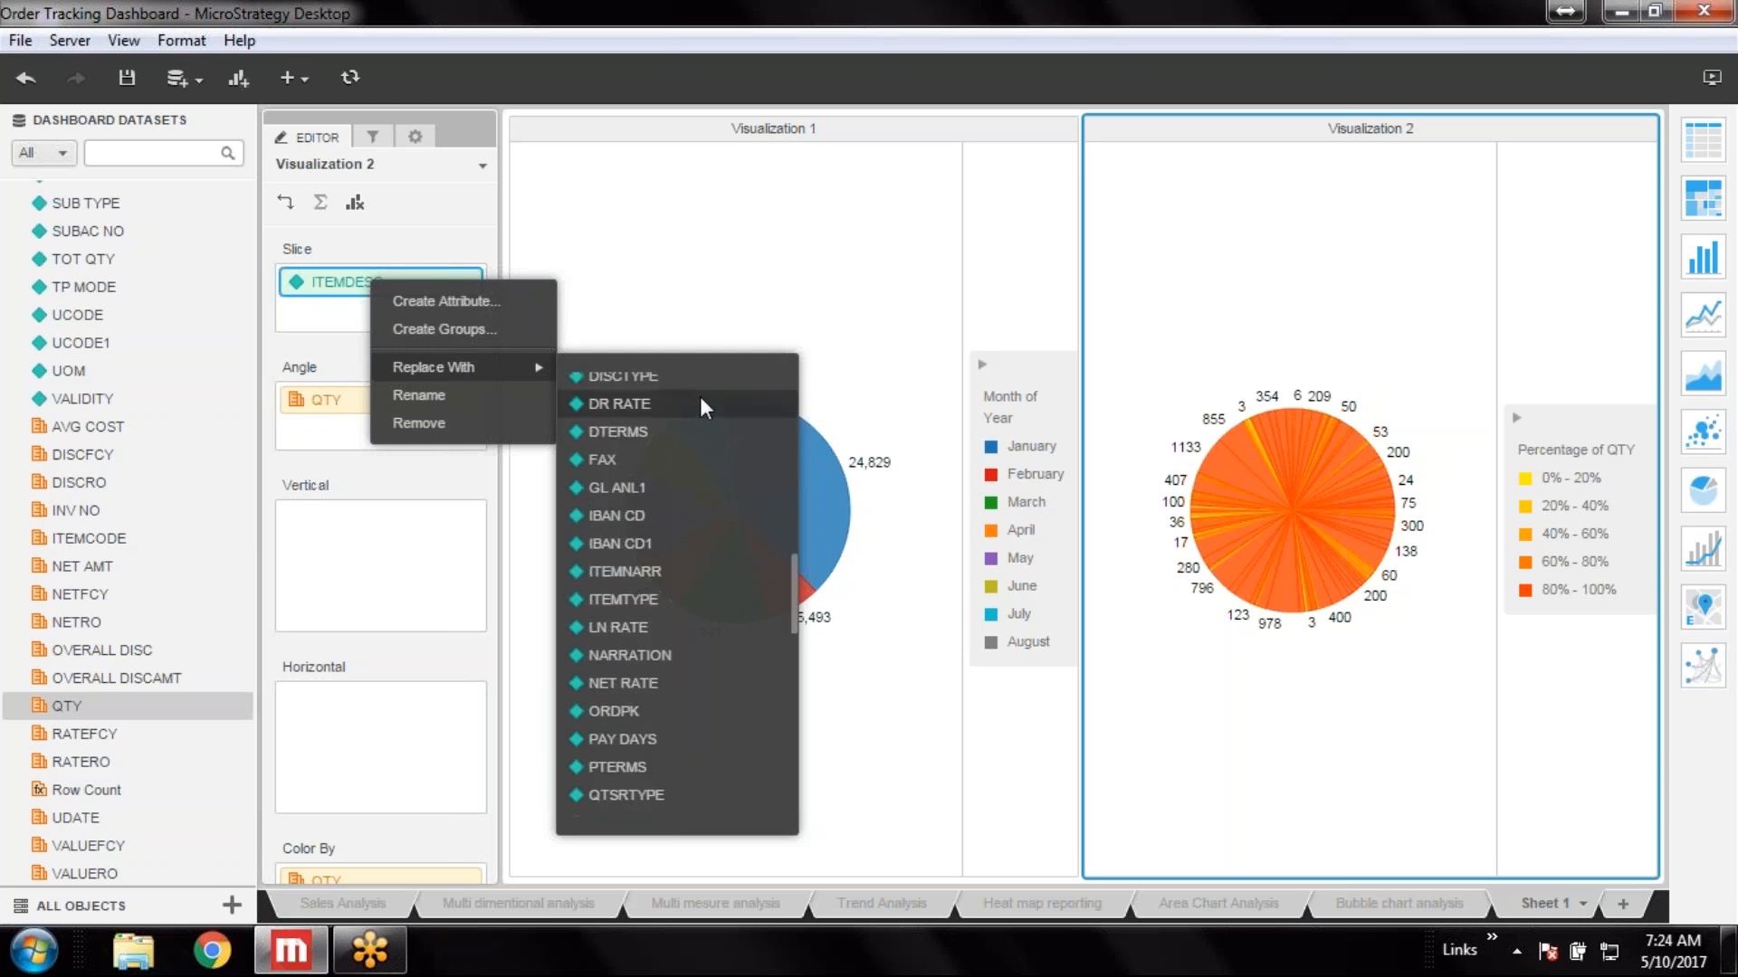
scroll(699, 397, down, 5)
scroll(698, 396, down, 3)
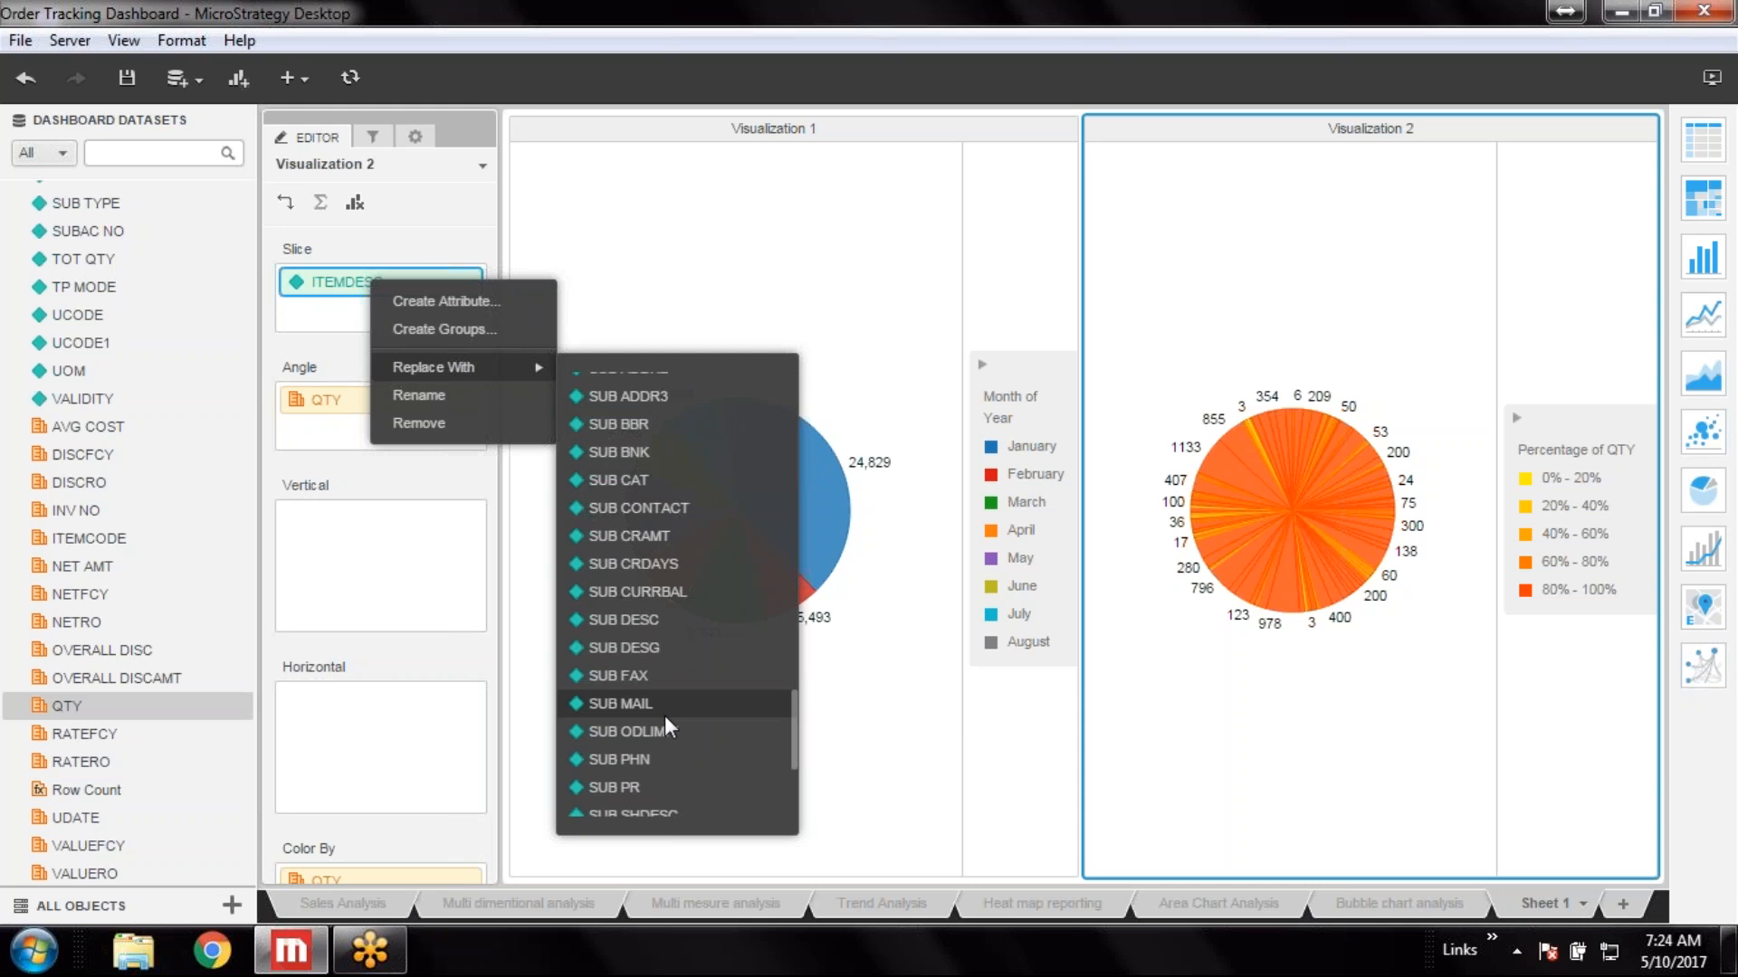
scroll(665, 720, down, 3)
scroll(665, 715, up, 10)
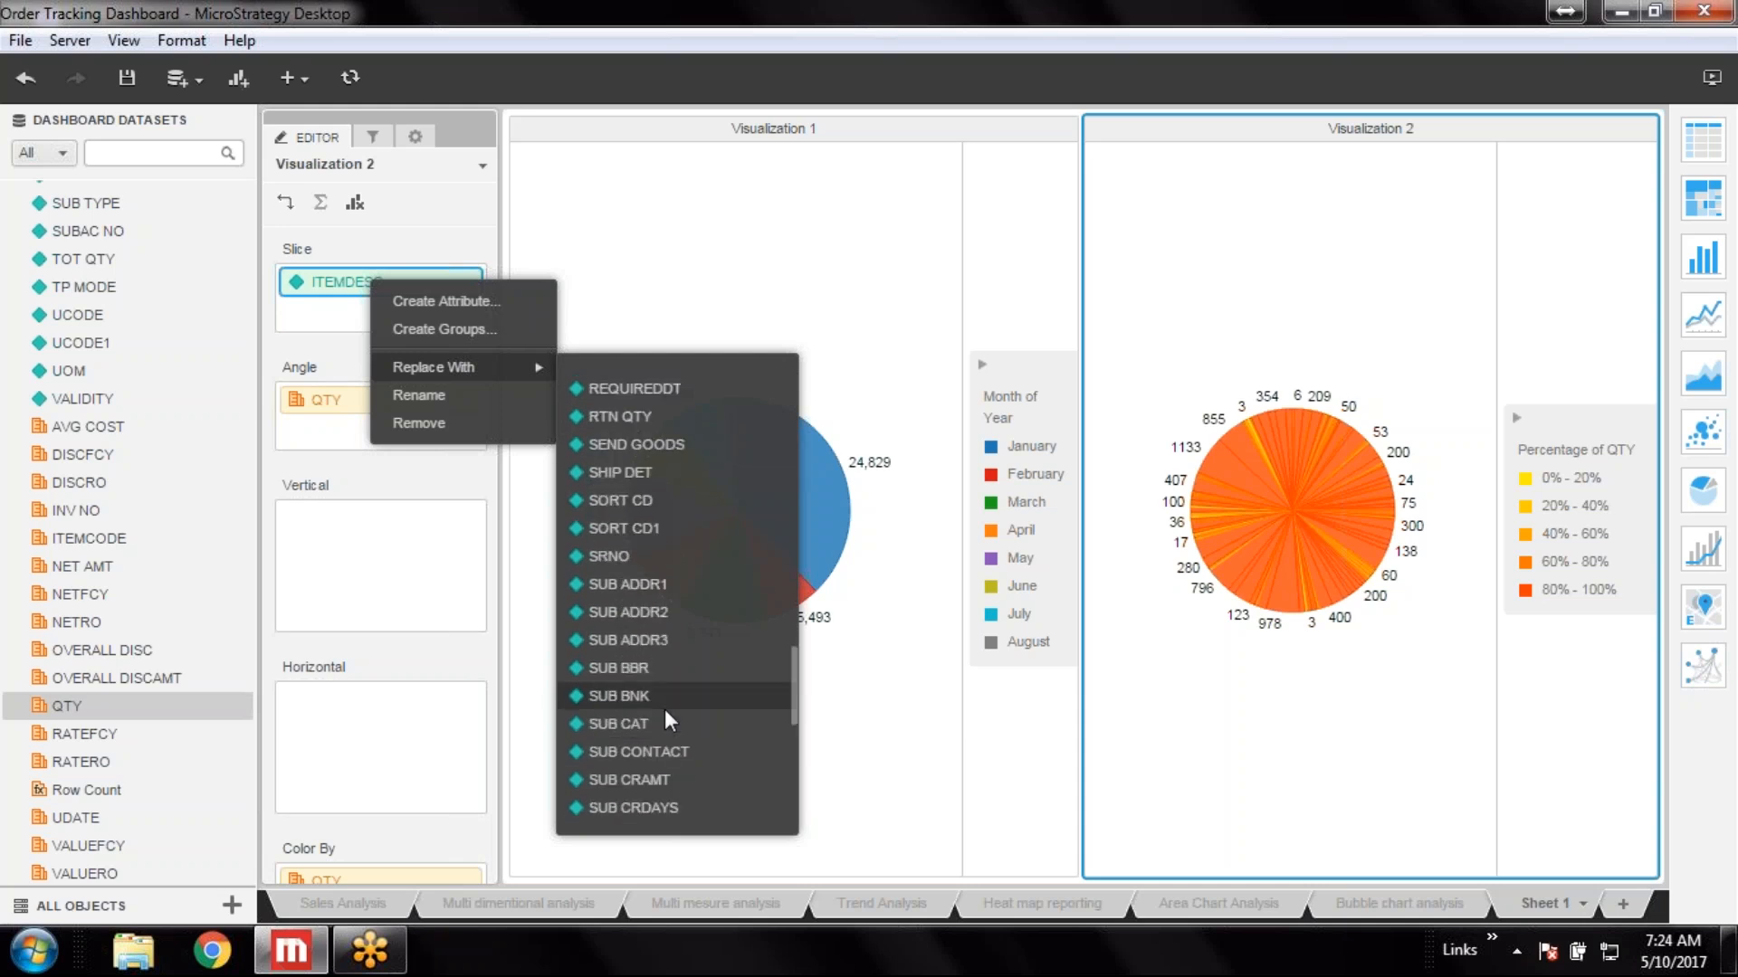
scroll(664, 699, up, 3)
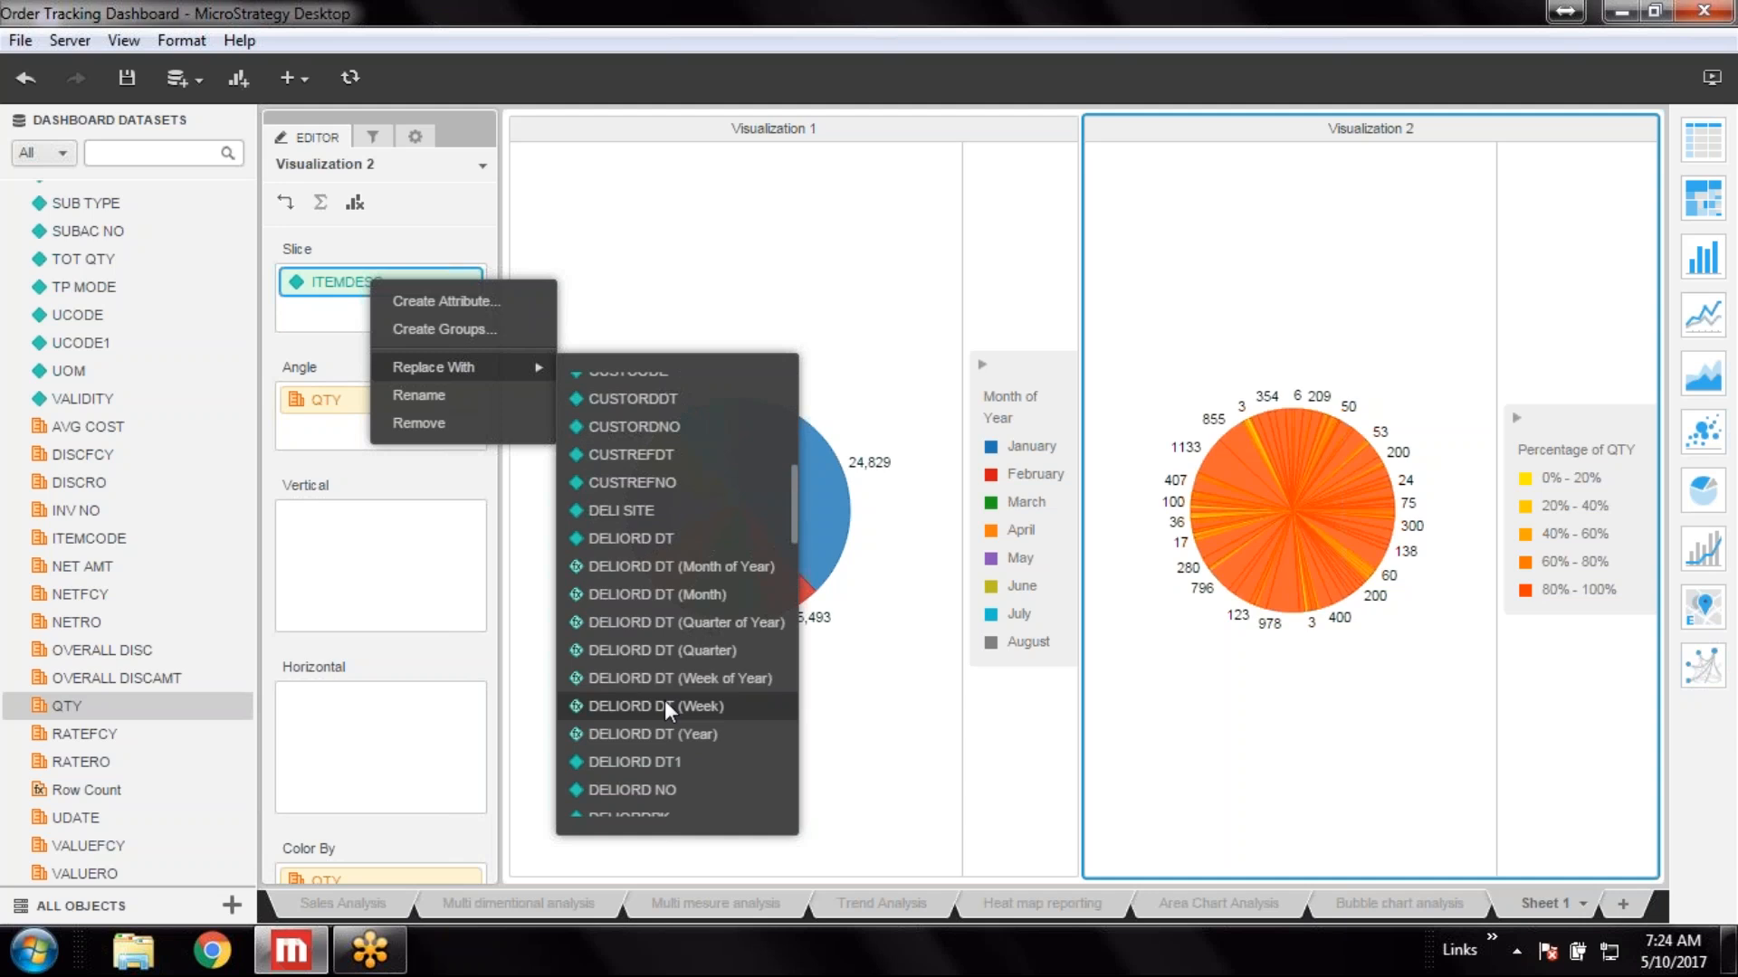
click(715, 594)
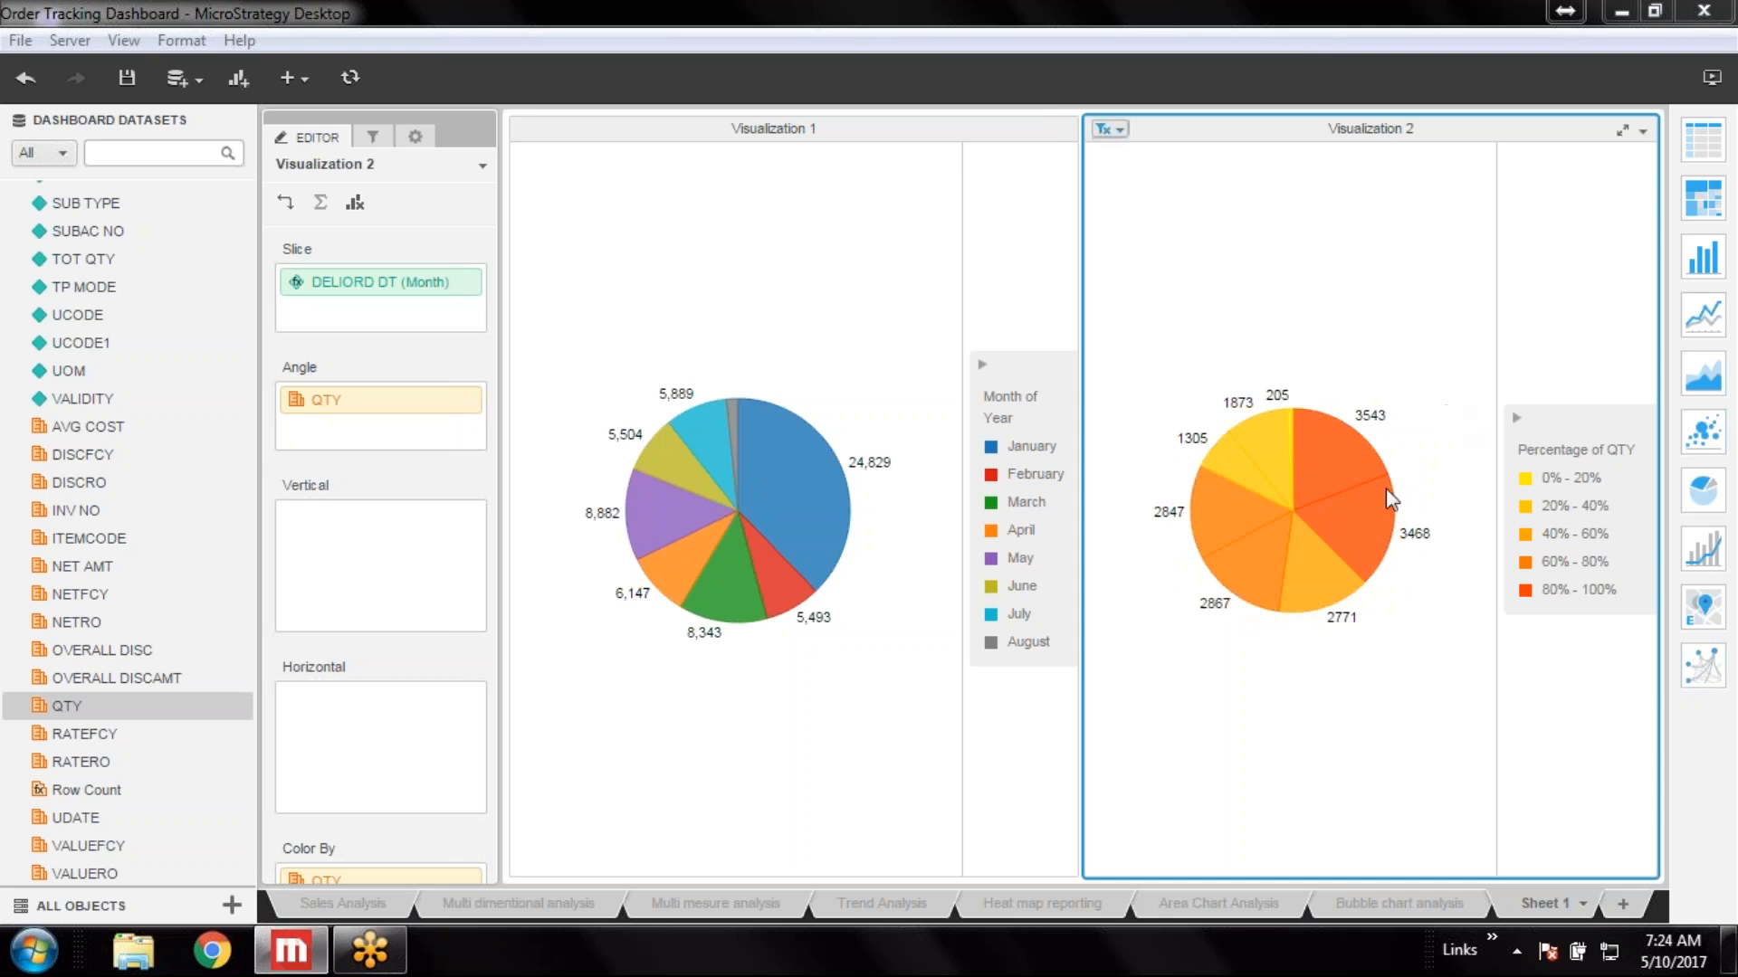
Inspect the monthly QTY slices of the second pie by their tooltips
mouse_move(1348, 568)
mouse_move(1260, 572)
mouse_move(1323, 563)
mouse_move(1251, 460)
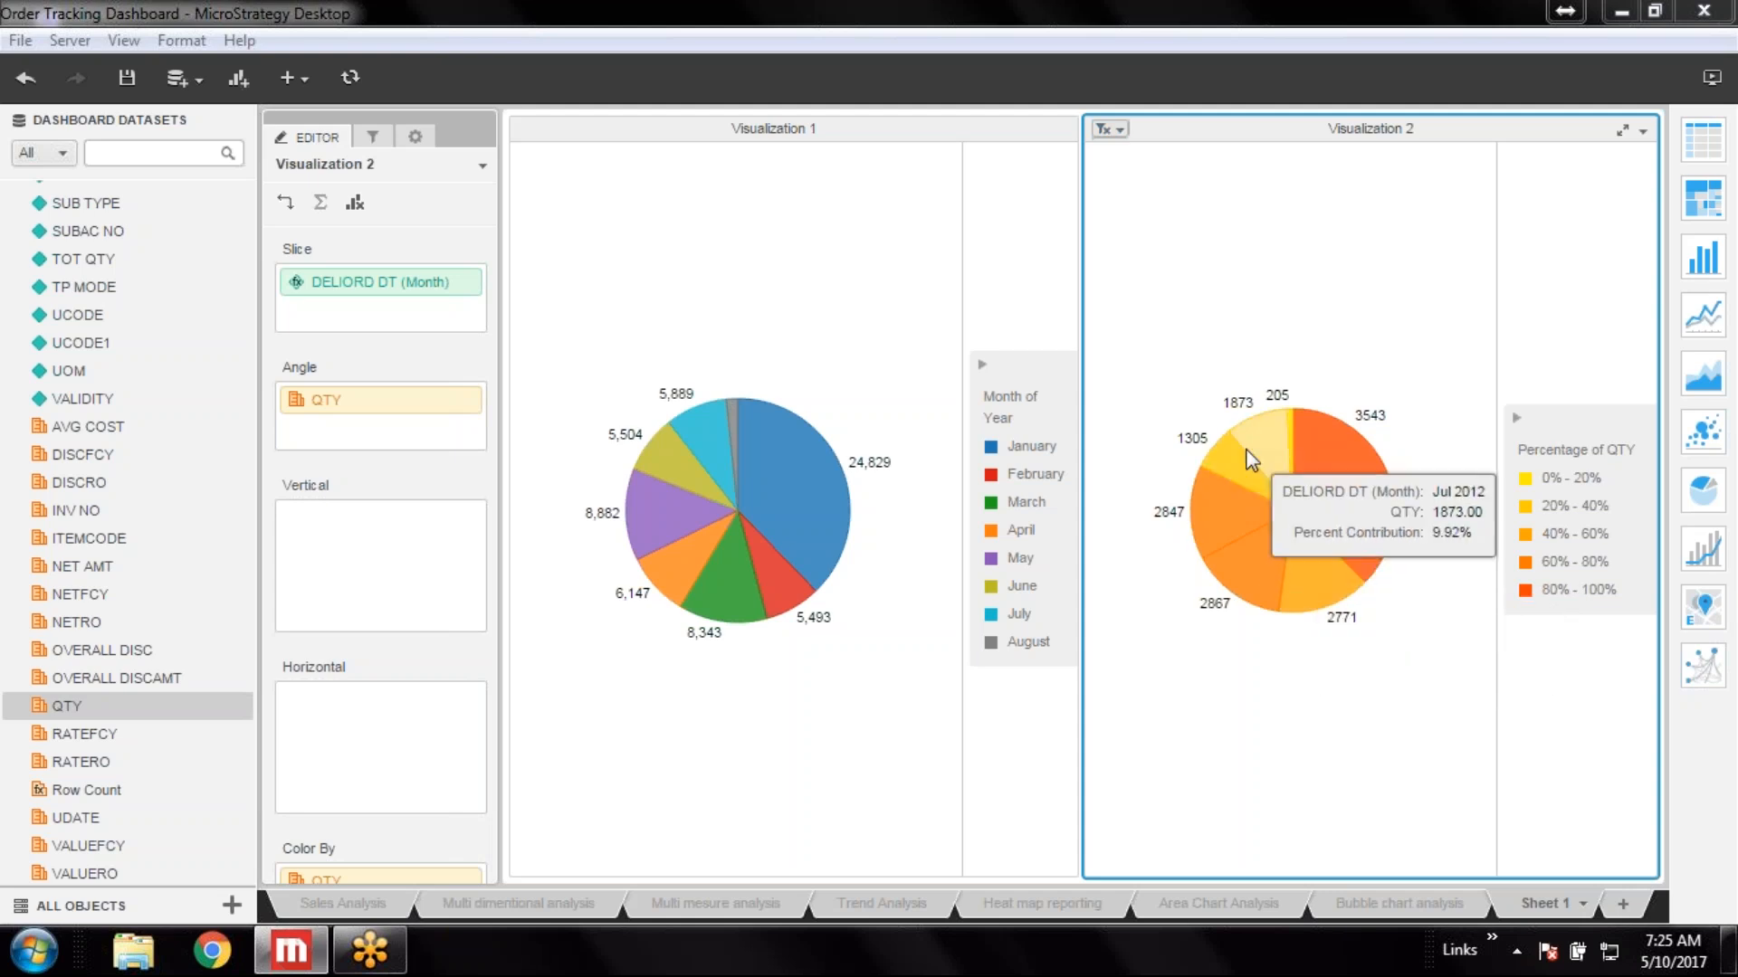
mouse_move(1323, 442)
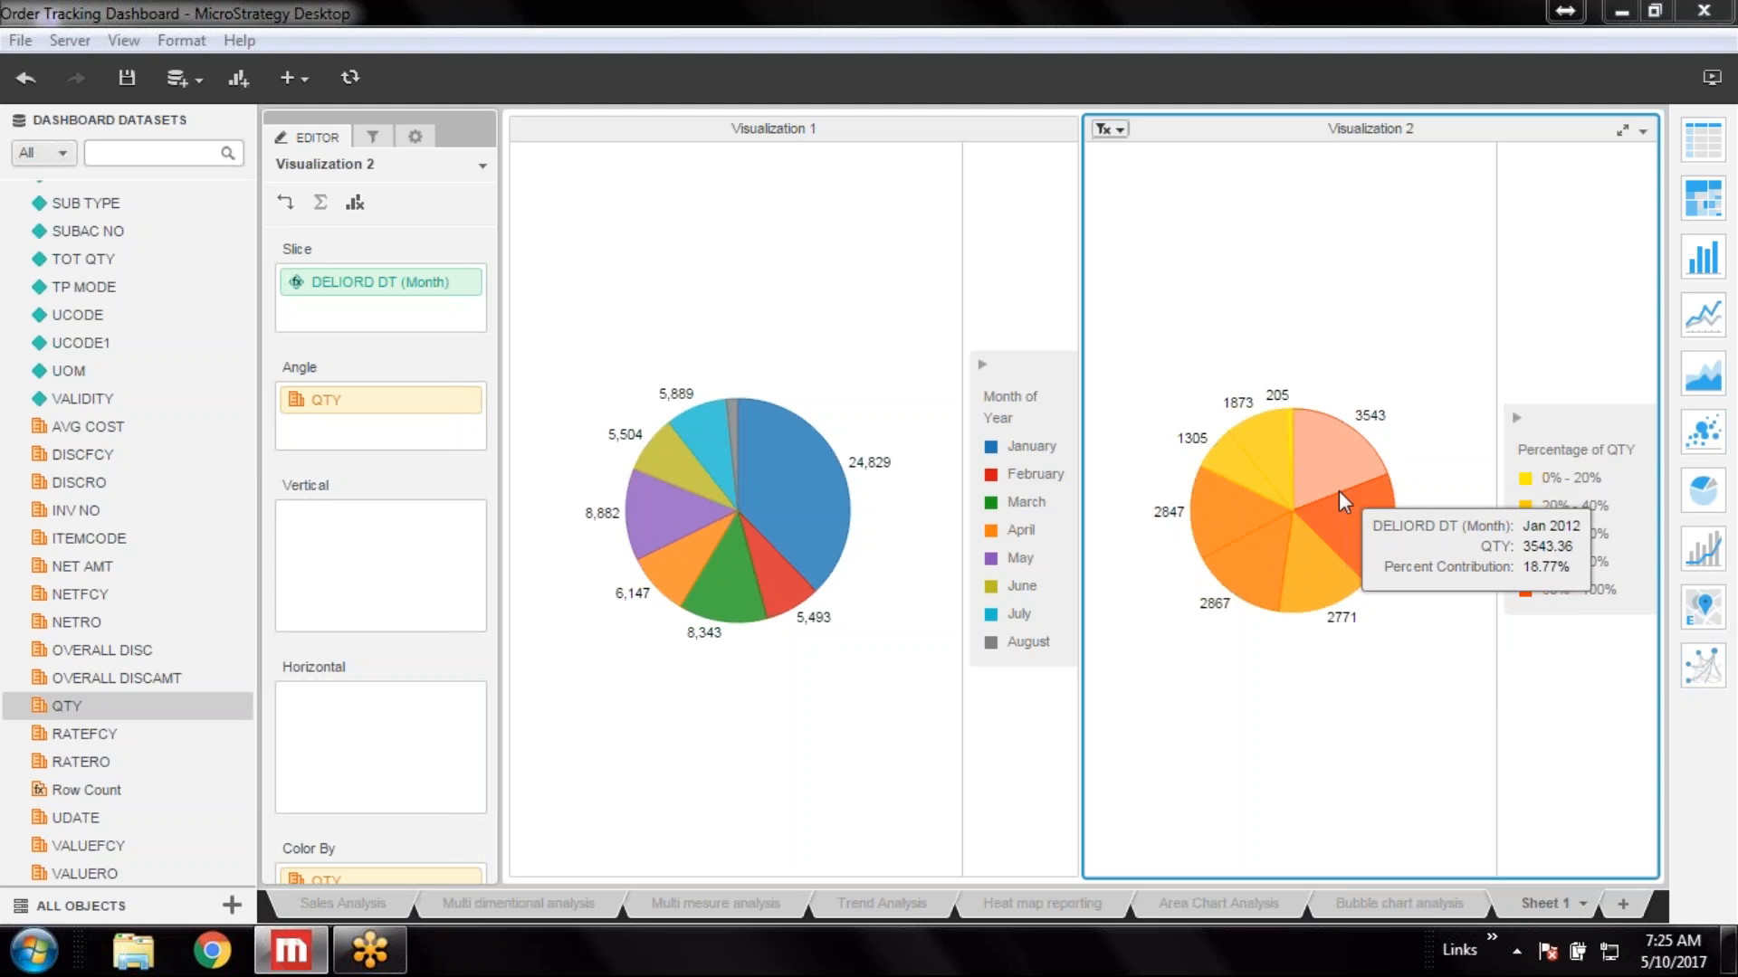
mouse_move(1340, 503)
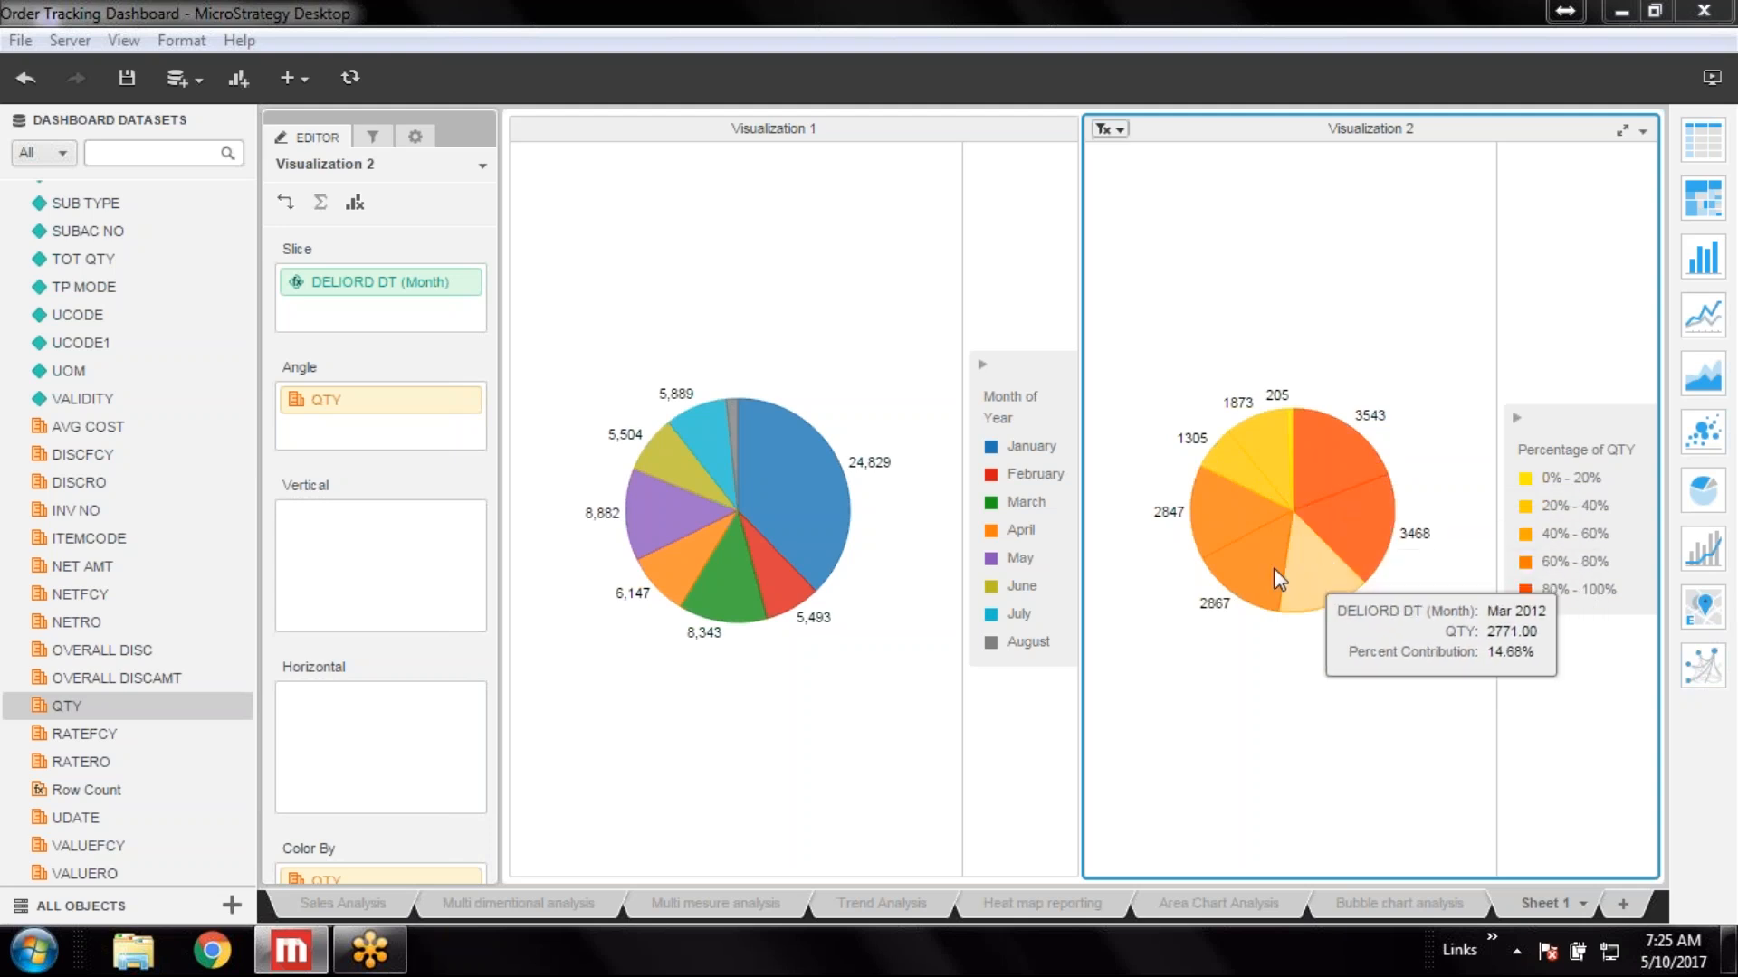
mouse_move(1250, 532)
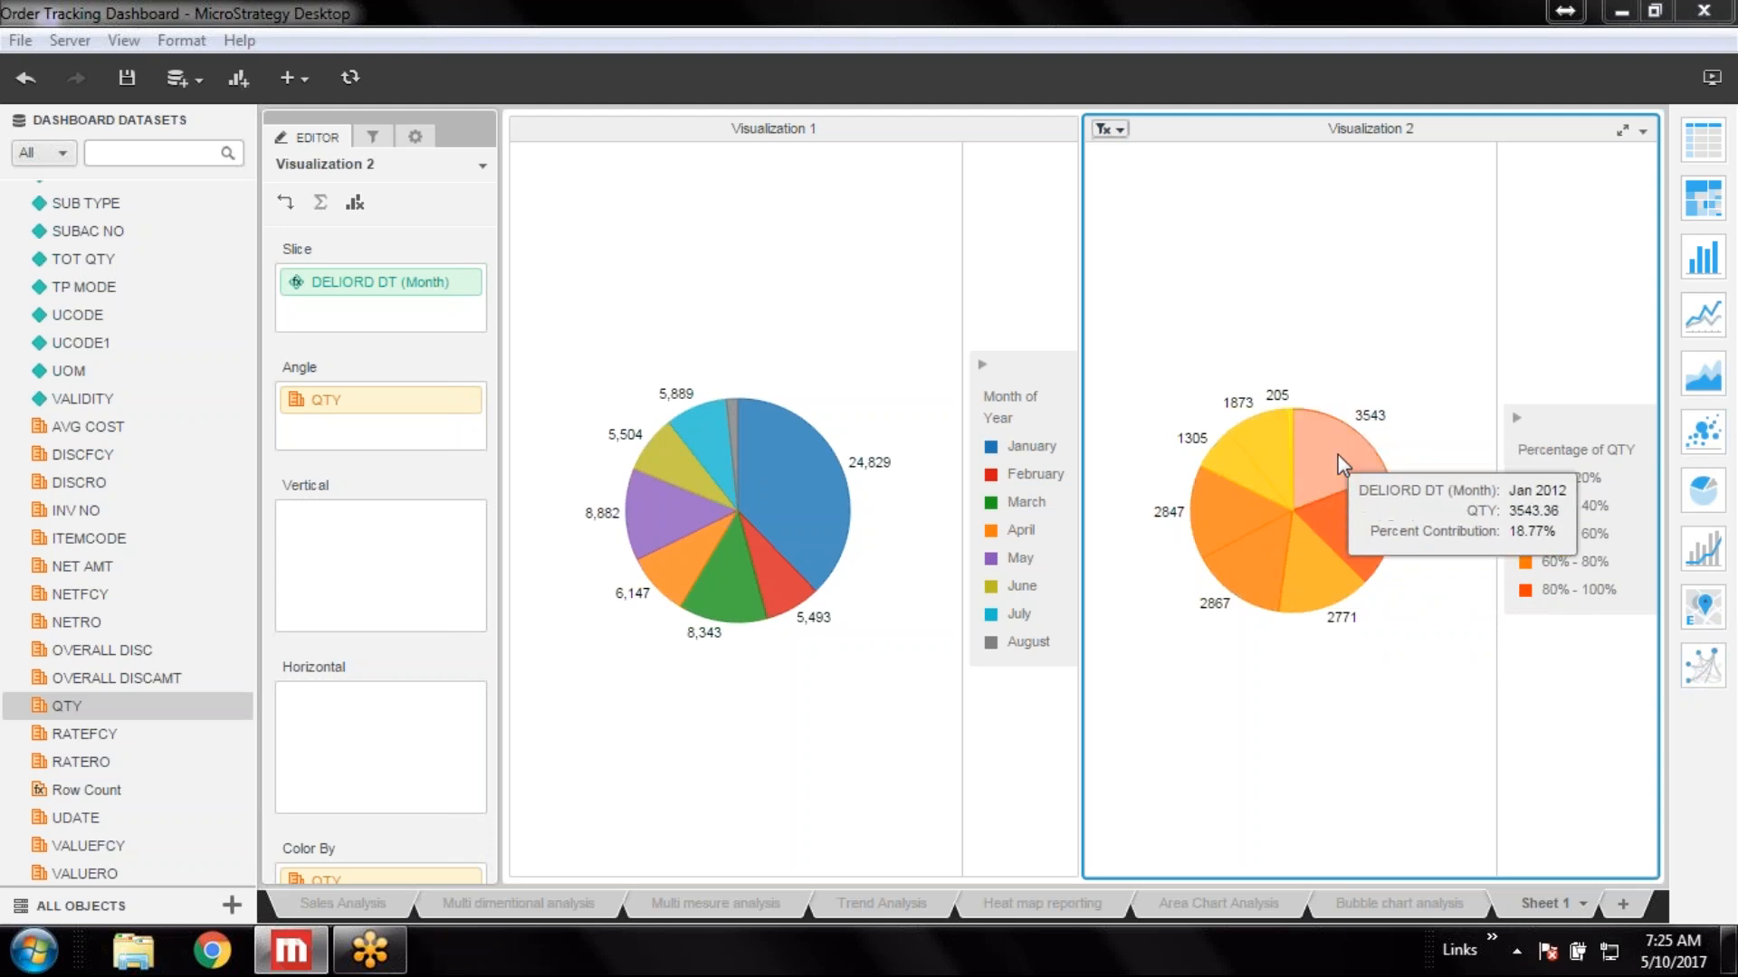
mouse_move(1379, 530)
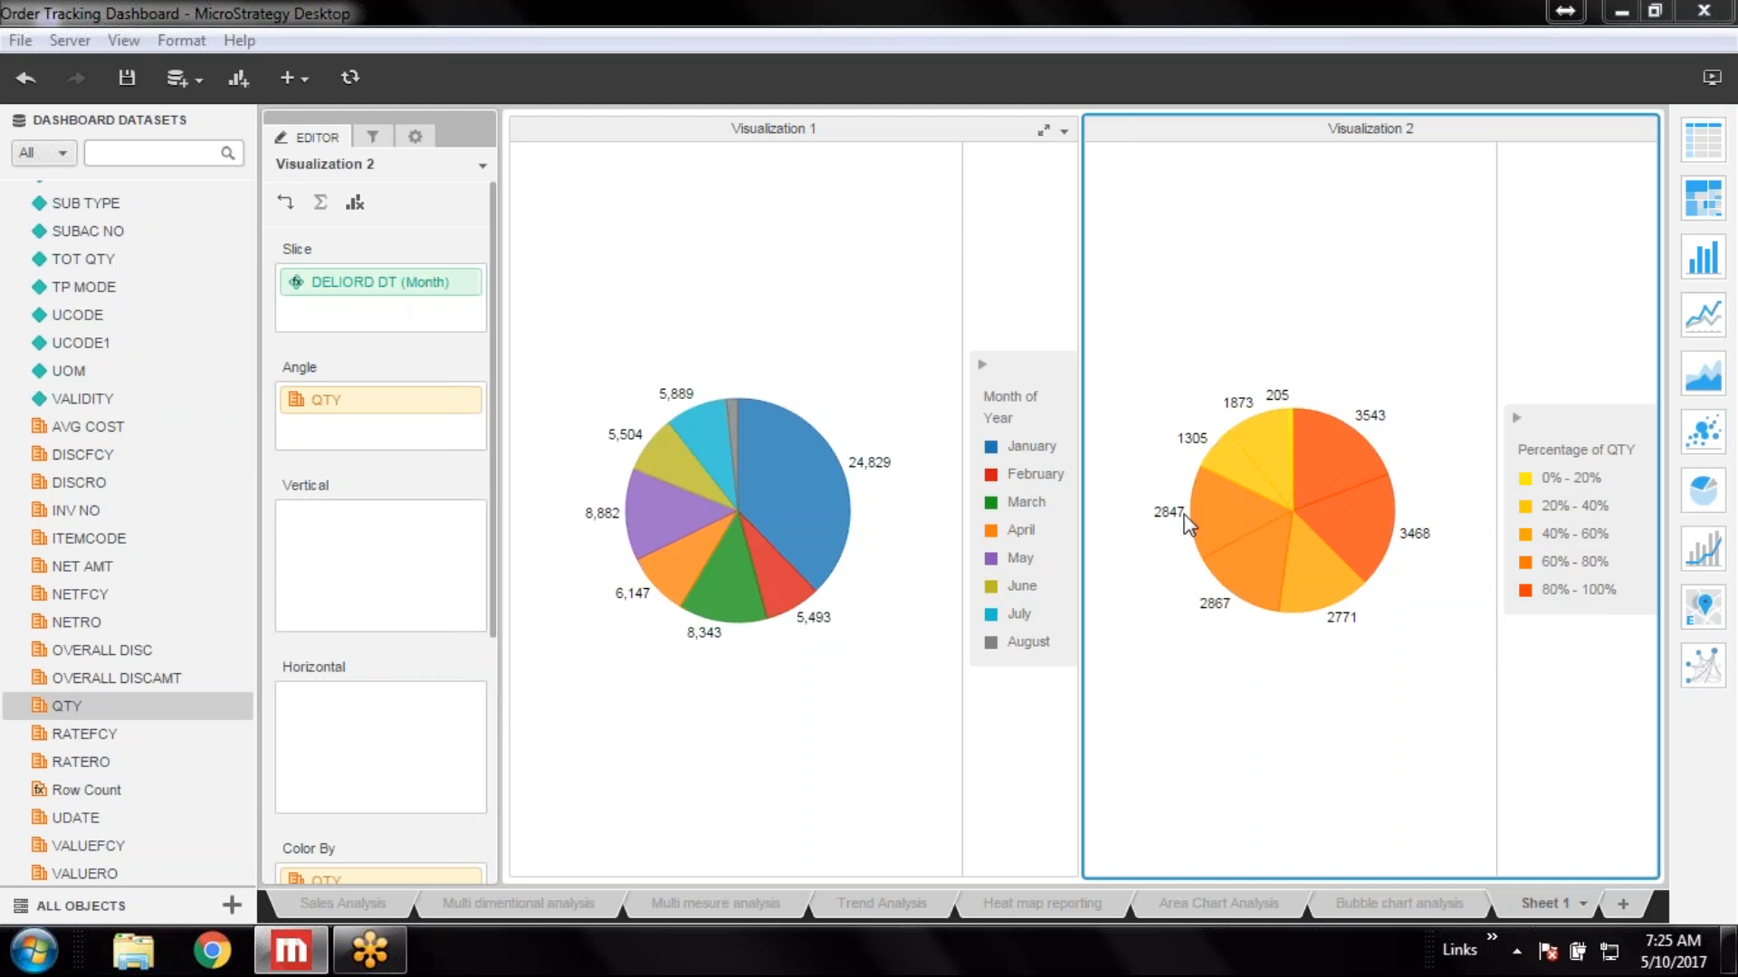
mouse_move(1204, 511)
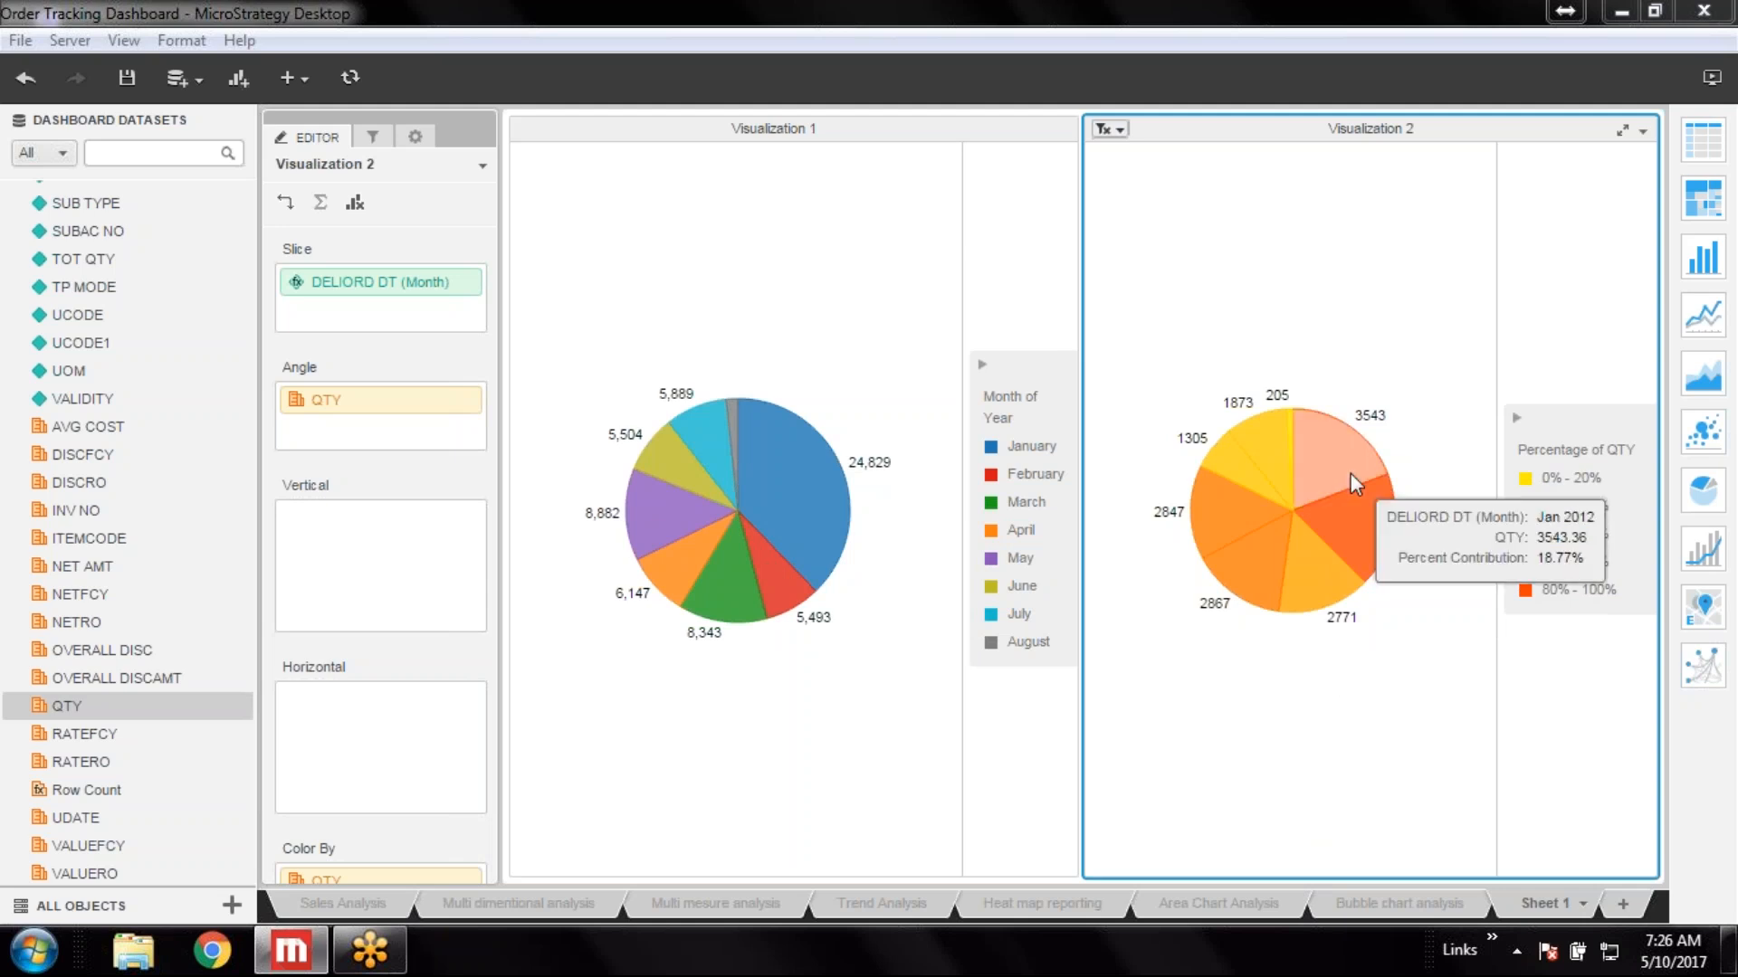
mouse_move(1301, 434)
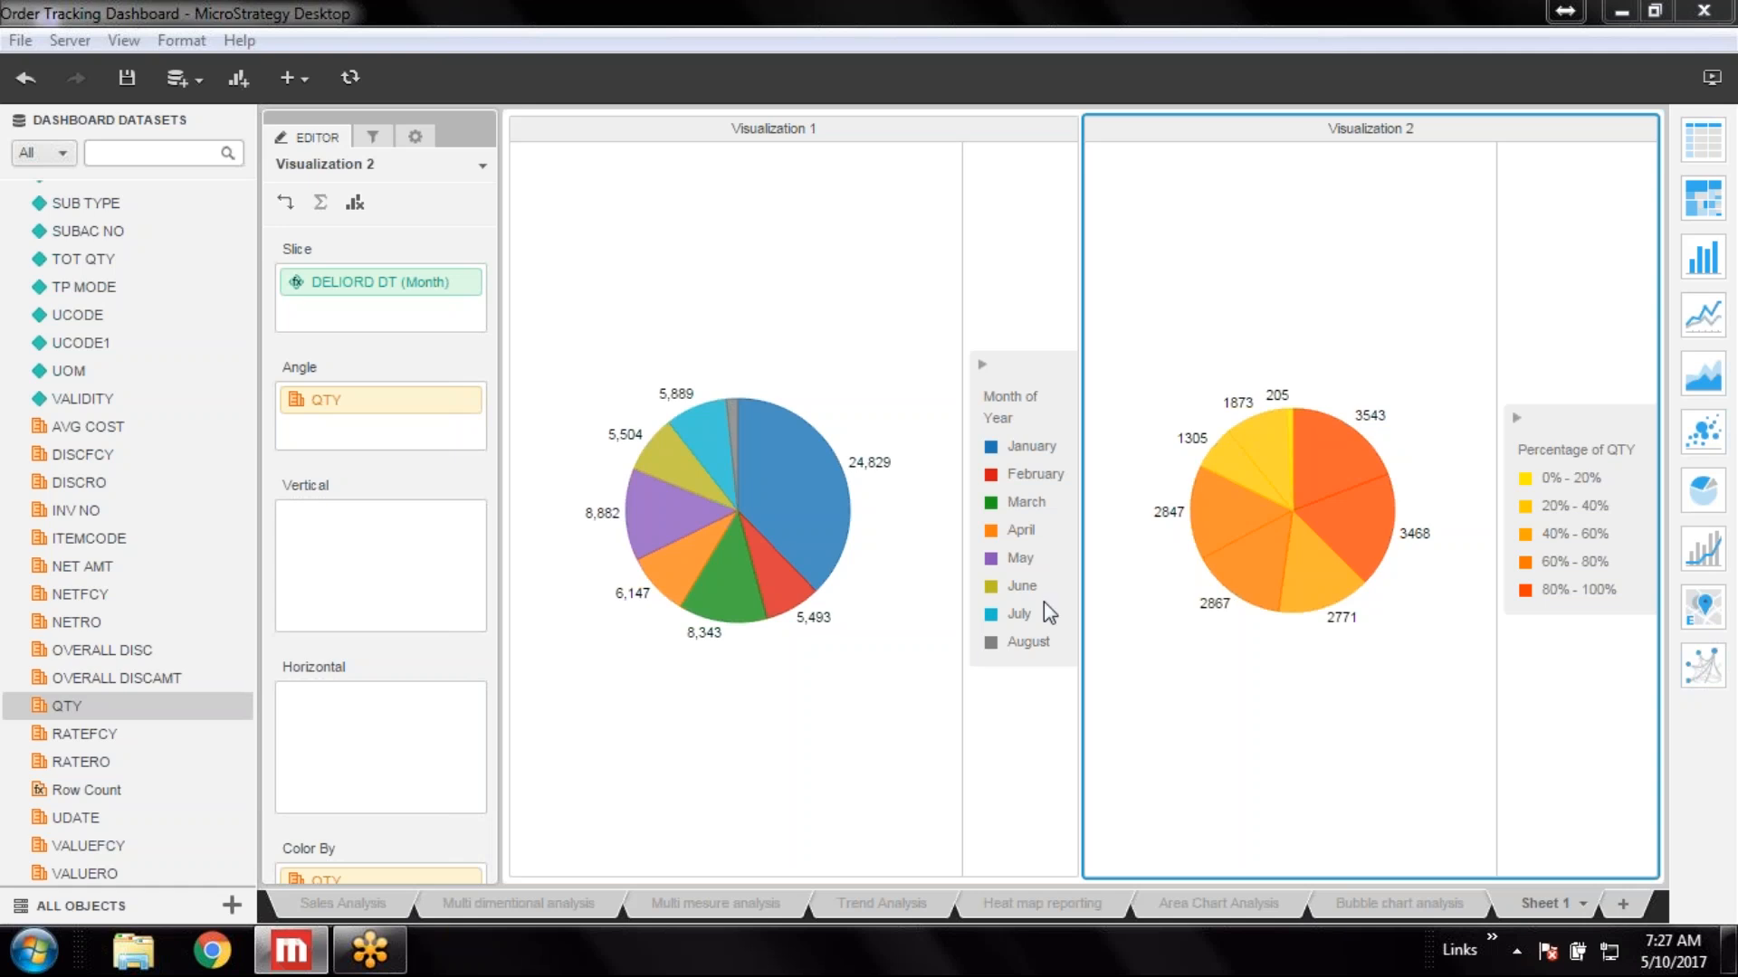
Save the dashboard and rename Sheet 1 to Pie chart analysis
click(128, 77)
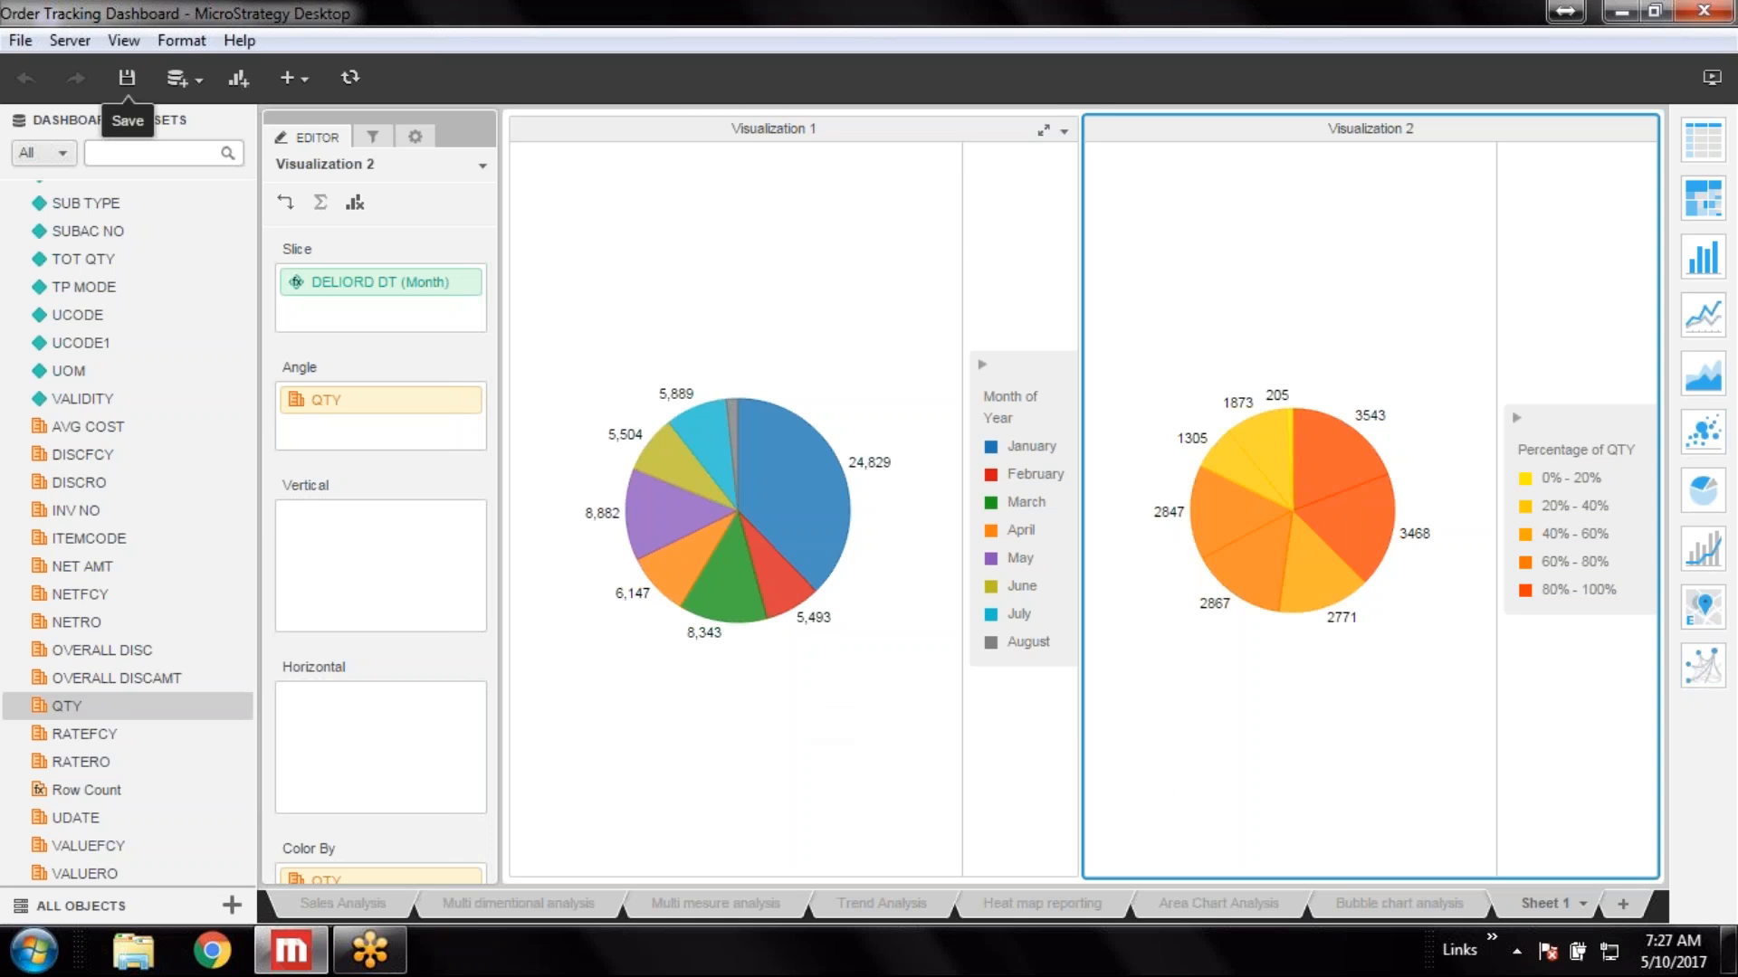
mouse_move(747, 548)
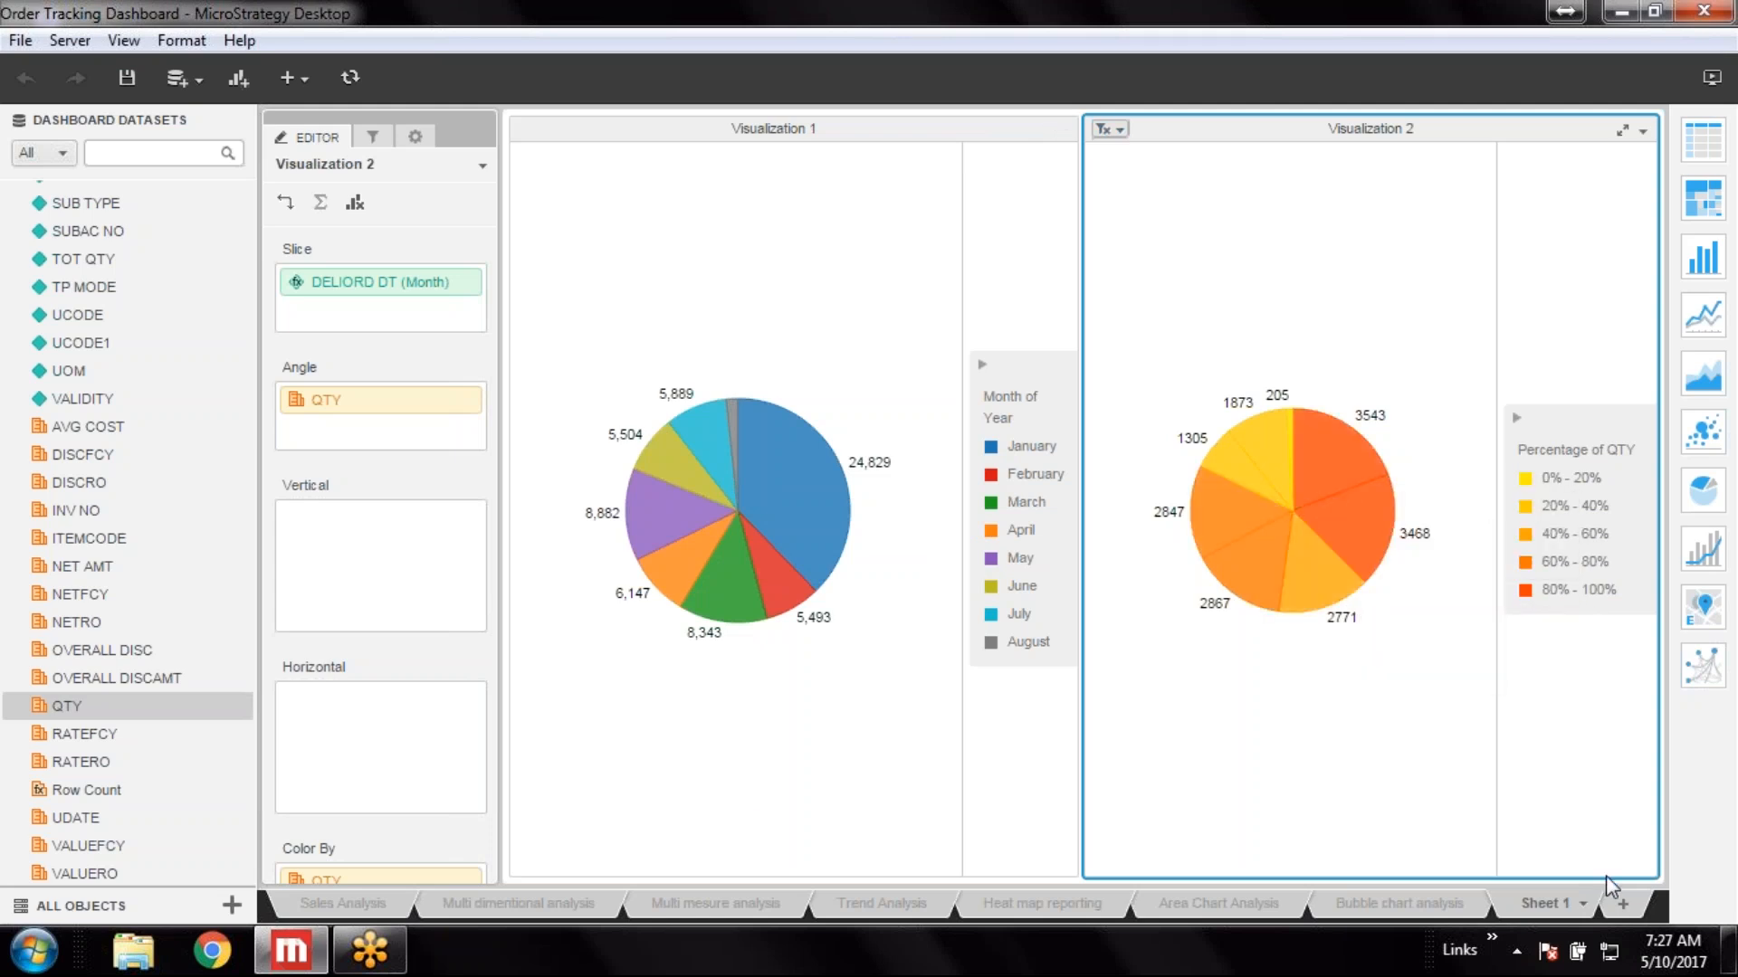
click(1583, 904)
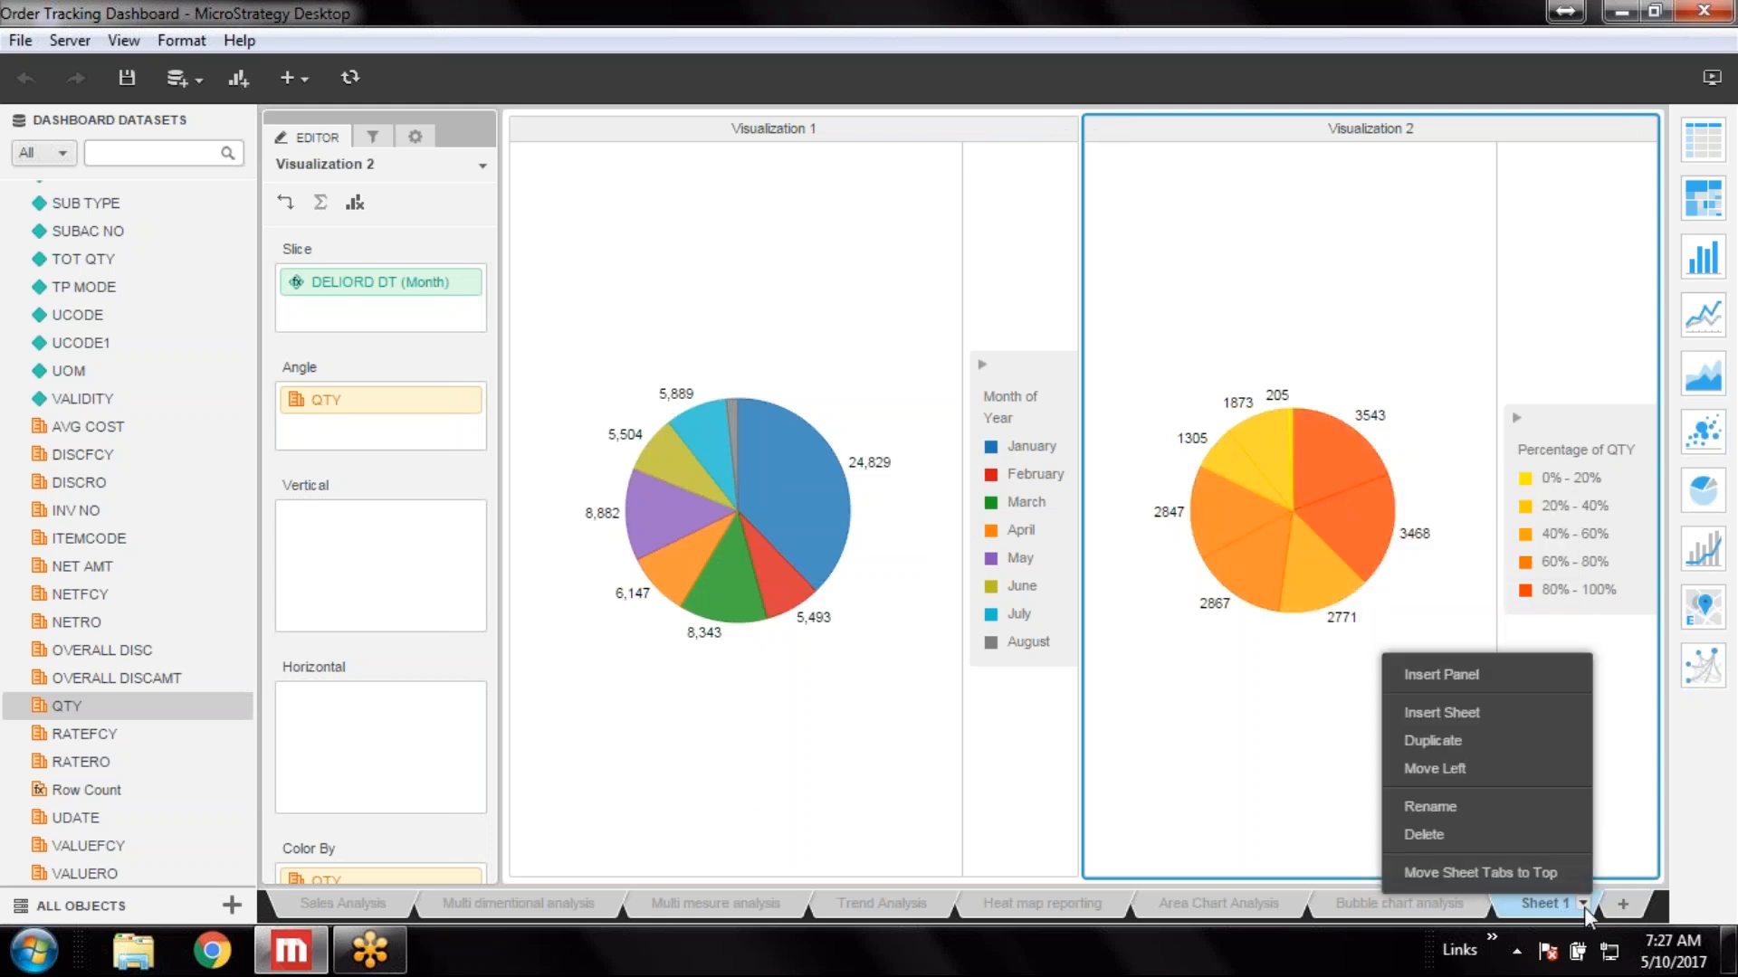
click(1463, 807)
text(Pi)
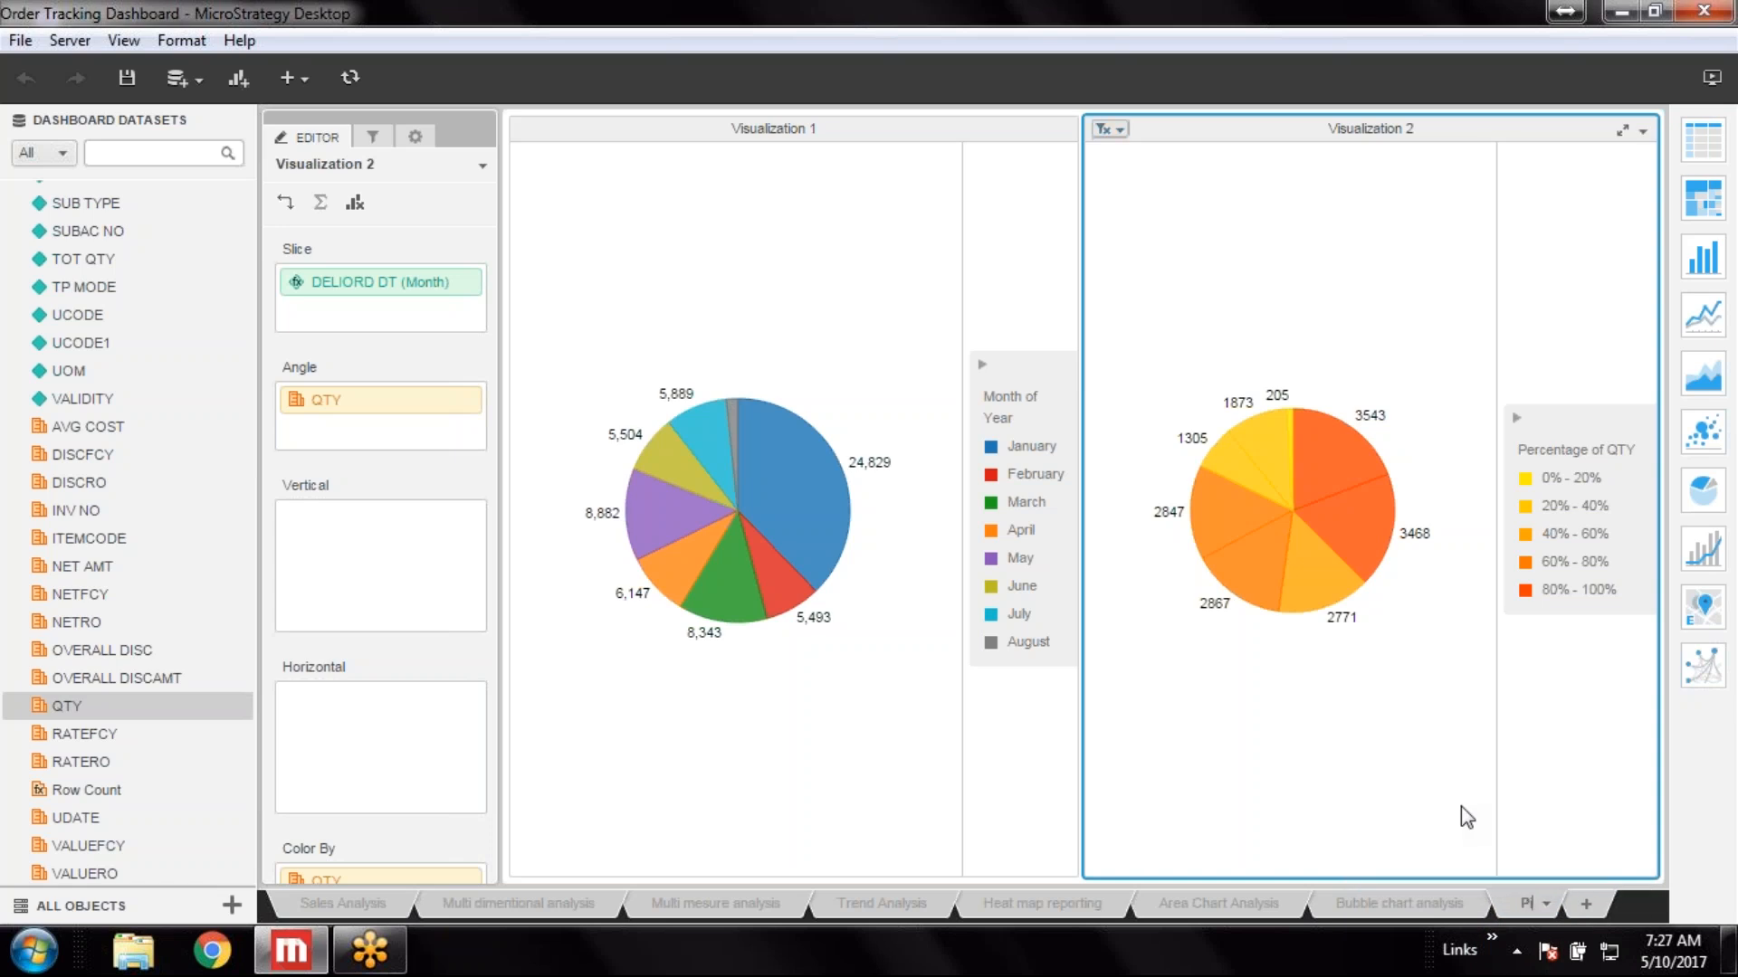
text(e chart analysis)
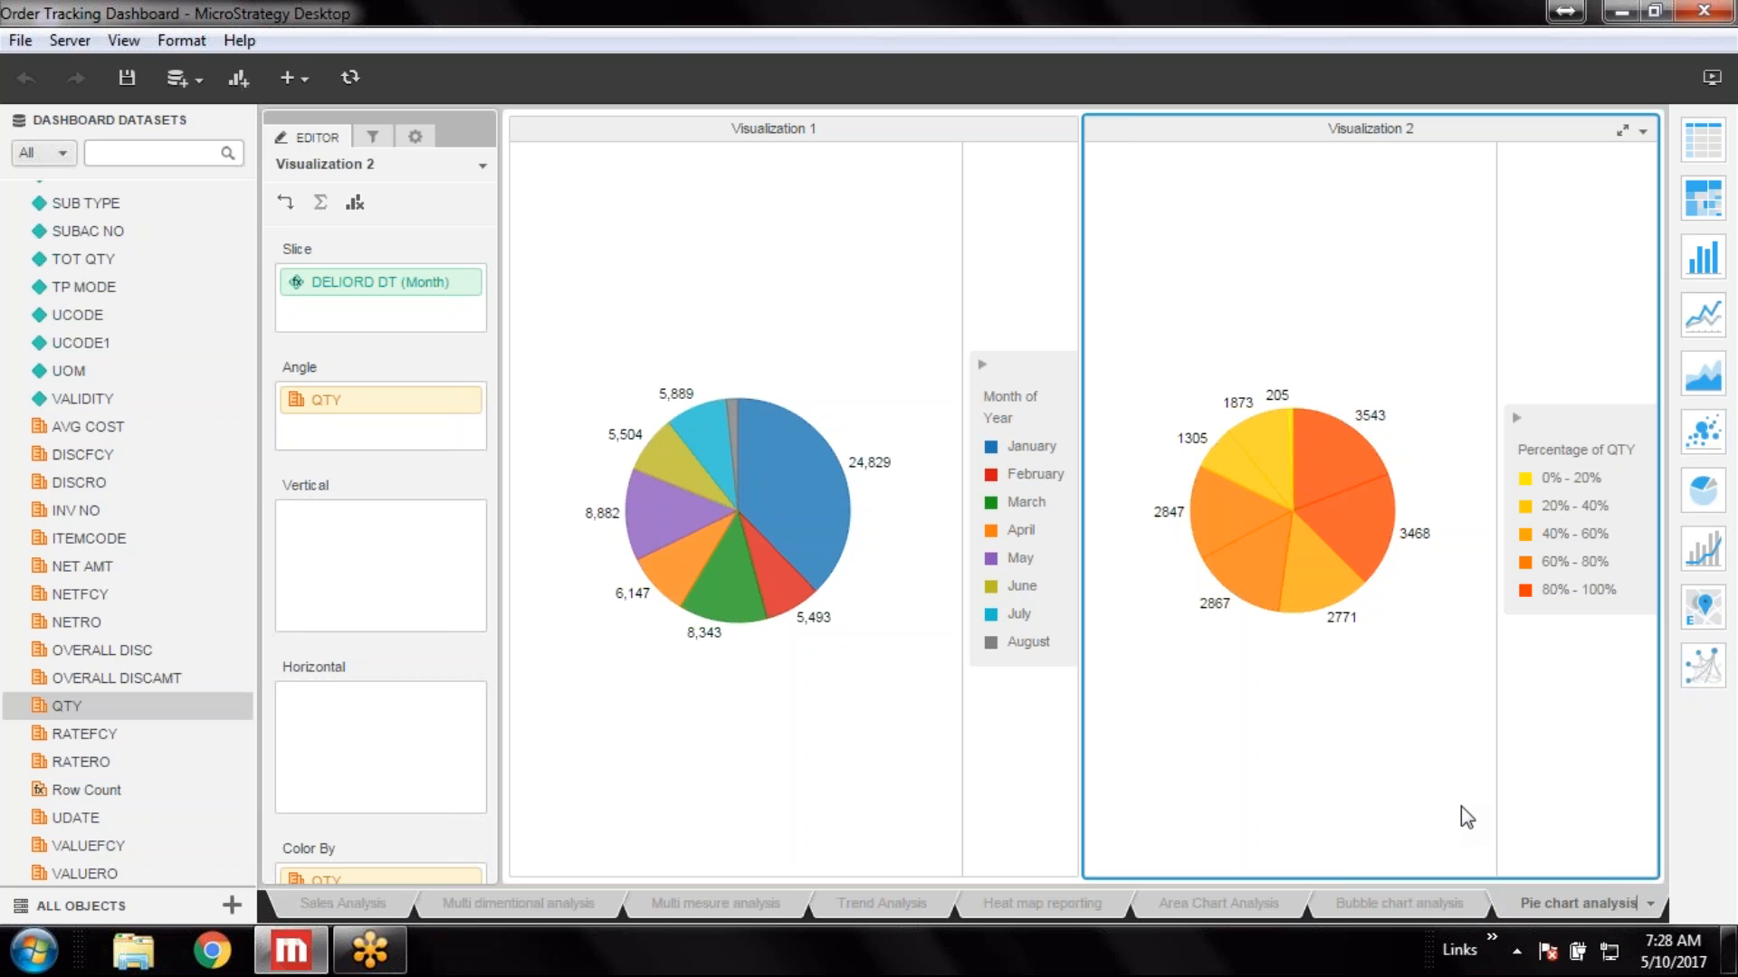
click(1694, 811)
Duplicate Visualization 2 on the sheet
click(1642, 132)
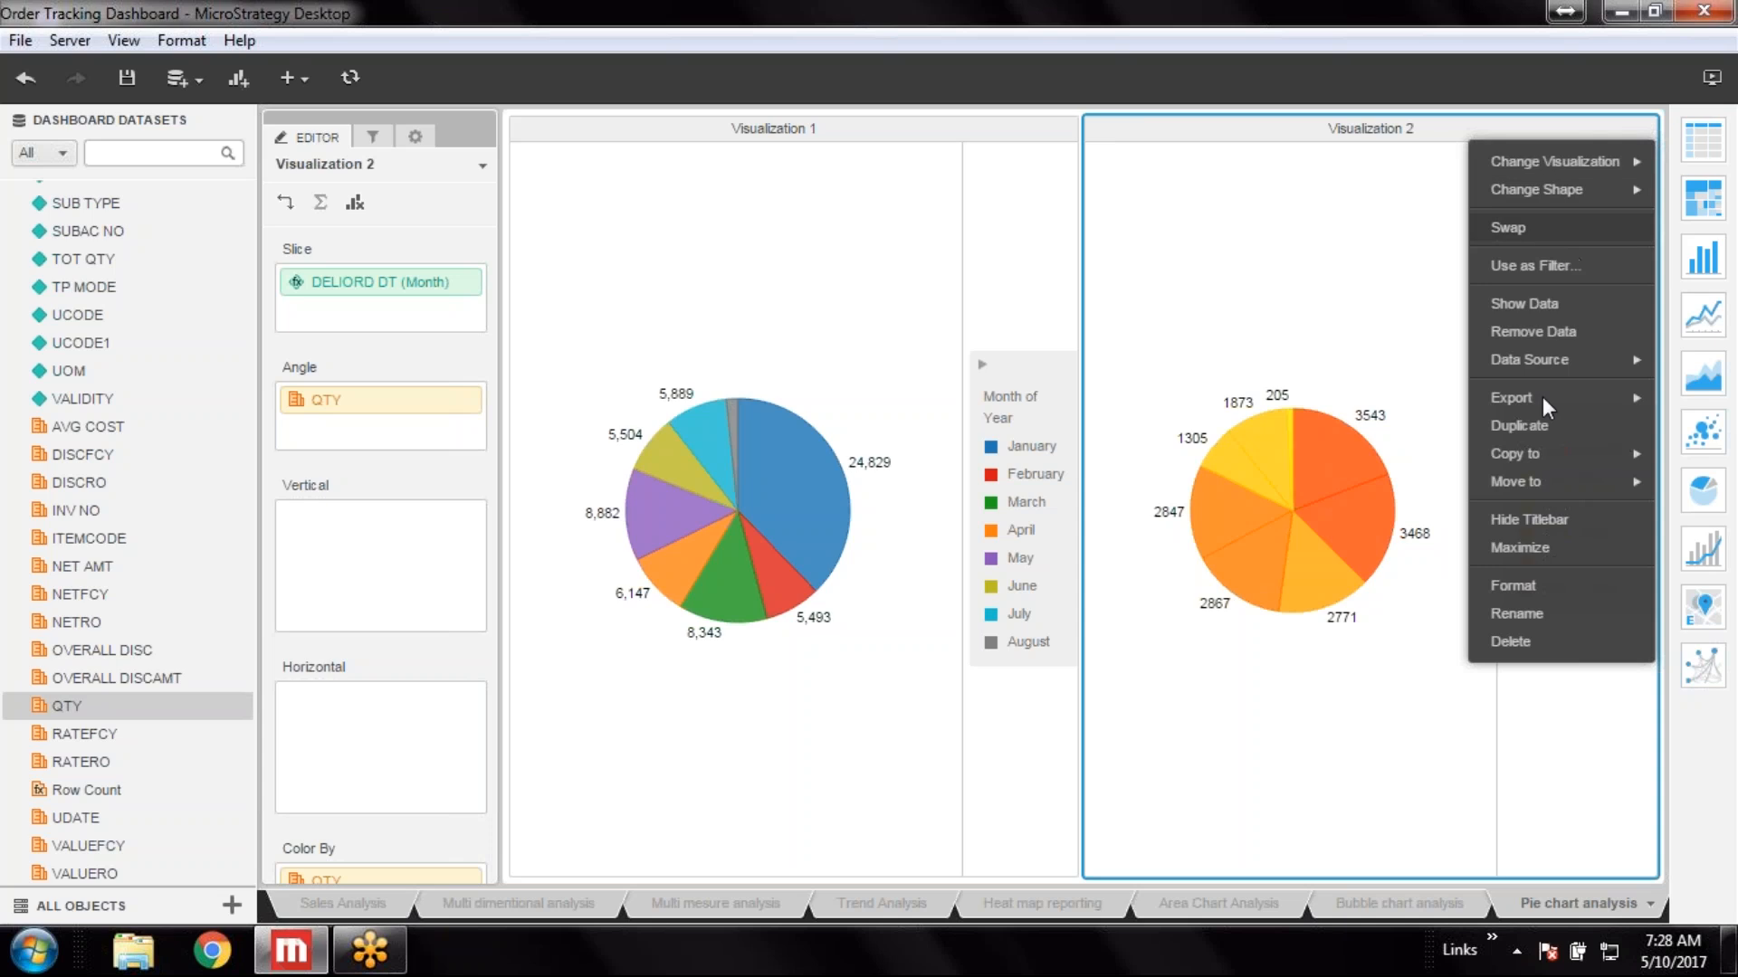
mouse_move(1524, 480)
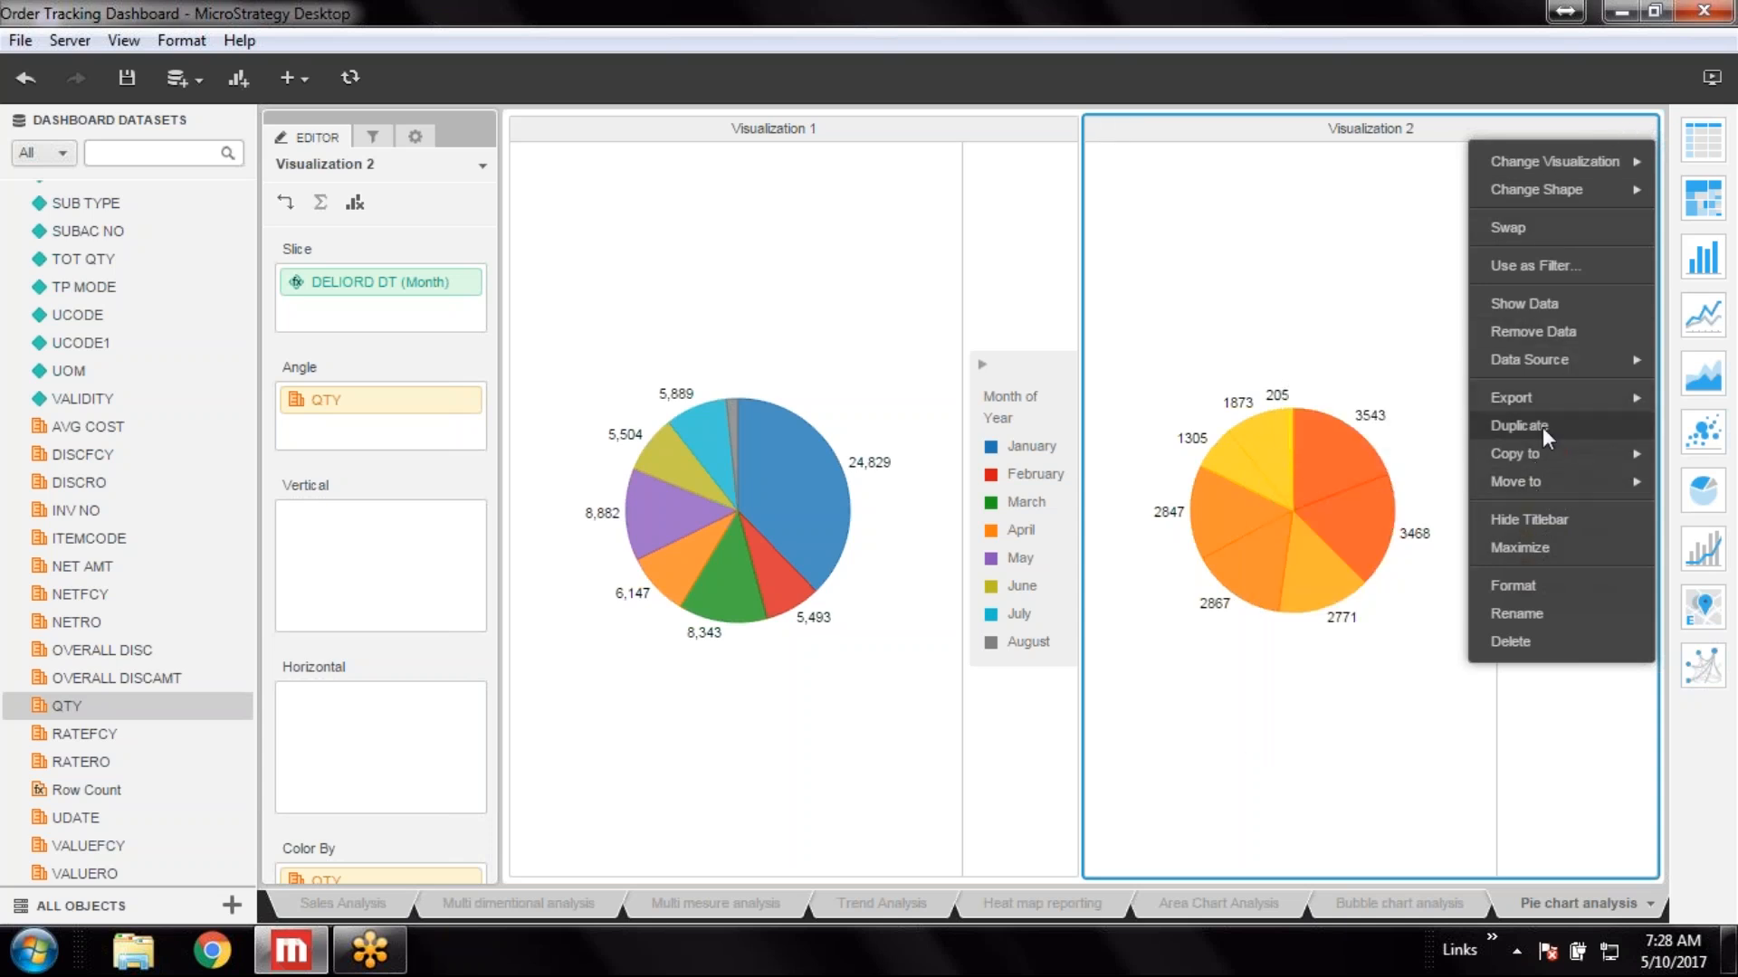
click(1542, 427)
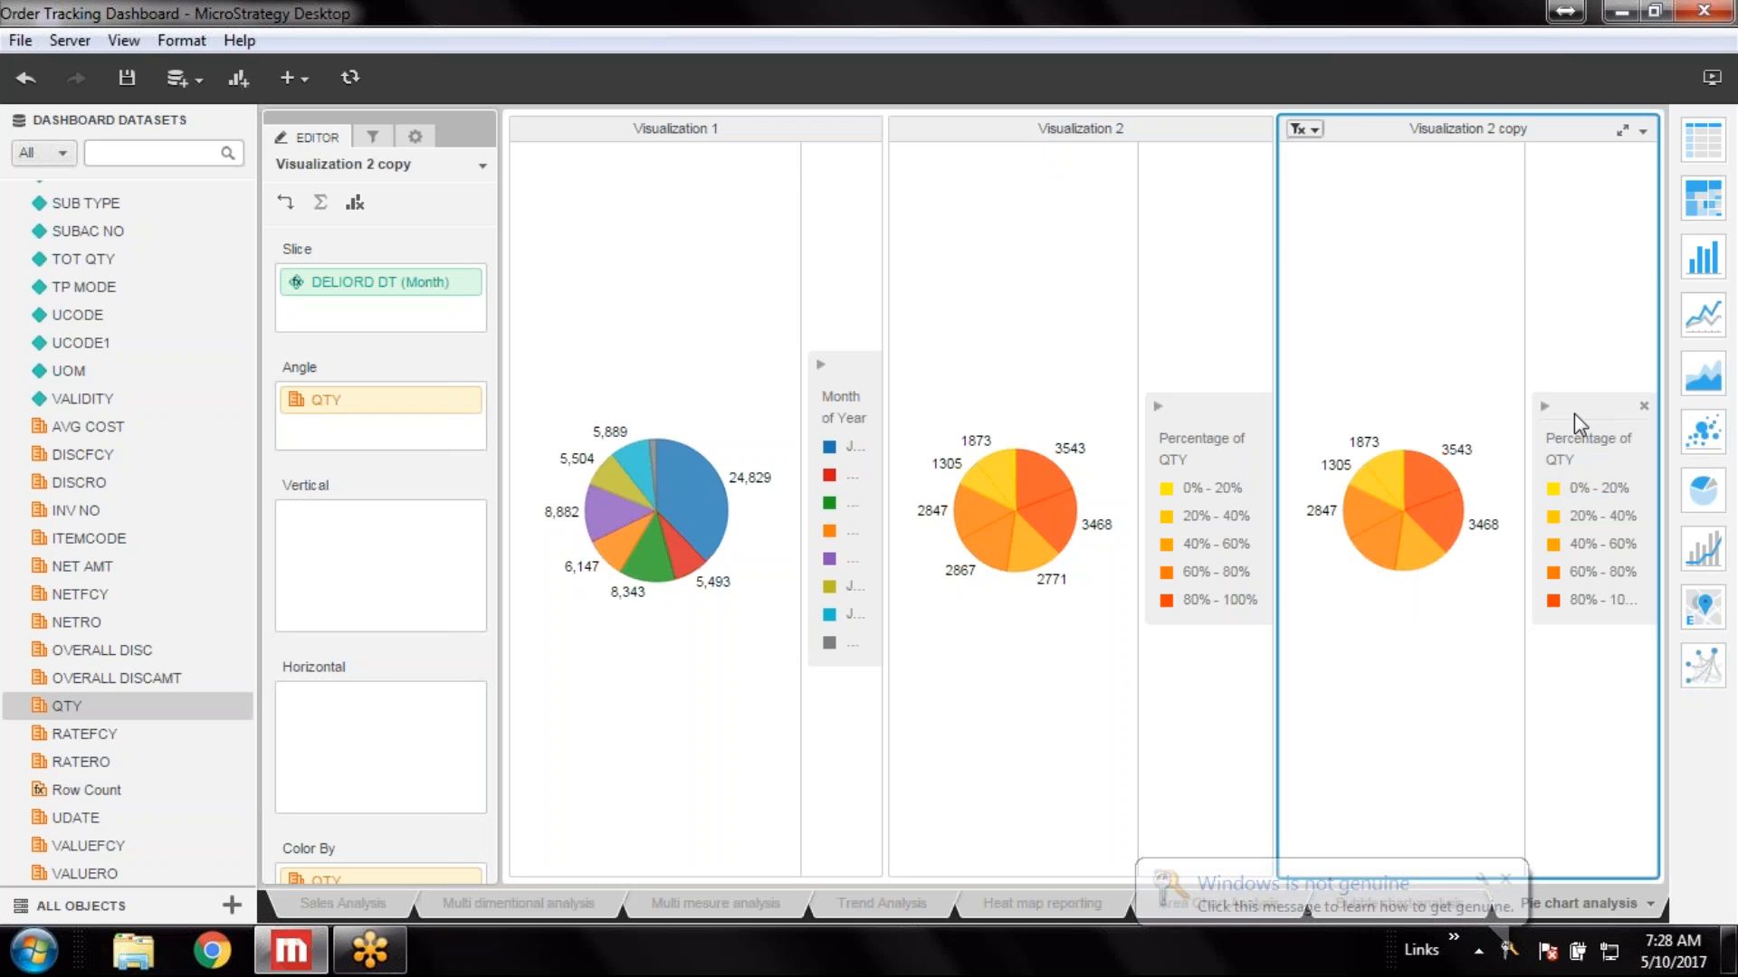
scroll(381, 543, down, 4)
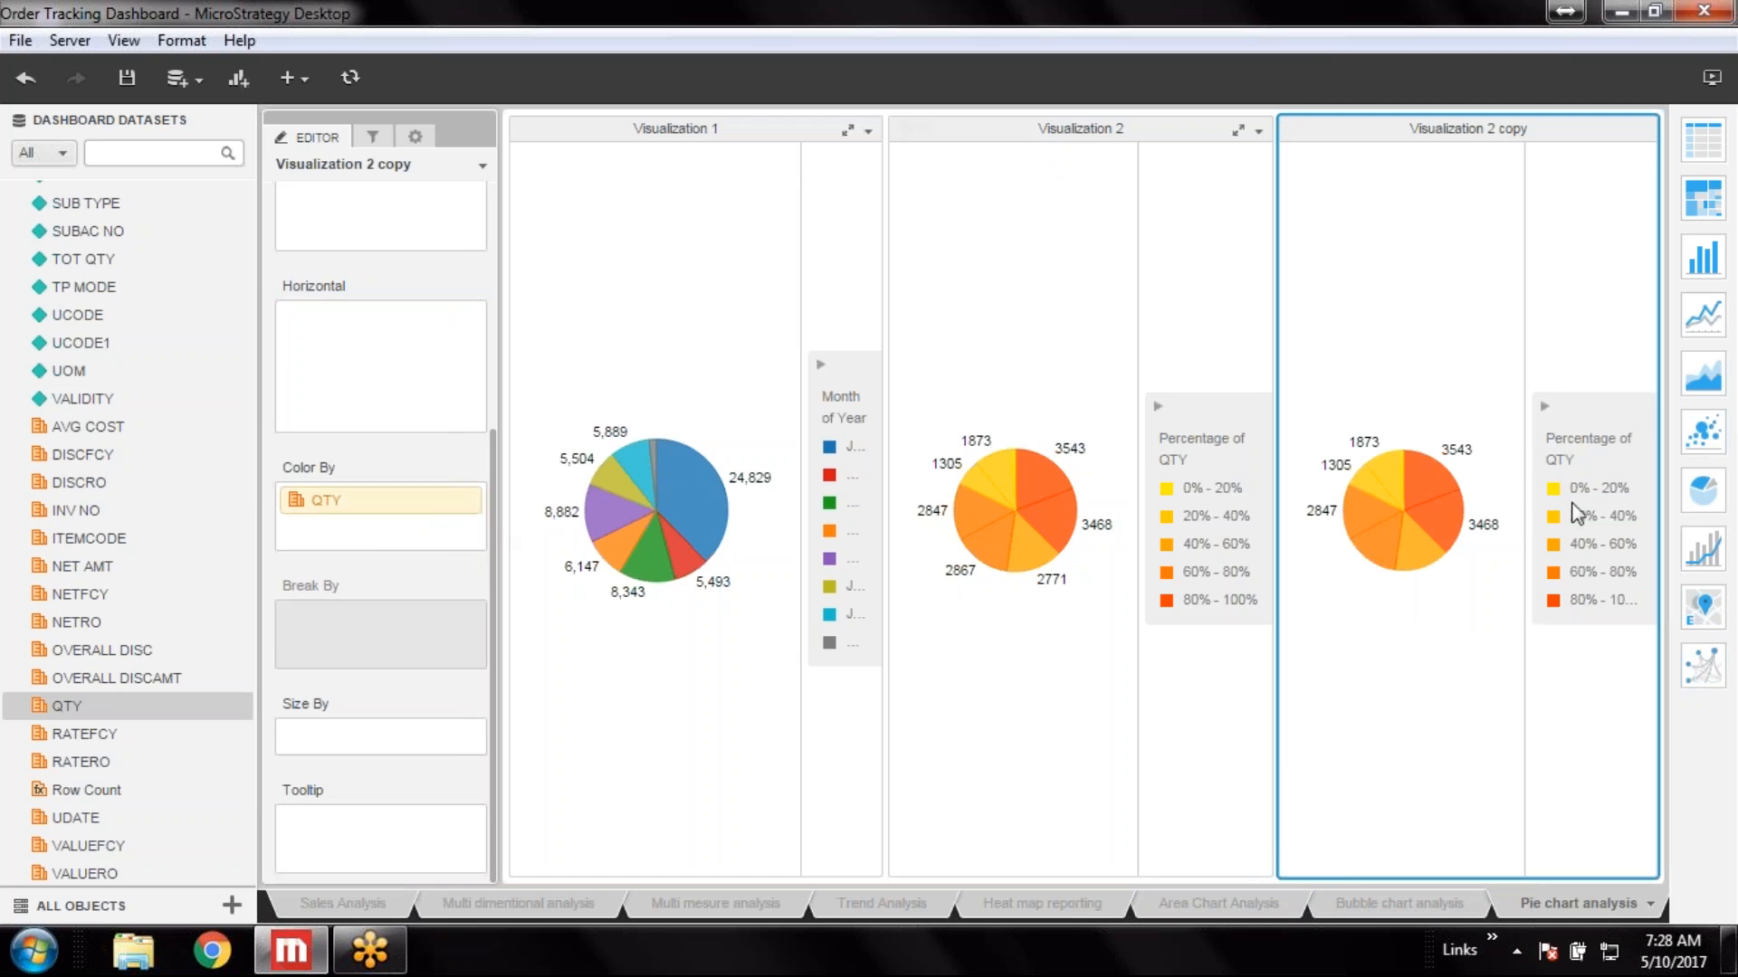
scroll(383, 414, up, 4)
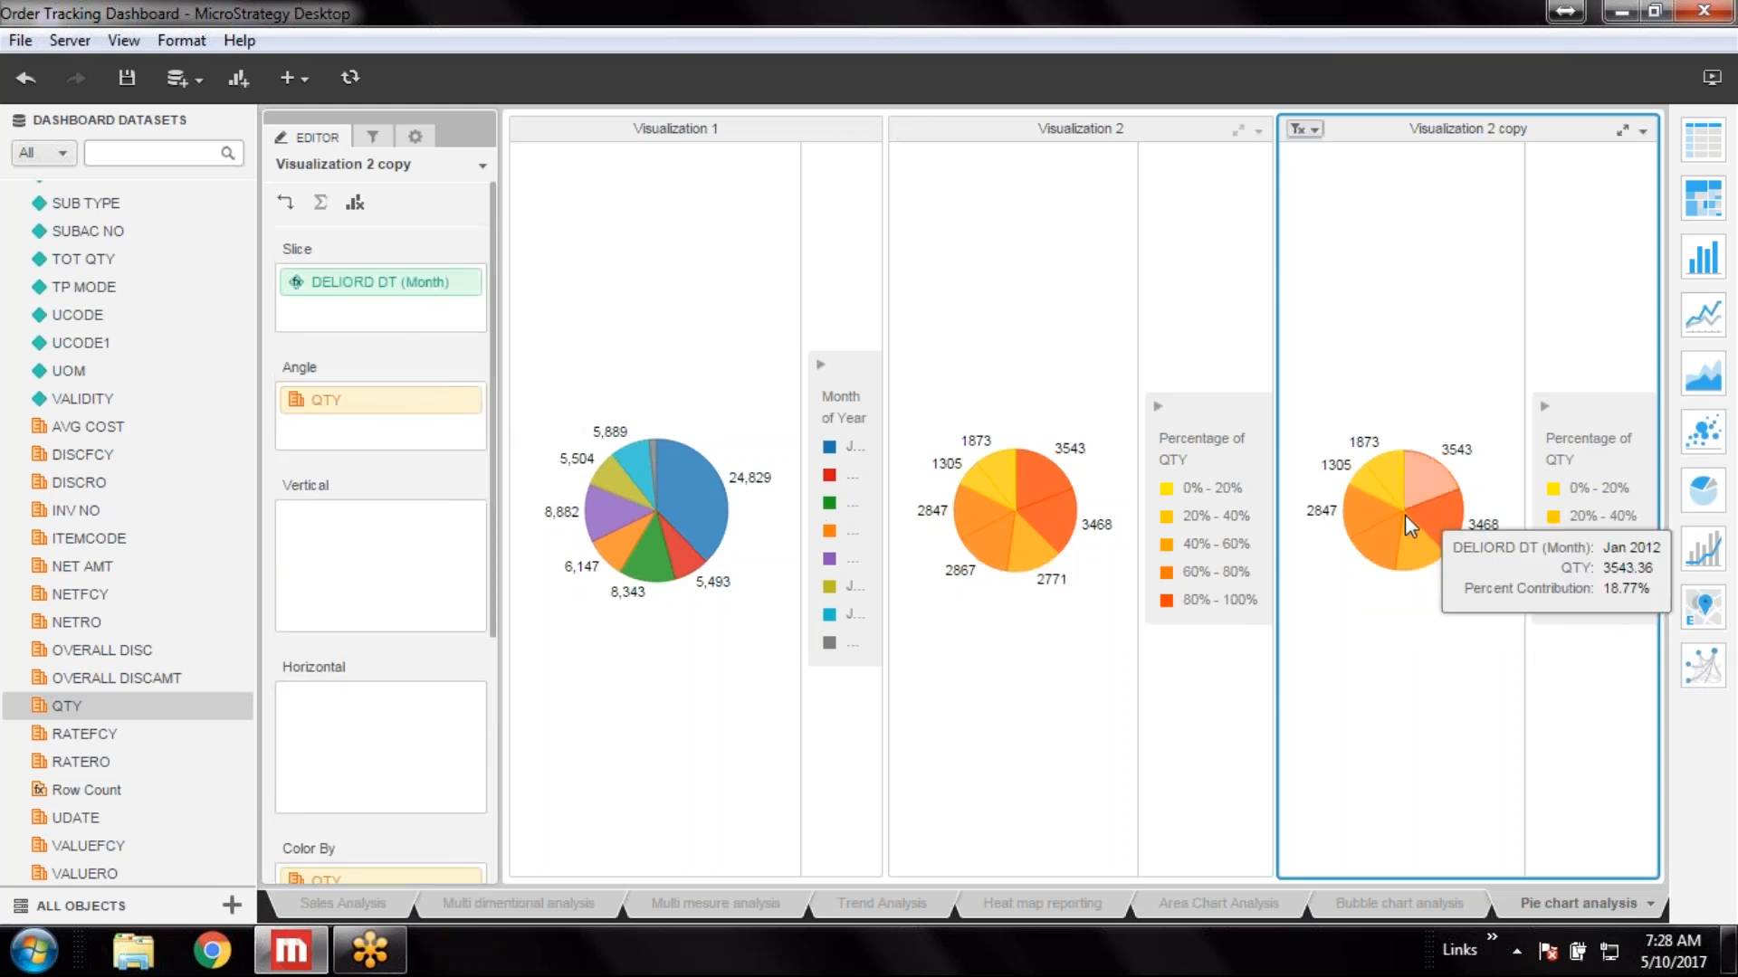
scroll(433, 738, down, 3)
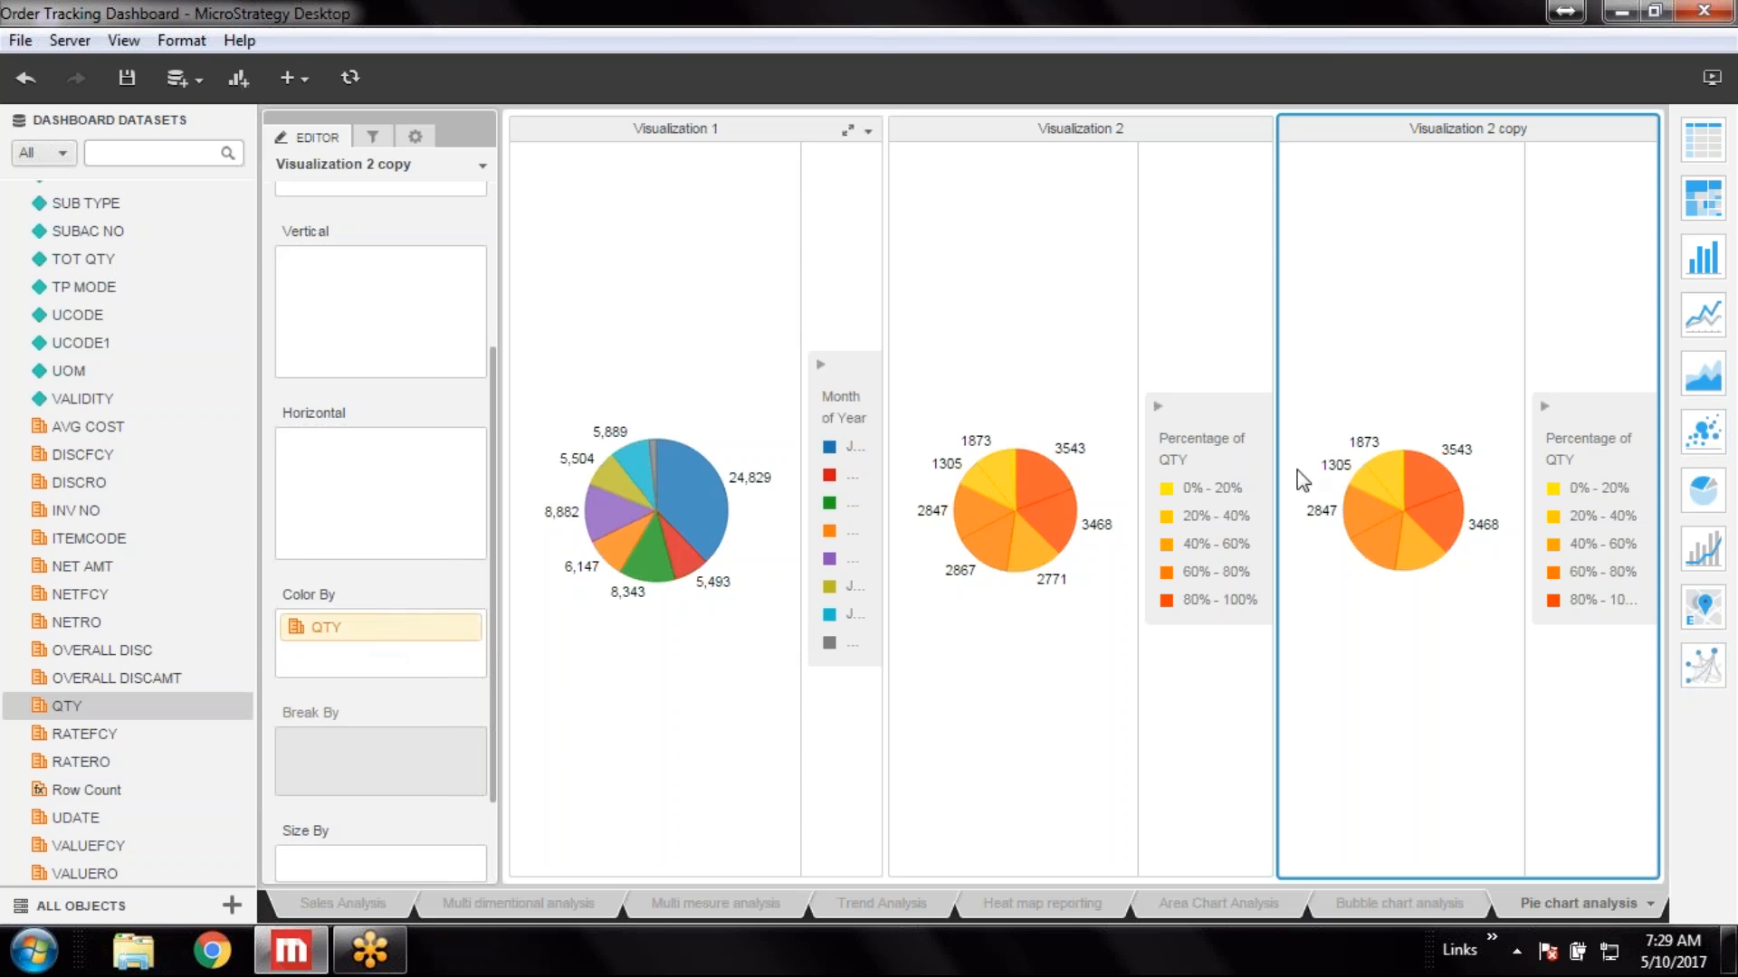
mouse_move(1372, 540)
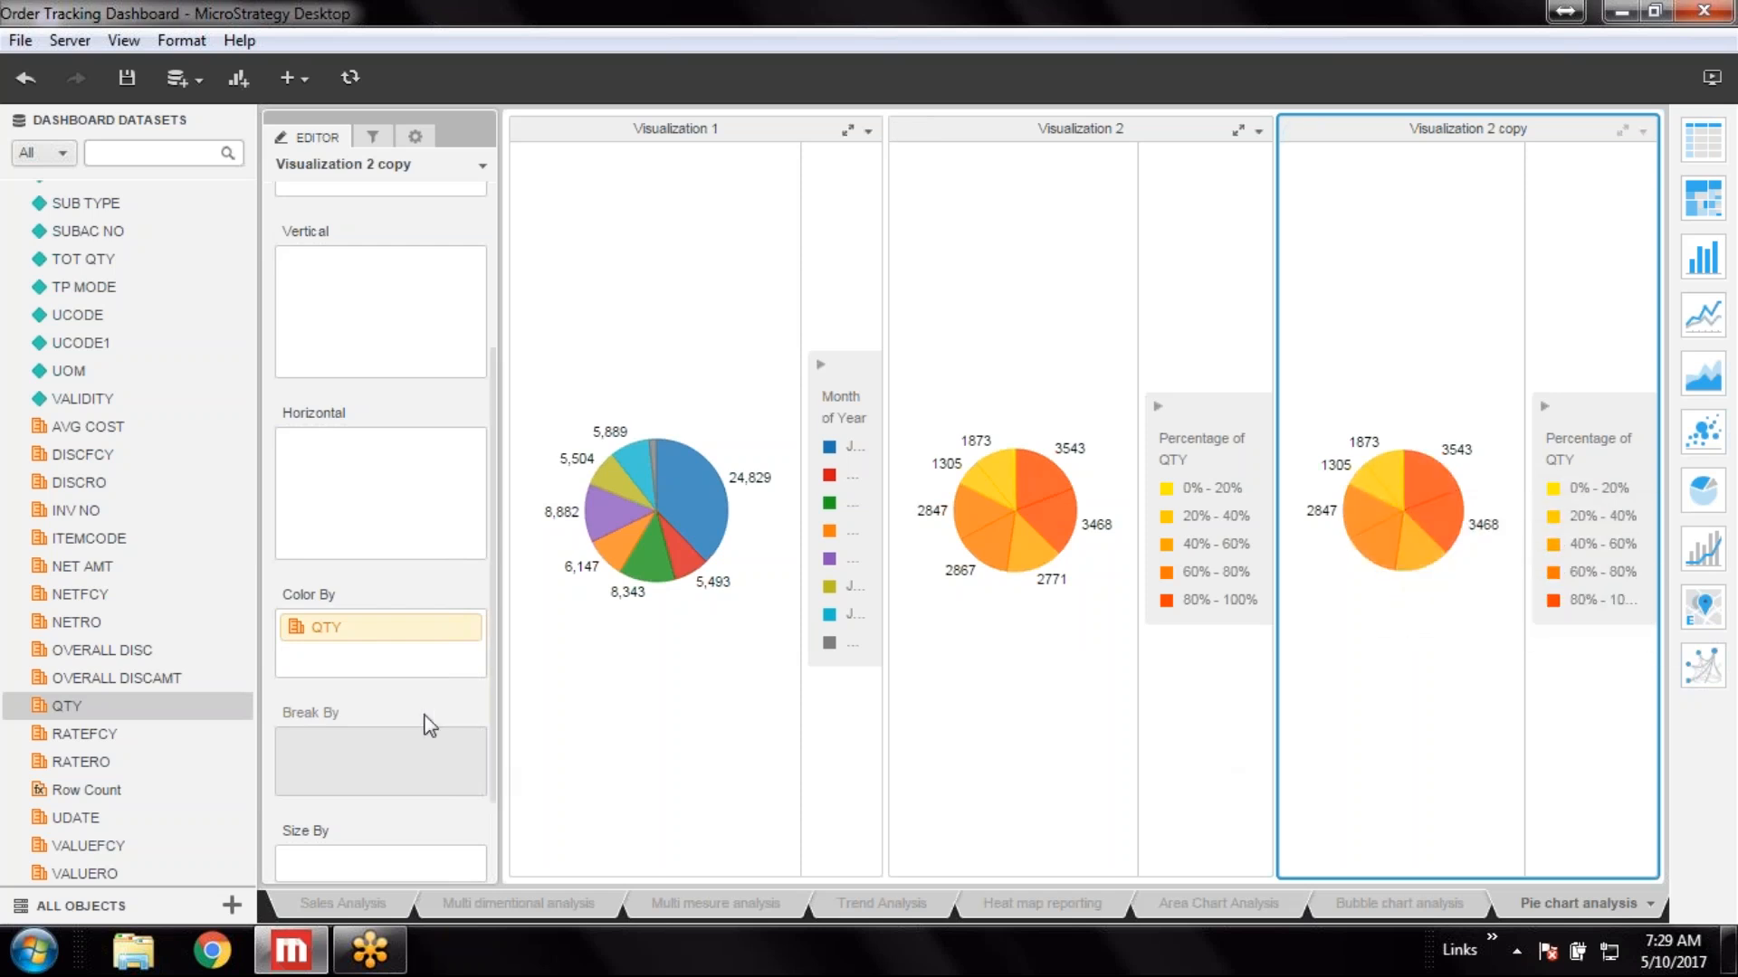
right_click(398, 626)
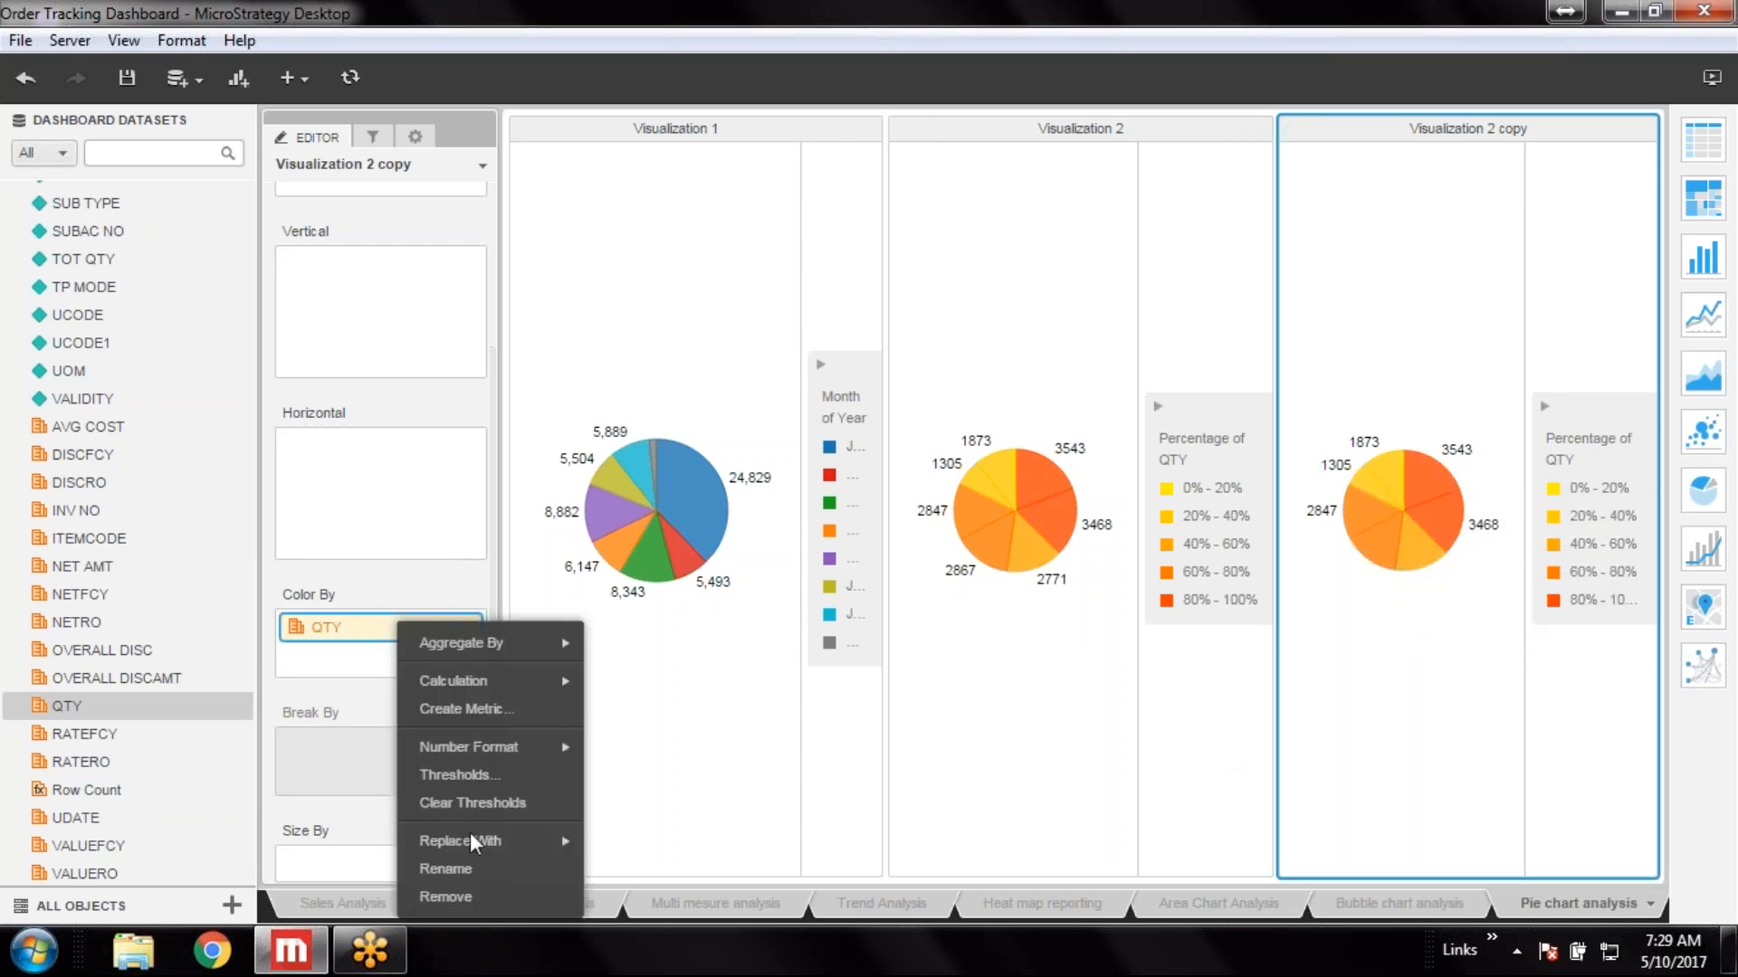
mouse_move(492, 838)
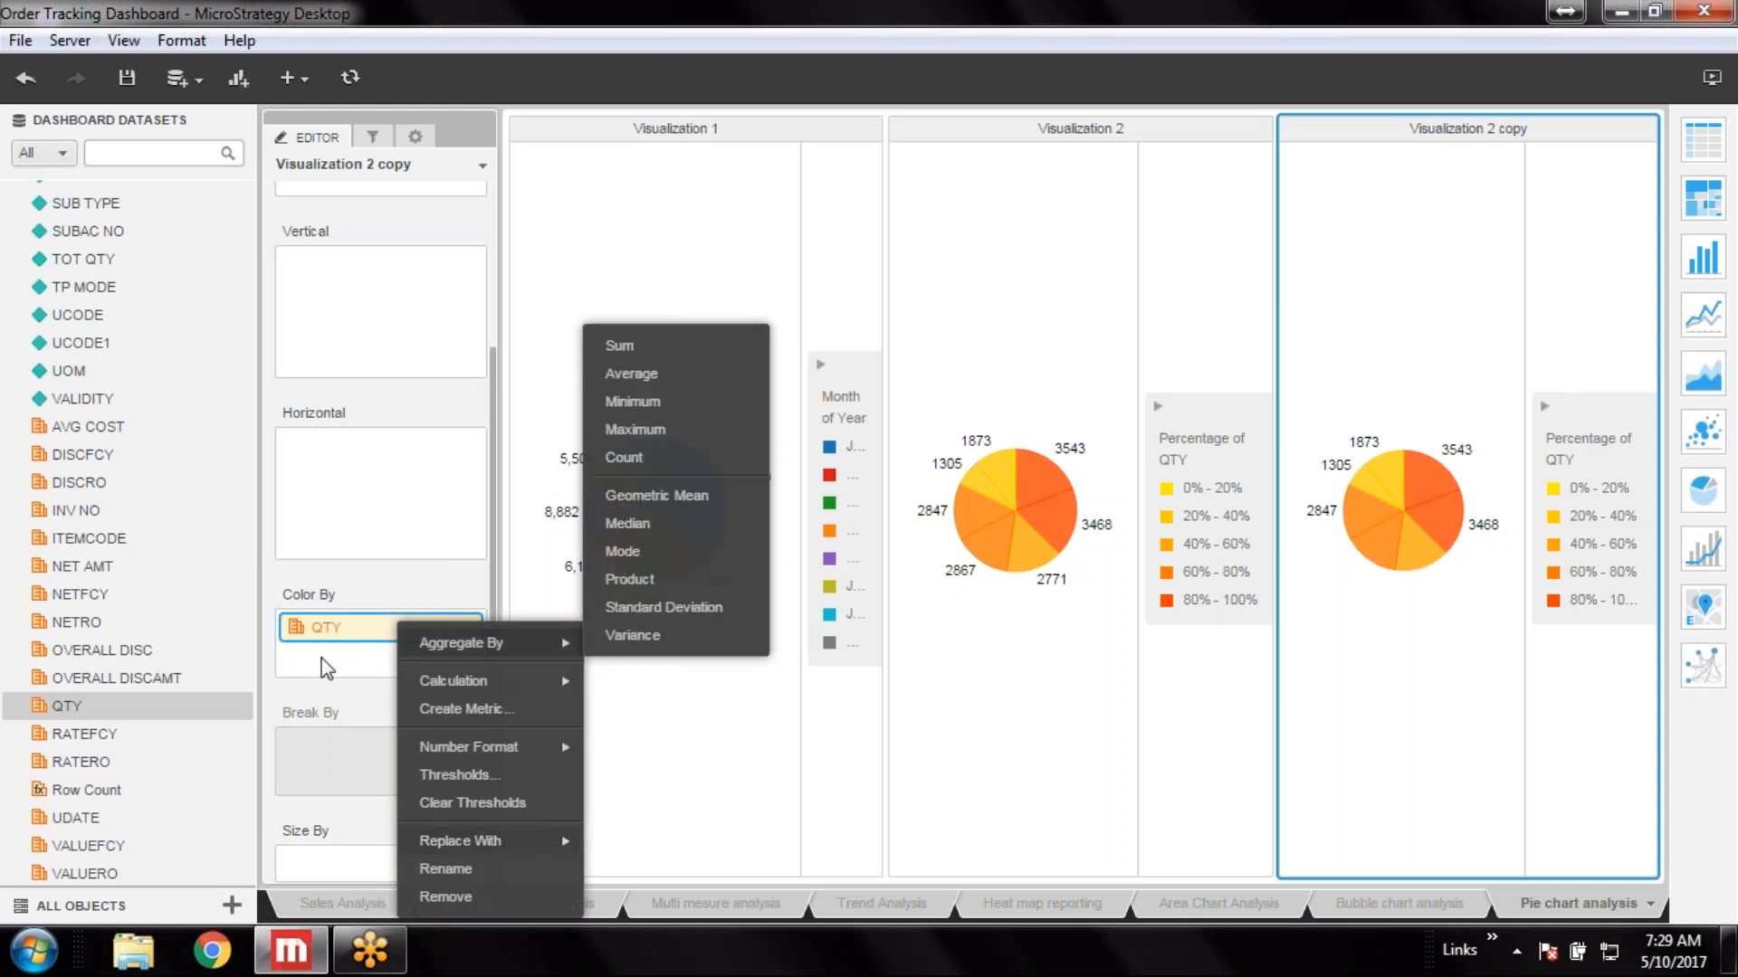
click(313, 692)
Color the copied pie's slices by DELIORD DT (Quarter of Year) in place of QTY
scroll(116, 415, up, 6)
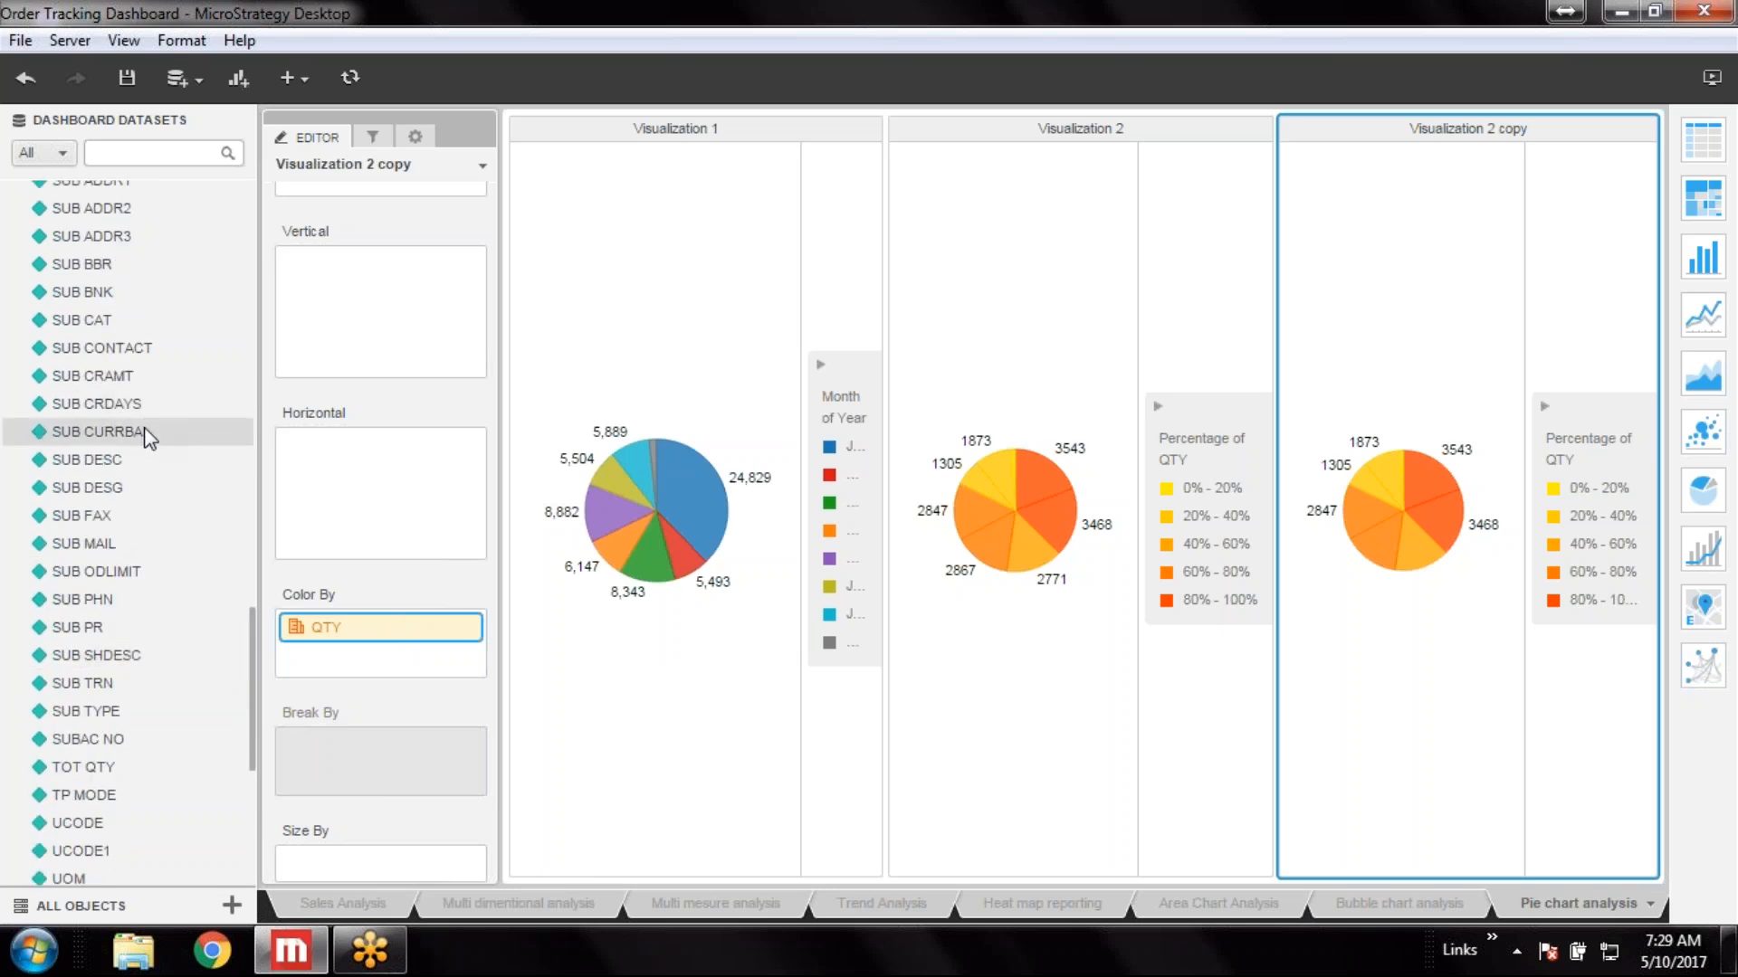
scroll(149, 439, up, 15)
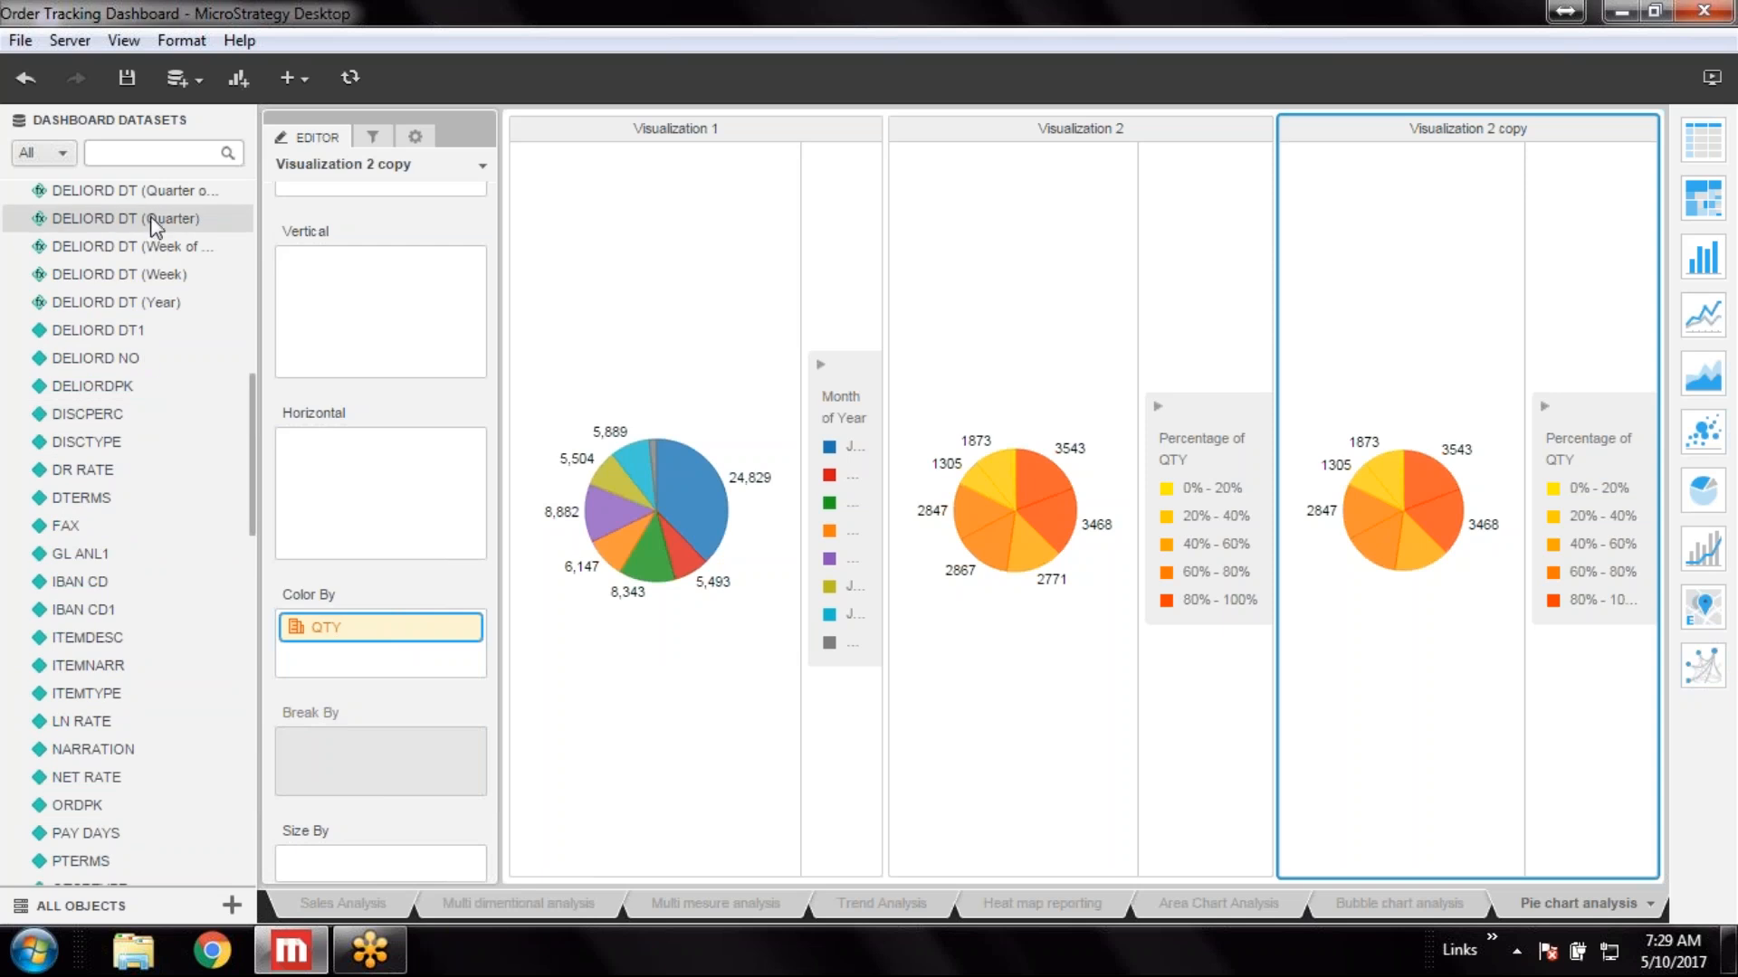
drag(161, 196, 310, 660)
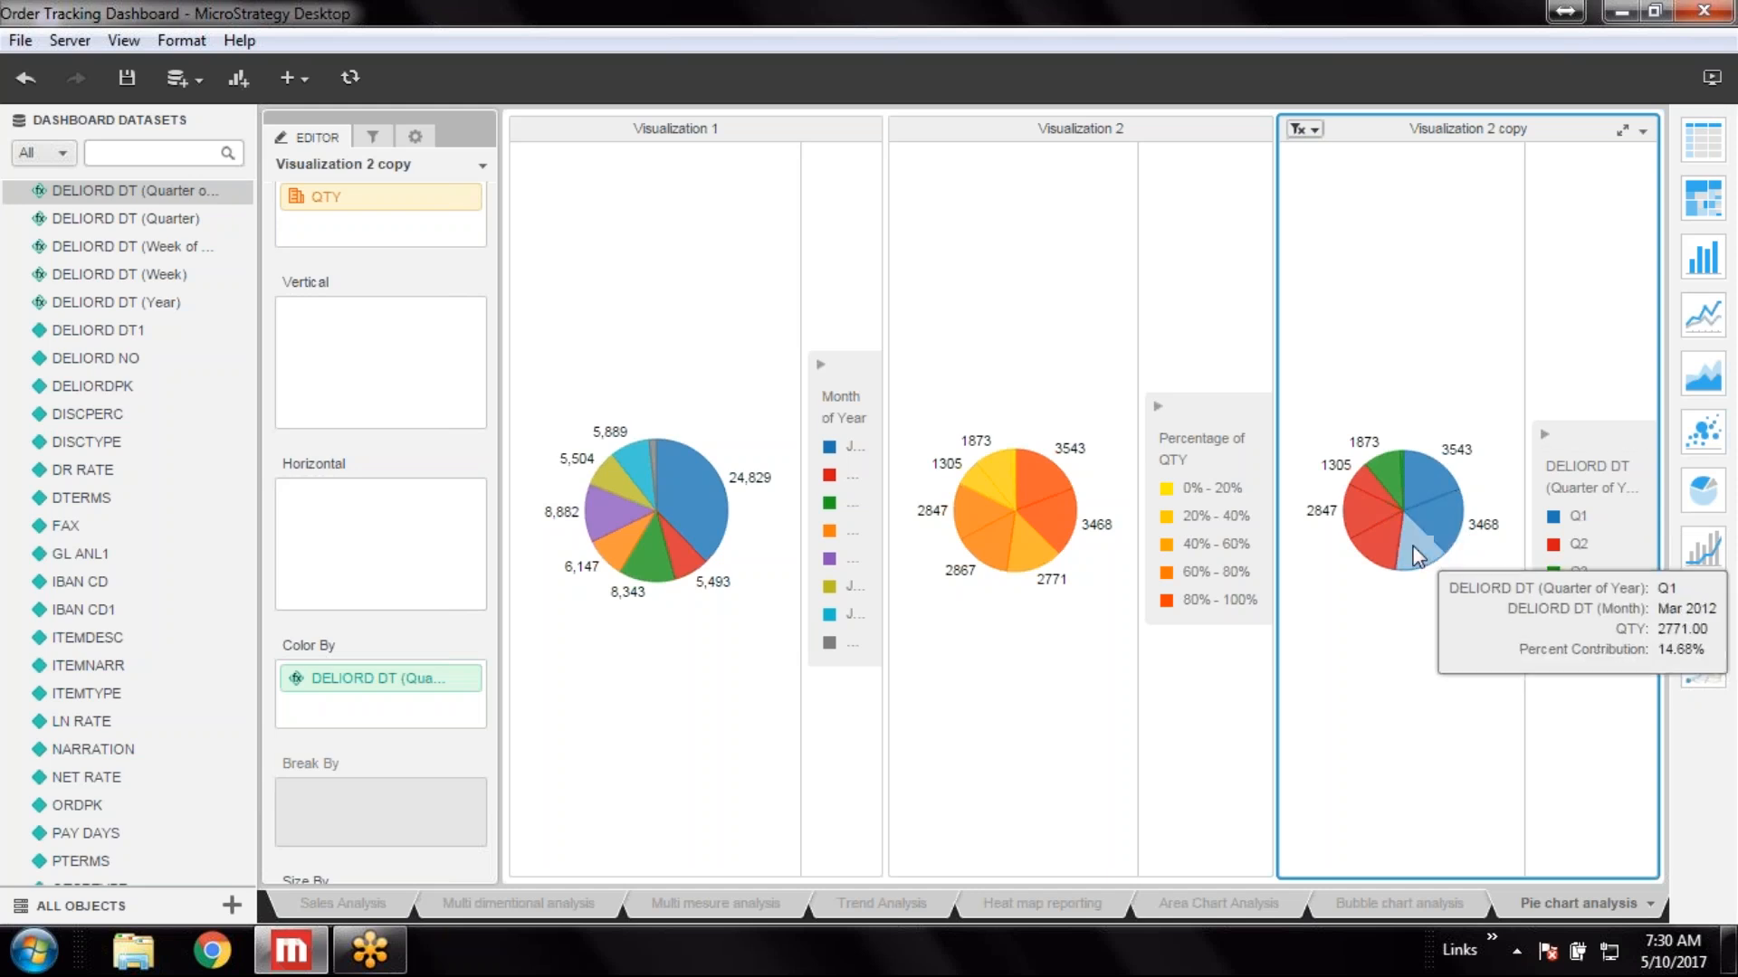
mouse_move(1427, 472)
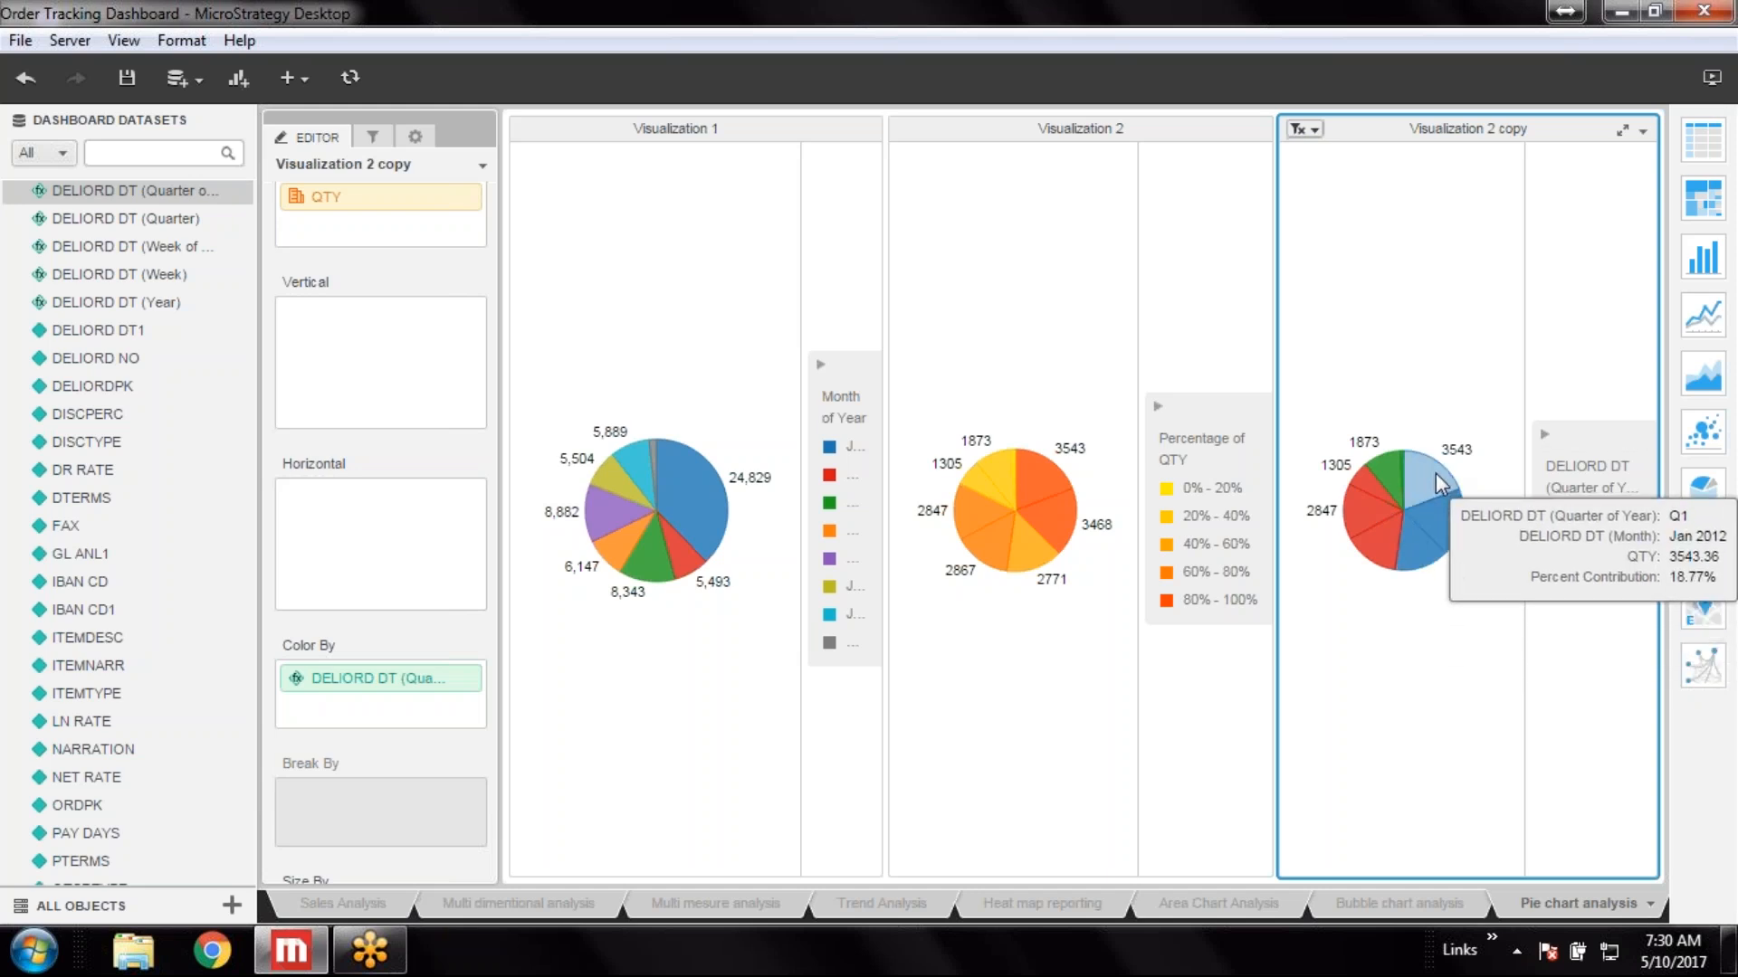
mouse_move(1442, 507)
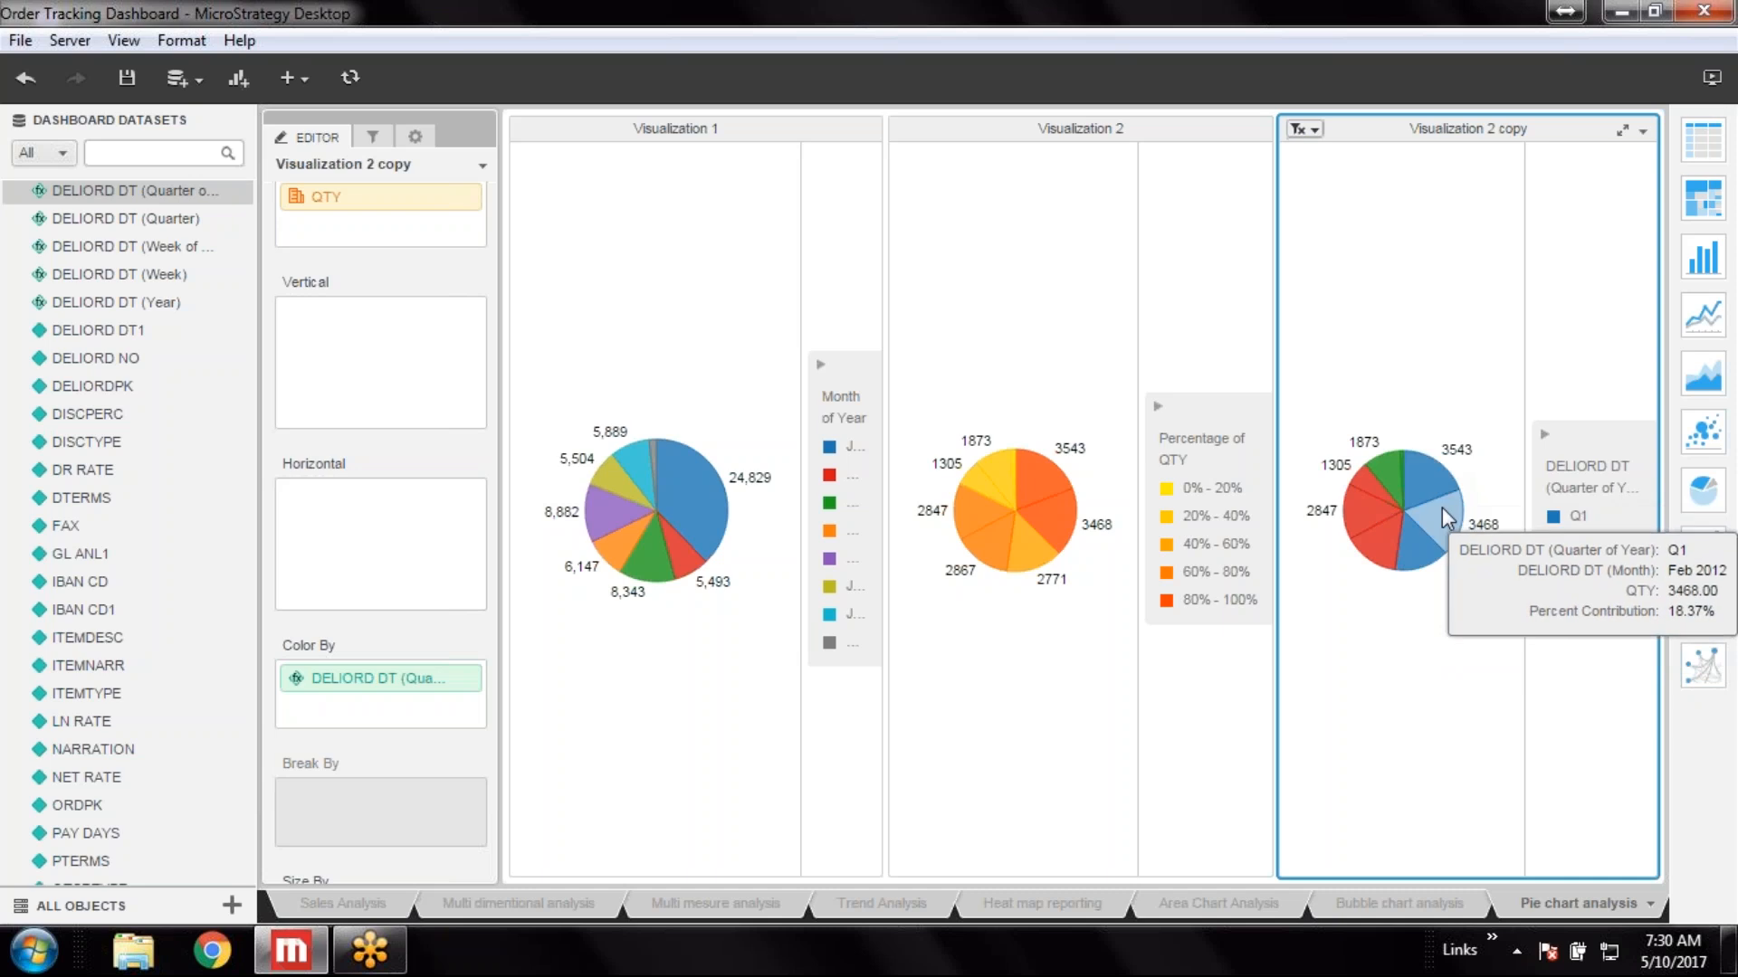
mouse_move(1423, 551)
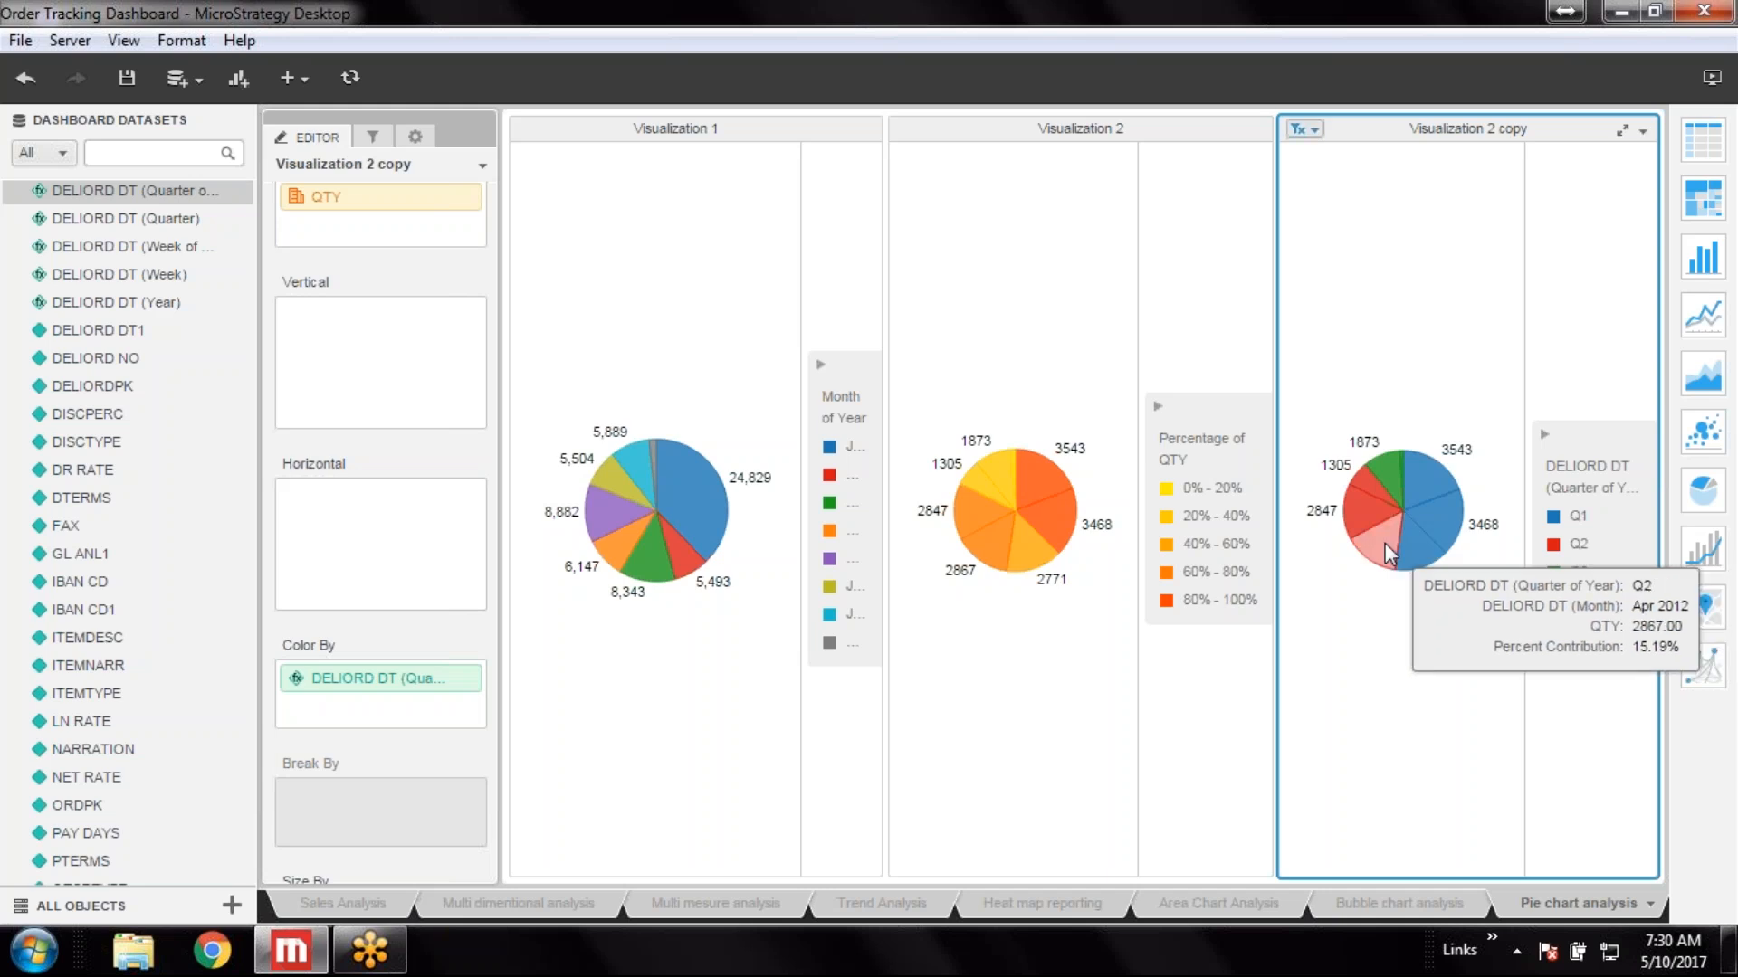
mouse_move(1355, 480)
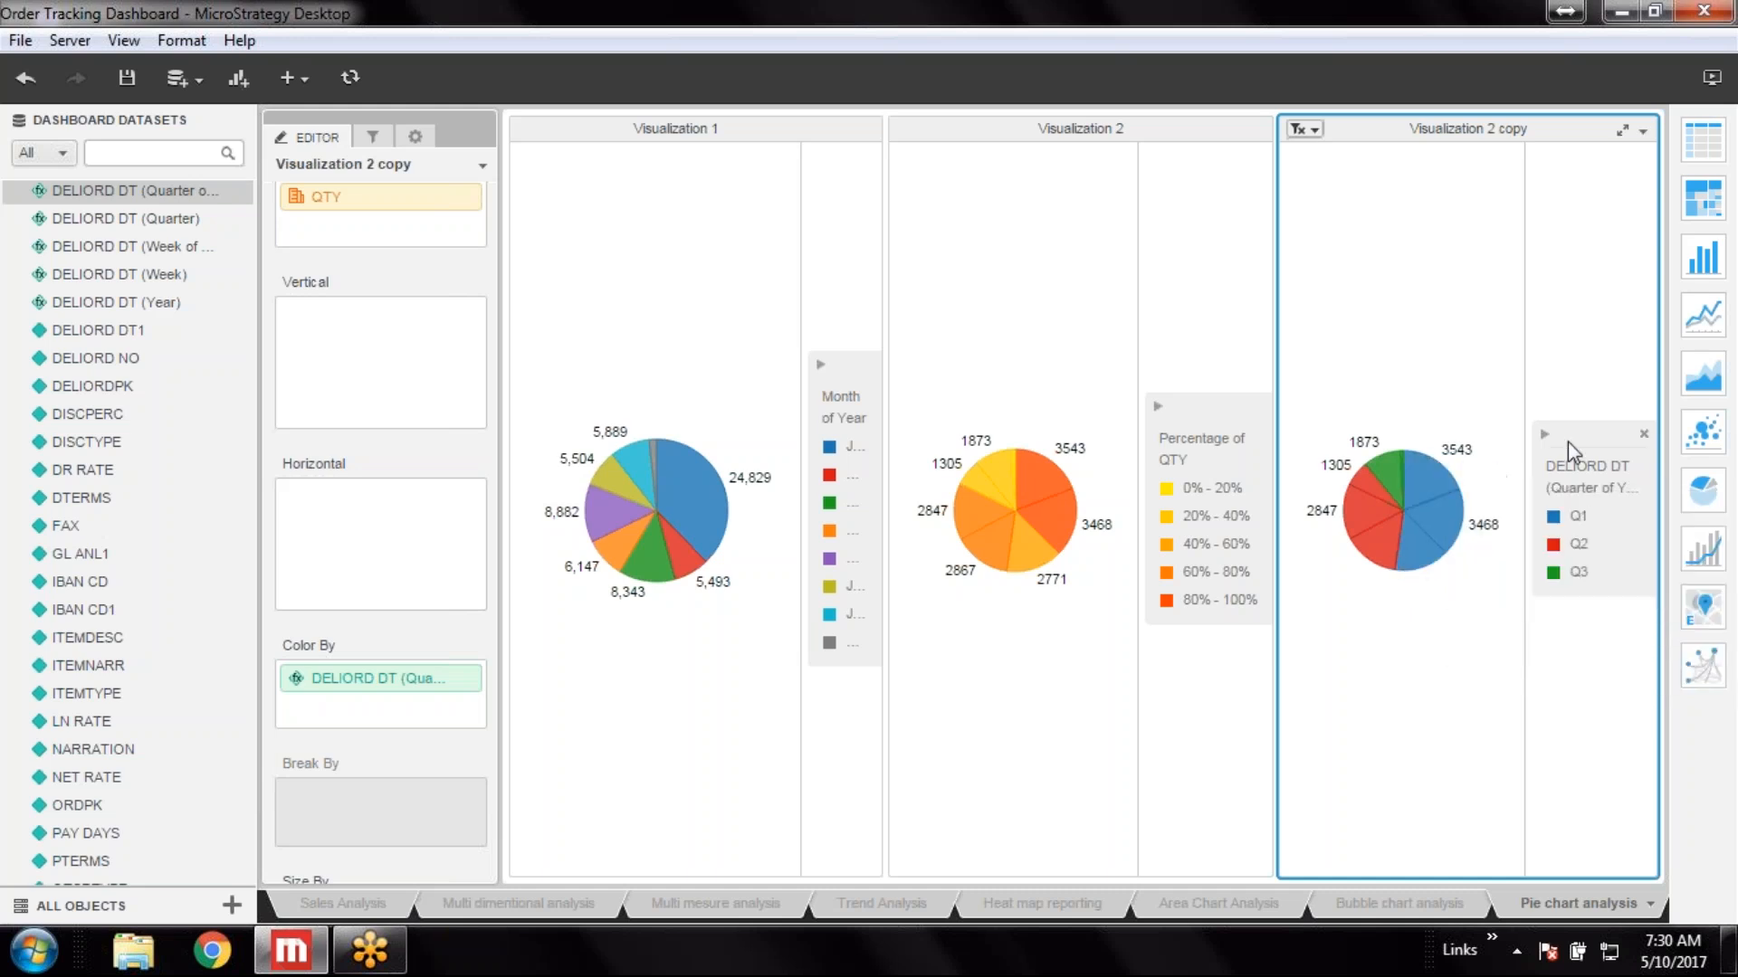
Rename the Color By attribute to Quarter and save the dashboard
right_click(379, 681)
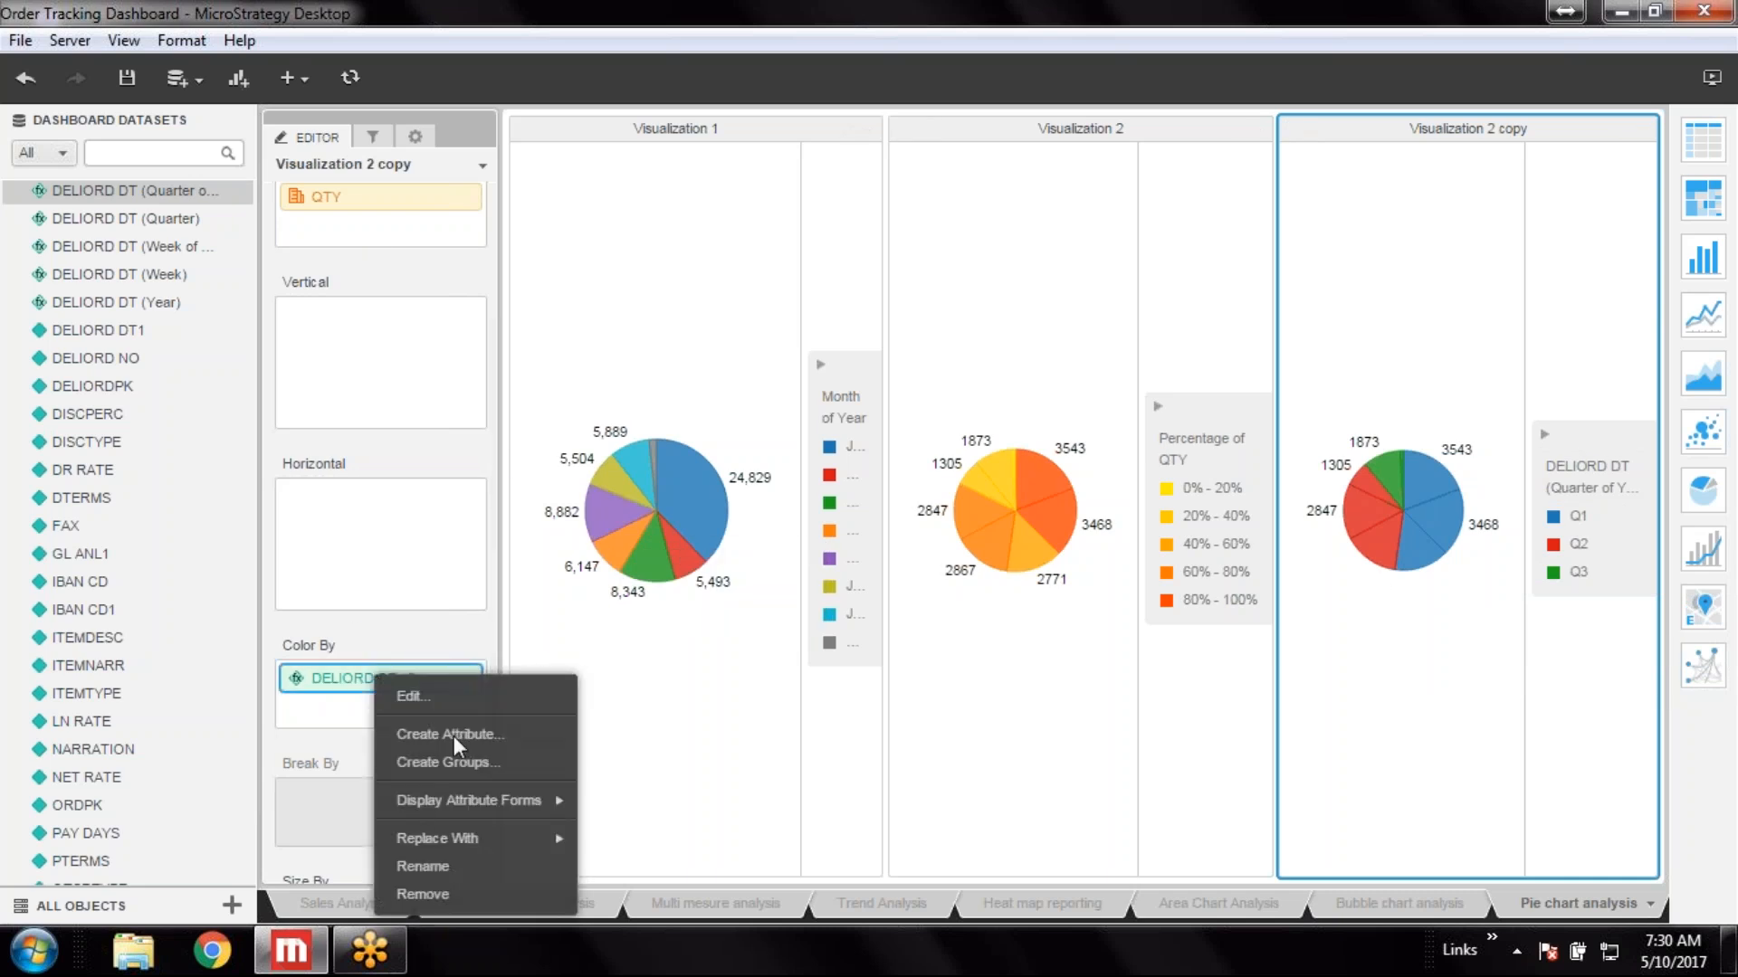
click(427, 870)
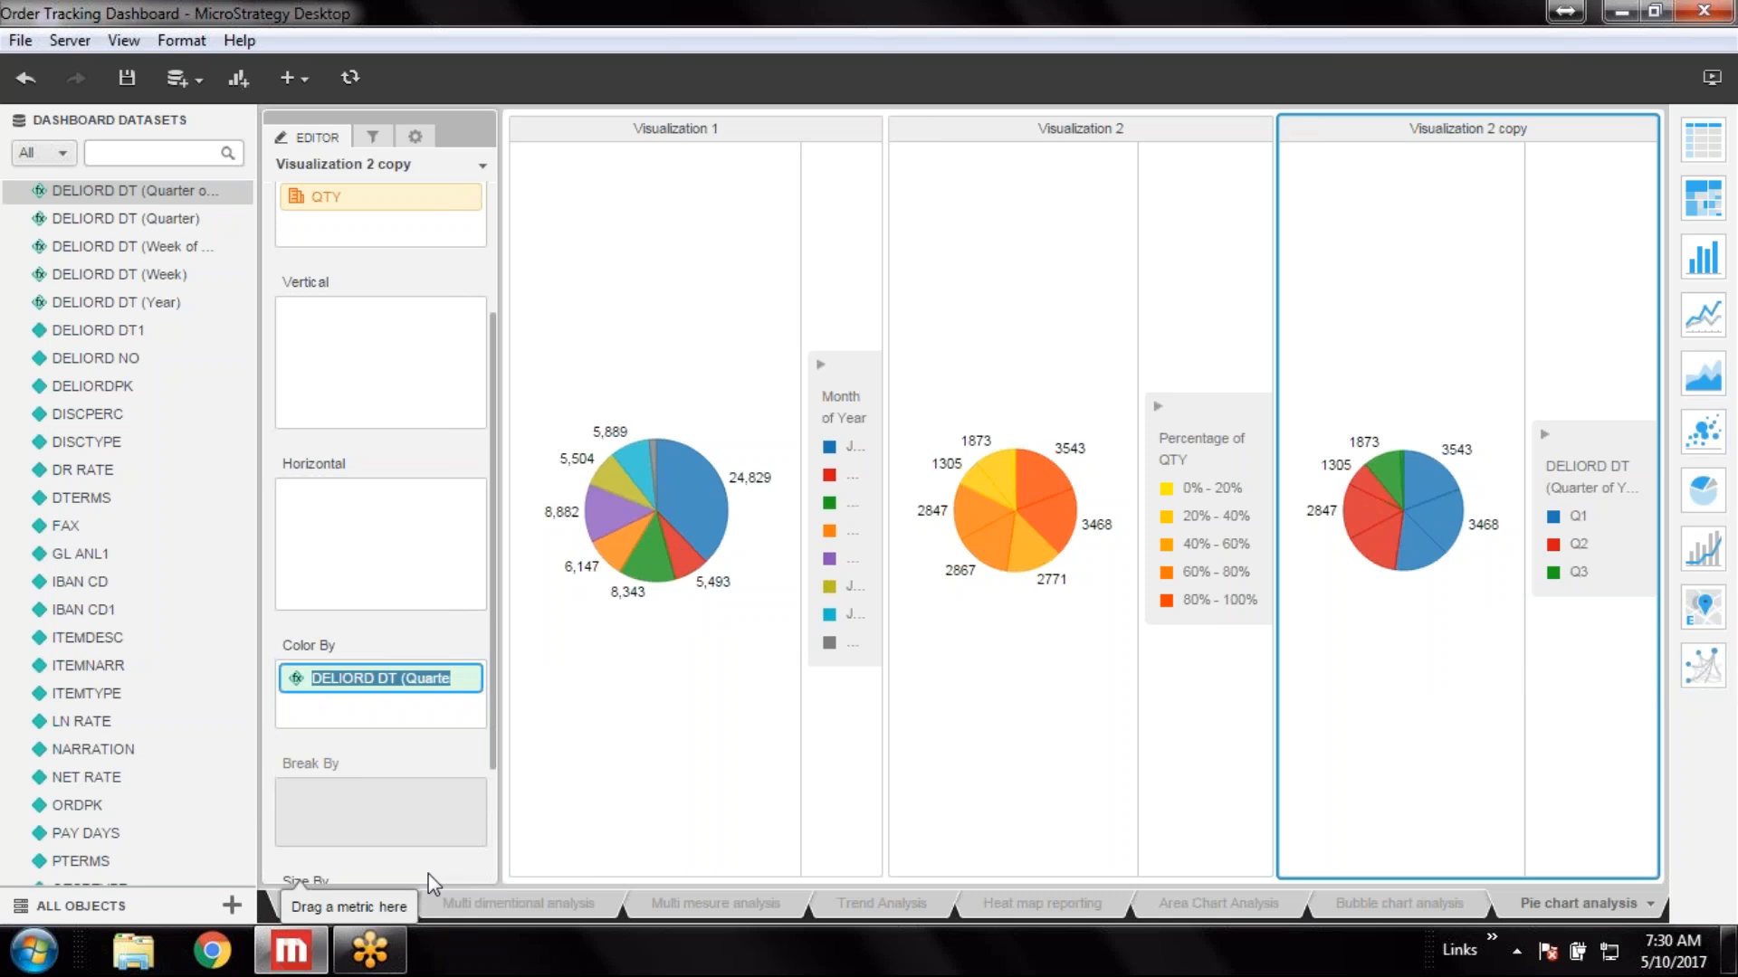
text(Quarter)
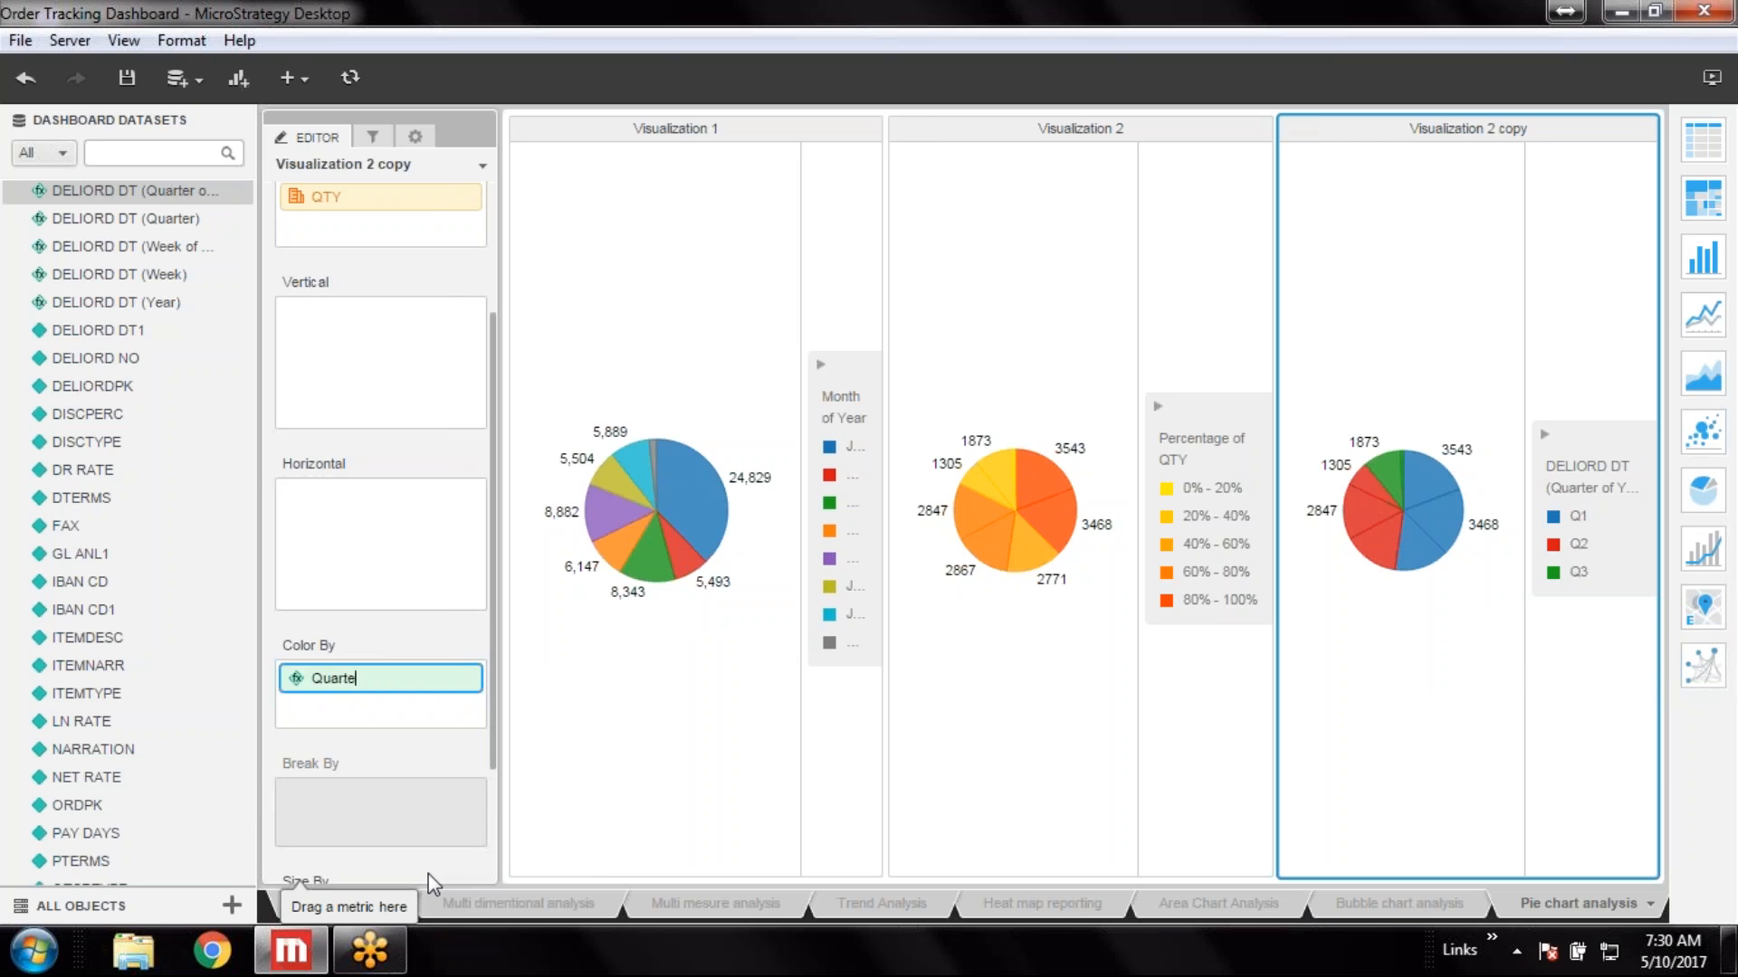
key(Return)
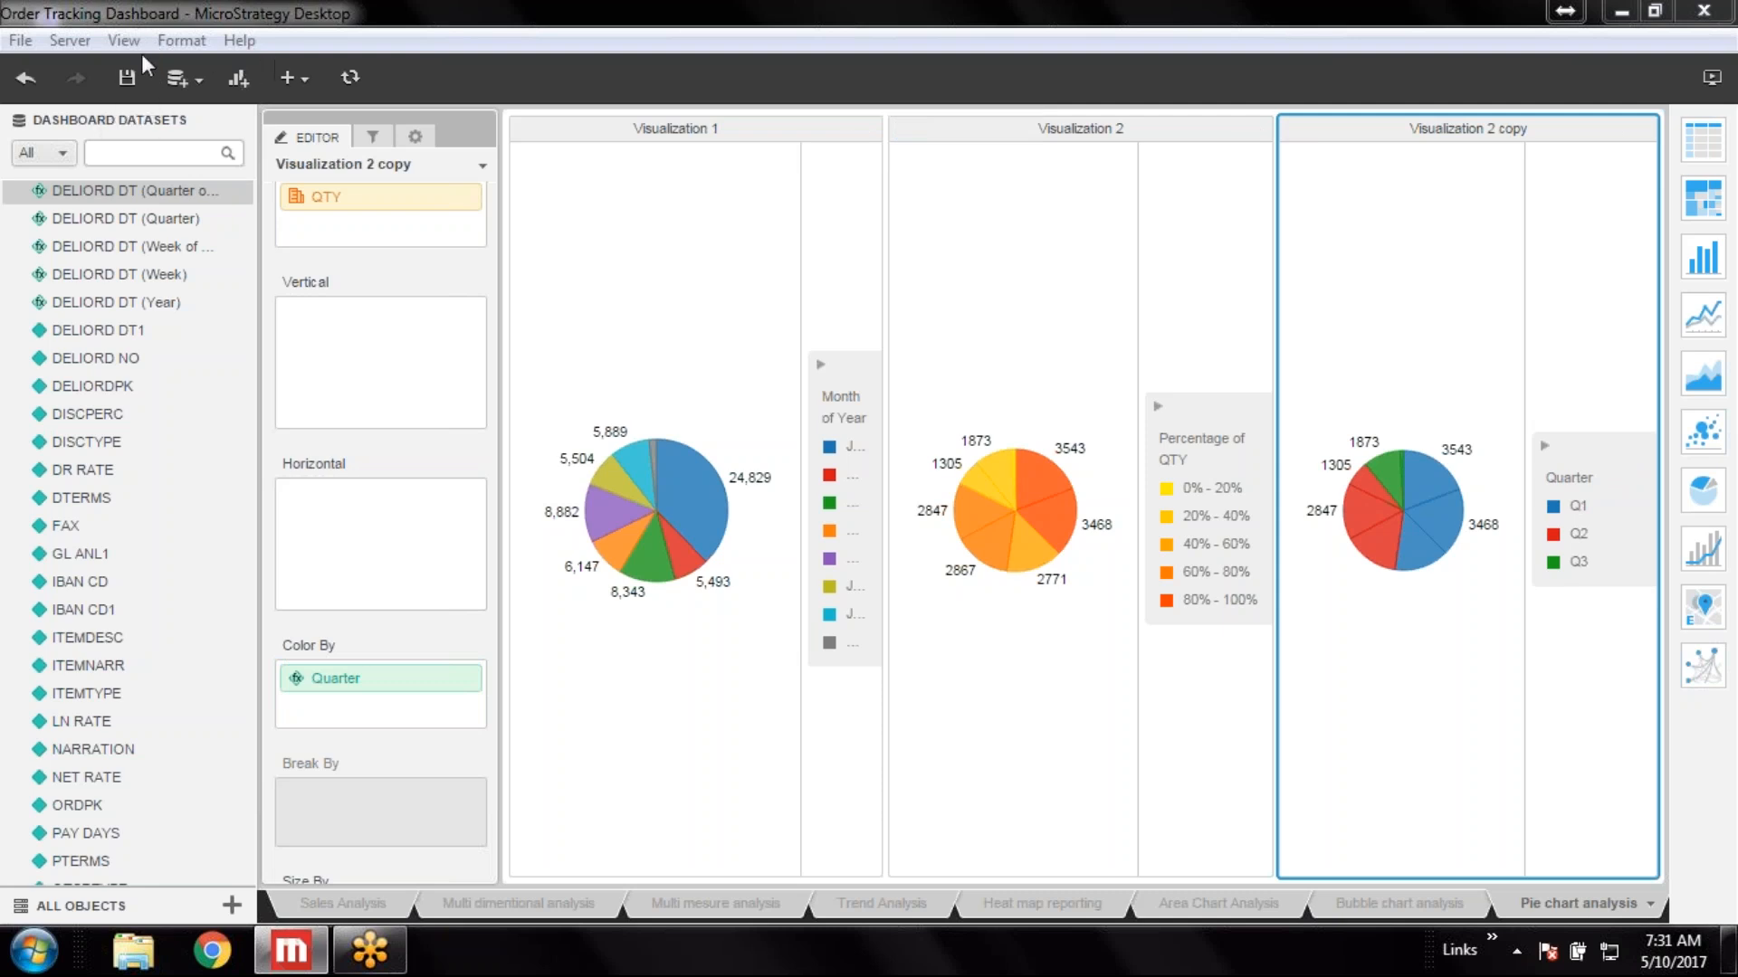
click(125, 78)
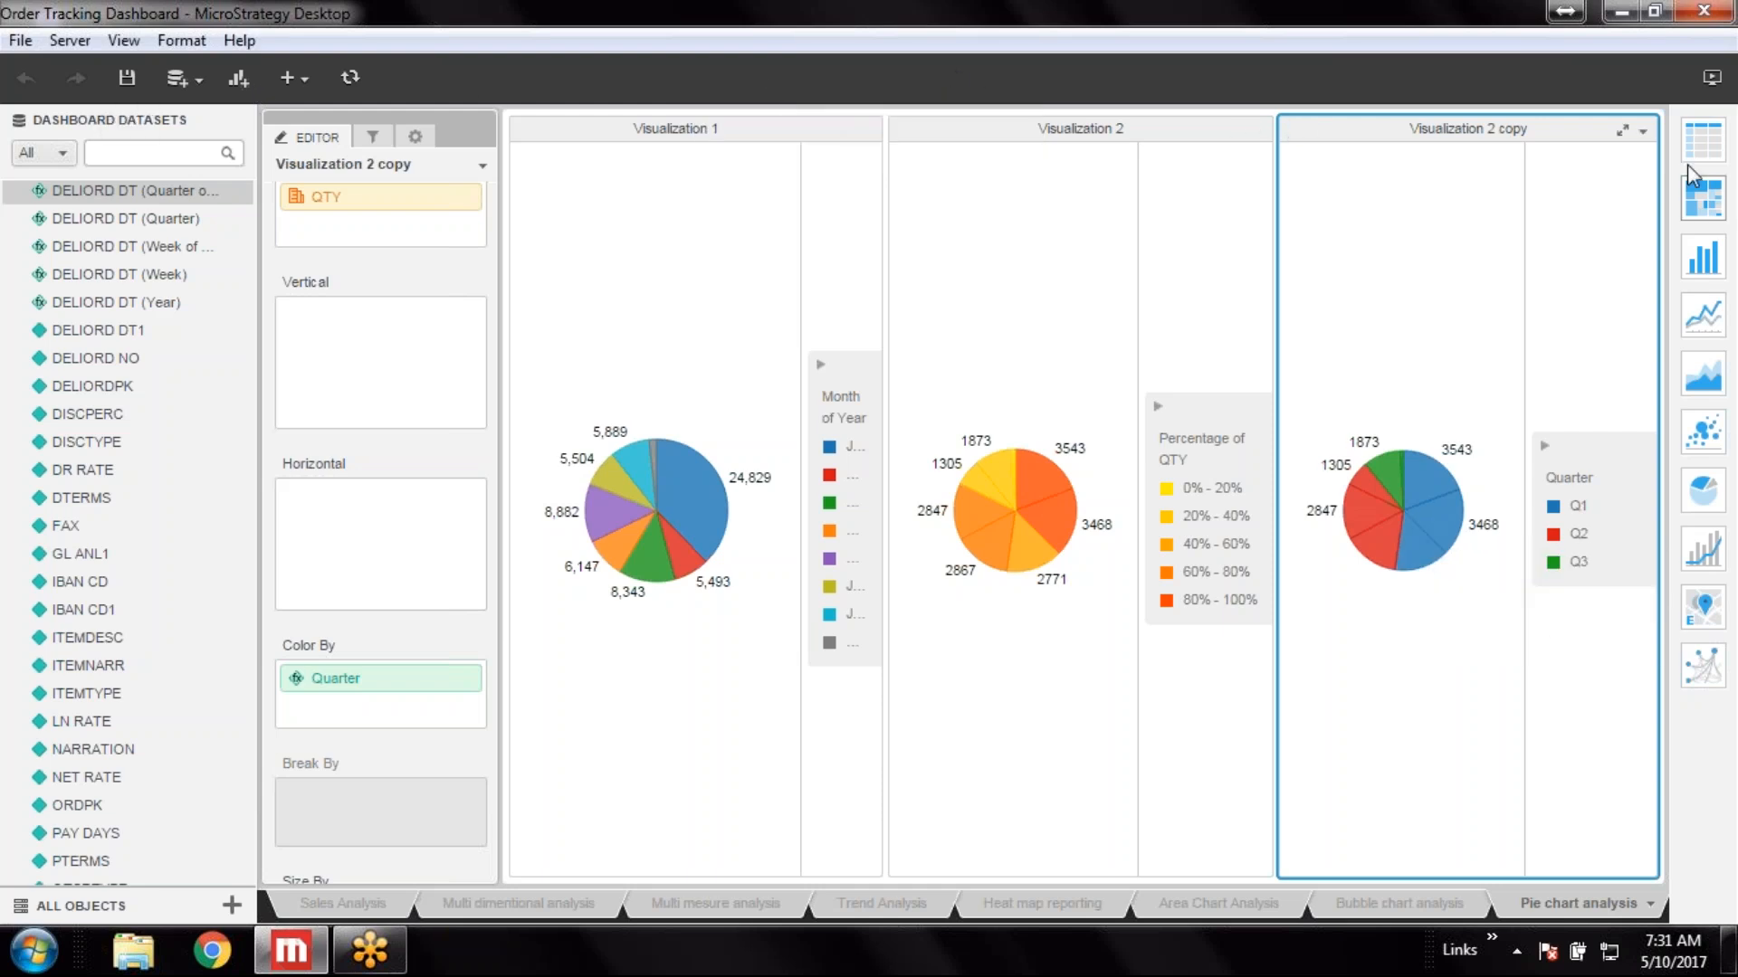
Preview the pie chart sheet in Presentation Mode, then leave it
click(1713, 79)
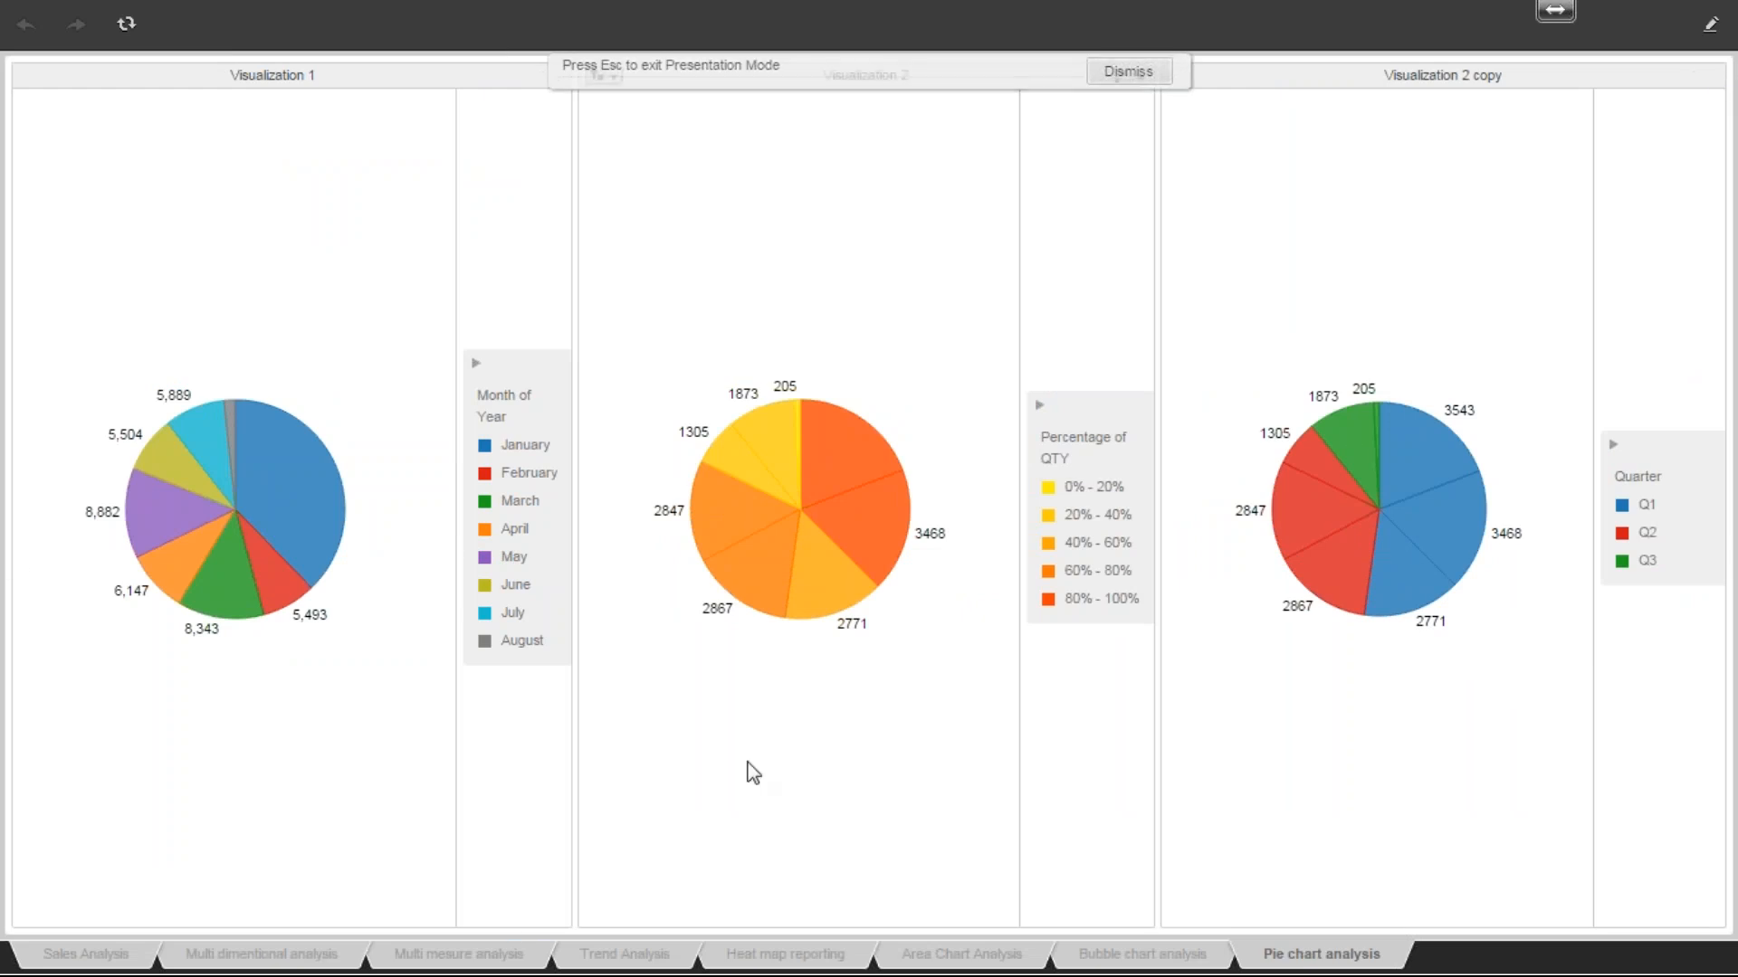
mouse_move(266, 456)
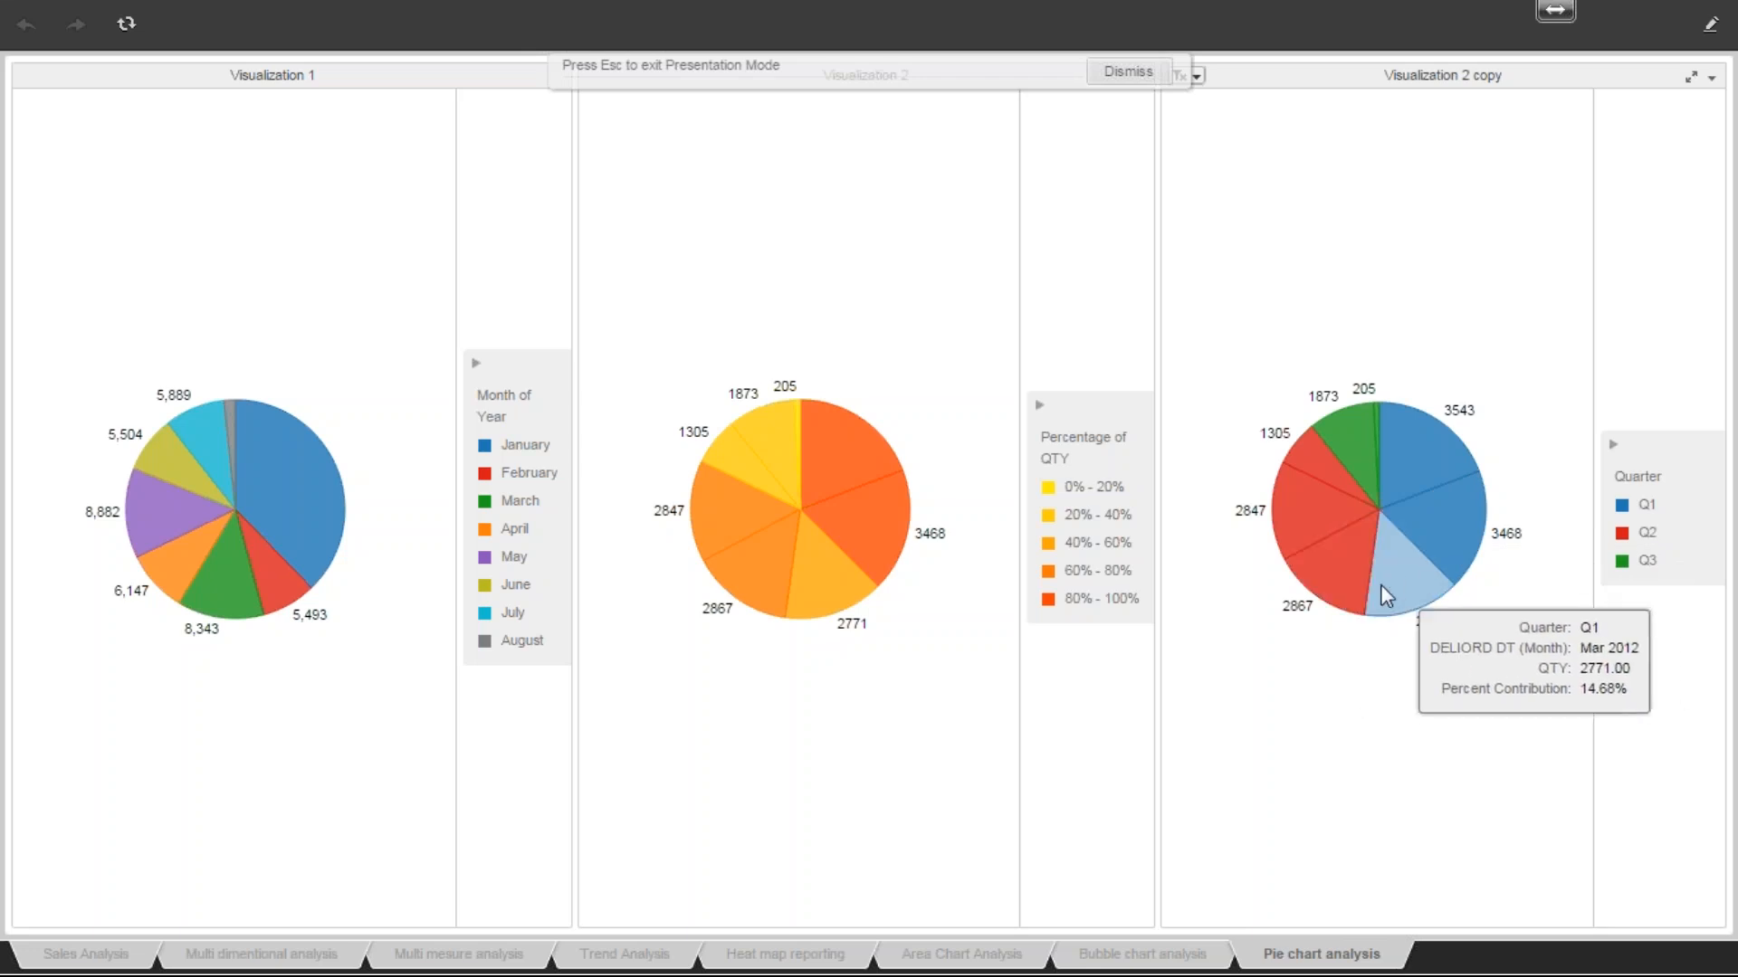
key(Escape)
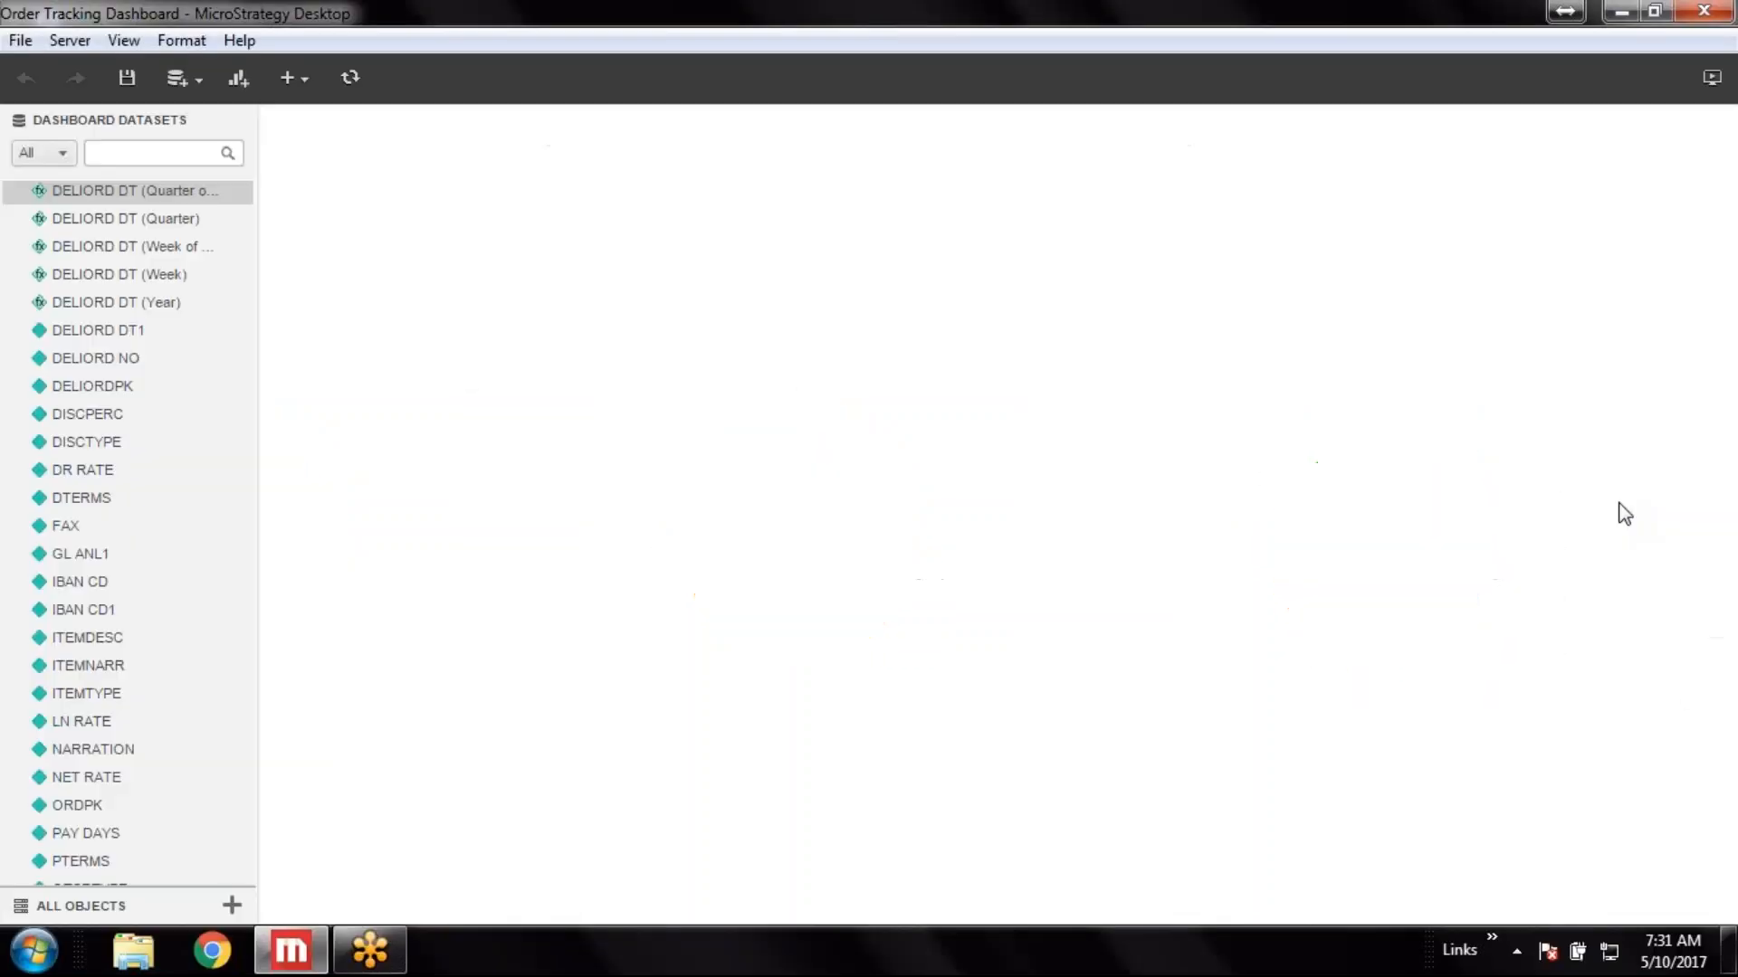
Save the dashboard and add a new sheet after Pie chart analysis
click(127, 80)
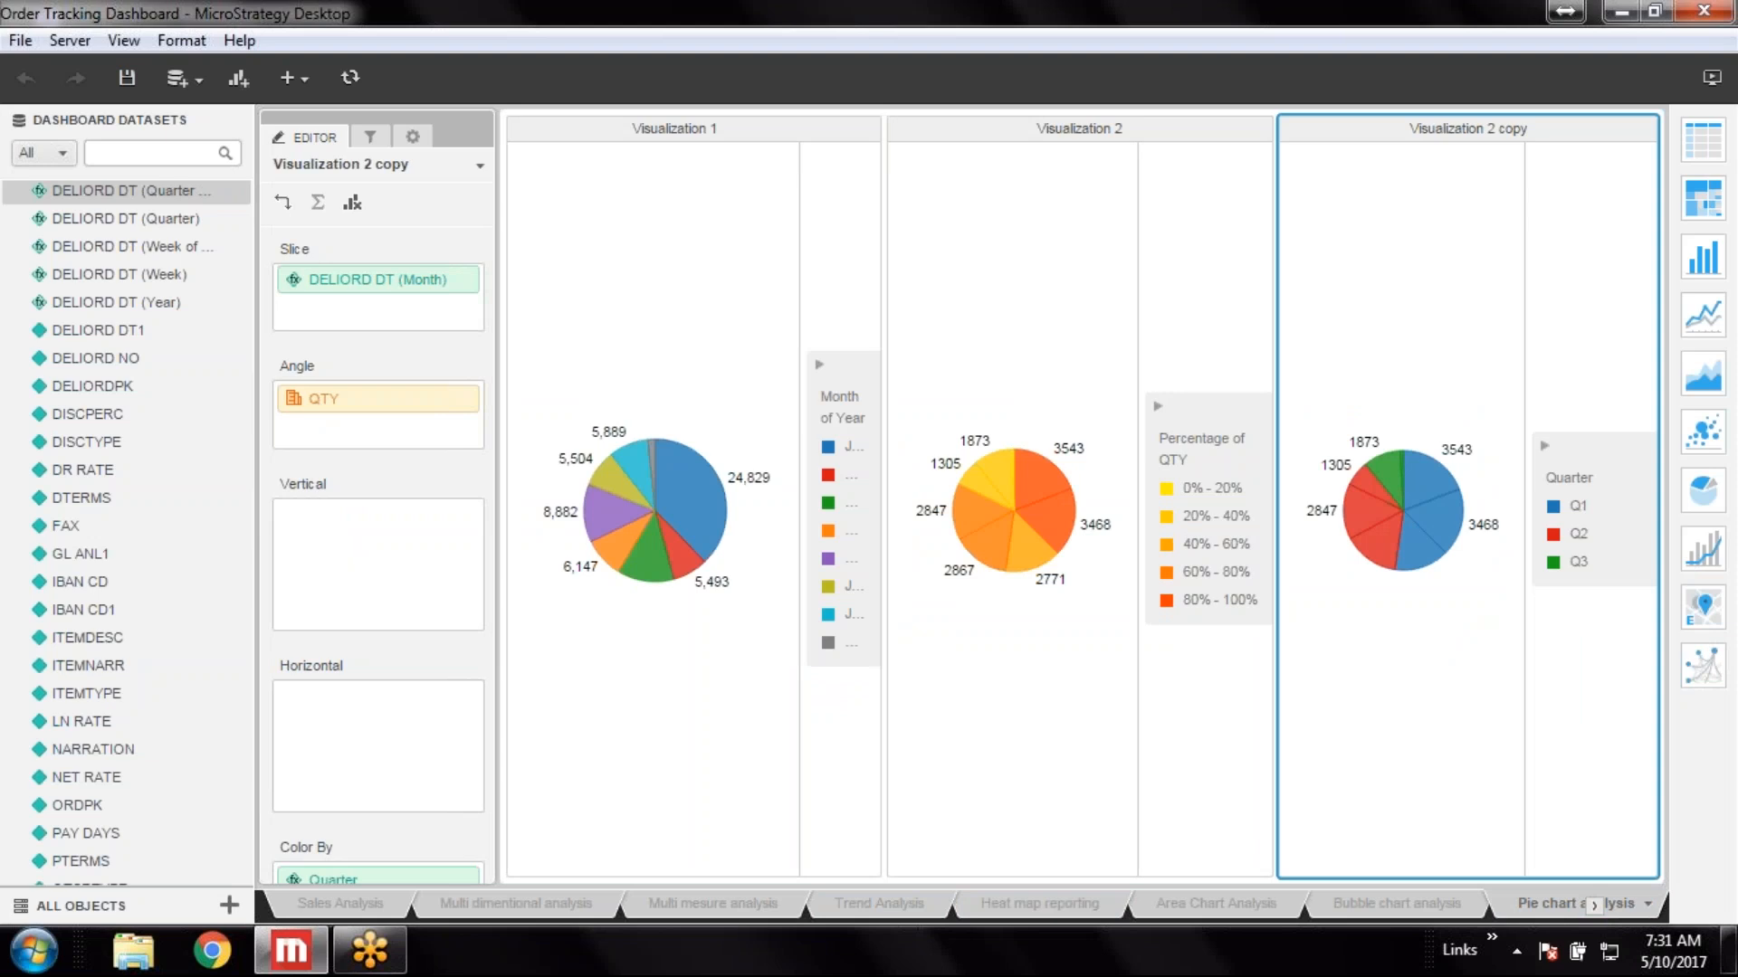
click(1594, 905)
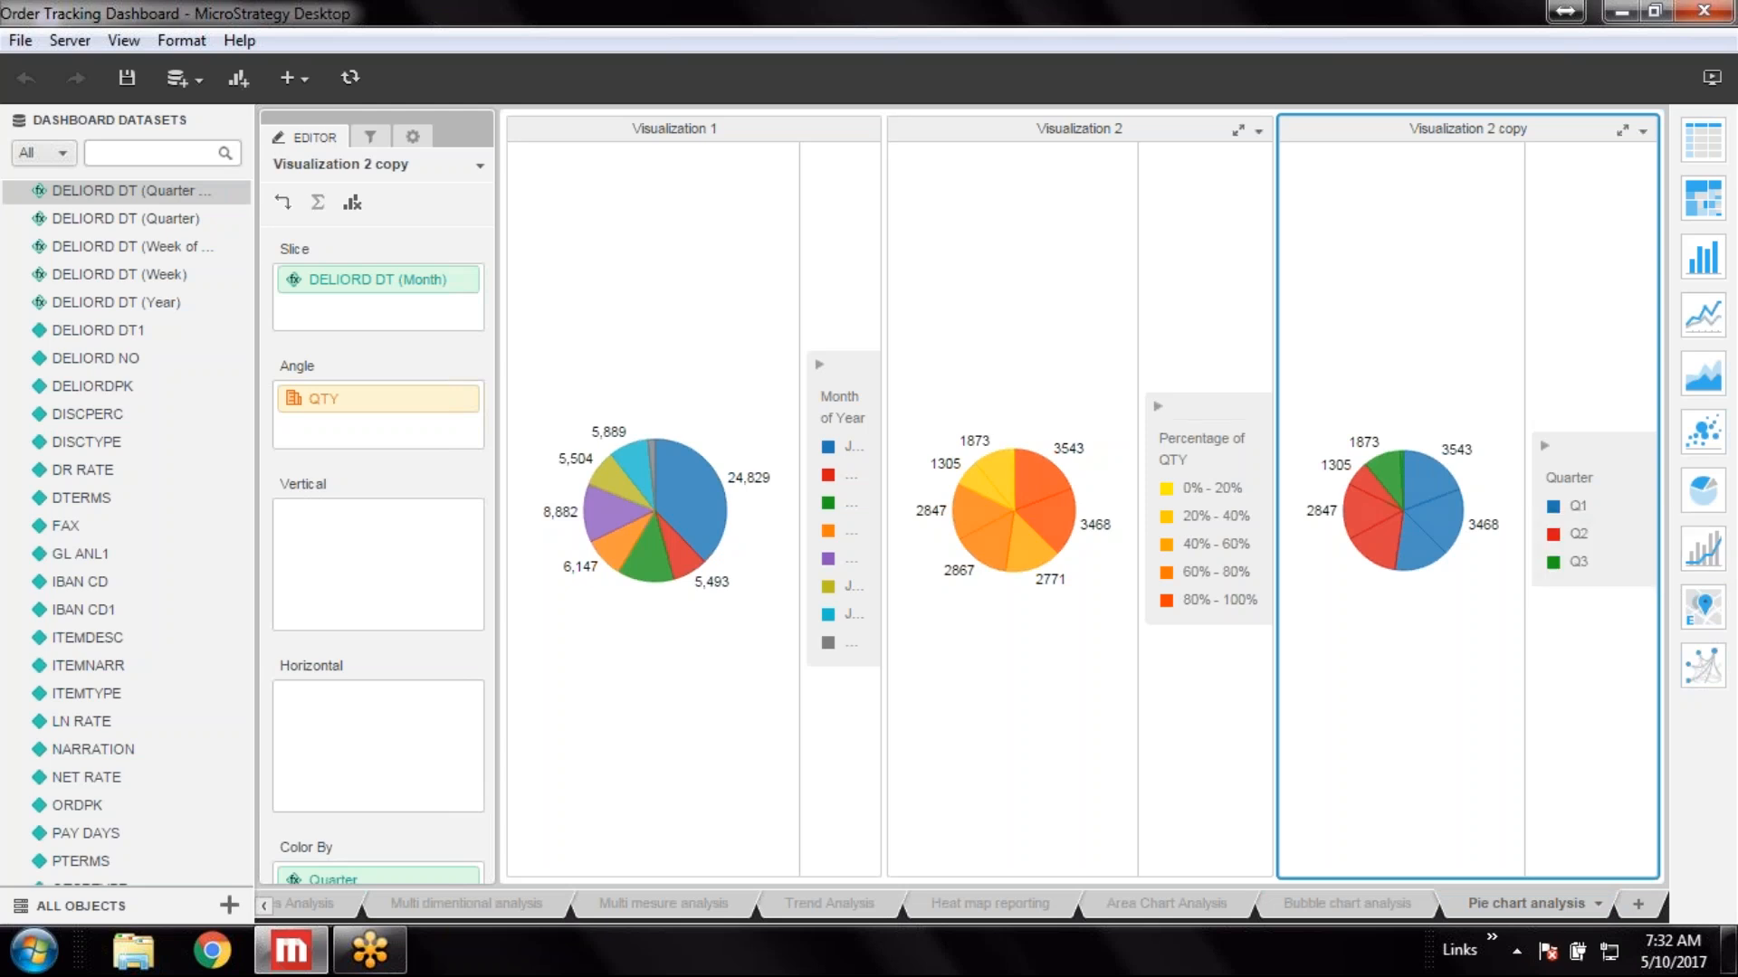
click(1640, 904)
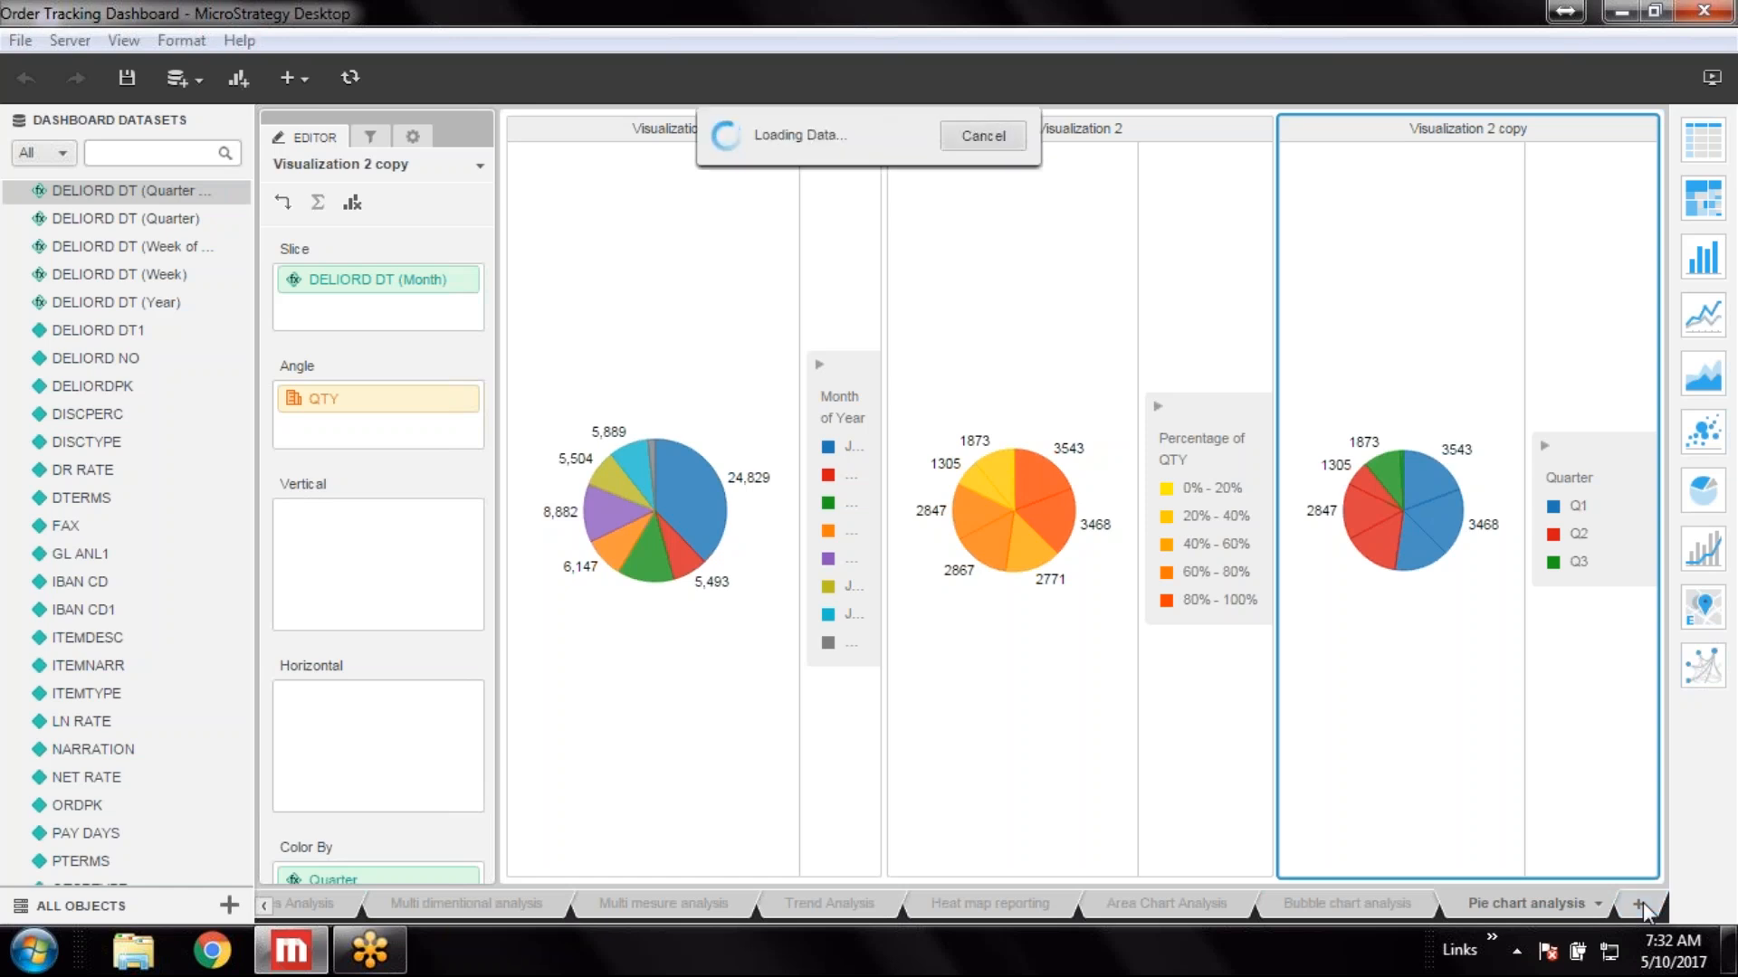
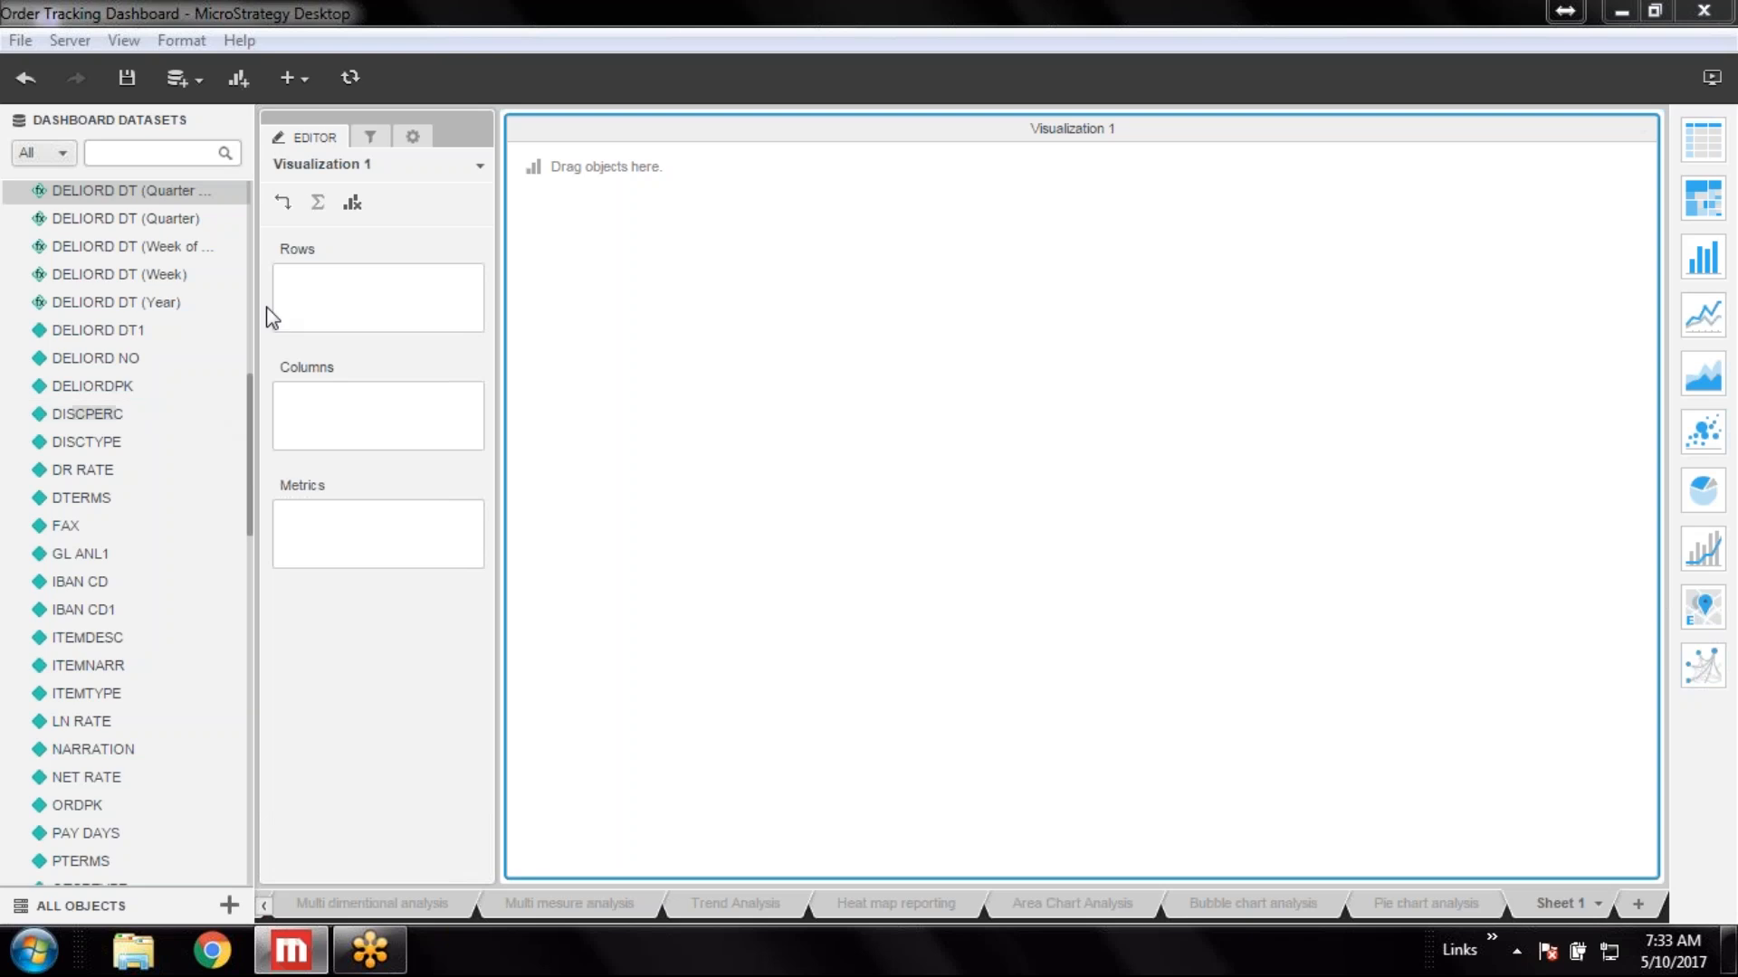
Build a grid in the new visualization with Product in rows and Price as a metric from the CustomerMaster dataset
drag(245, 378, 264, 701)
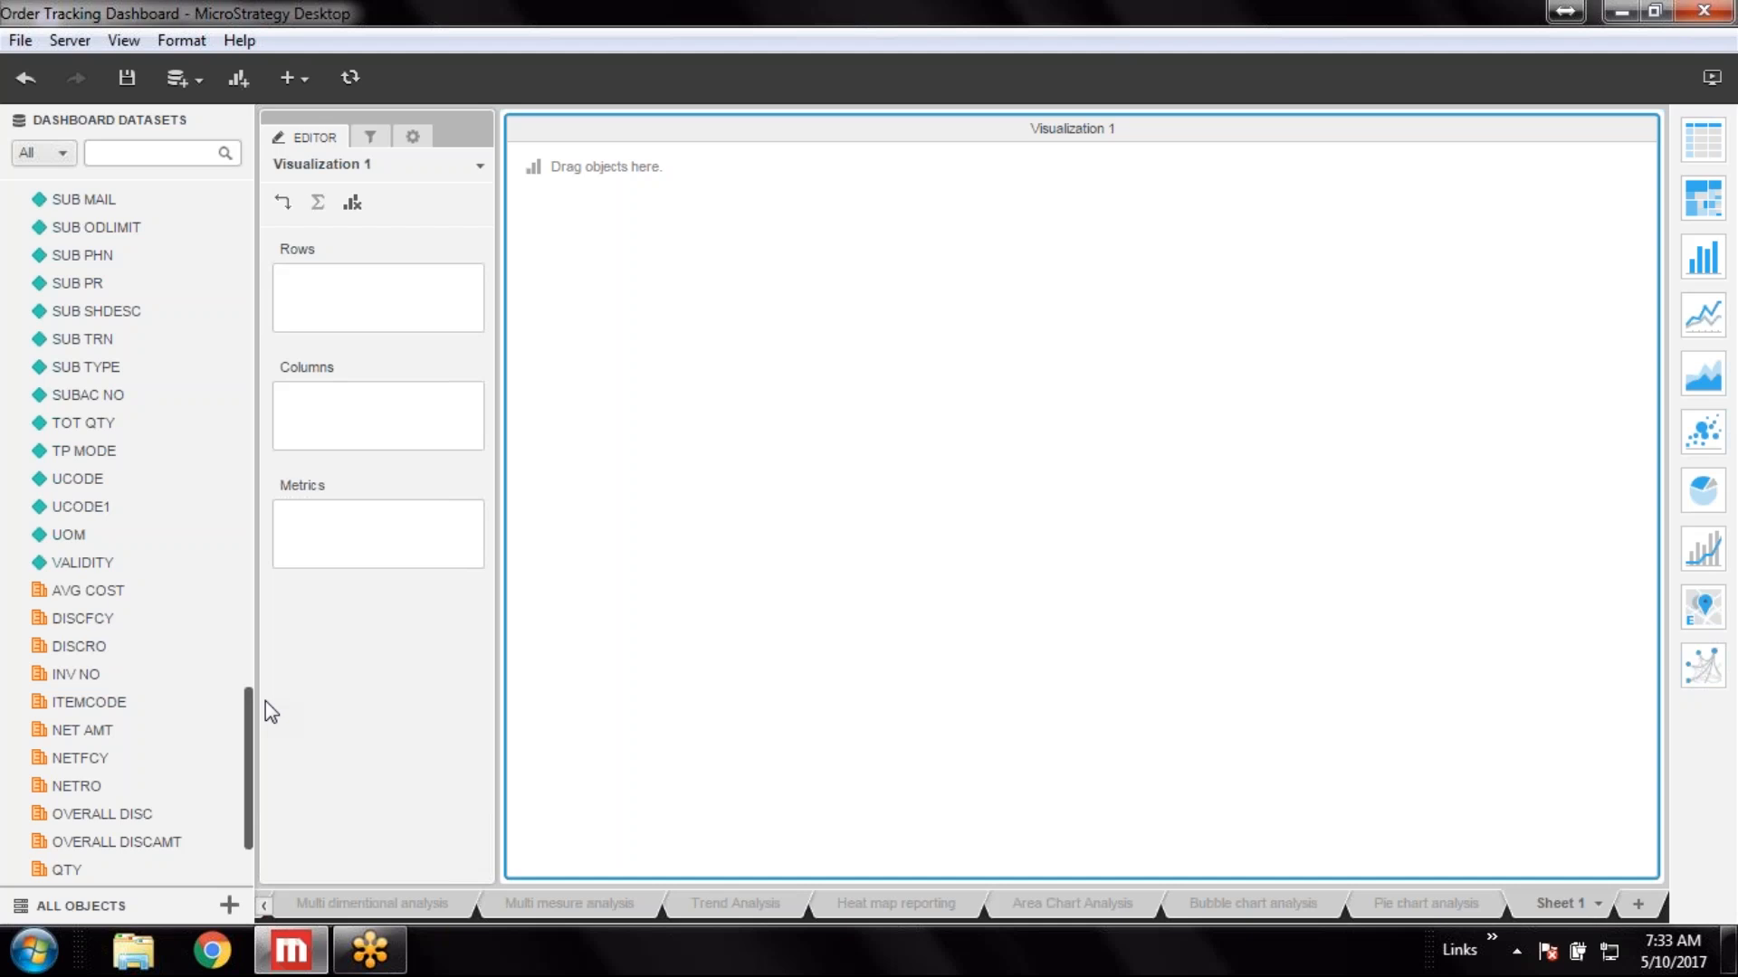
drag(265, 700, 279, 155)
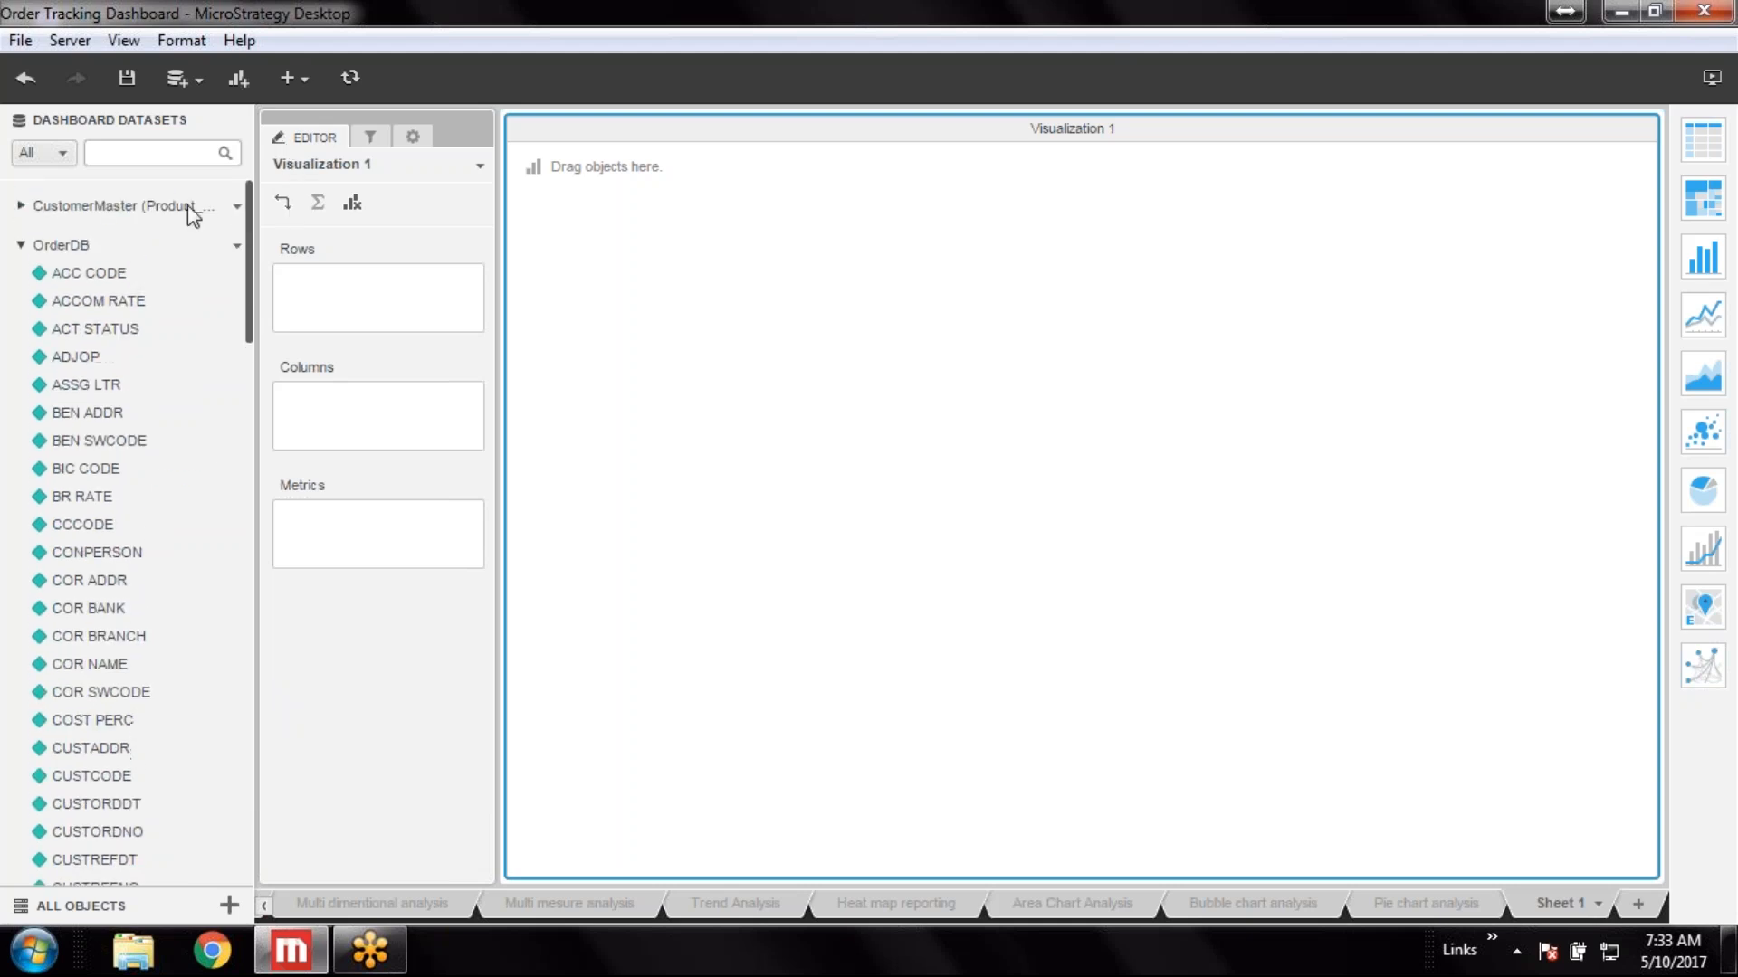
click(20, 244)
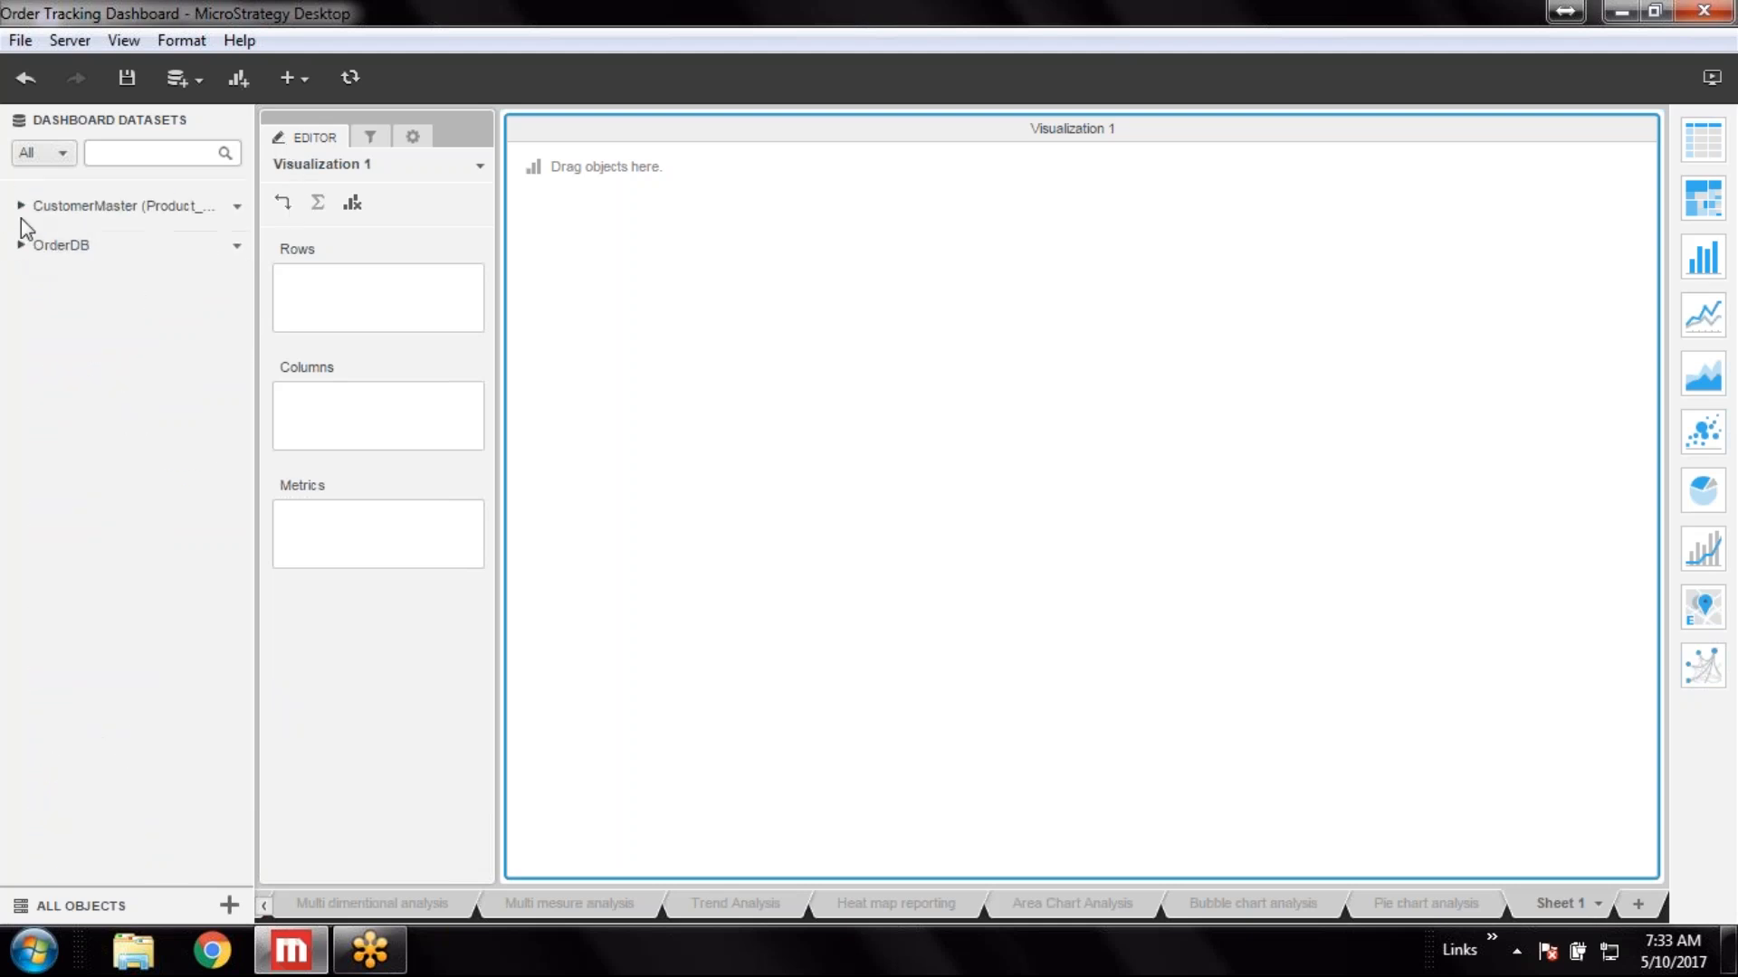
click(19, 205)
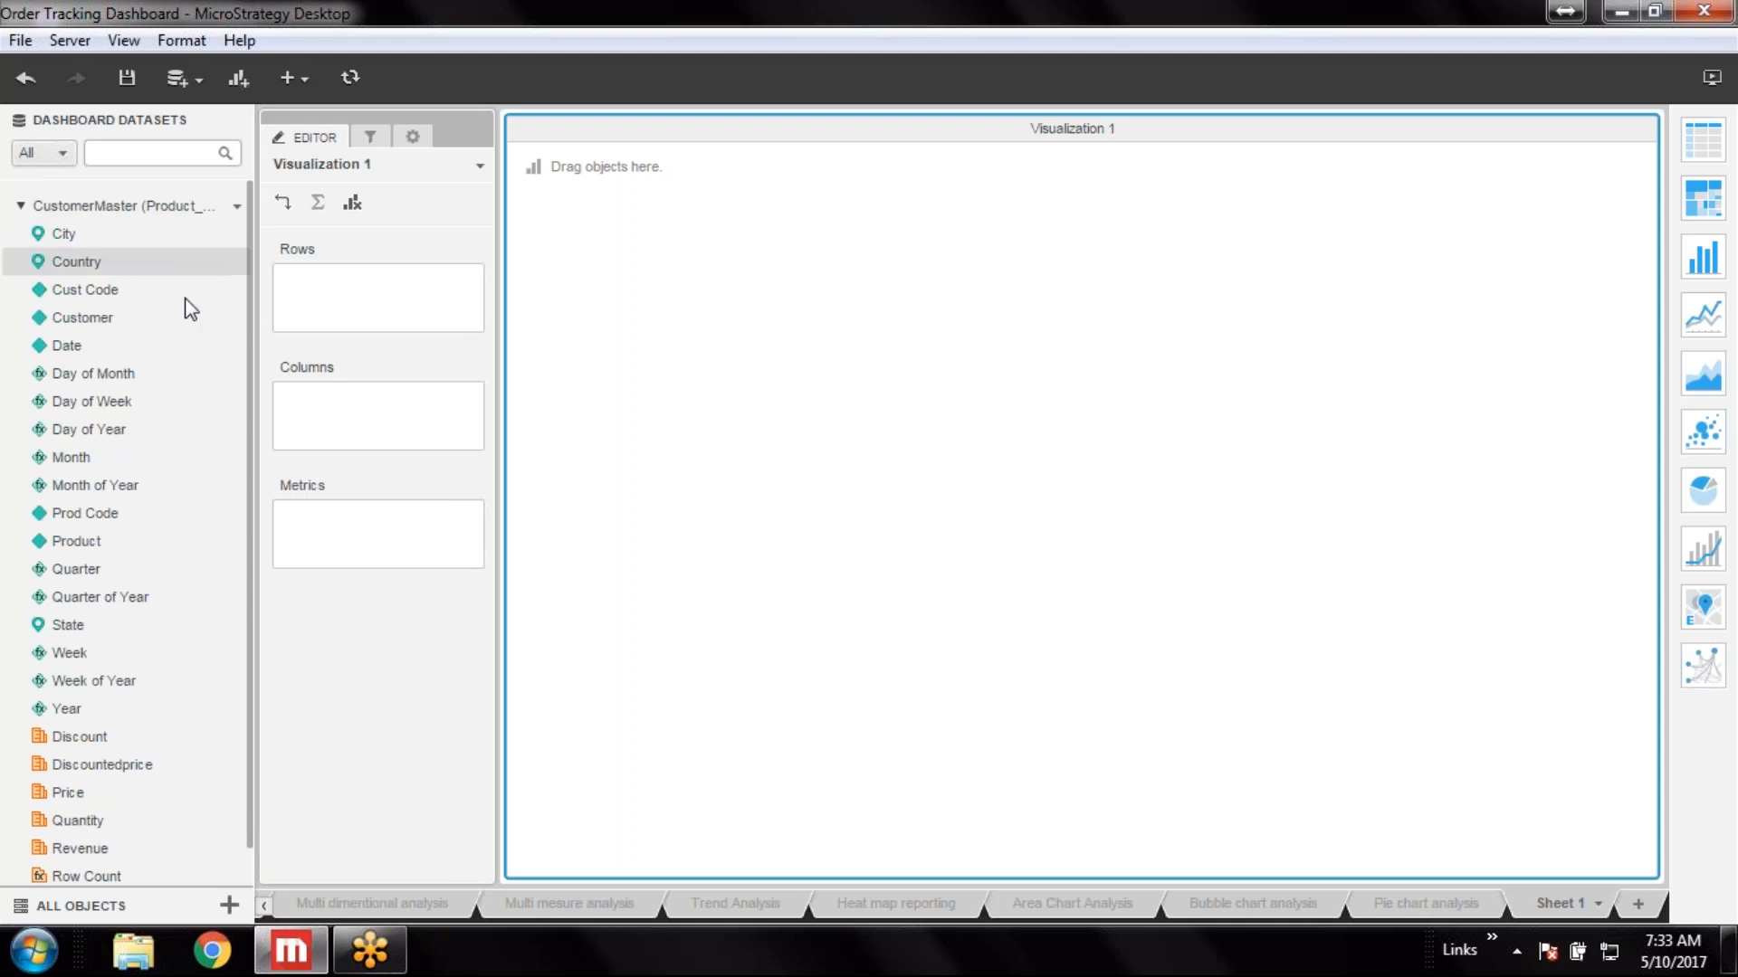
scroll(110, 349, down, 1)
scroll(110, 367, up, 1)
scroll(56, 422, down, 1)
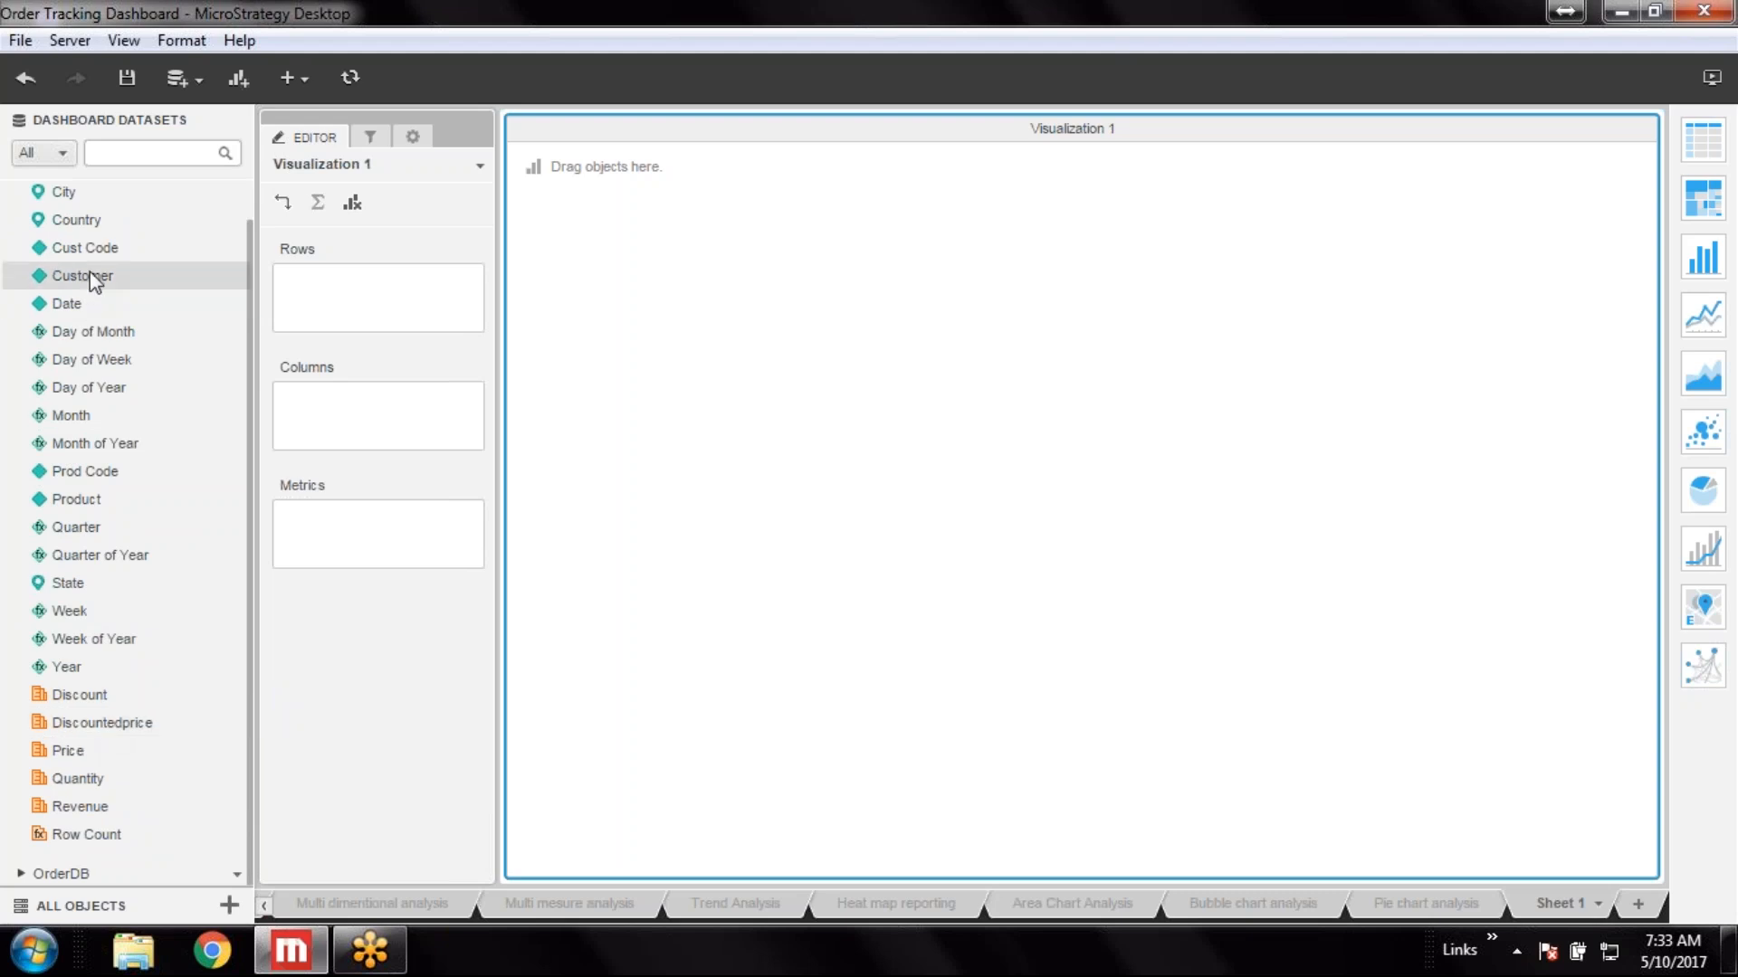
double_click(100, 496)
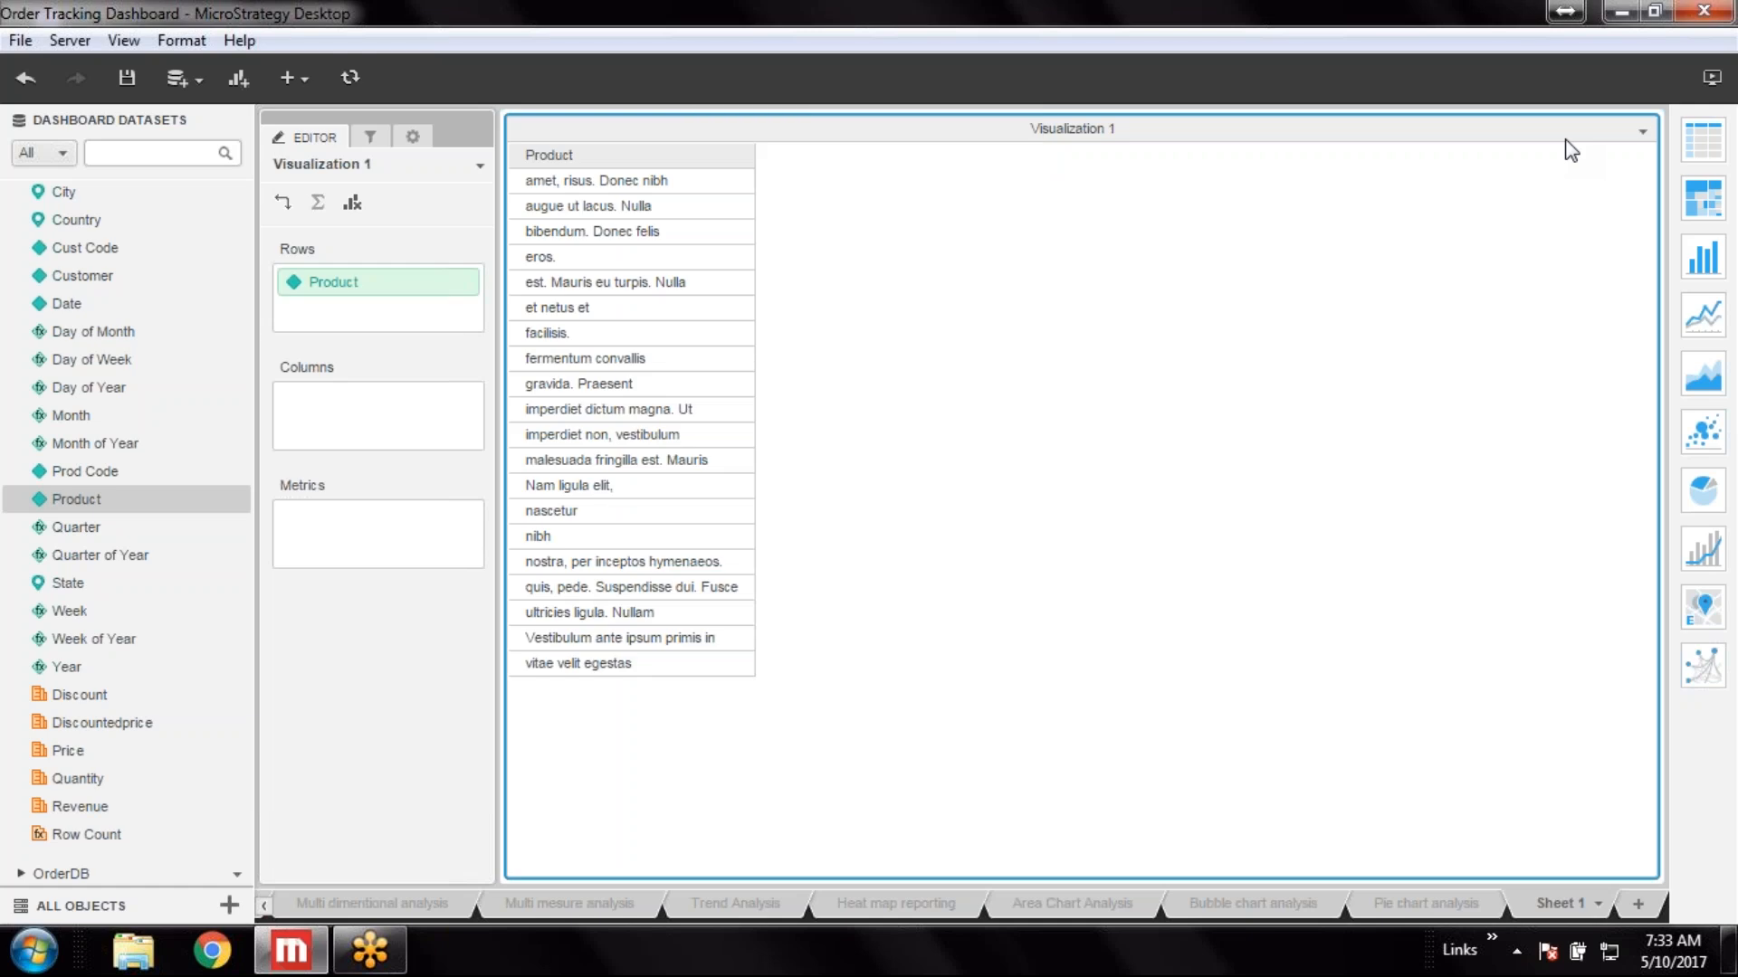
double_click(90, 757)
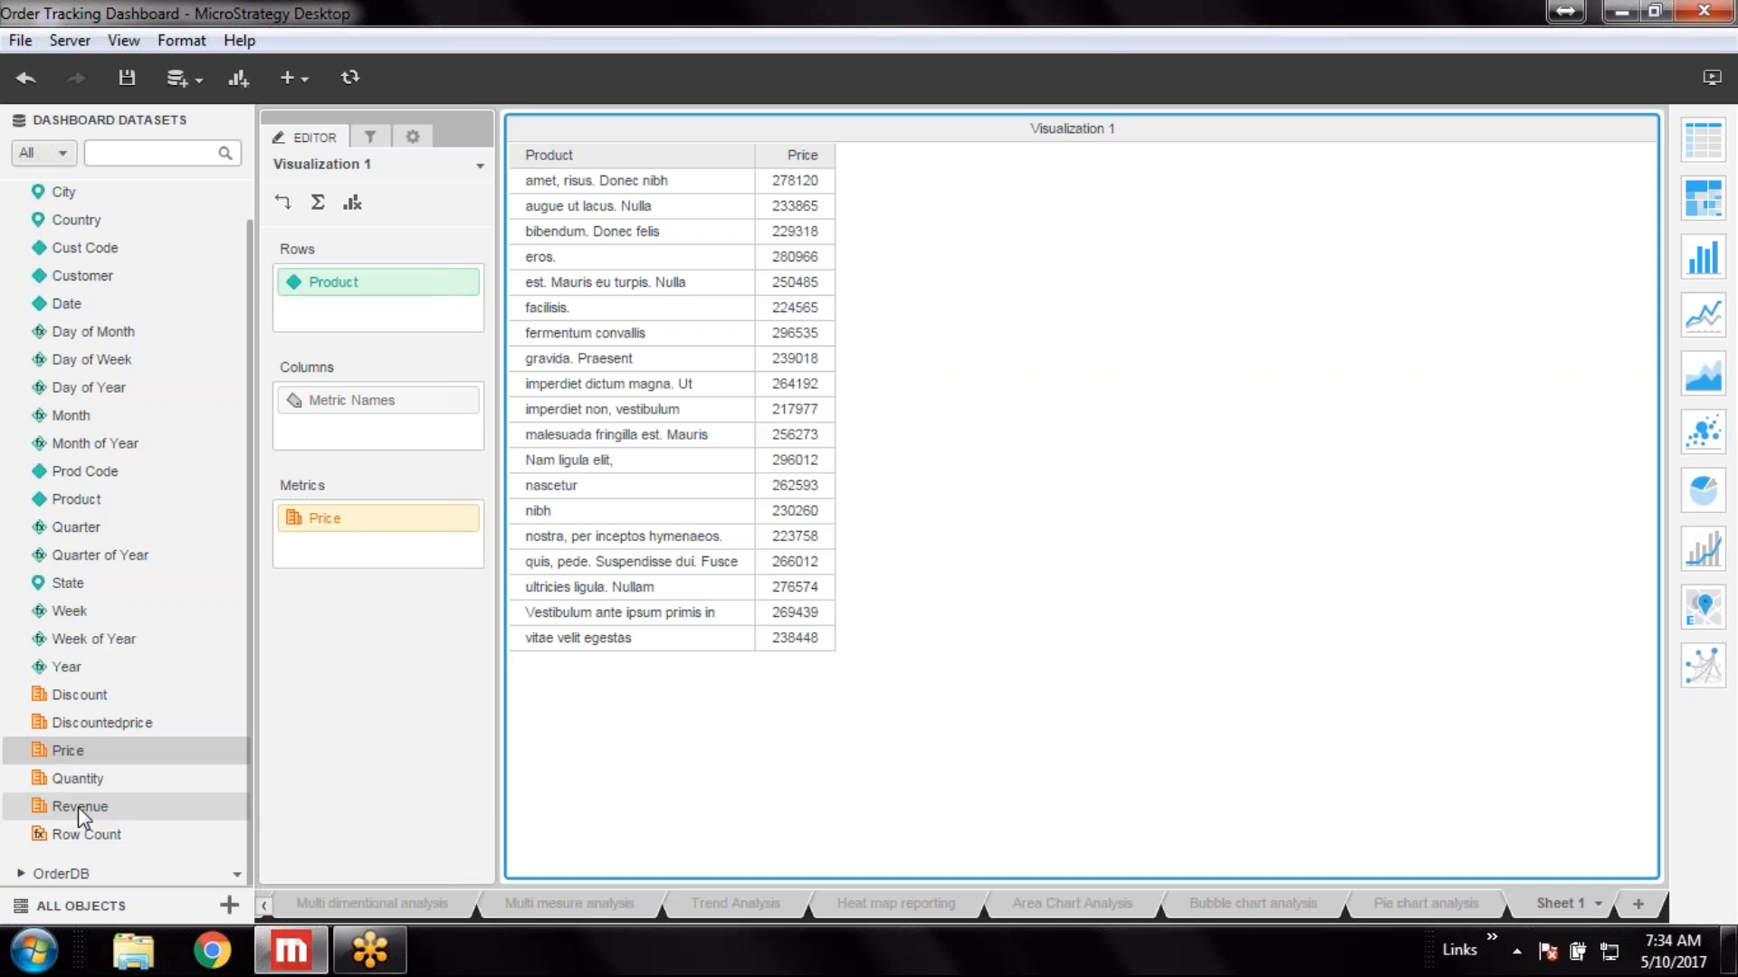
double_click(115, 783)
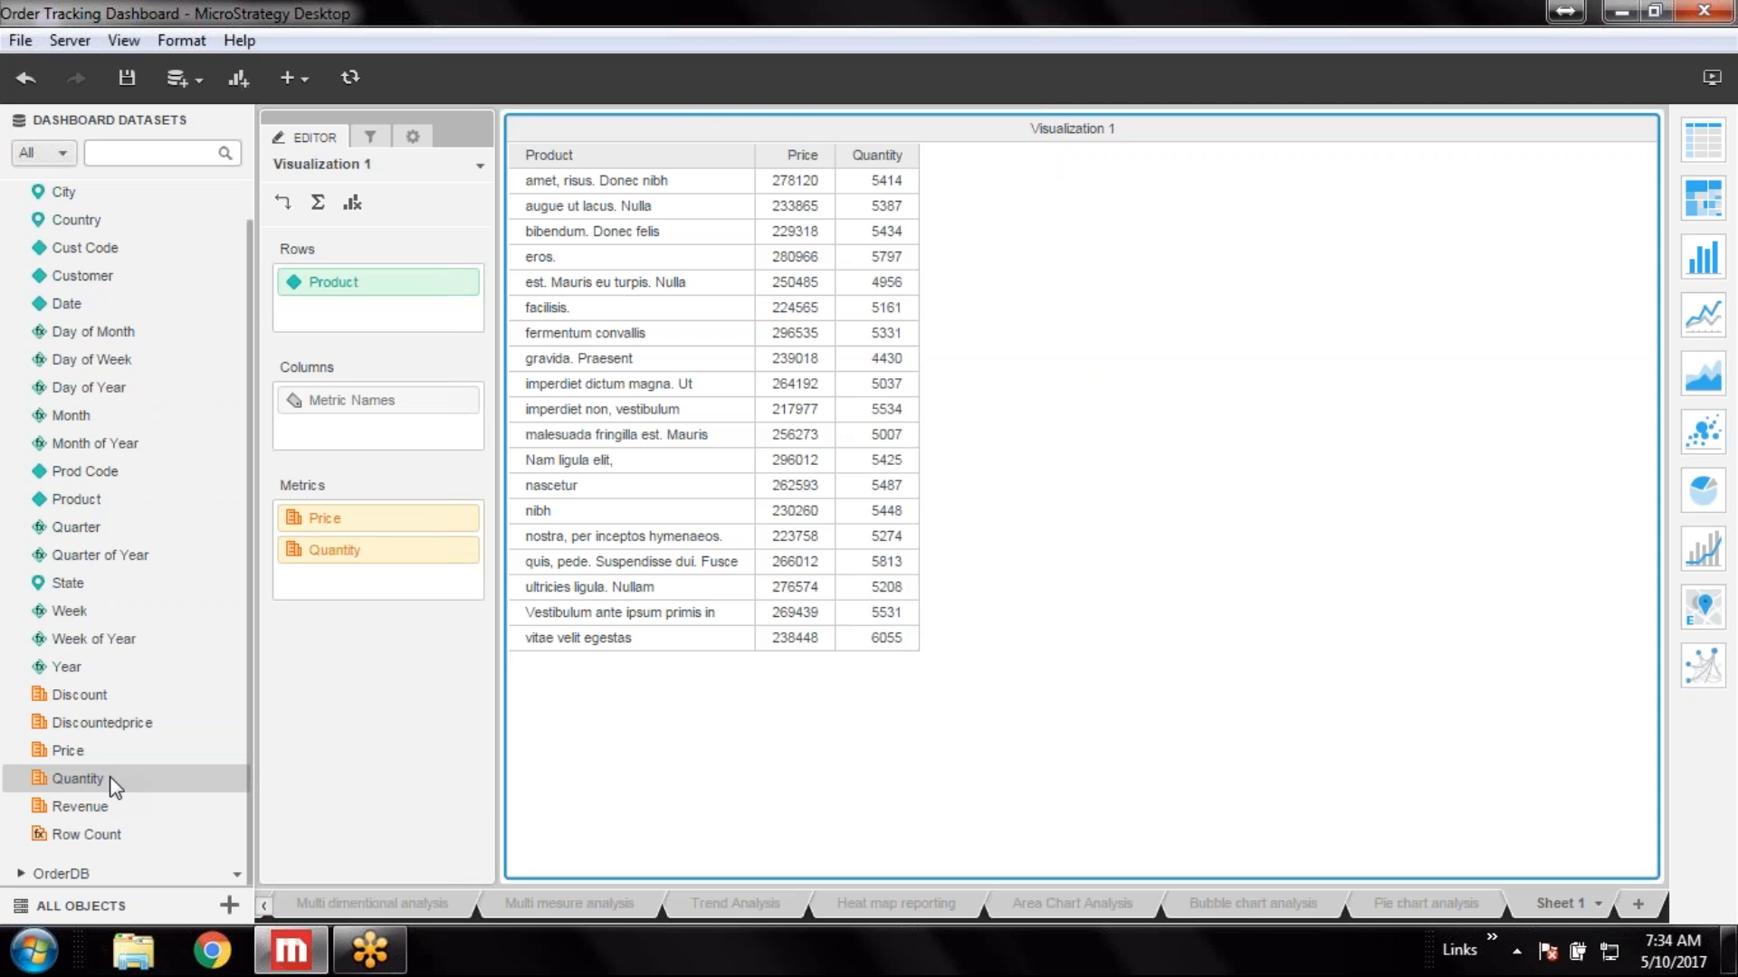
right_click(458, 547)
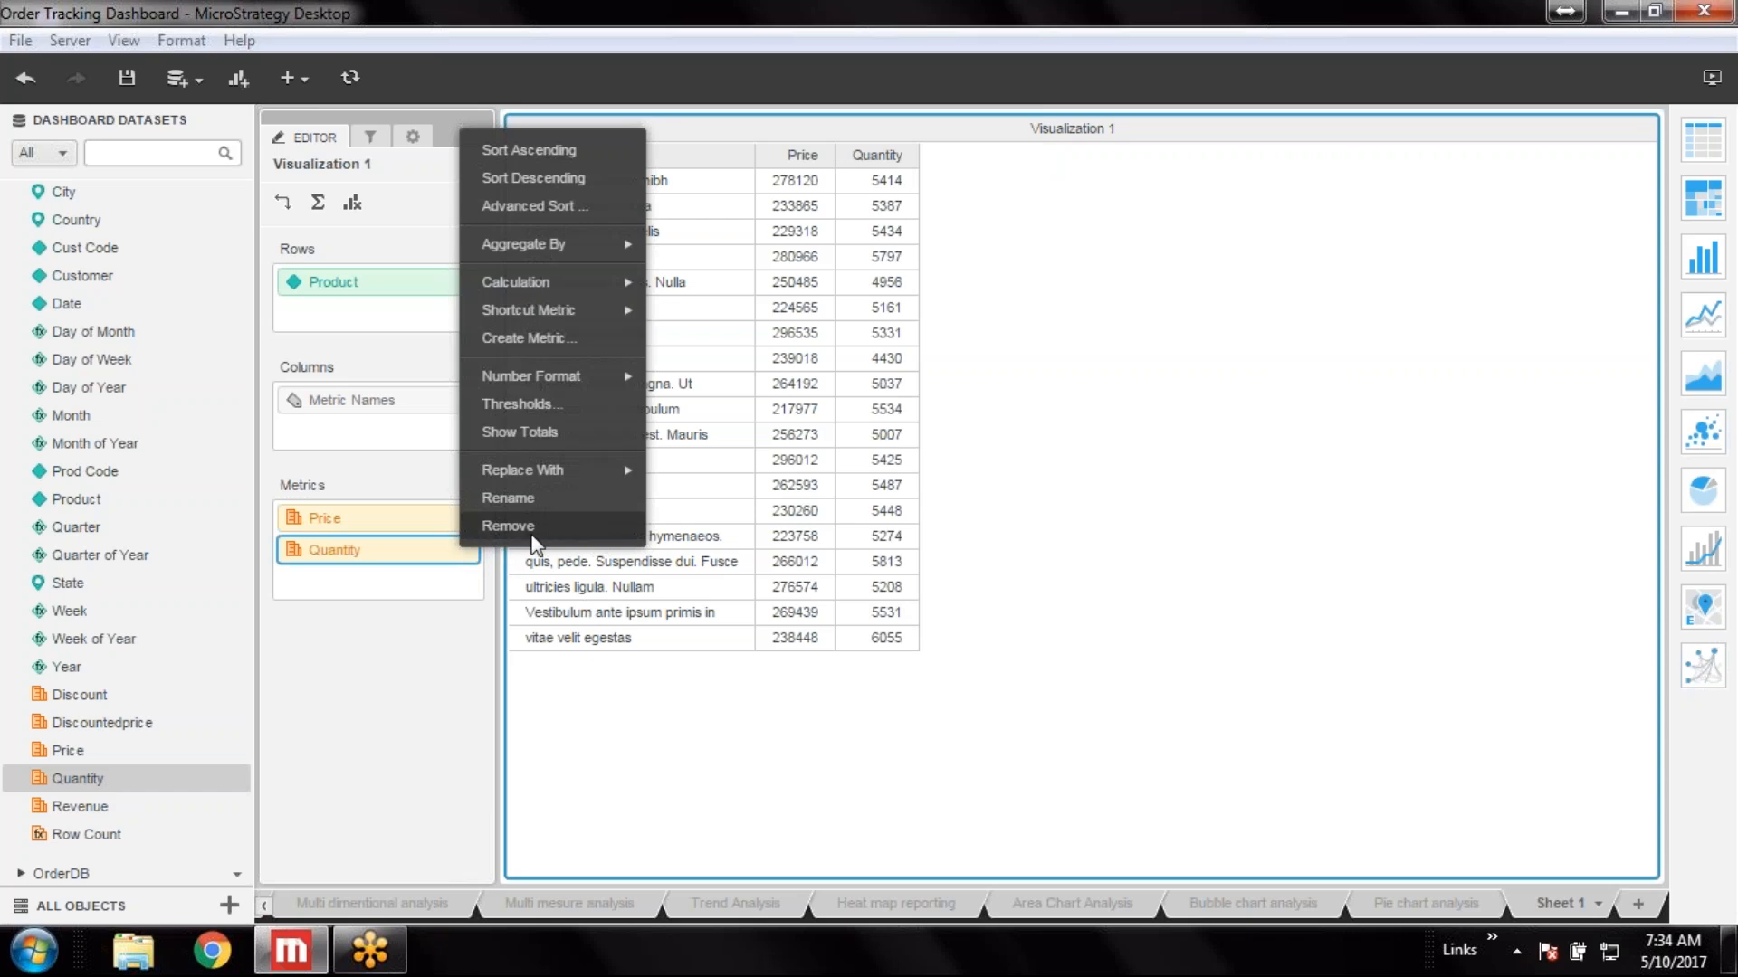
click(508, 526)
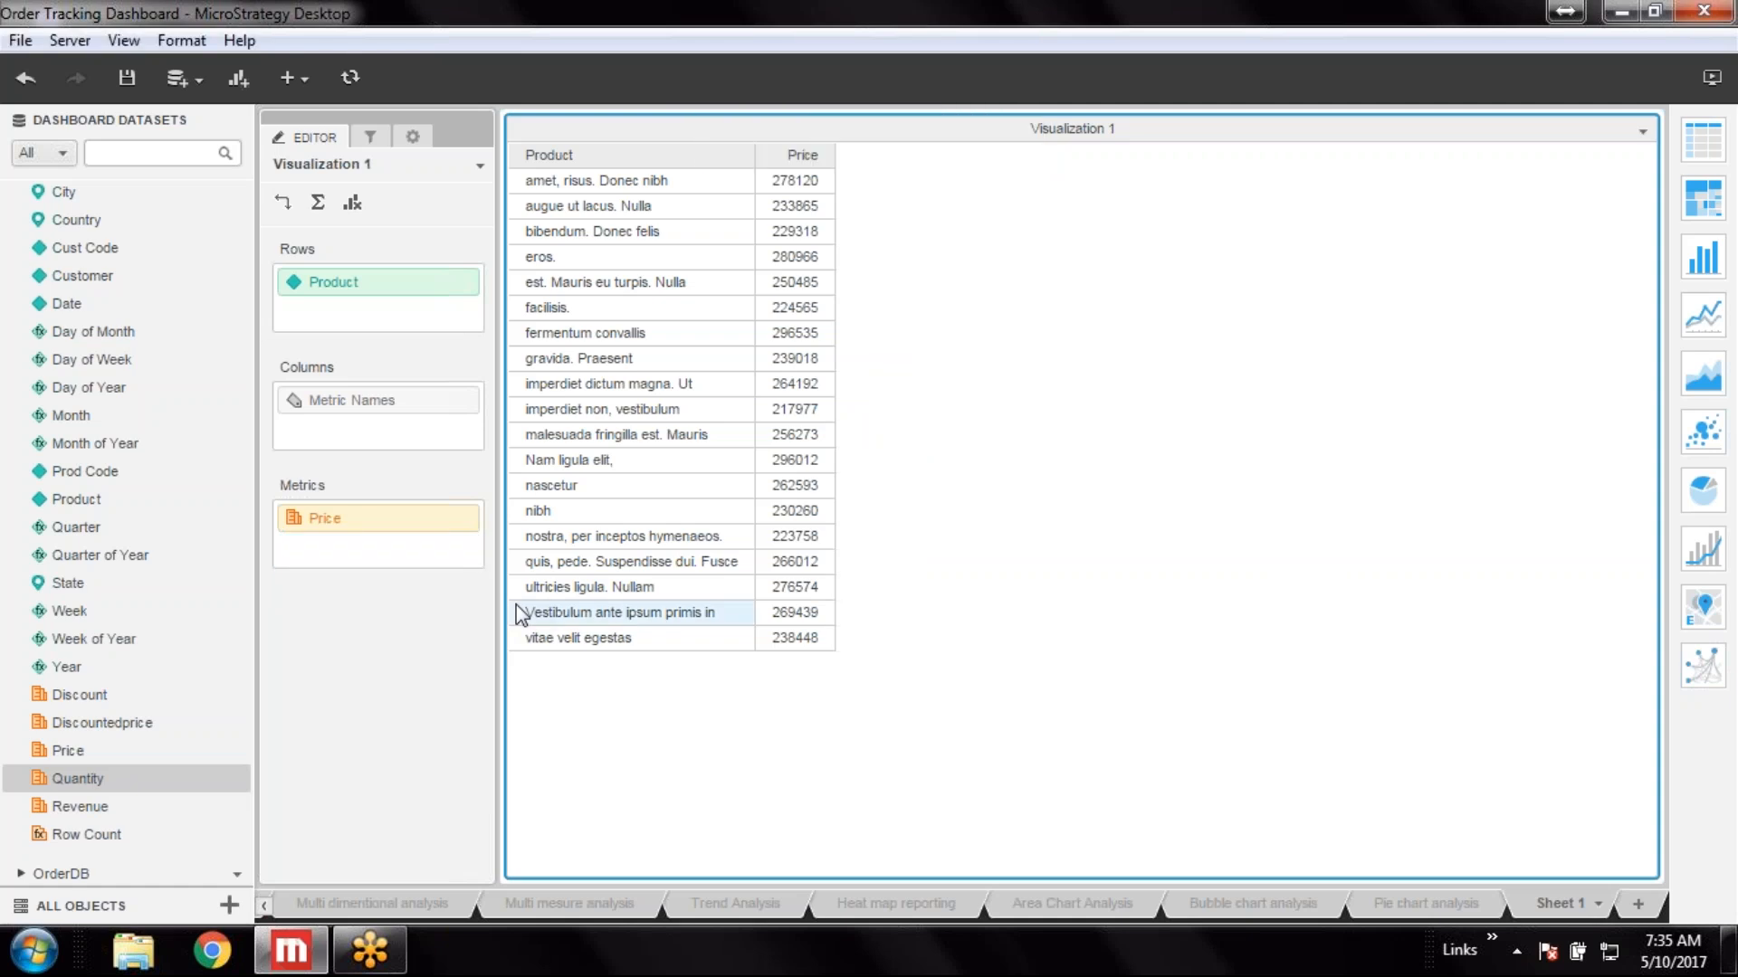
Add the Discountedprice metric and convert the grid into a dual-axis bar and line chart
double_click(160, 733)
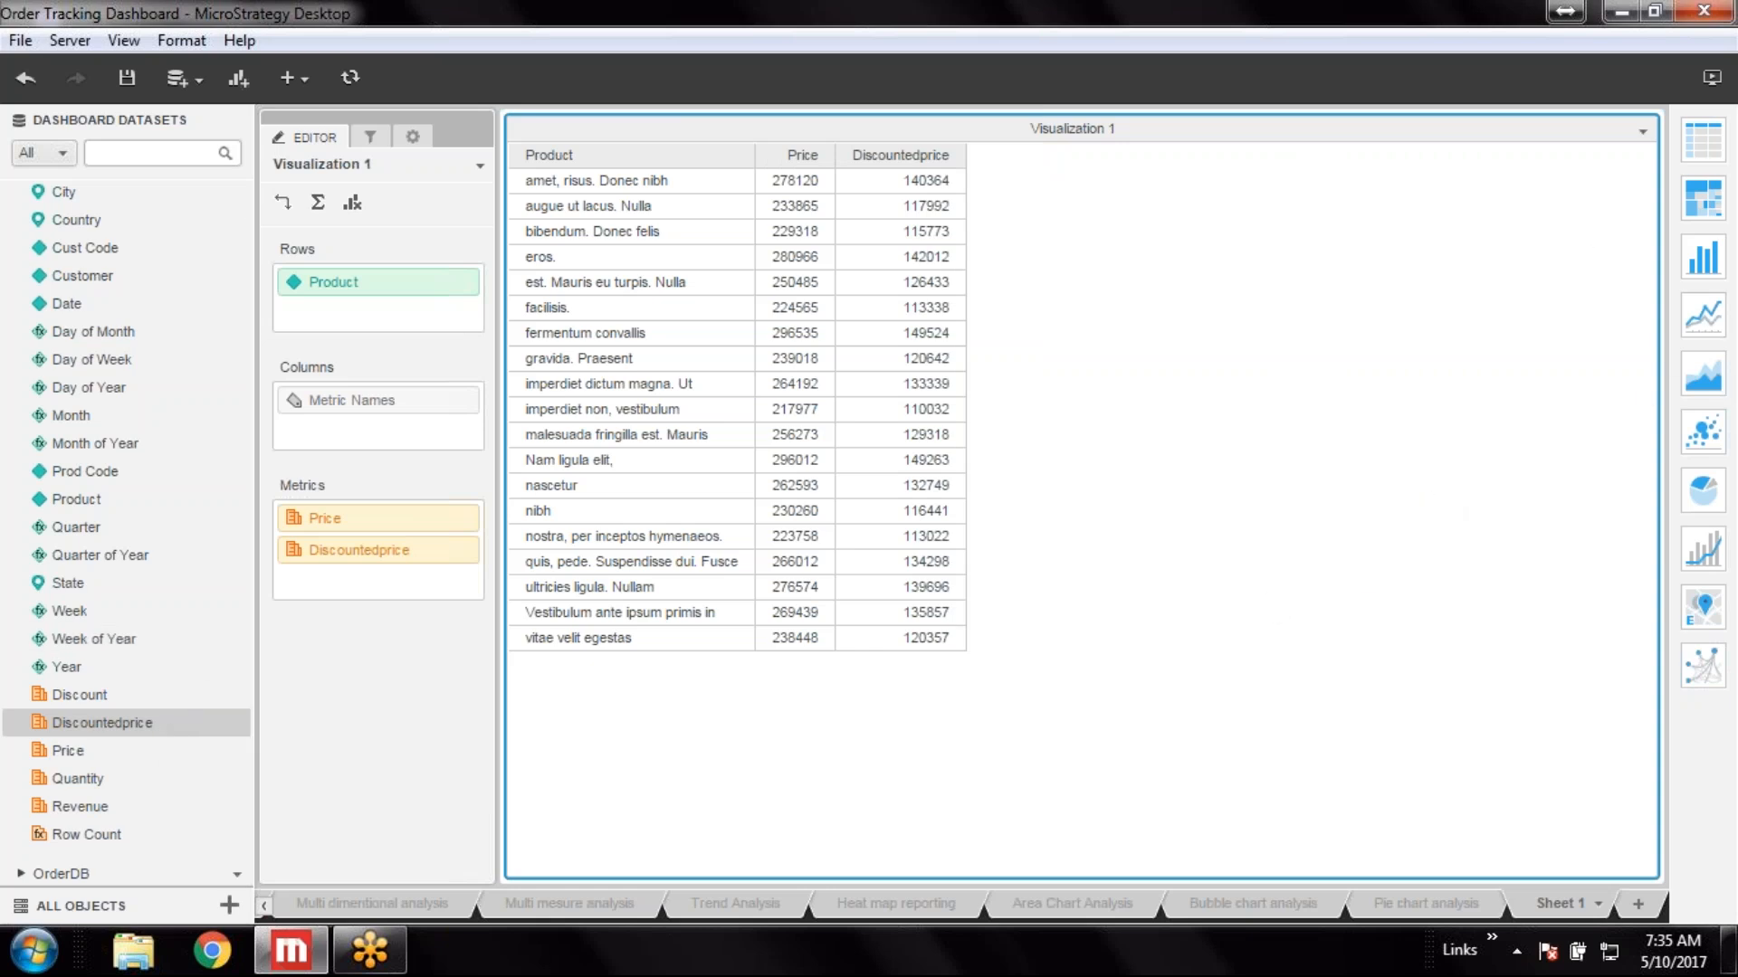
click(1715, 566)
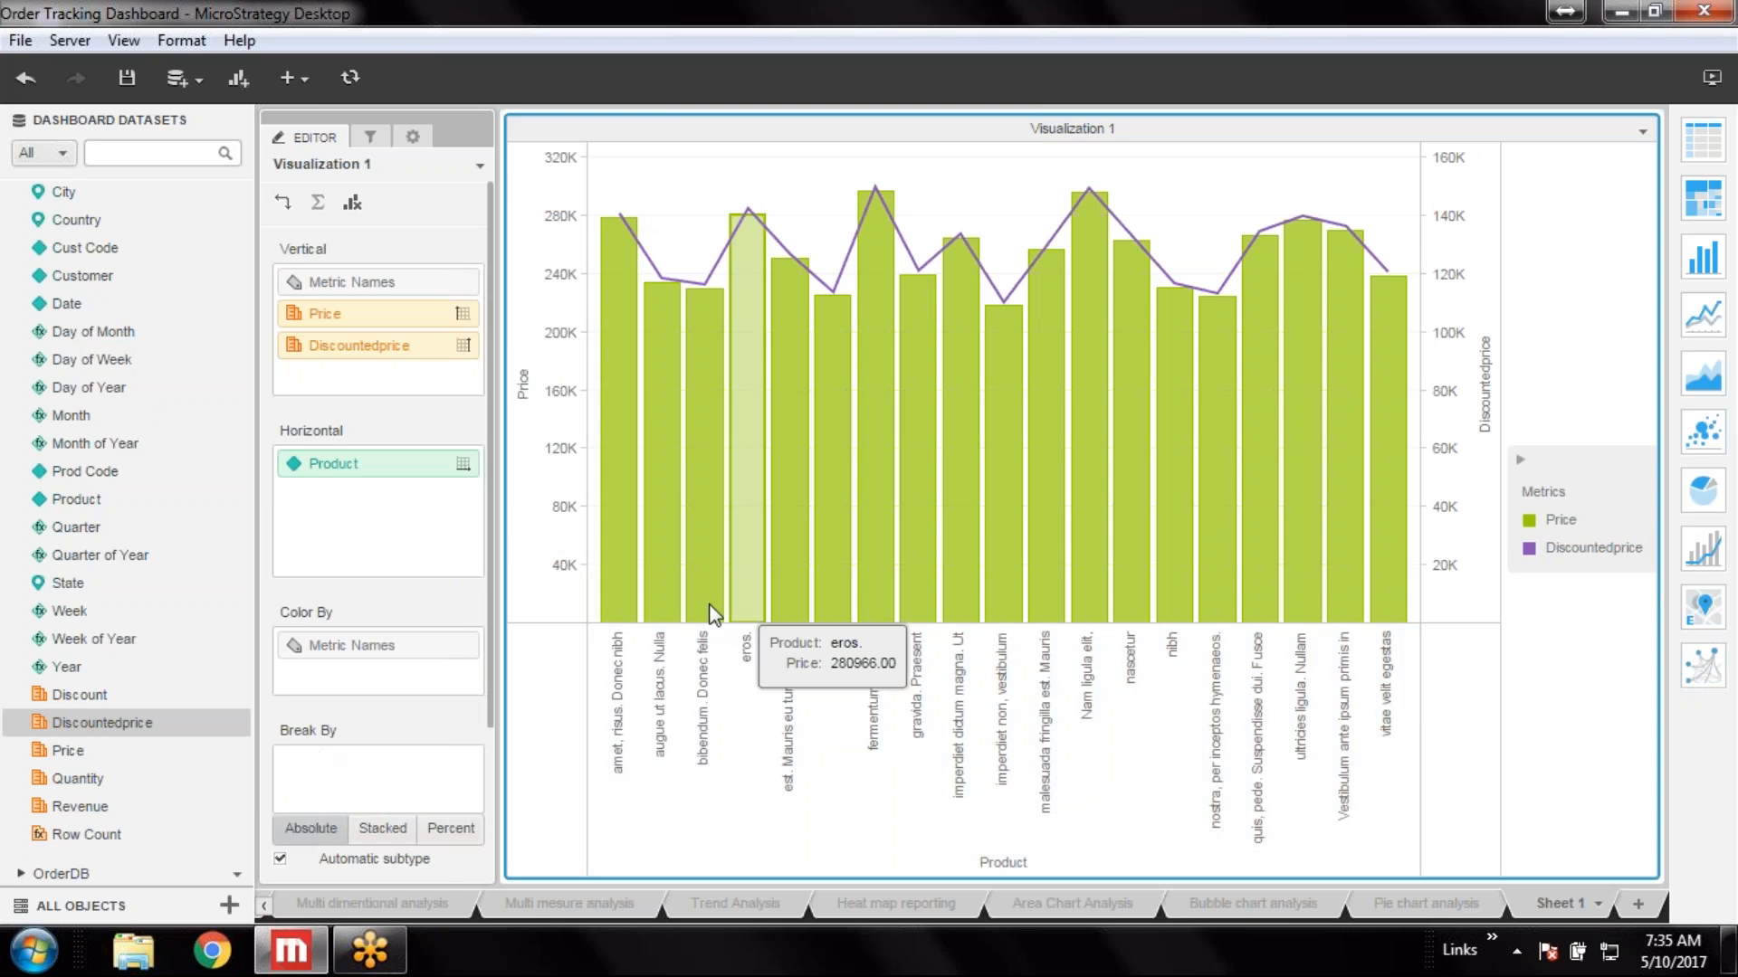
Rename the Discountedprice metric to DiscountedPrice
right_click(380, 349)
click(458, 840)
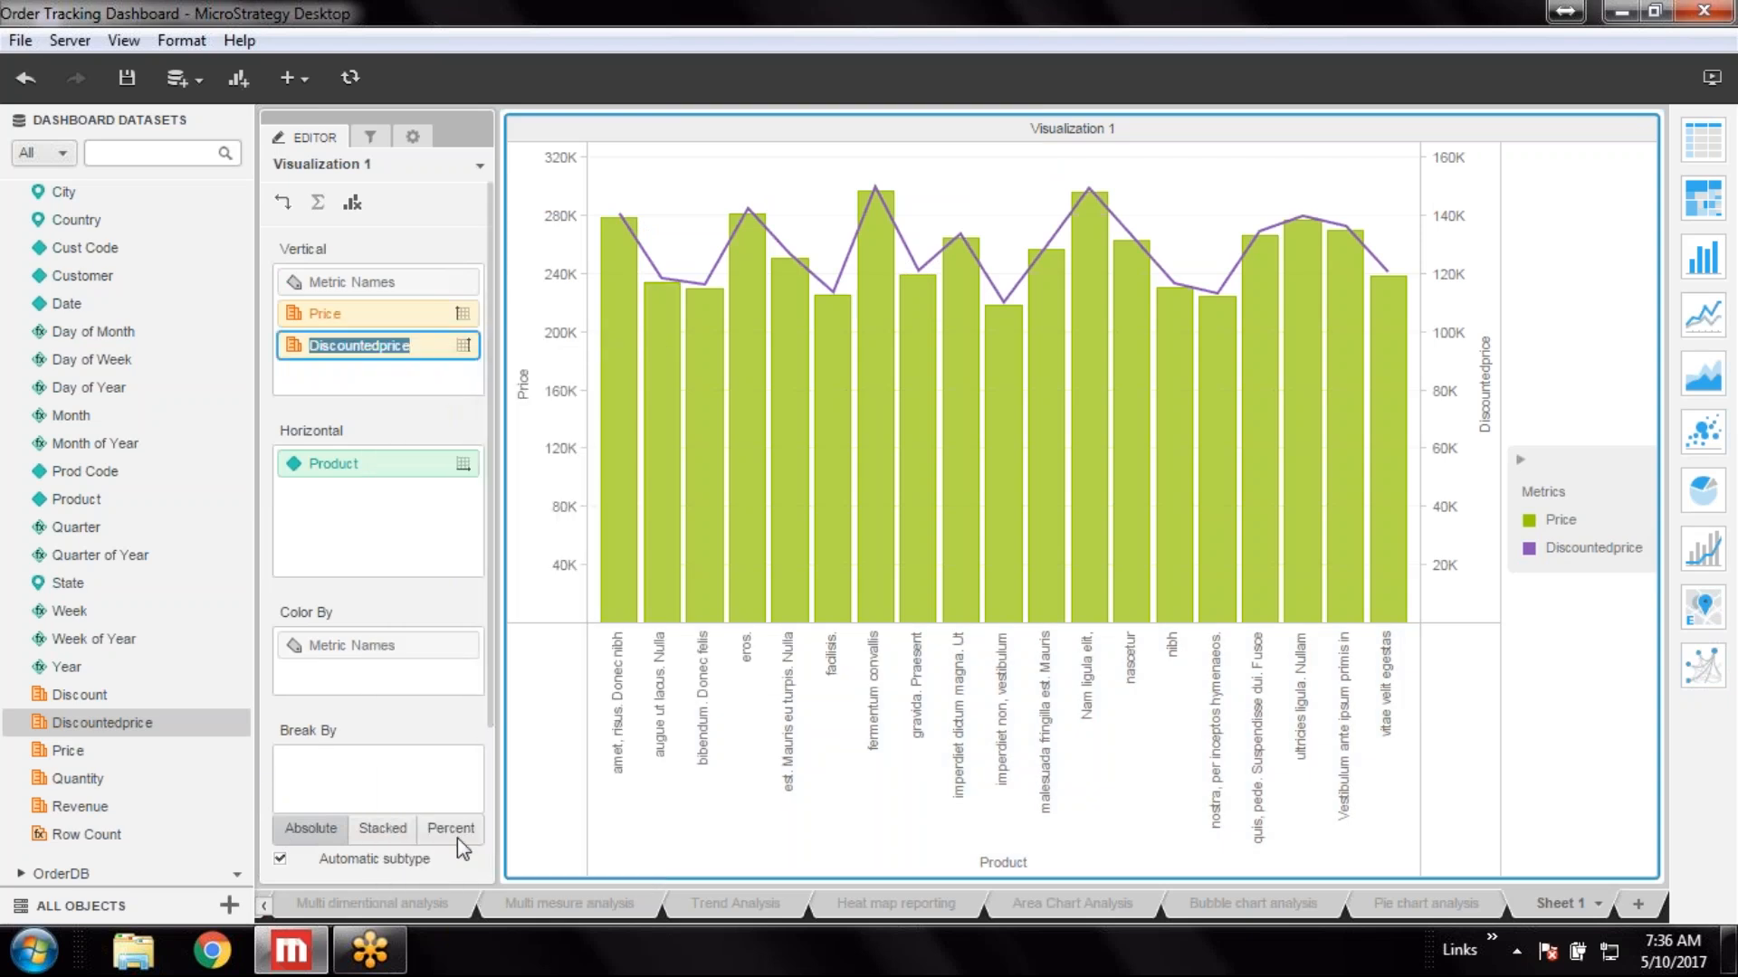
click(383, 349)
key(Delete)
text(P)
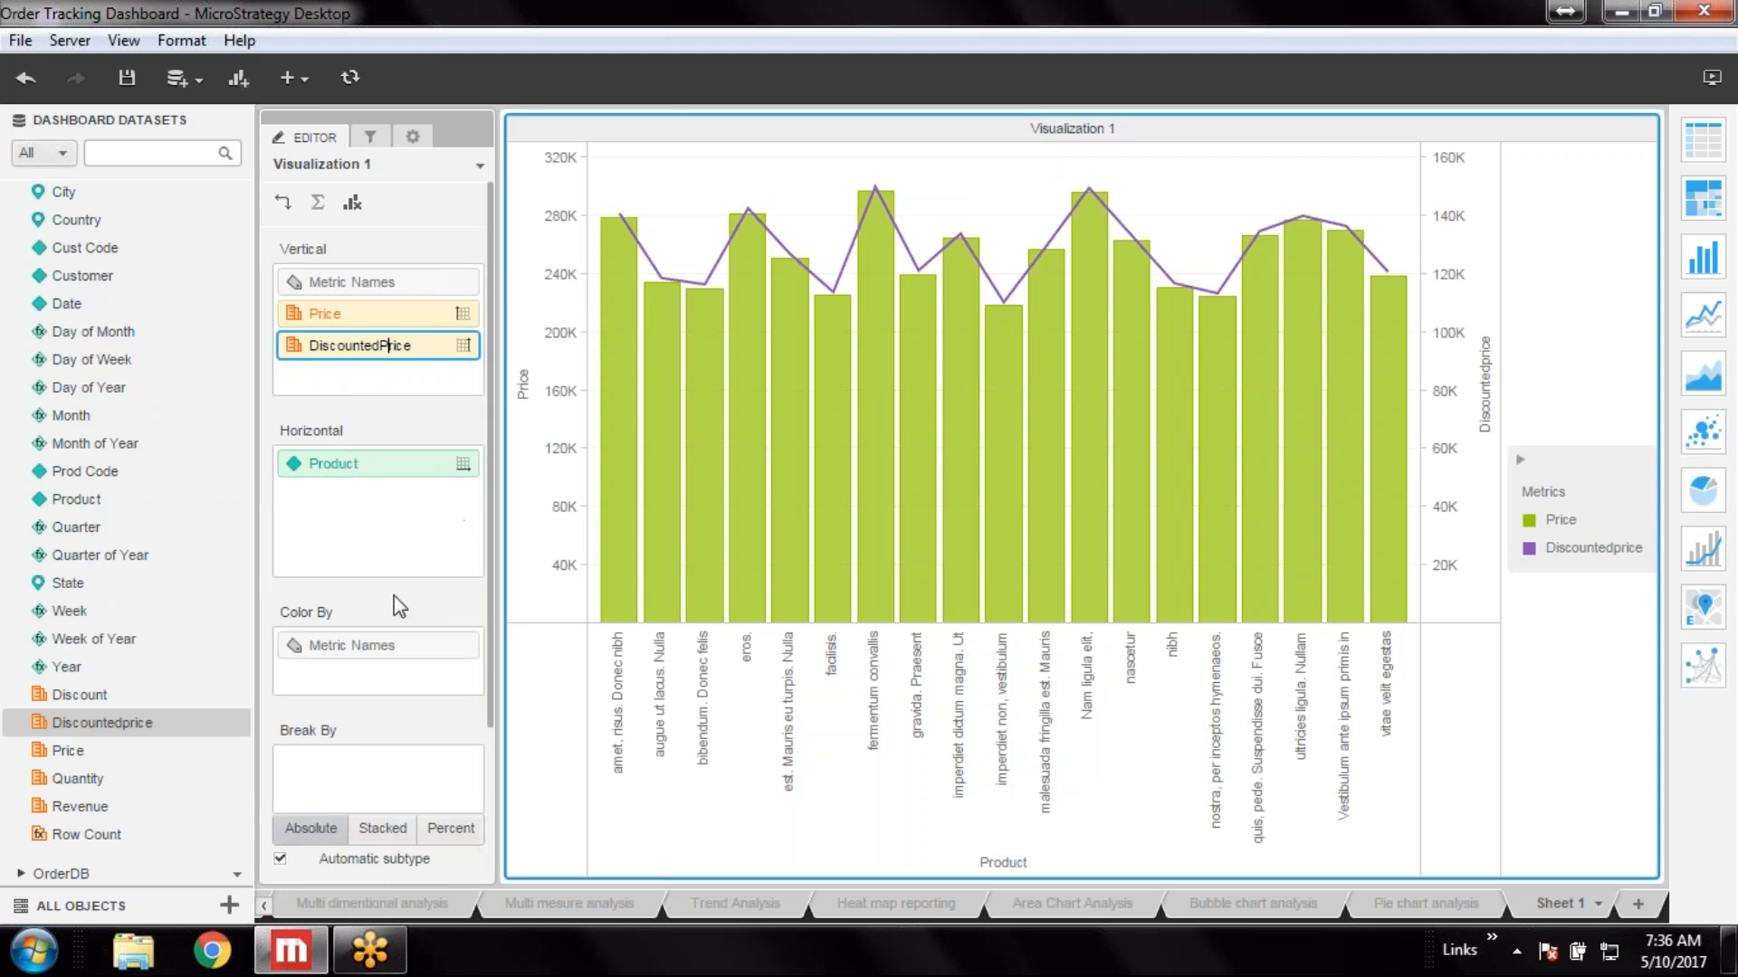
key(Return)
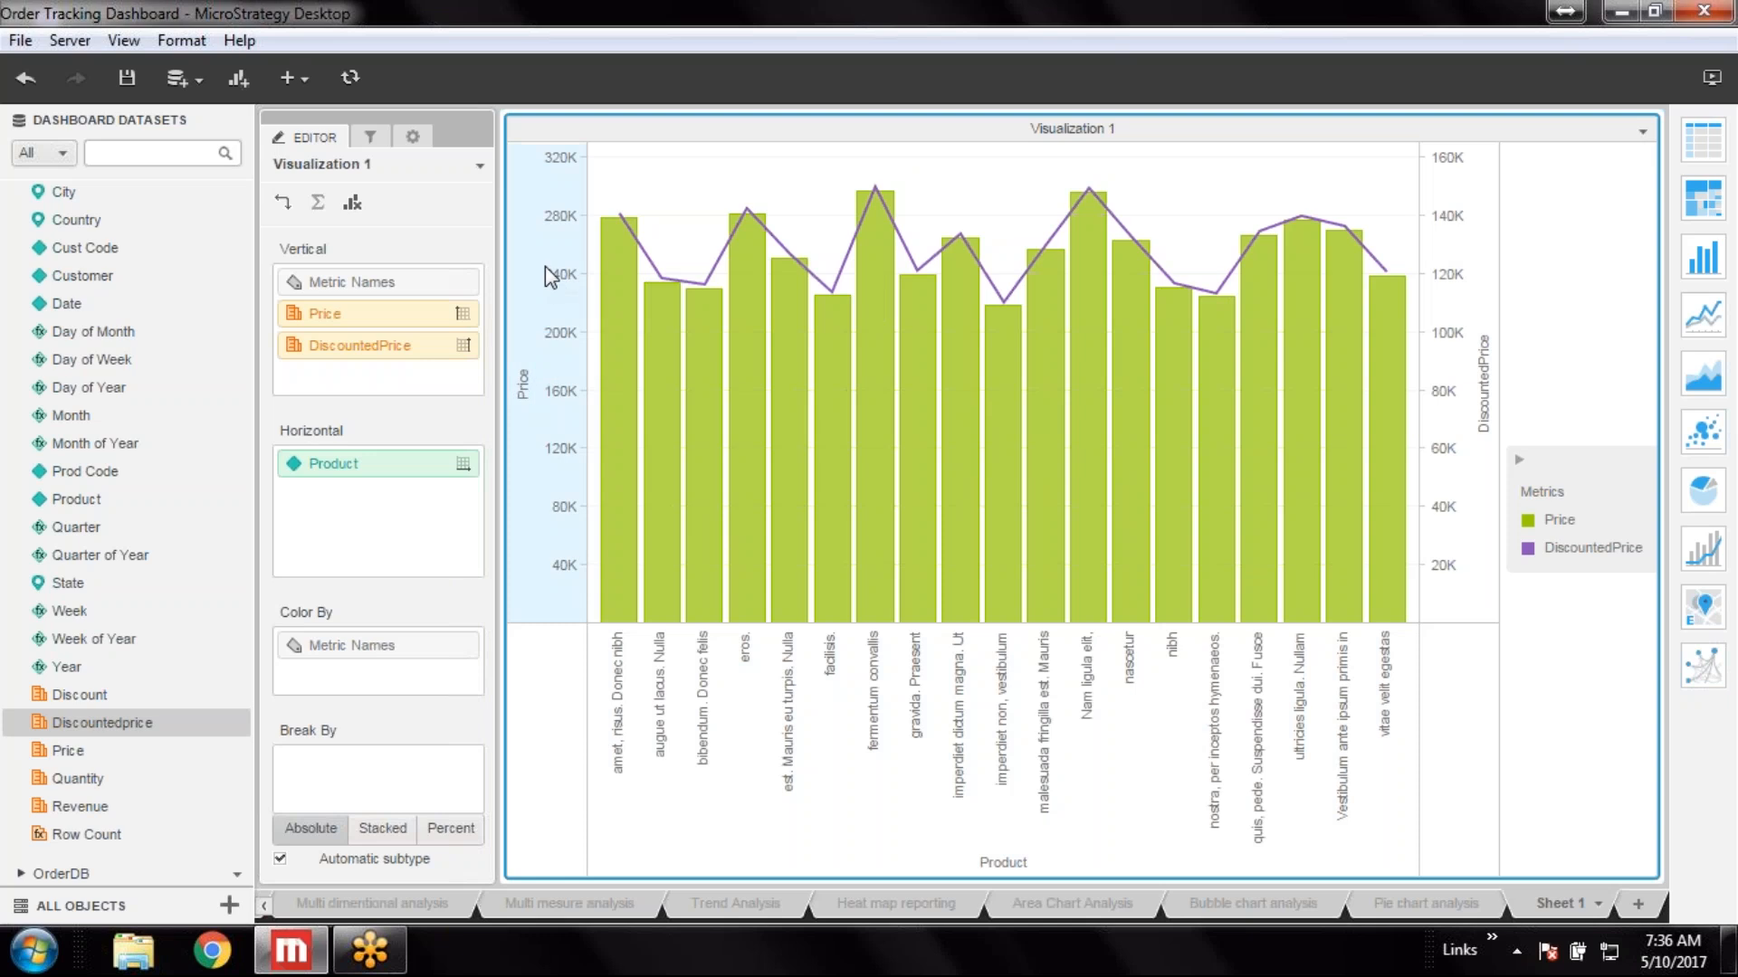
Turn off Condense Label on both the Price axis and the DiscountedPrice axis
right_click(529, 285)
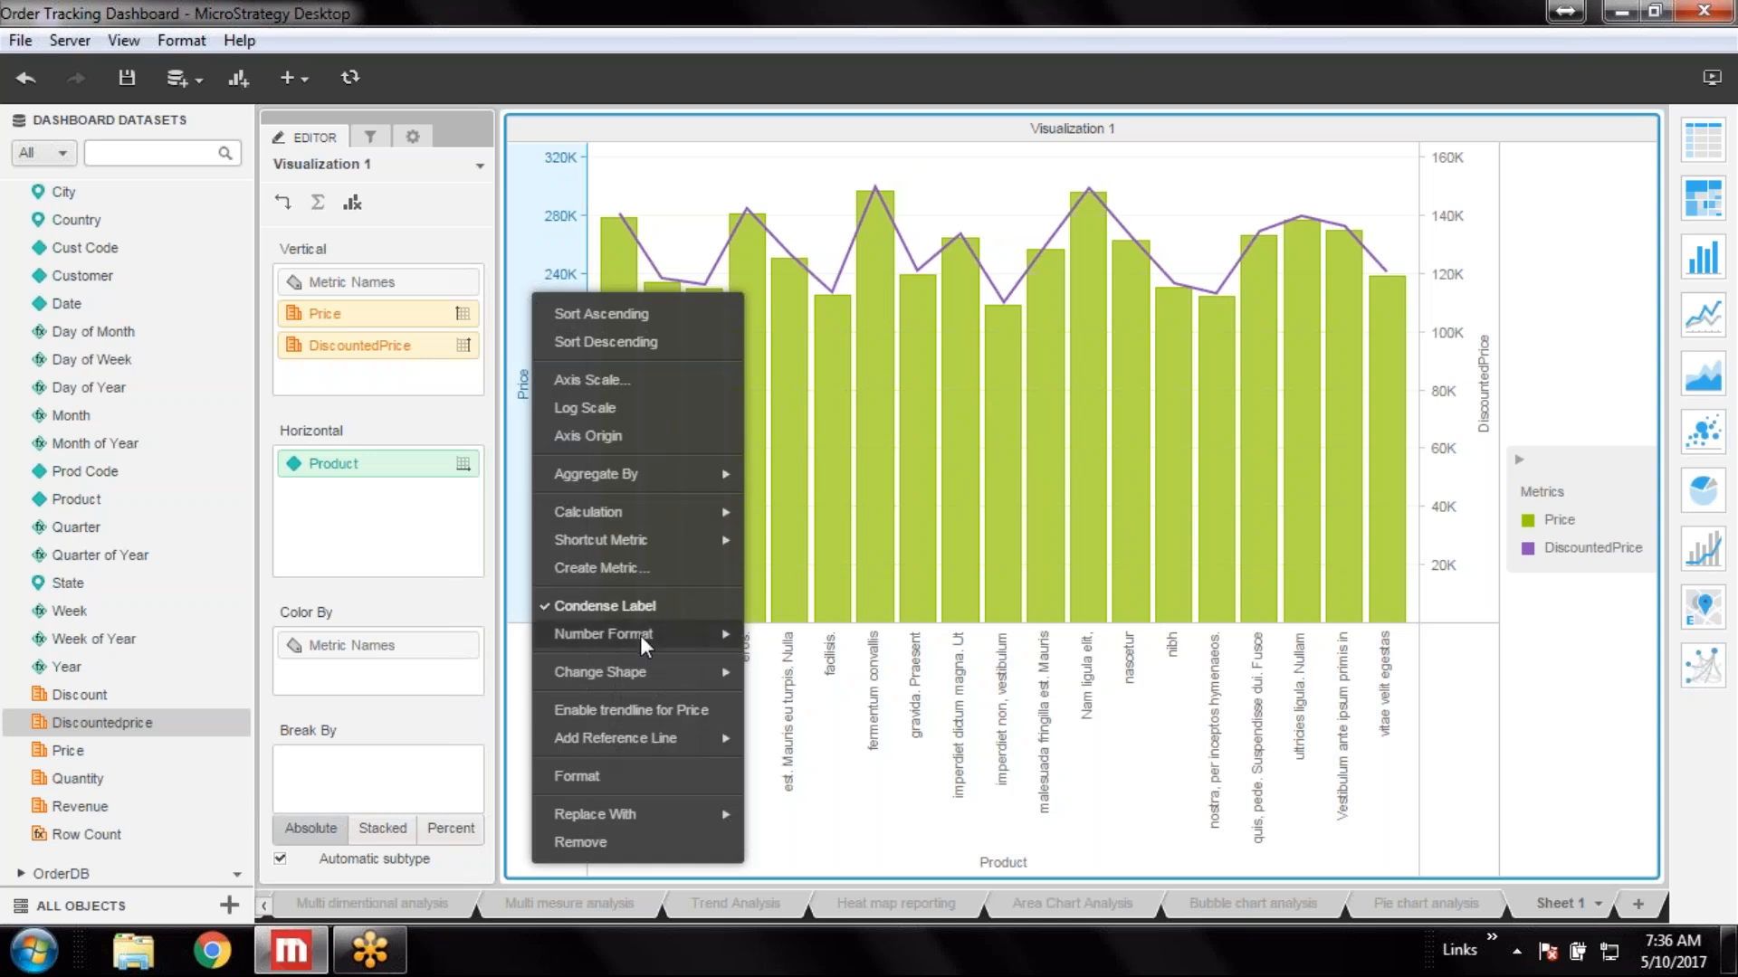
click(605, 605)
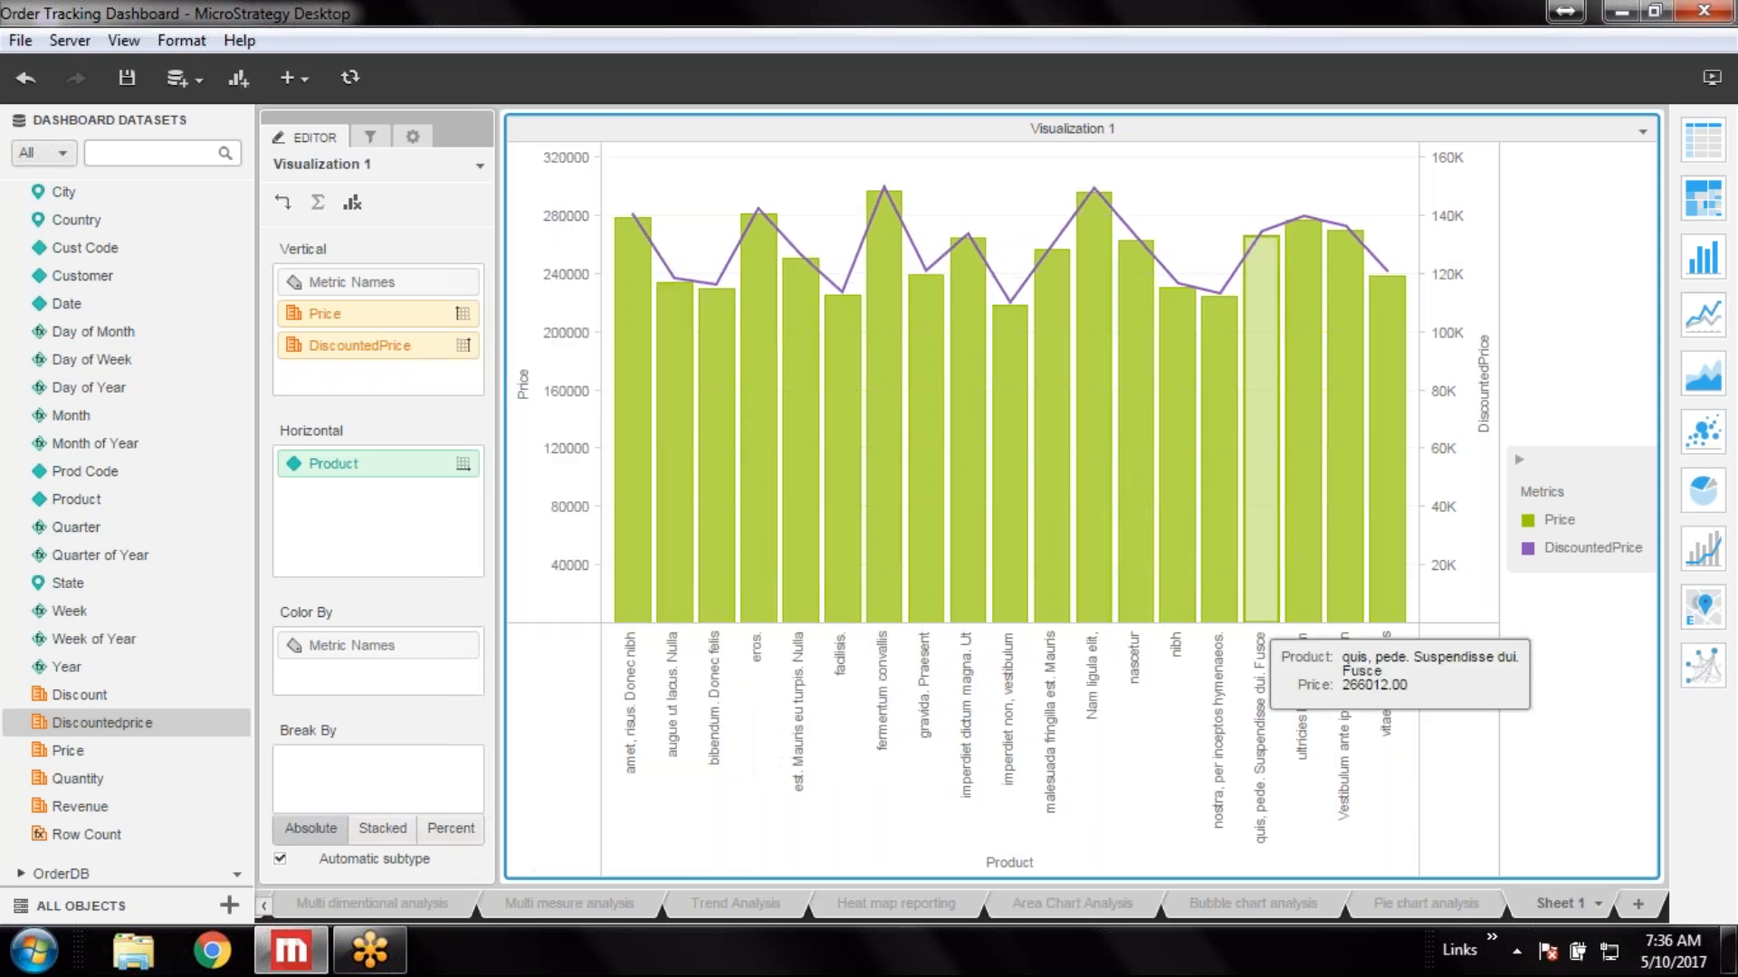
right_click(1446, 289)
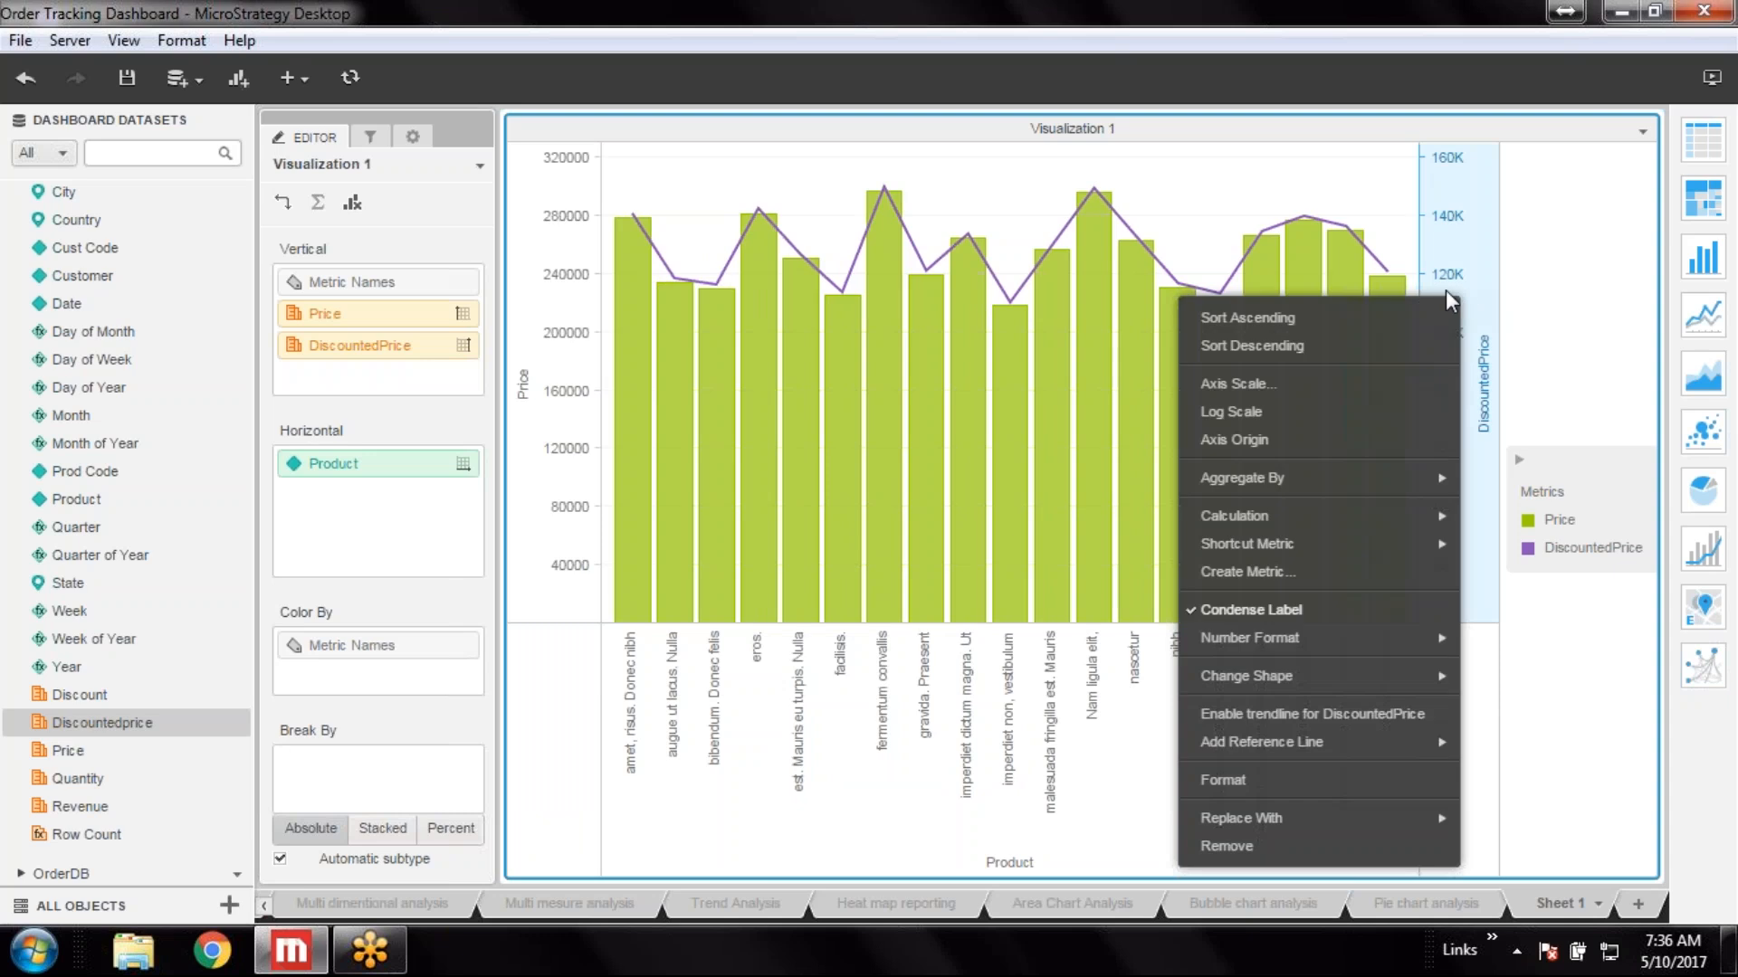
click(1283, 614)
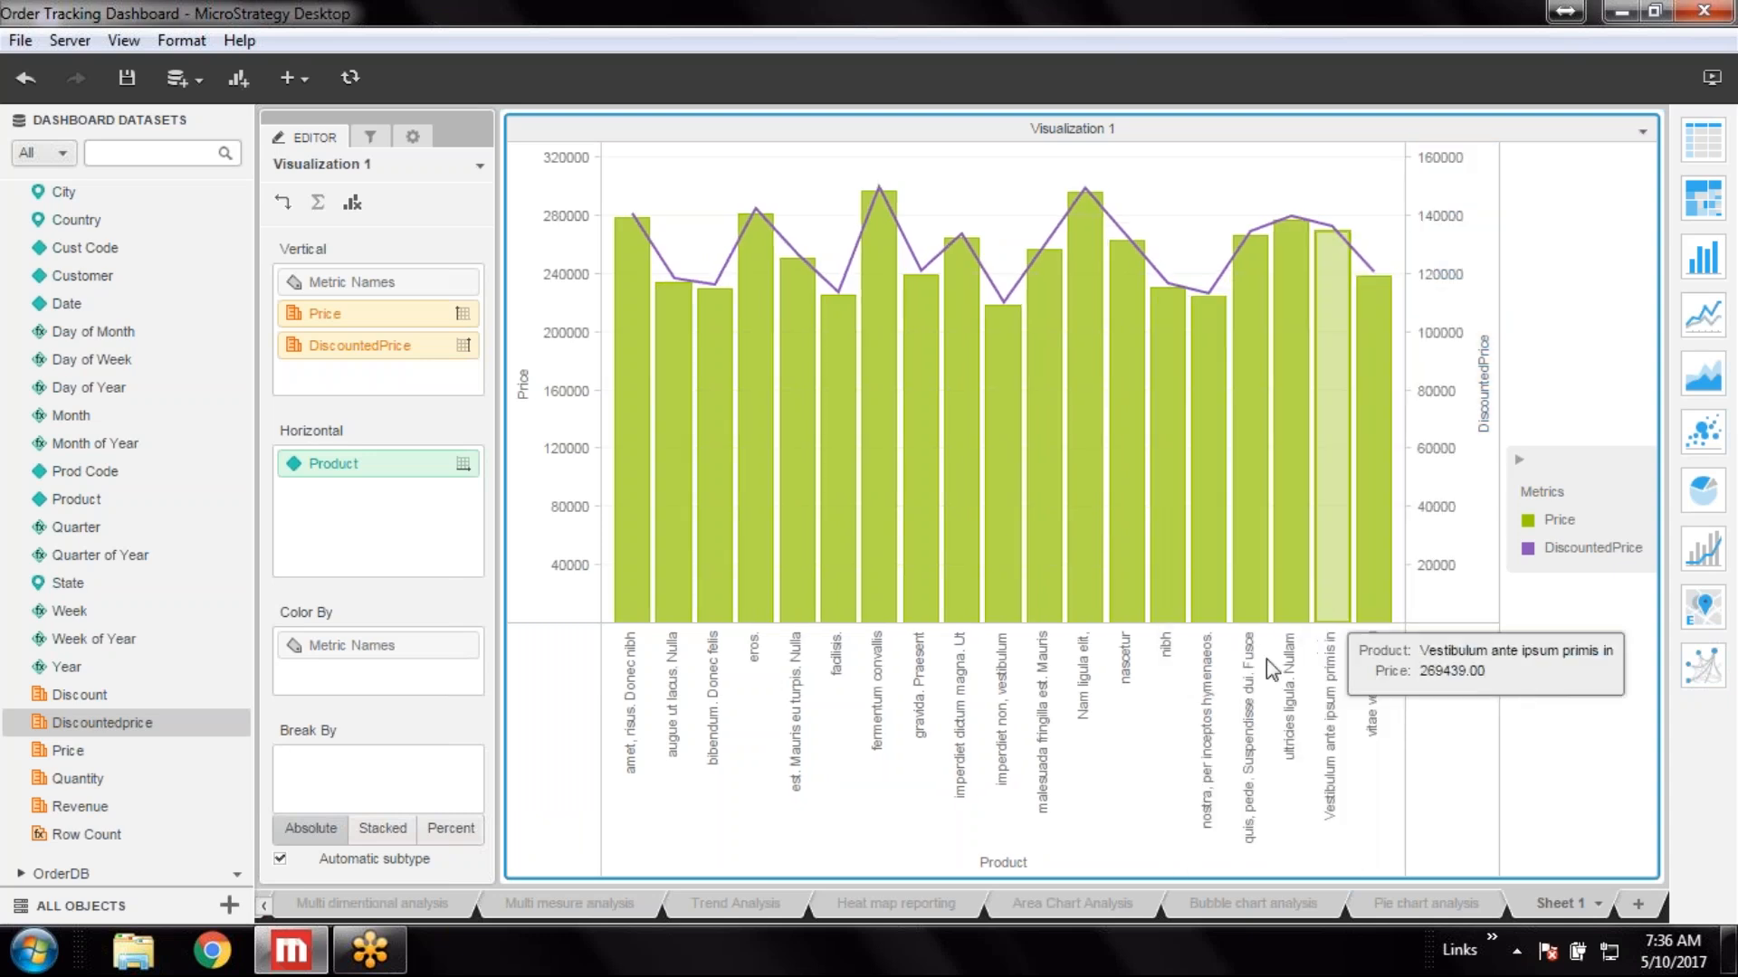
Set the Price axis number format to Fixed with the 1000 separator
right_click(545, 323)
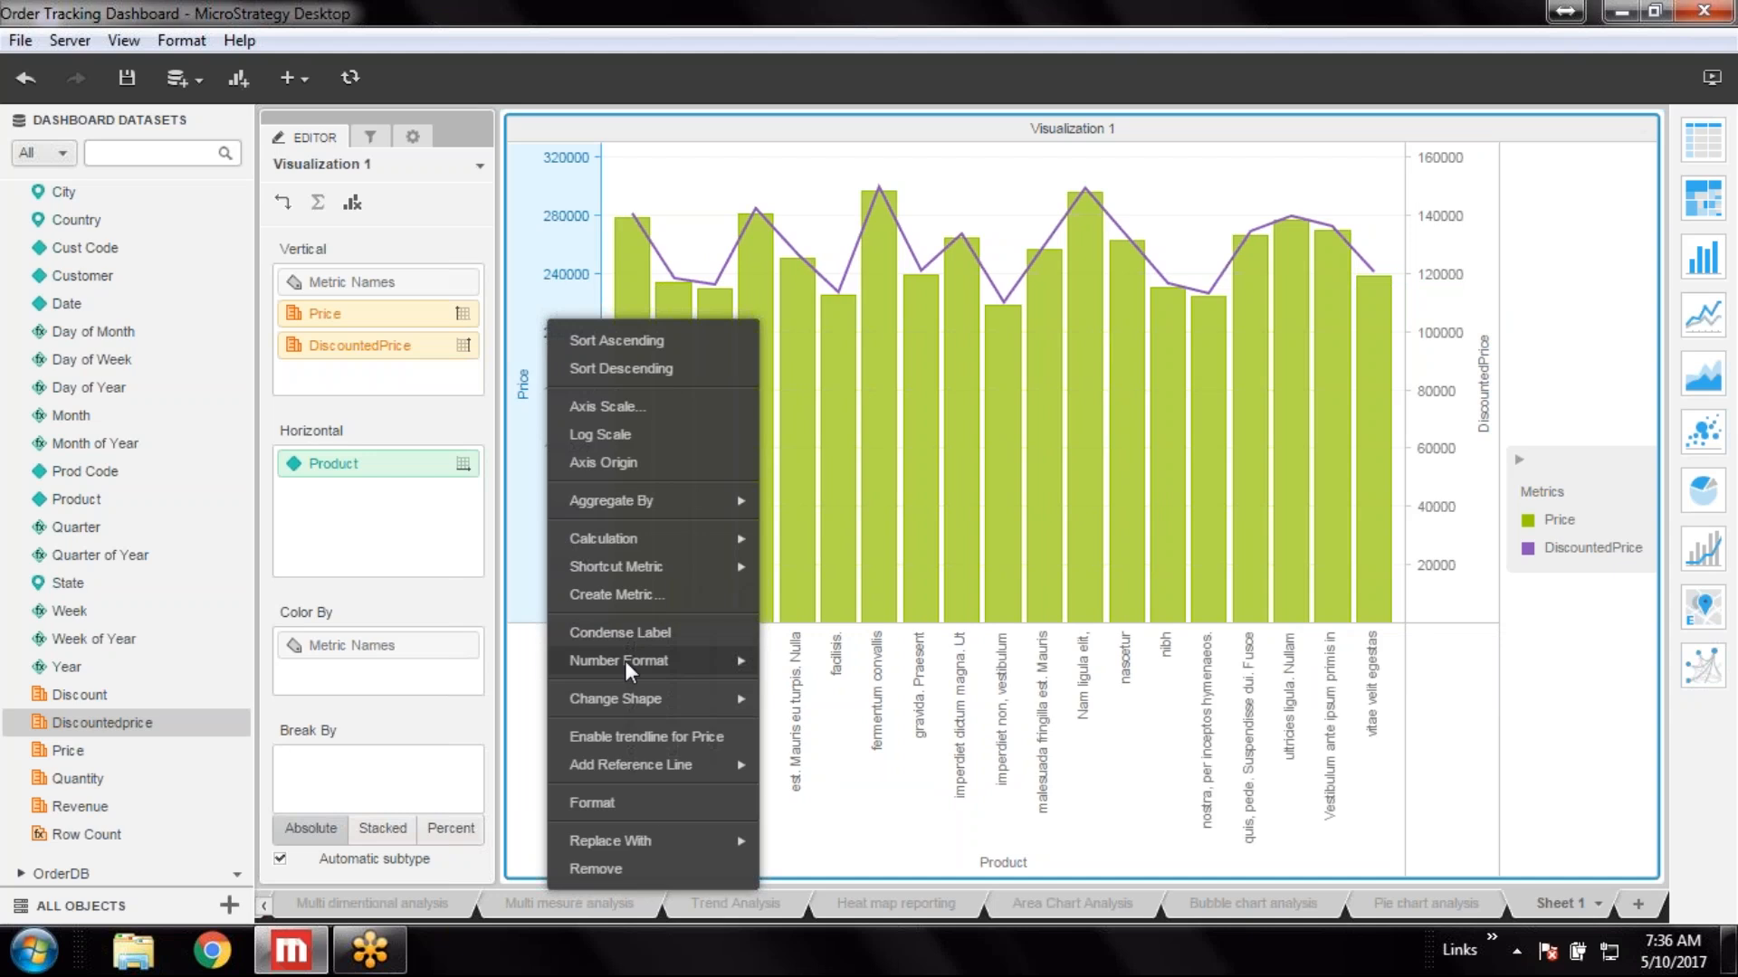
mouse_move(638, 668)
click(941, 673)
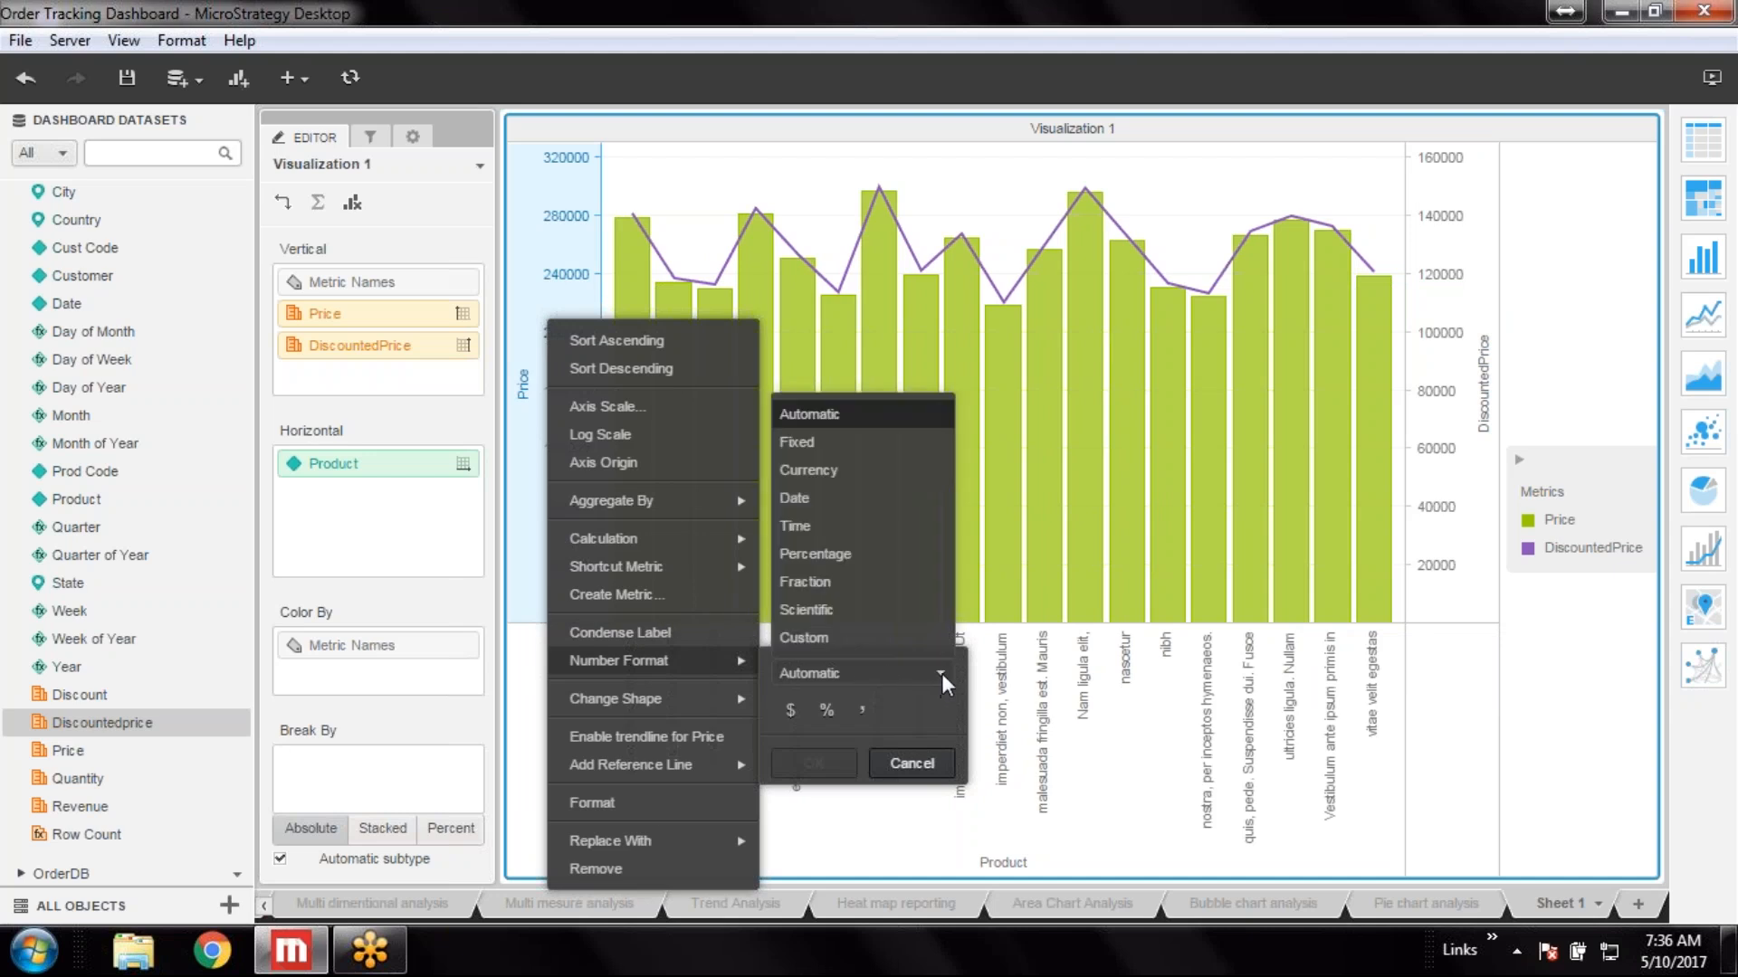
click(834, 448)
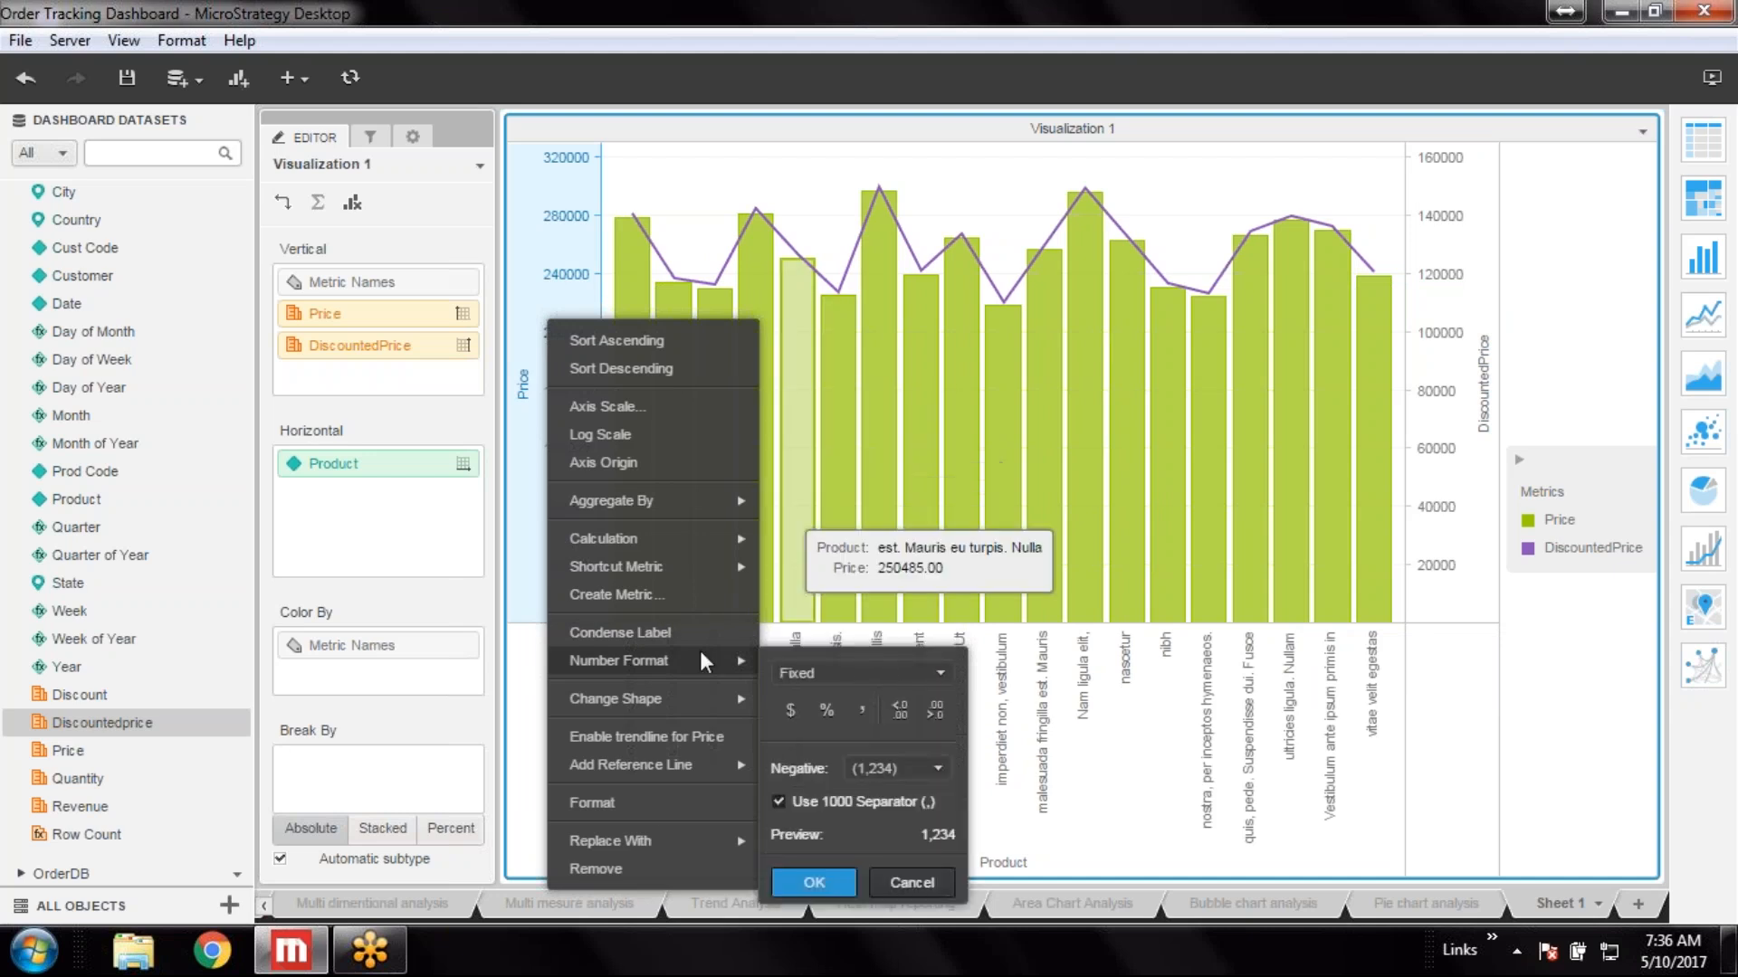
click(814, 884)
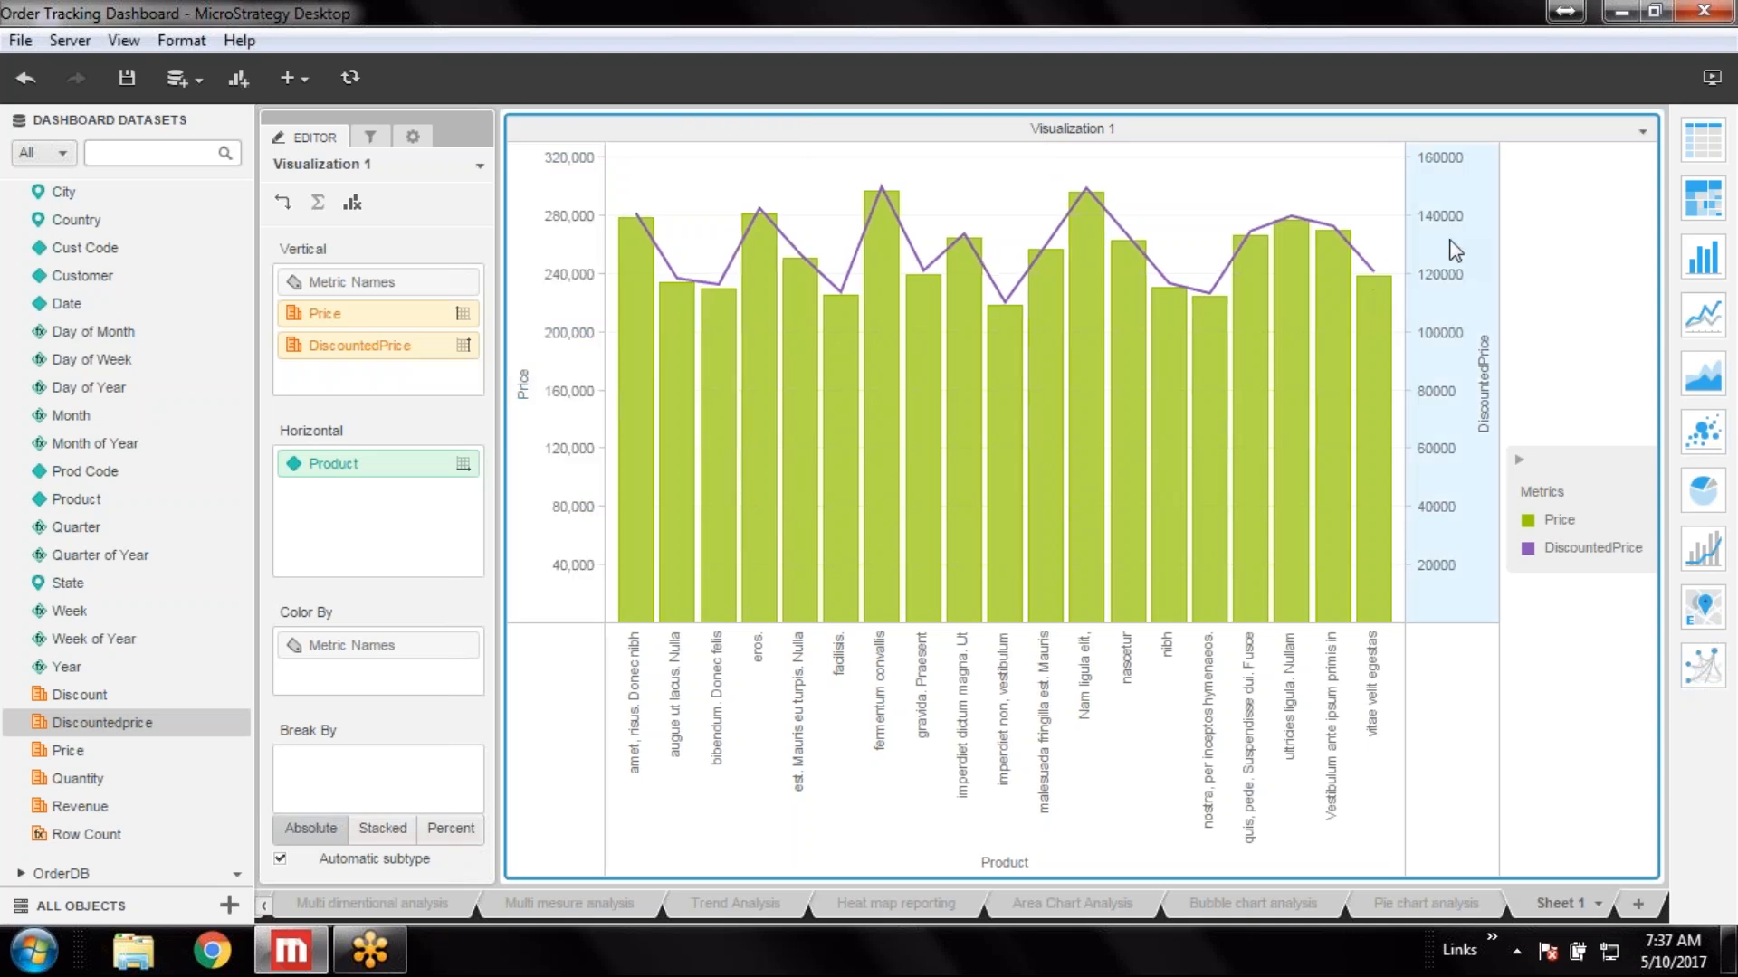
Set the DiscountedPrice axis number format to Fixed with the 1000 separator
right_click(1439, 275)
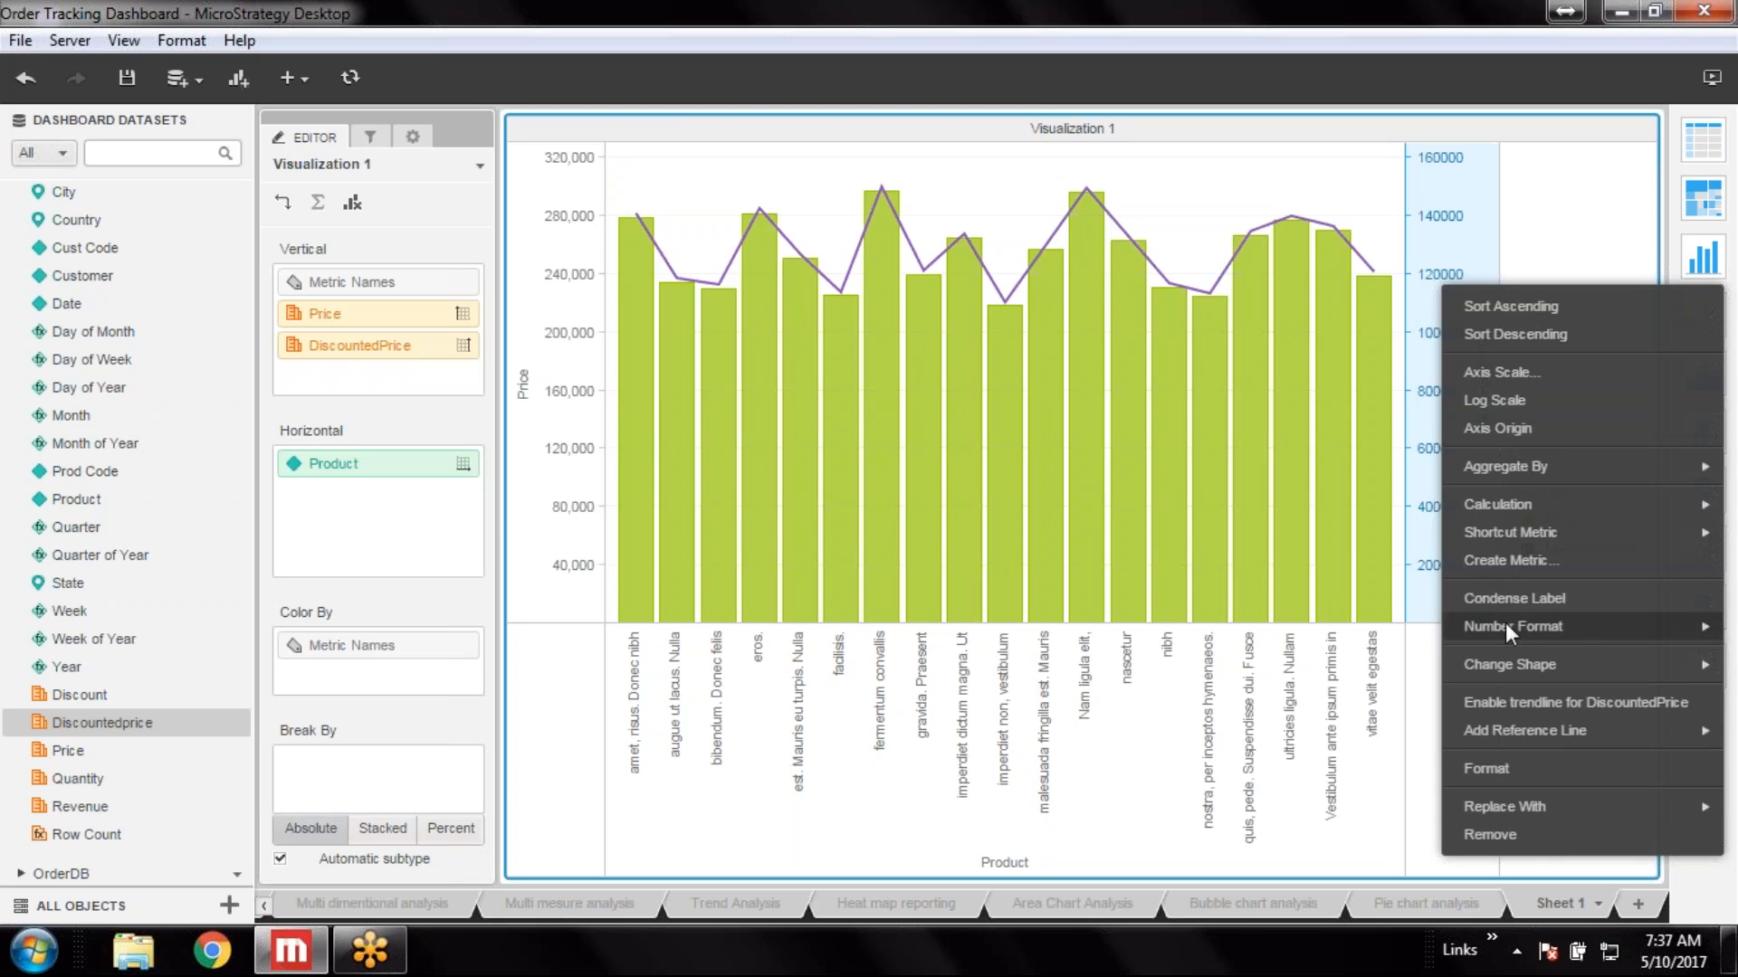
mouse_move(1506, 625)
click(1405, 633)
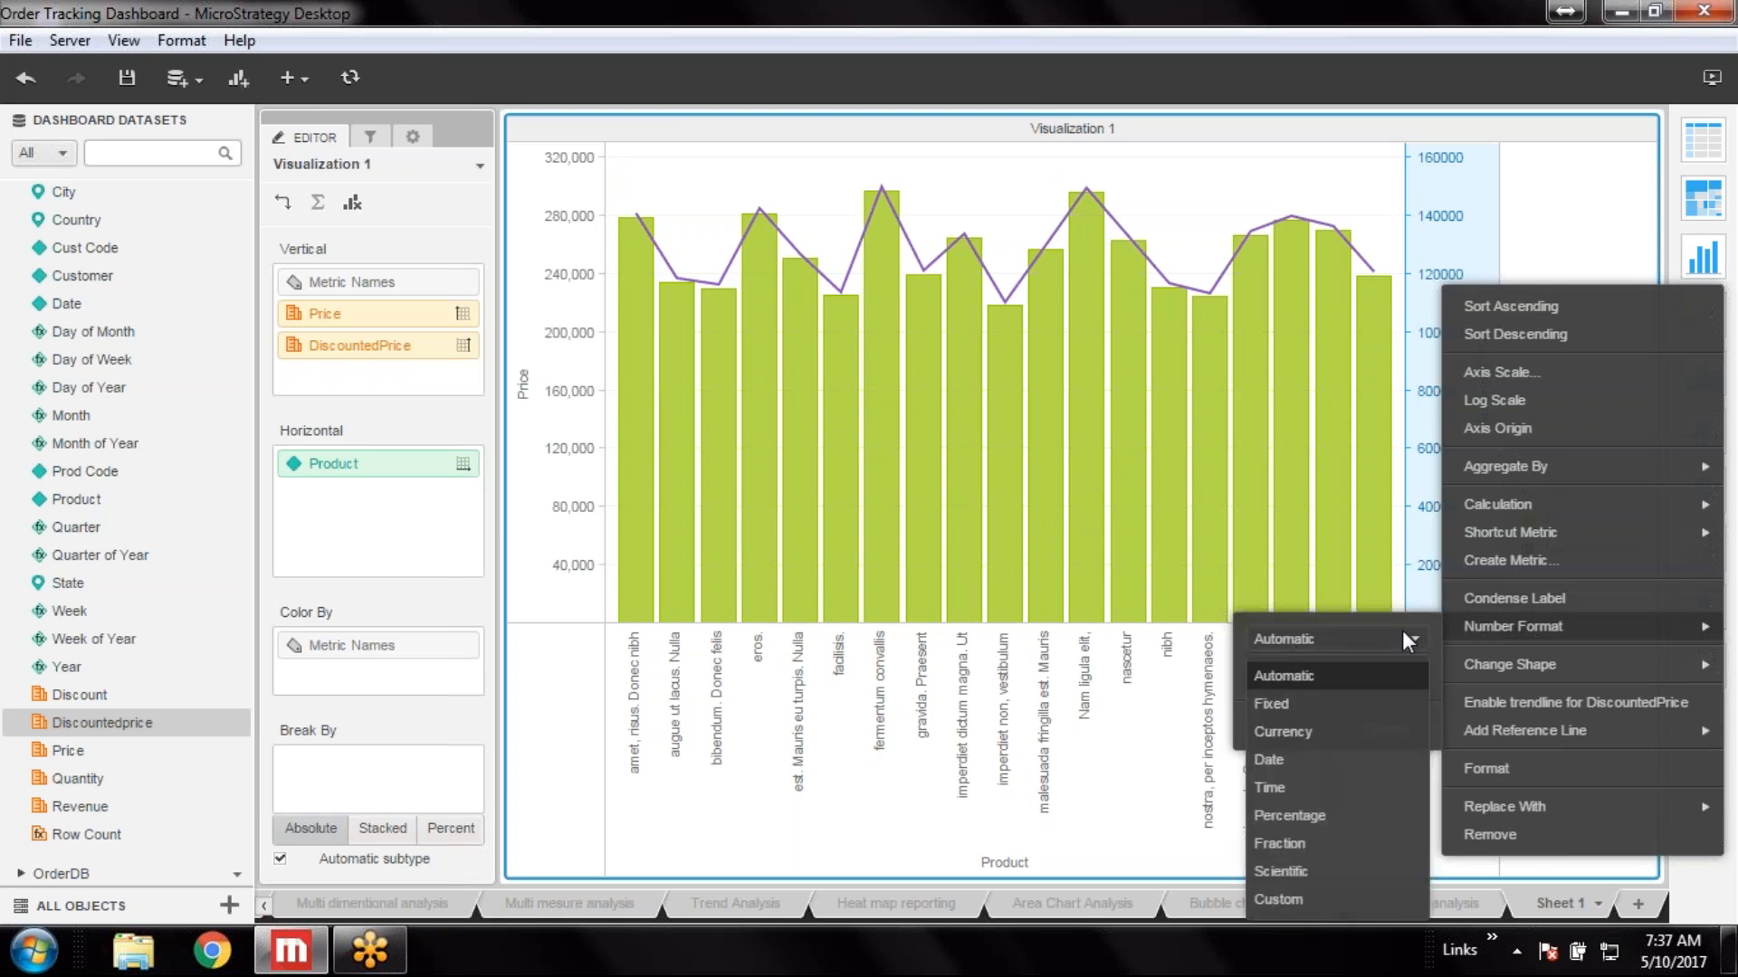
click(1280, 706)
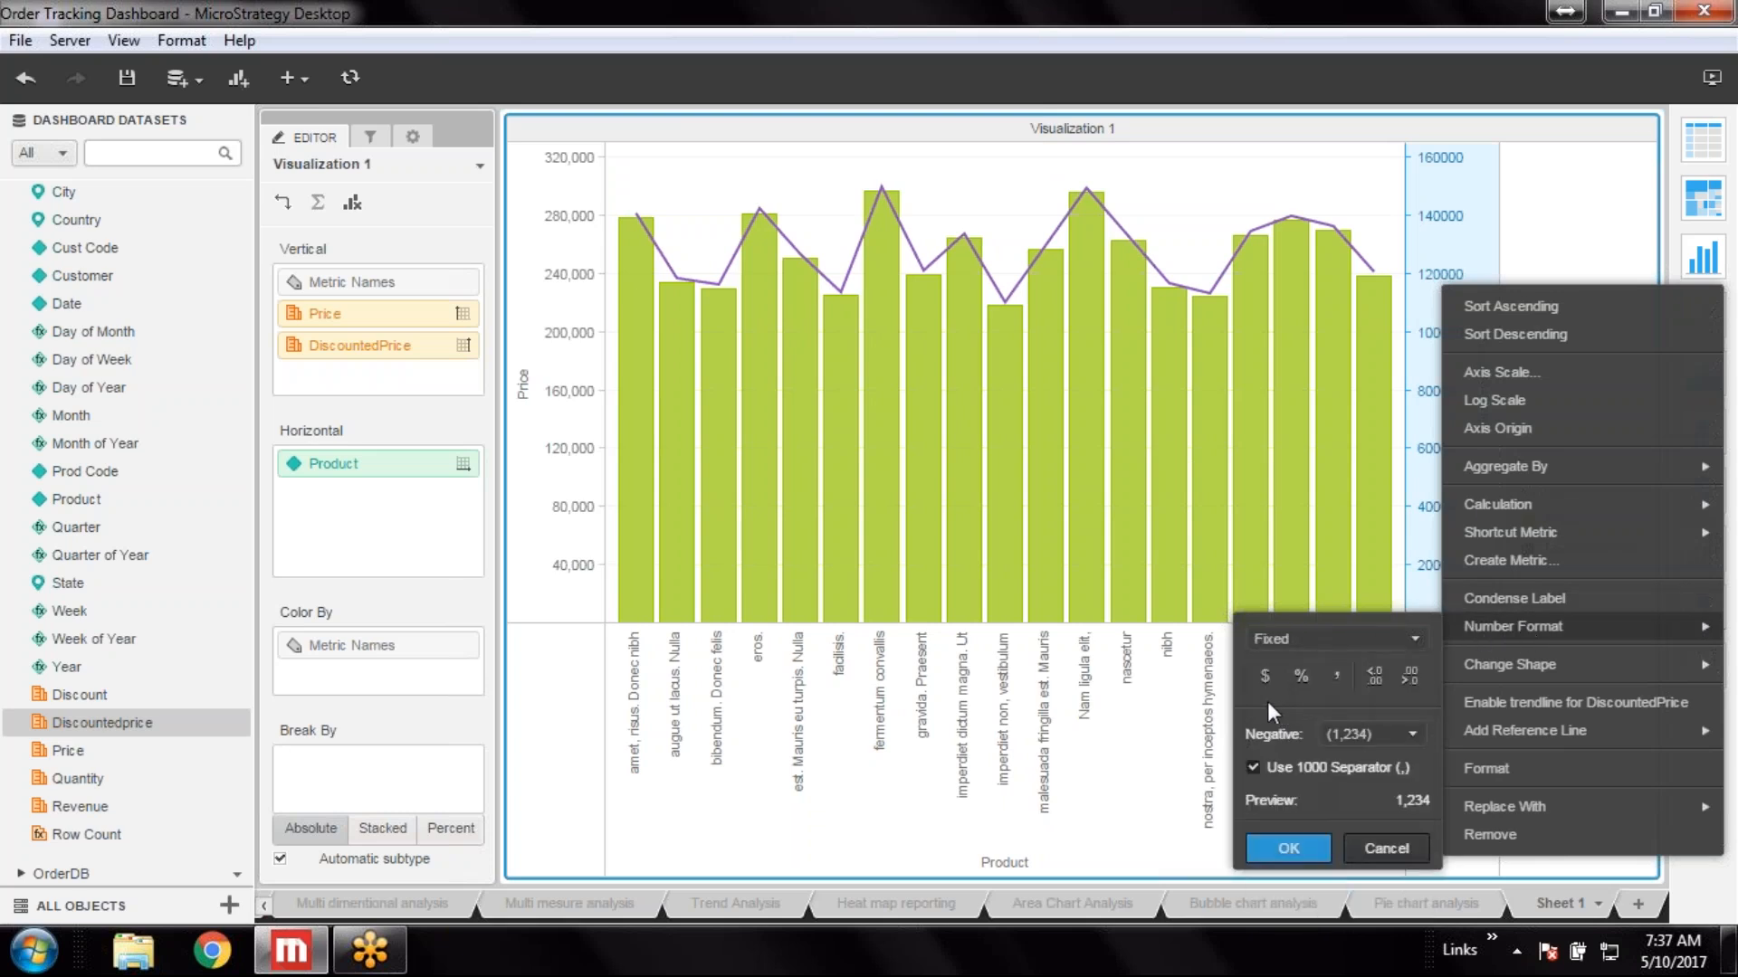
click(1289, 847)
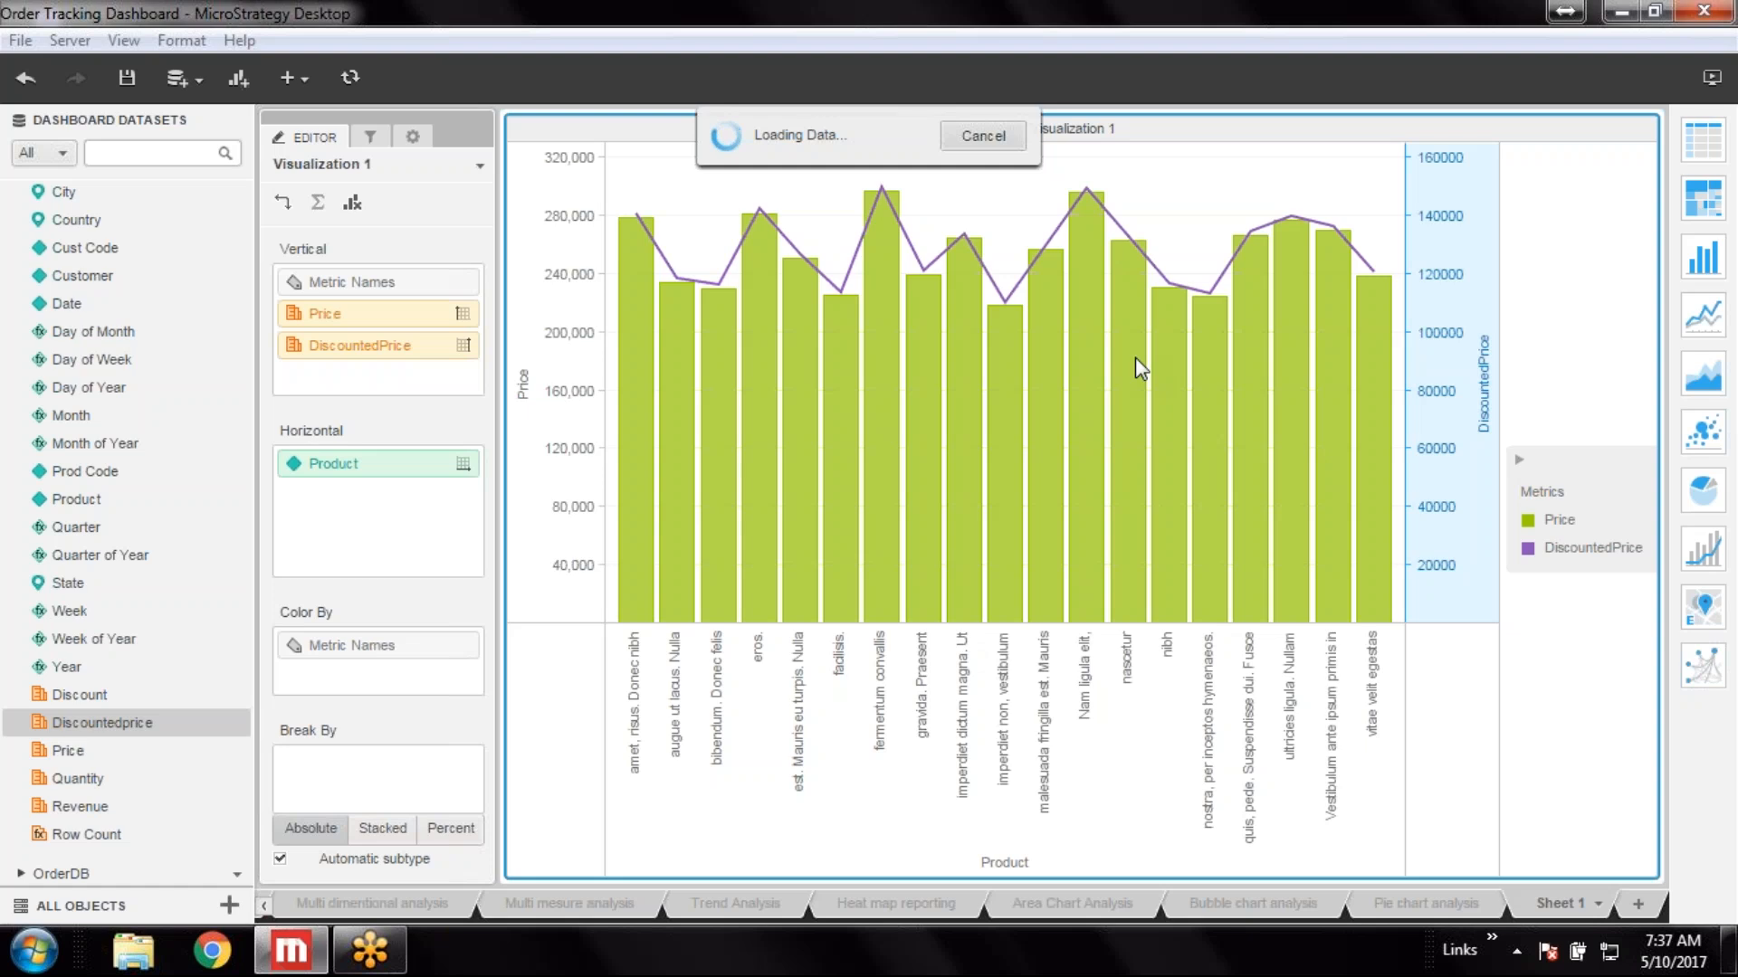
Turn on data label values for the chart in the Shapes and Data Labels properties
click(411, 137)
click(406, 214)
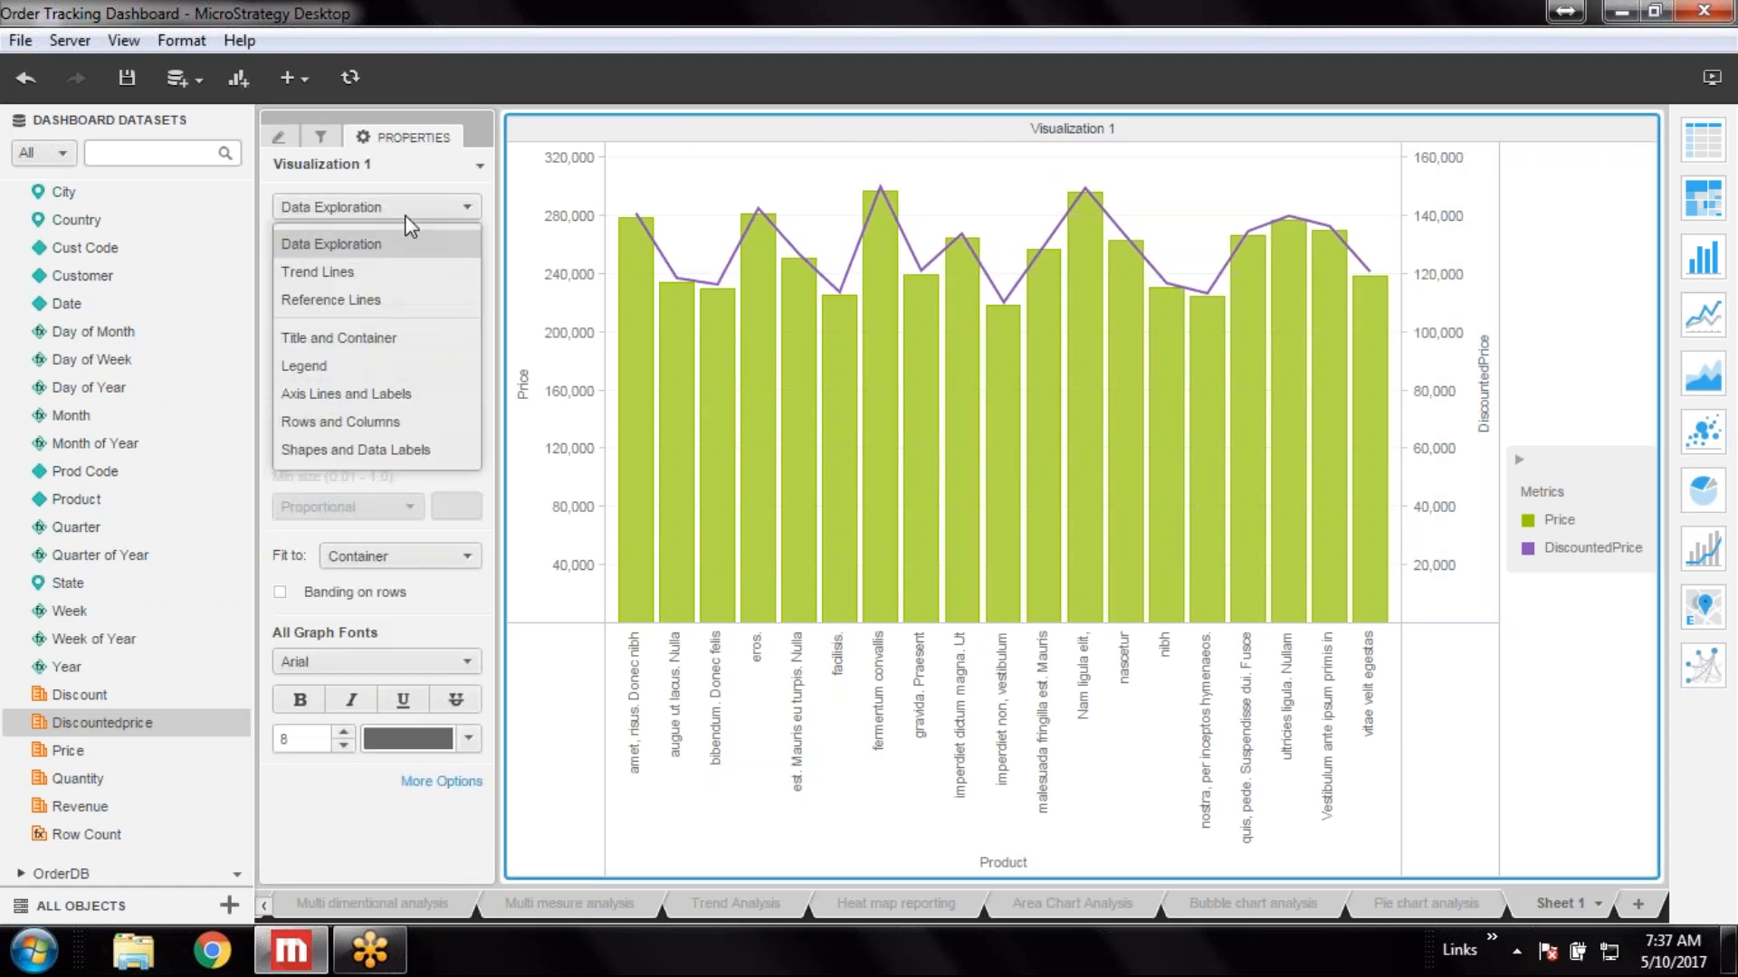
click(387, 453)
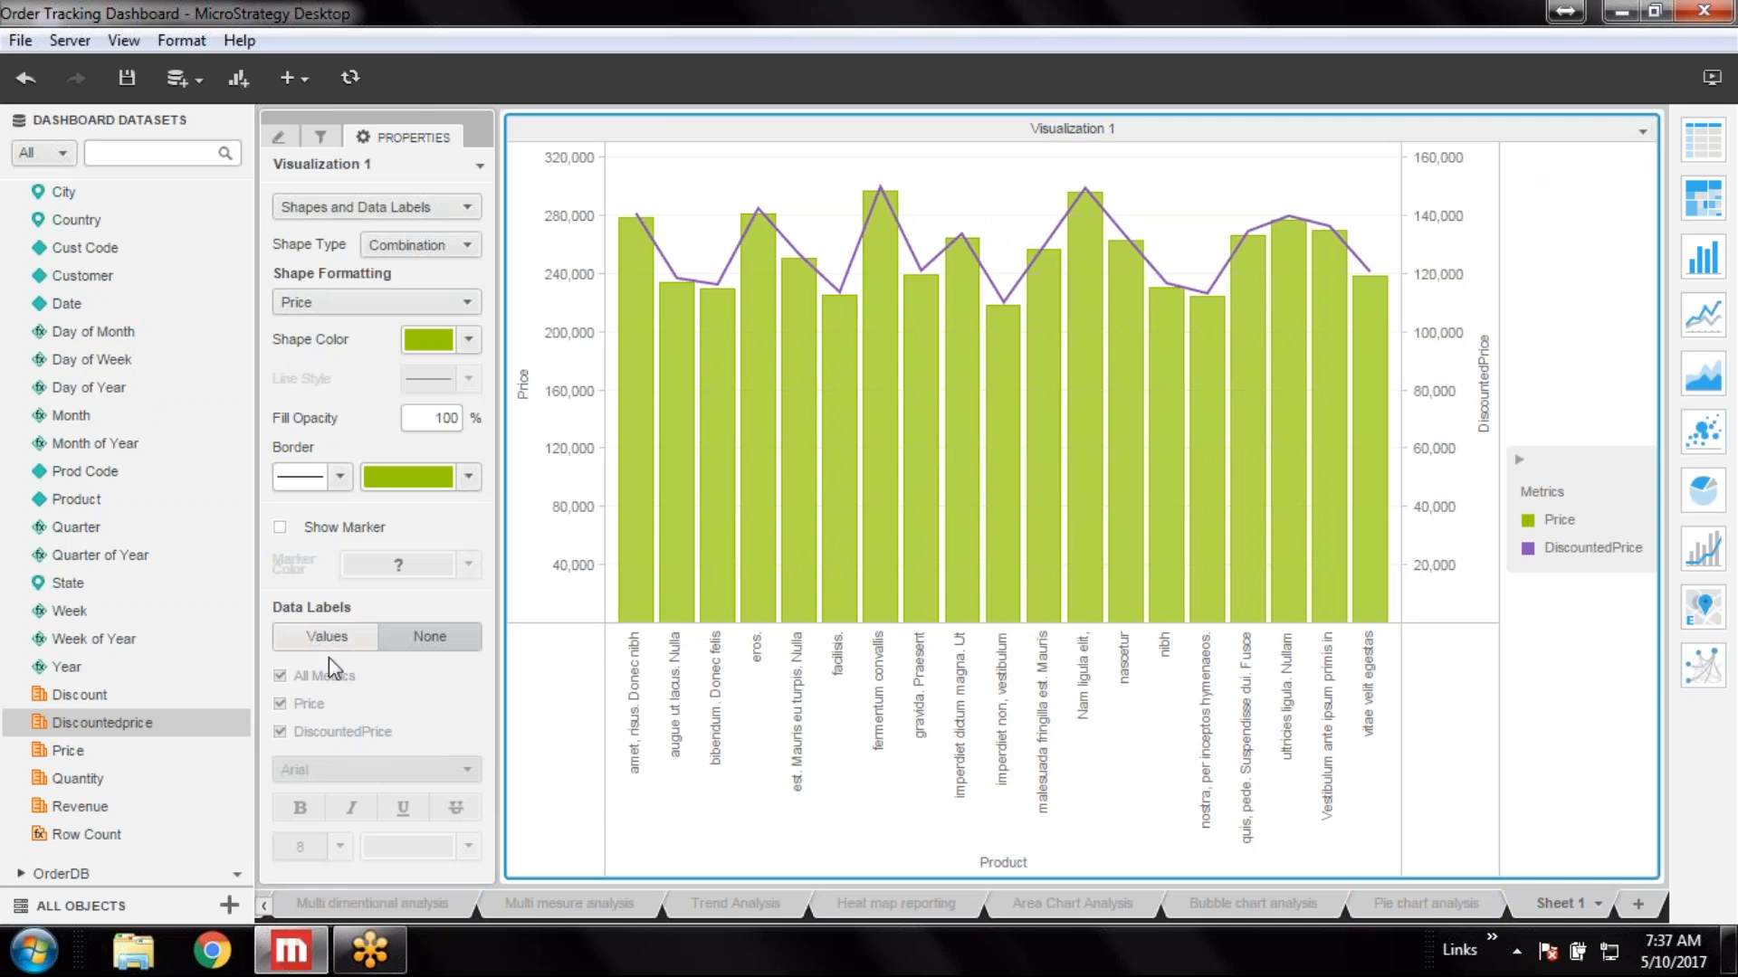
click(347, 631)
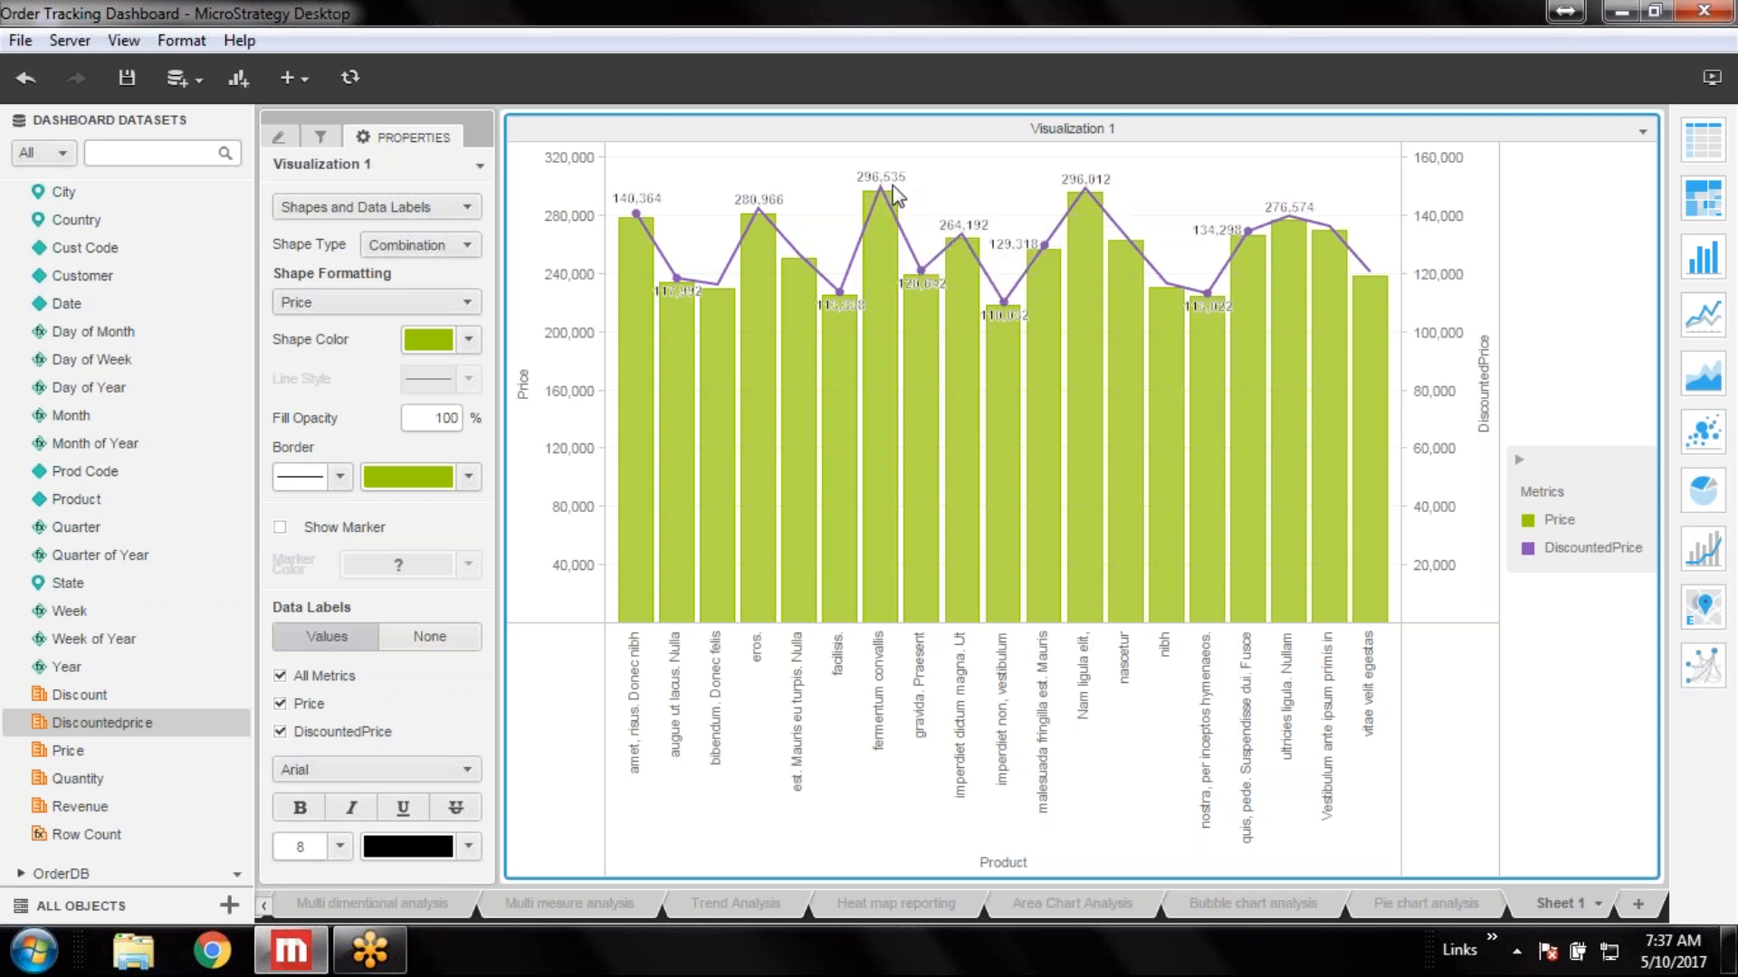
Examine the shape formatting settings for DiscountedPrice and for all metrics
mouse_move(758, 219)
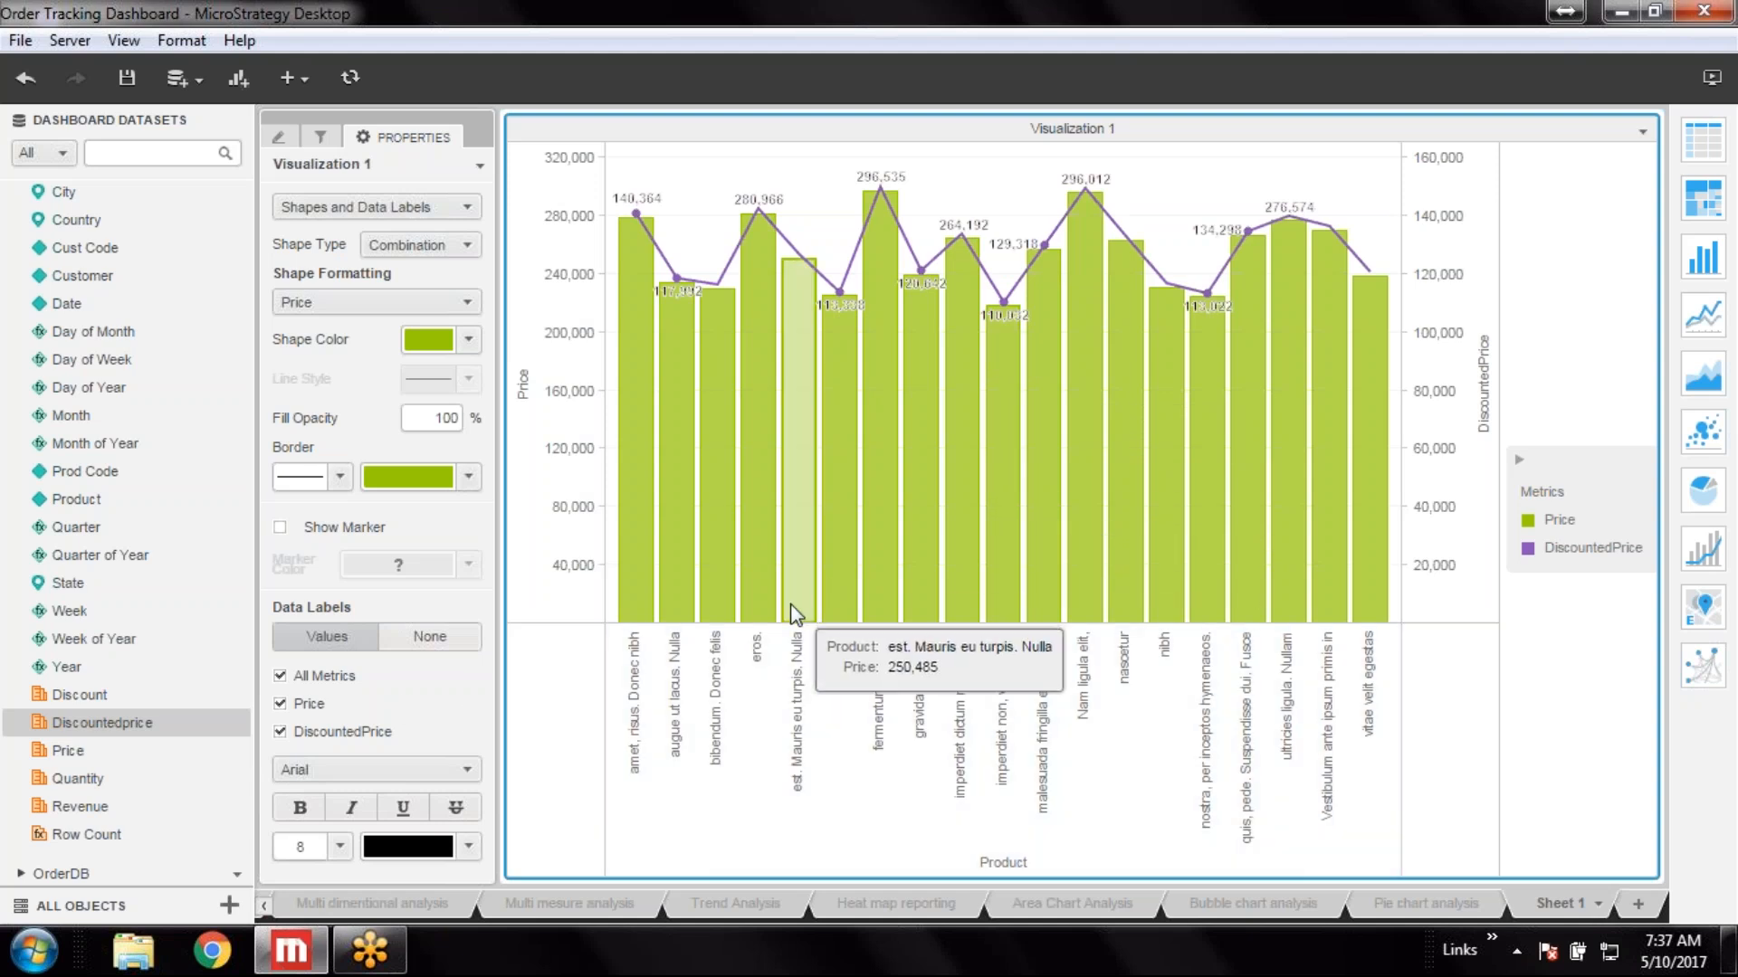
click(429, 302)
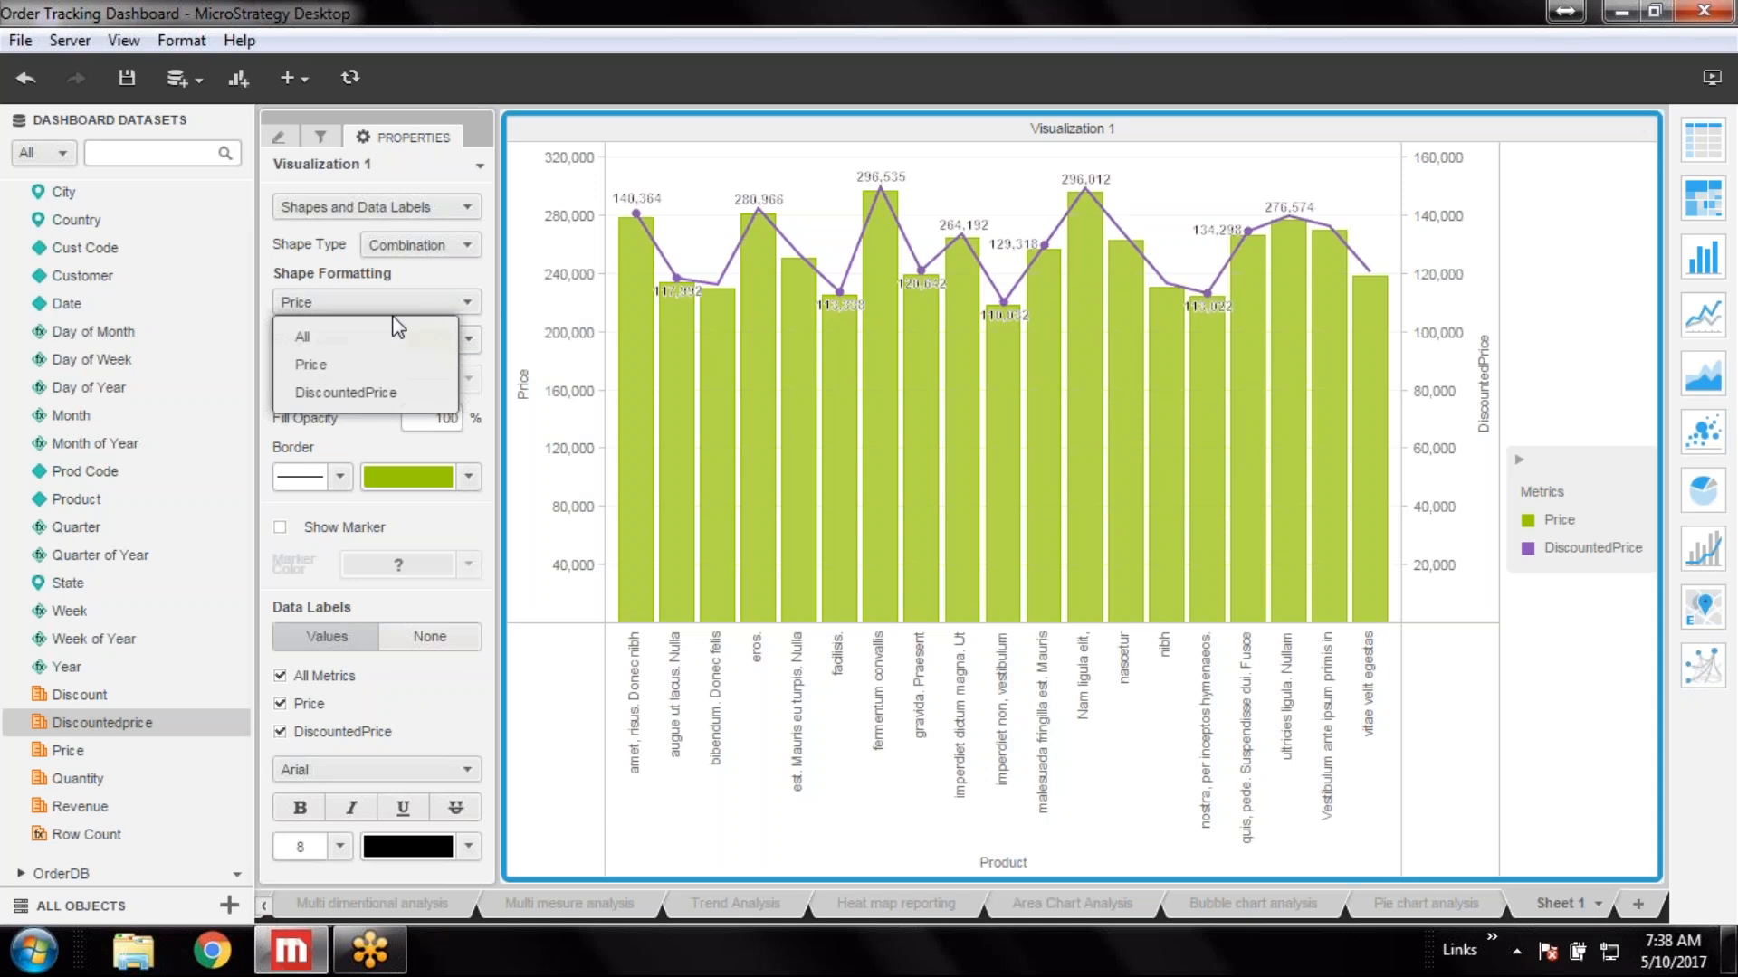
click(340, 394)
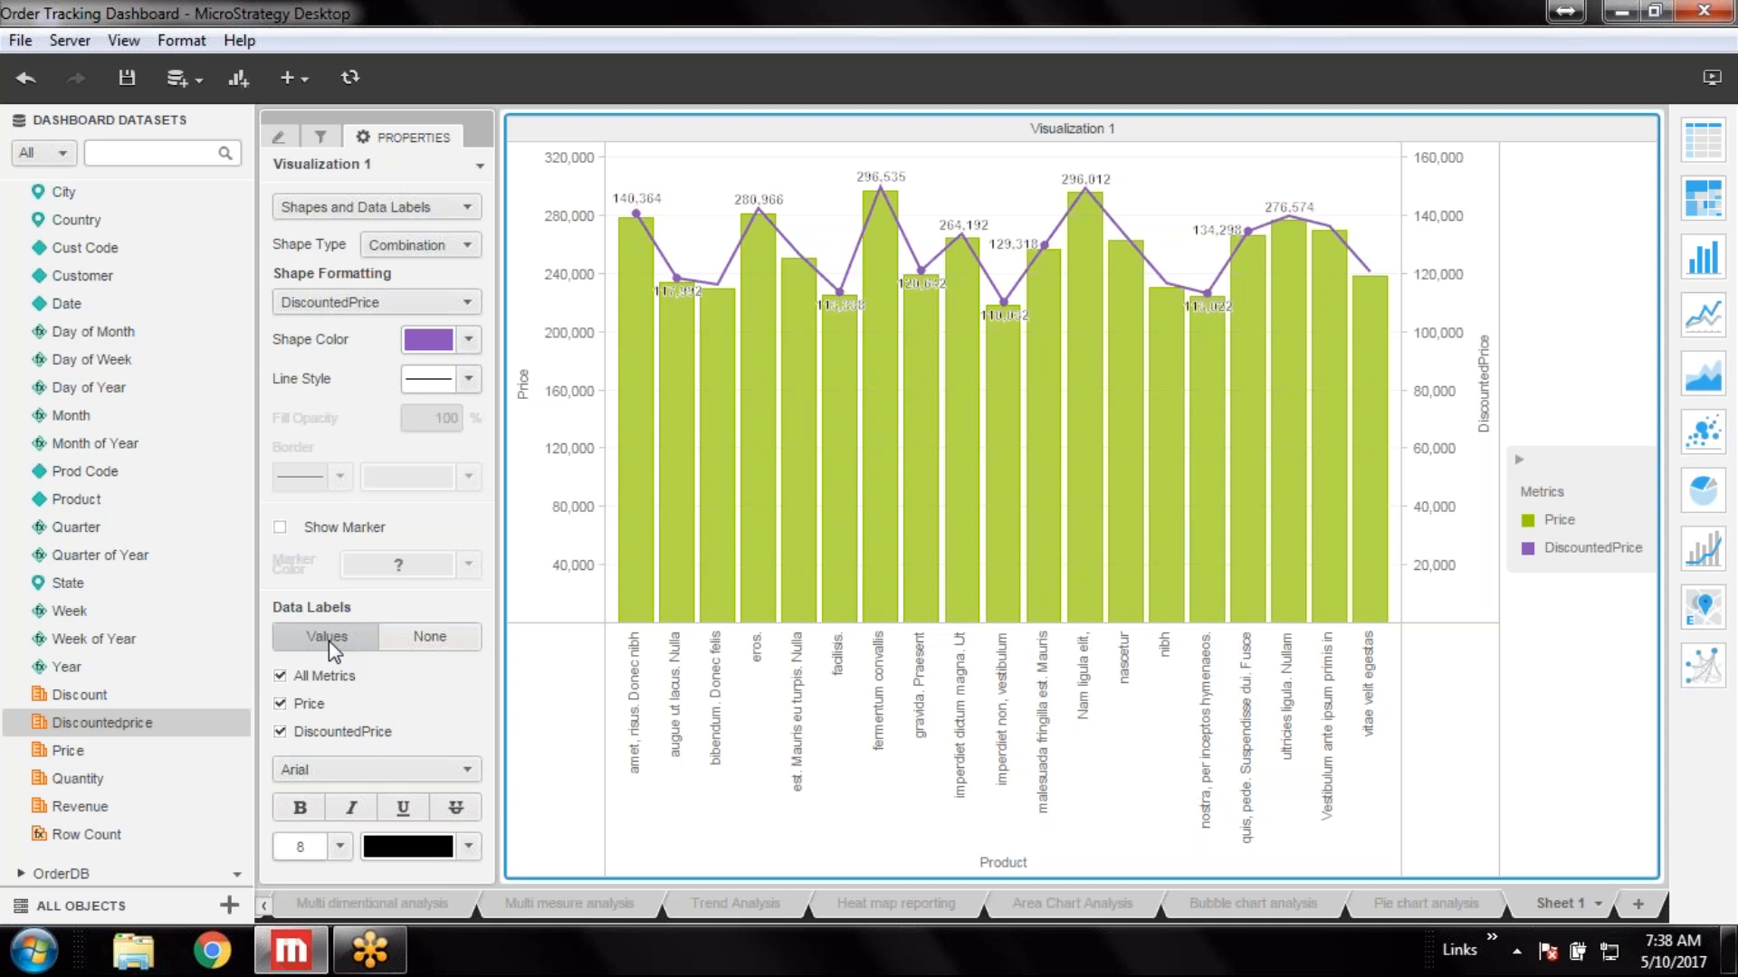
click(387, 302)
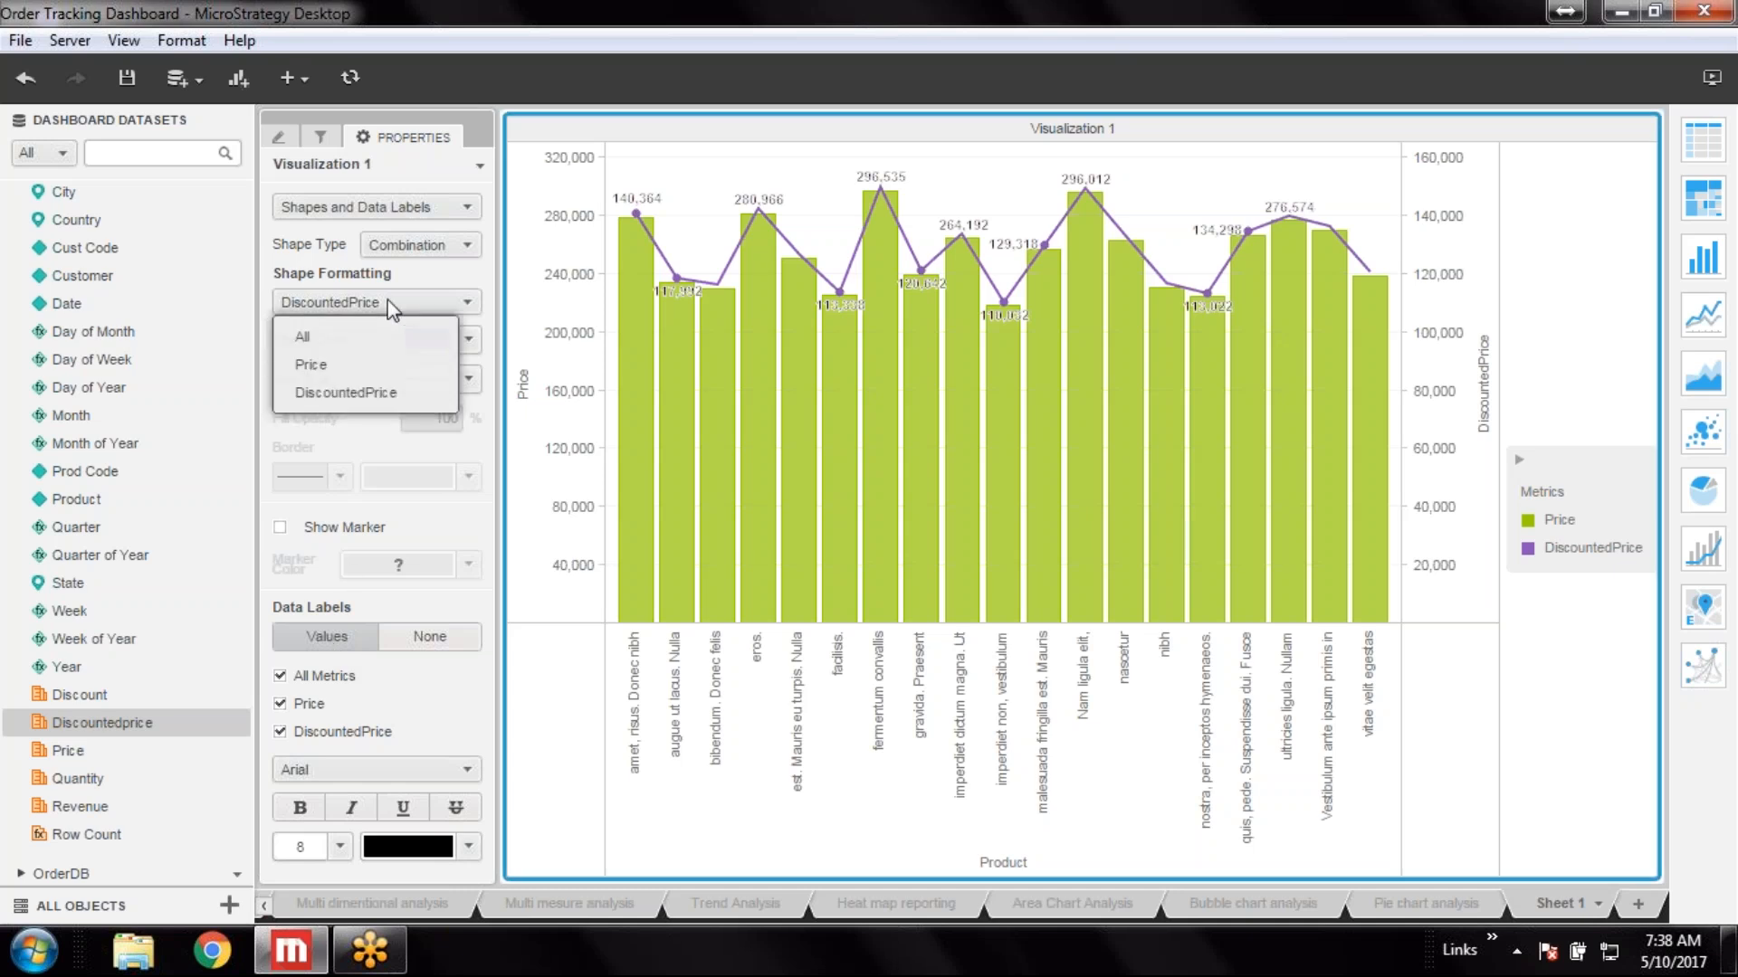
click(340, 331)
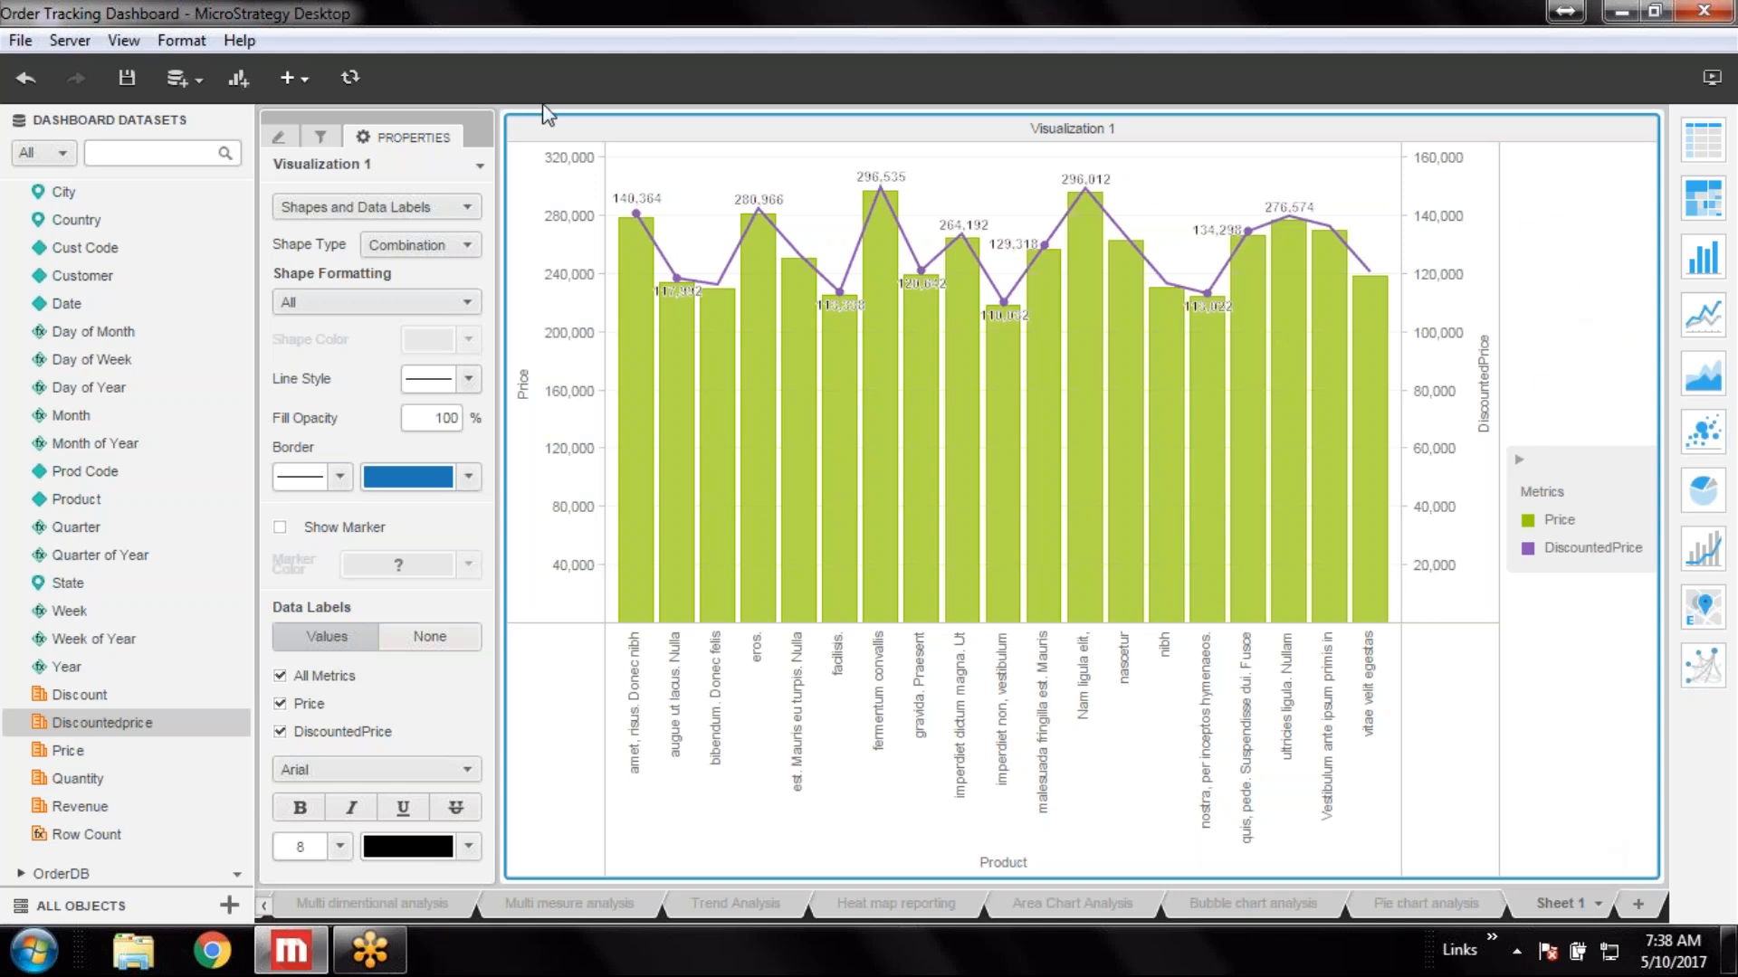
Duplicate Visualization 1 and stack the copy beneath the original, resizing both panels to share the sheet
click(1642, 134)
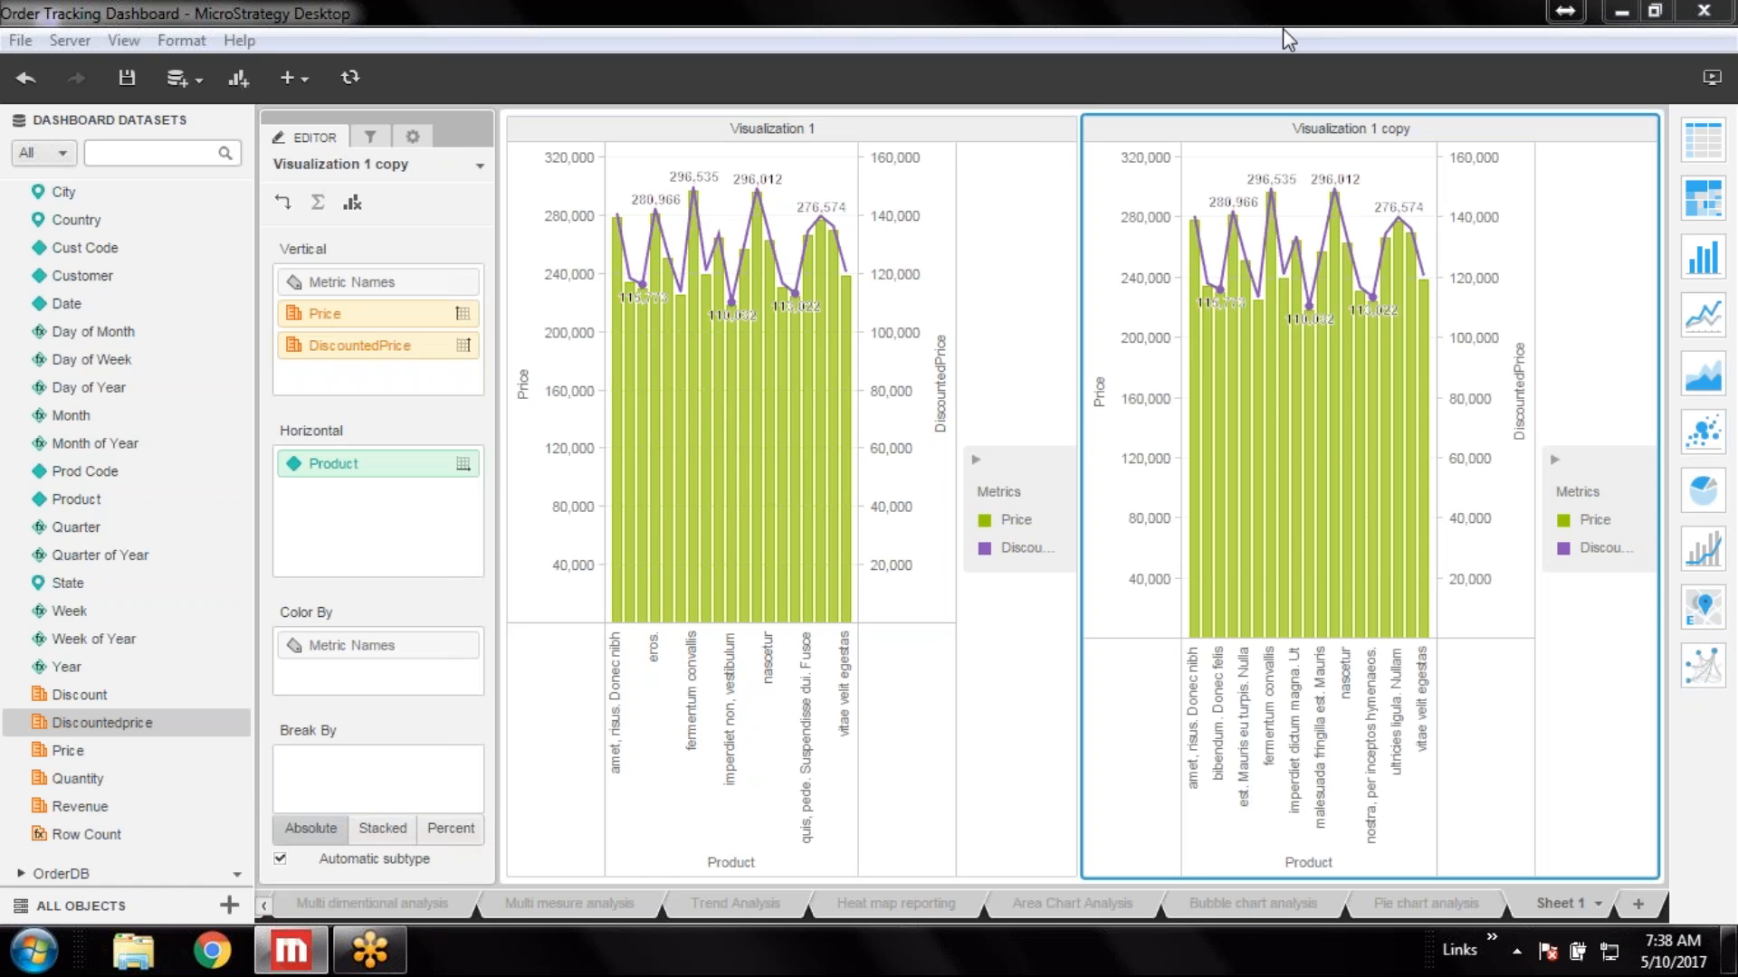
drag(1412, 125, 932, 744)
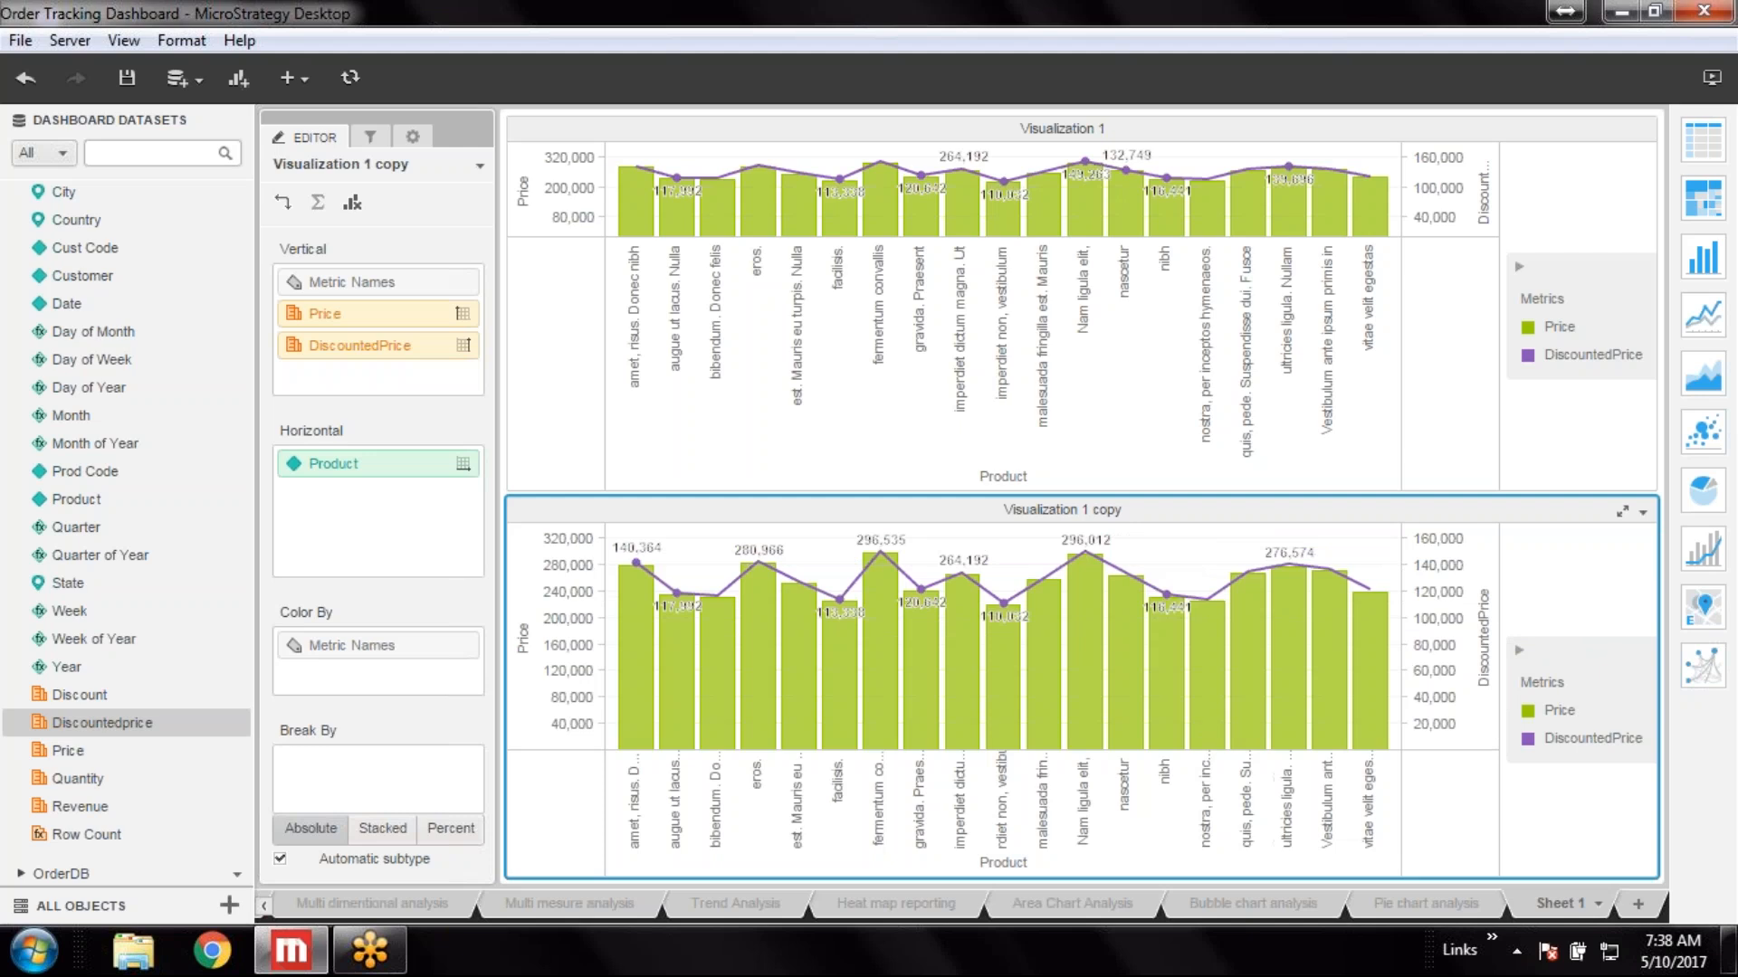
drag(1133, 322, 1136, 363)
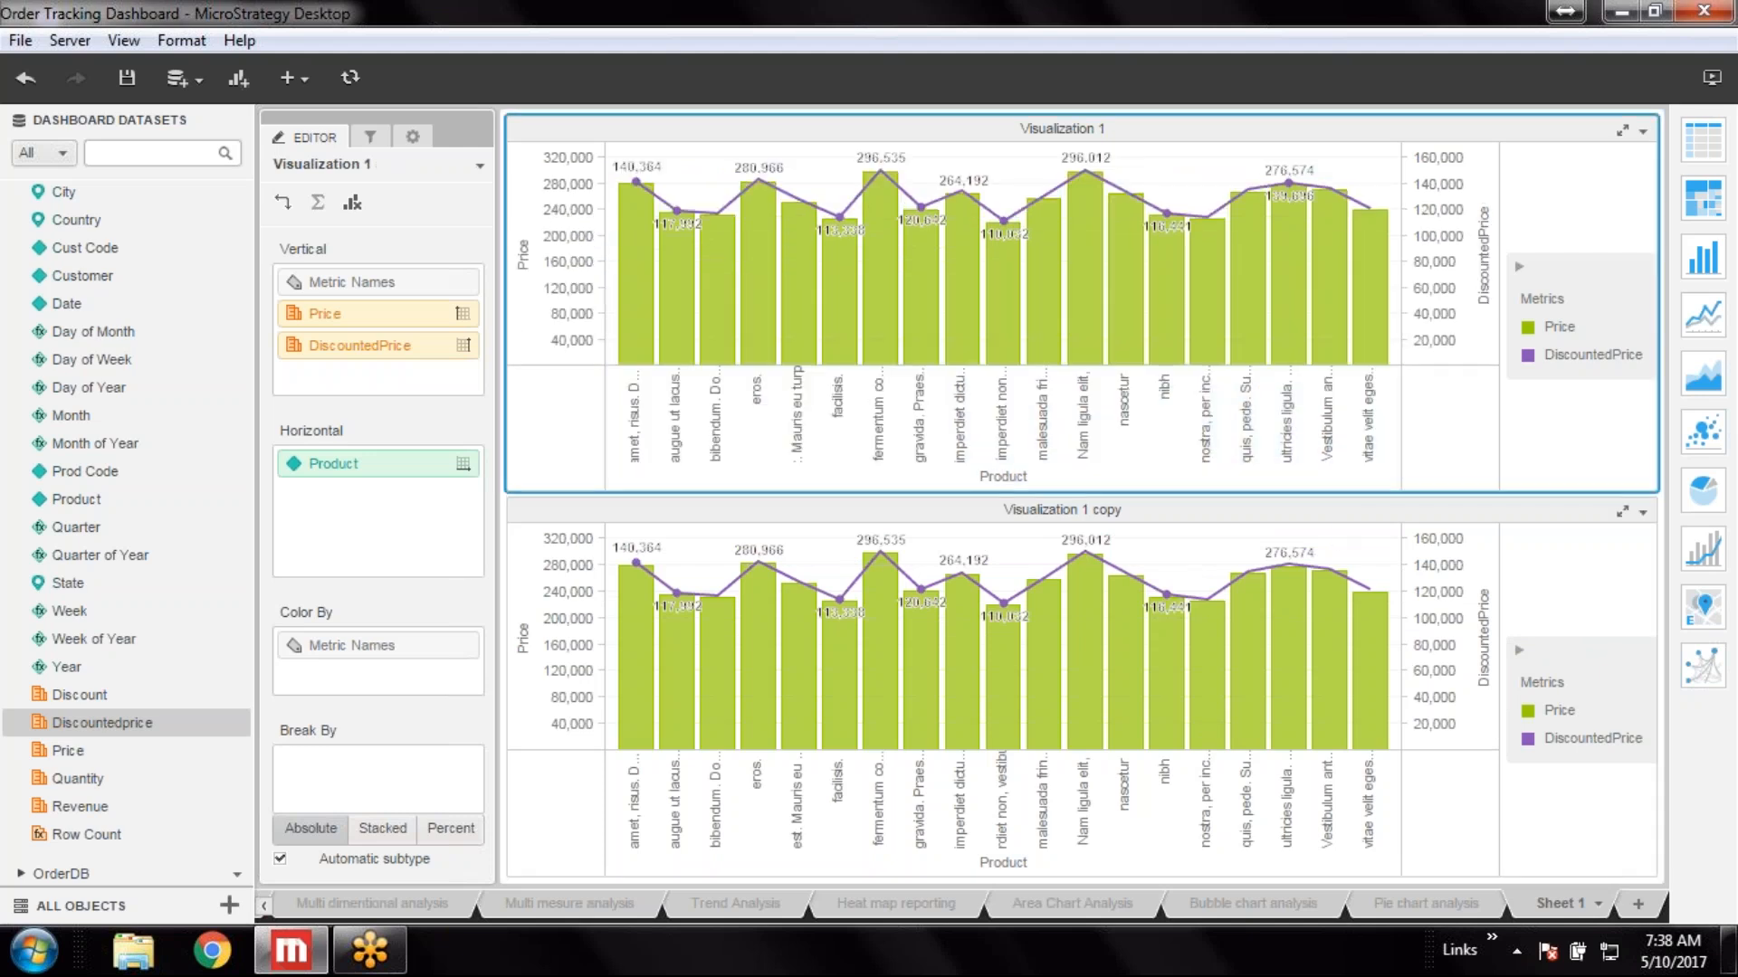
click(1135, 509)
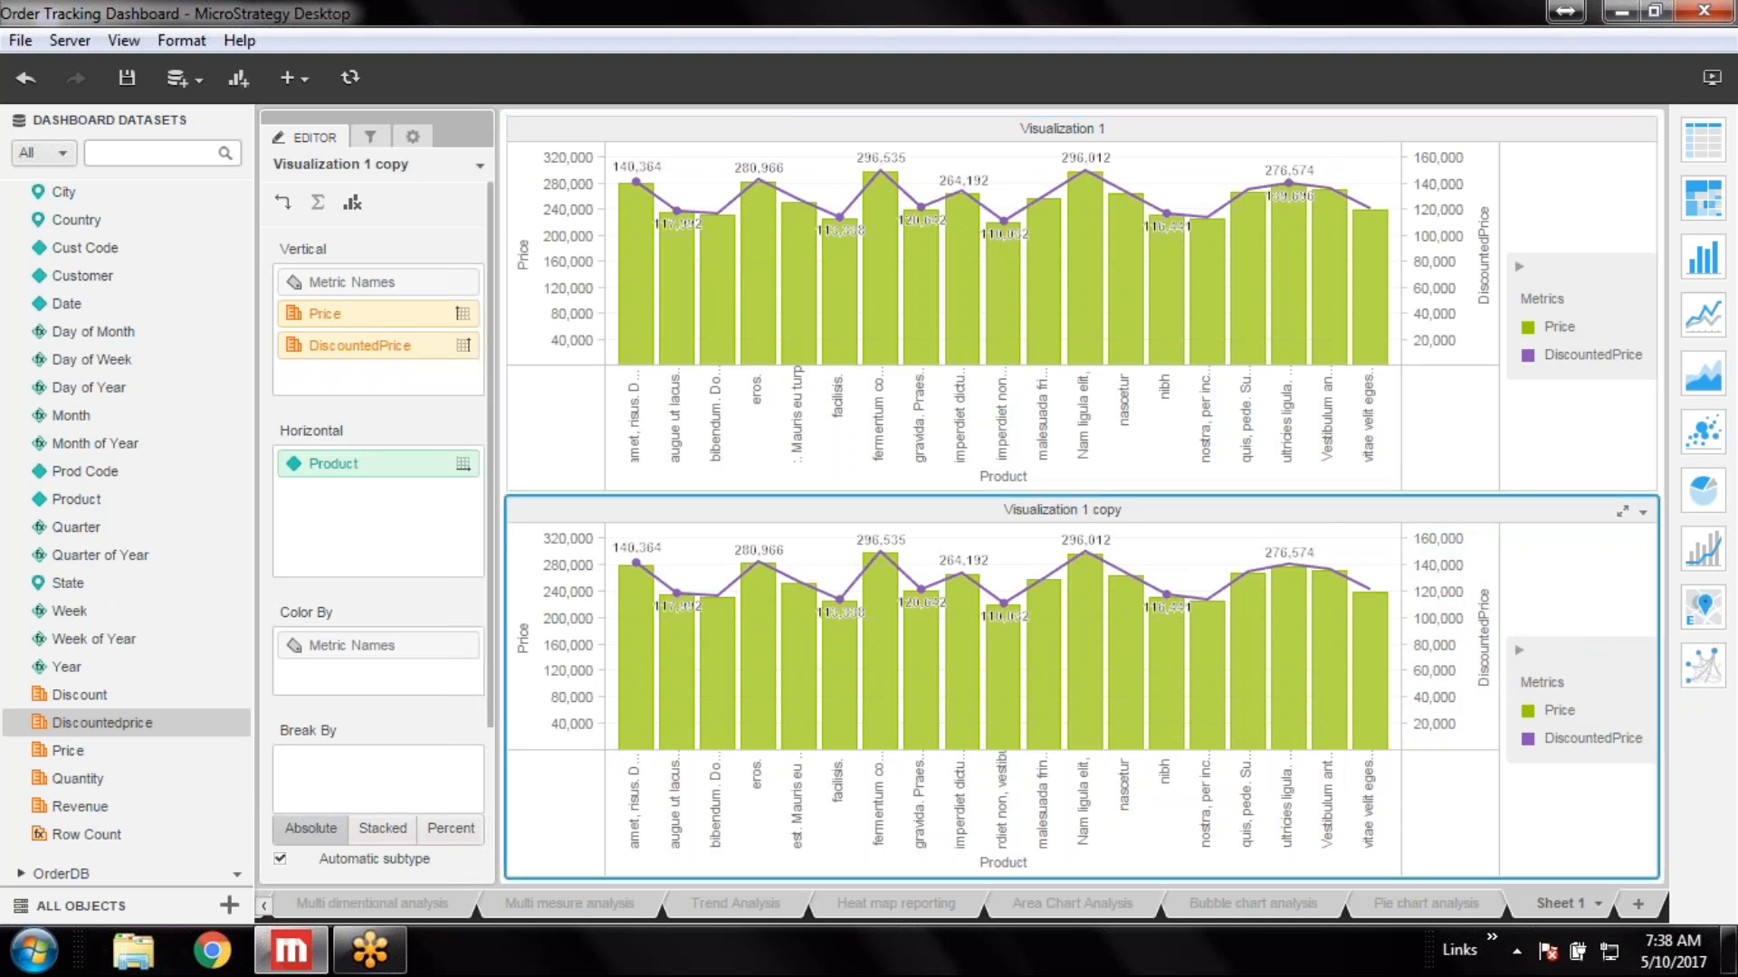
Set the copied visualization's shape type to Line in its Shapes and Data Labels properties
click(413, 137)
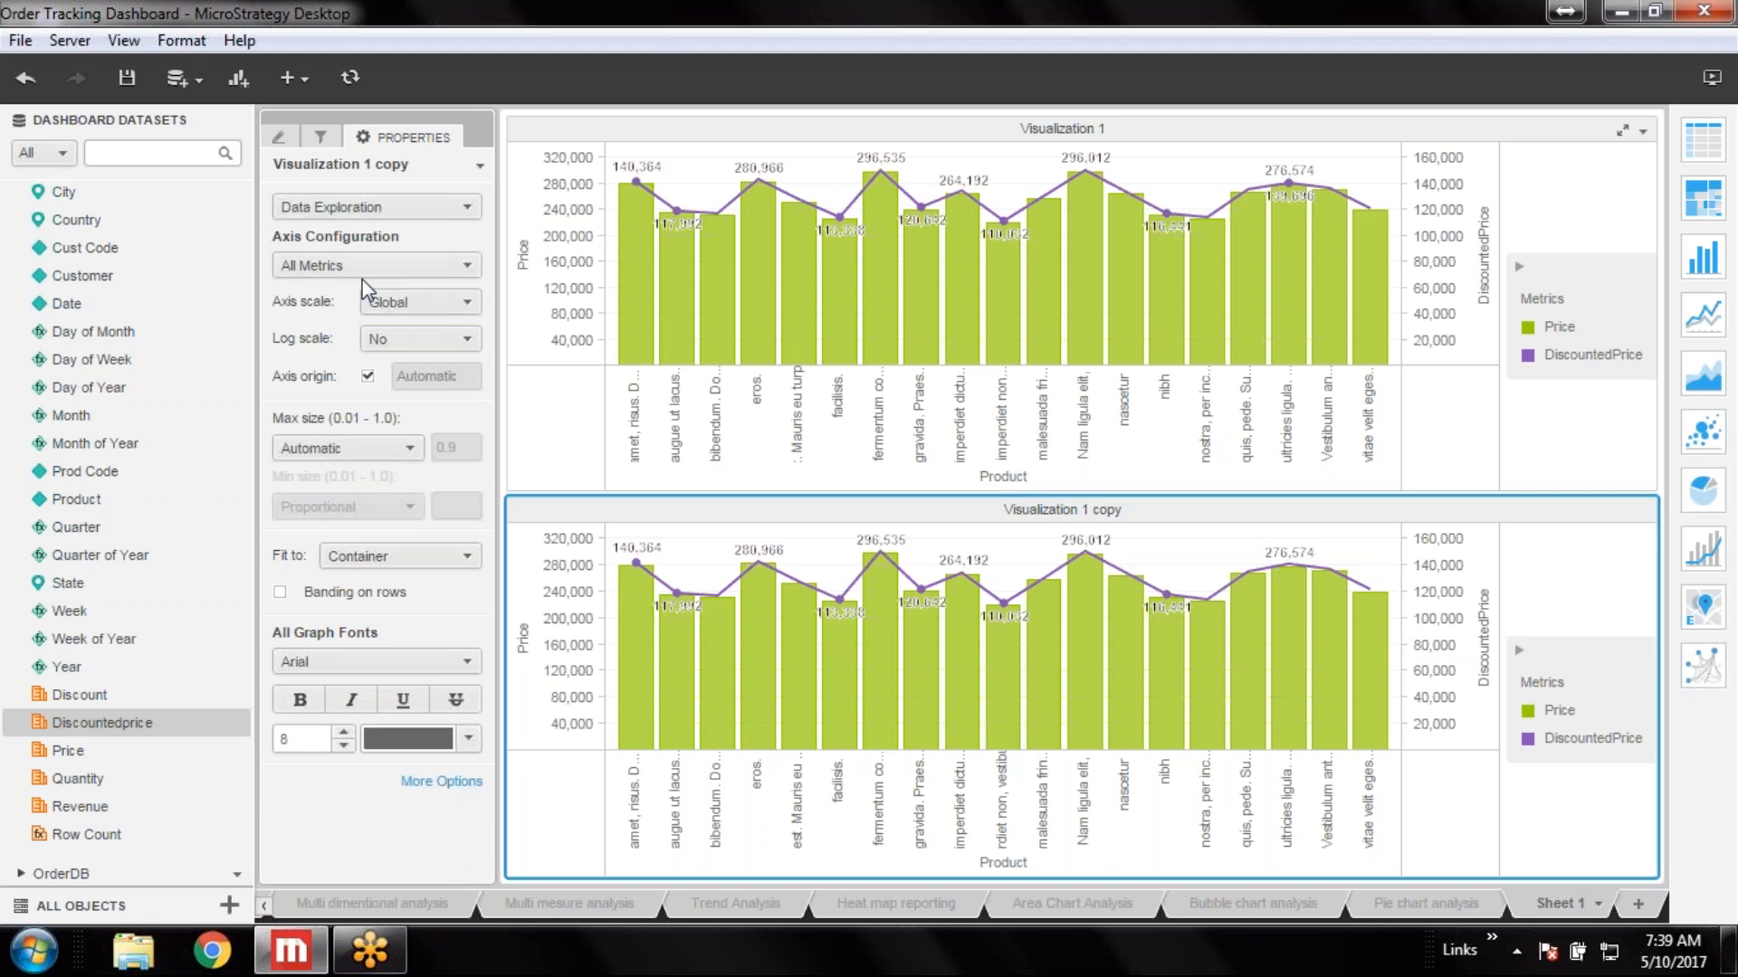
click(466, 209)
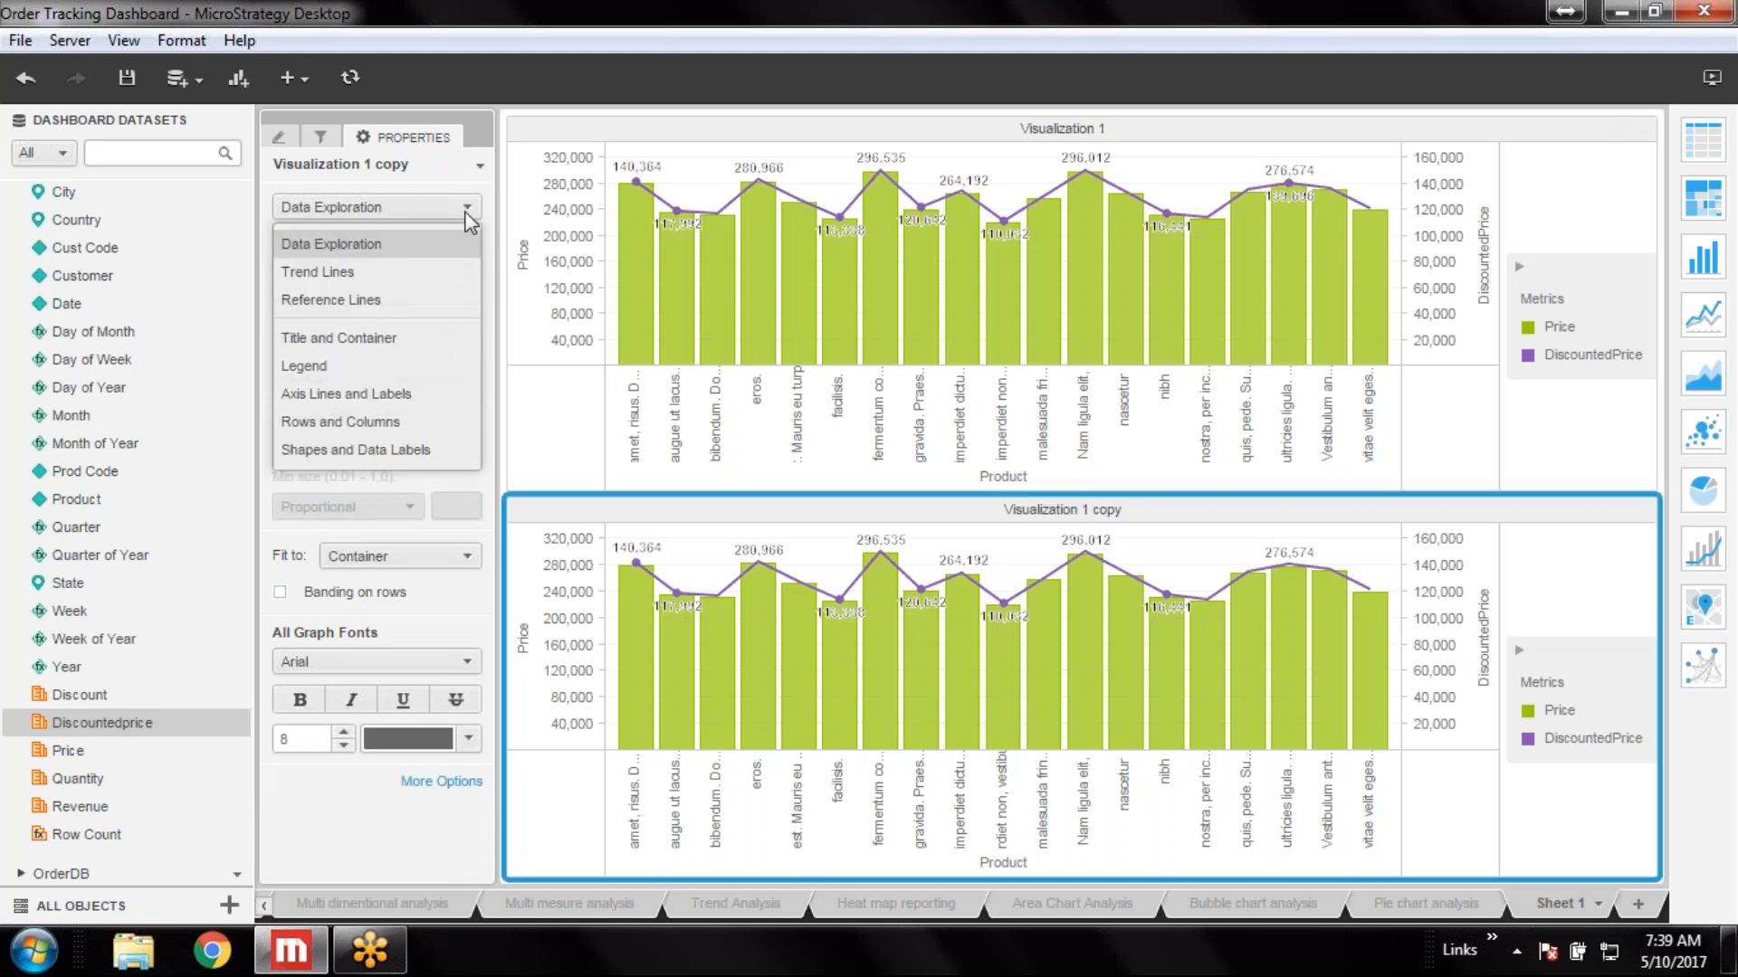
click(370, 443)
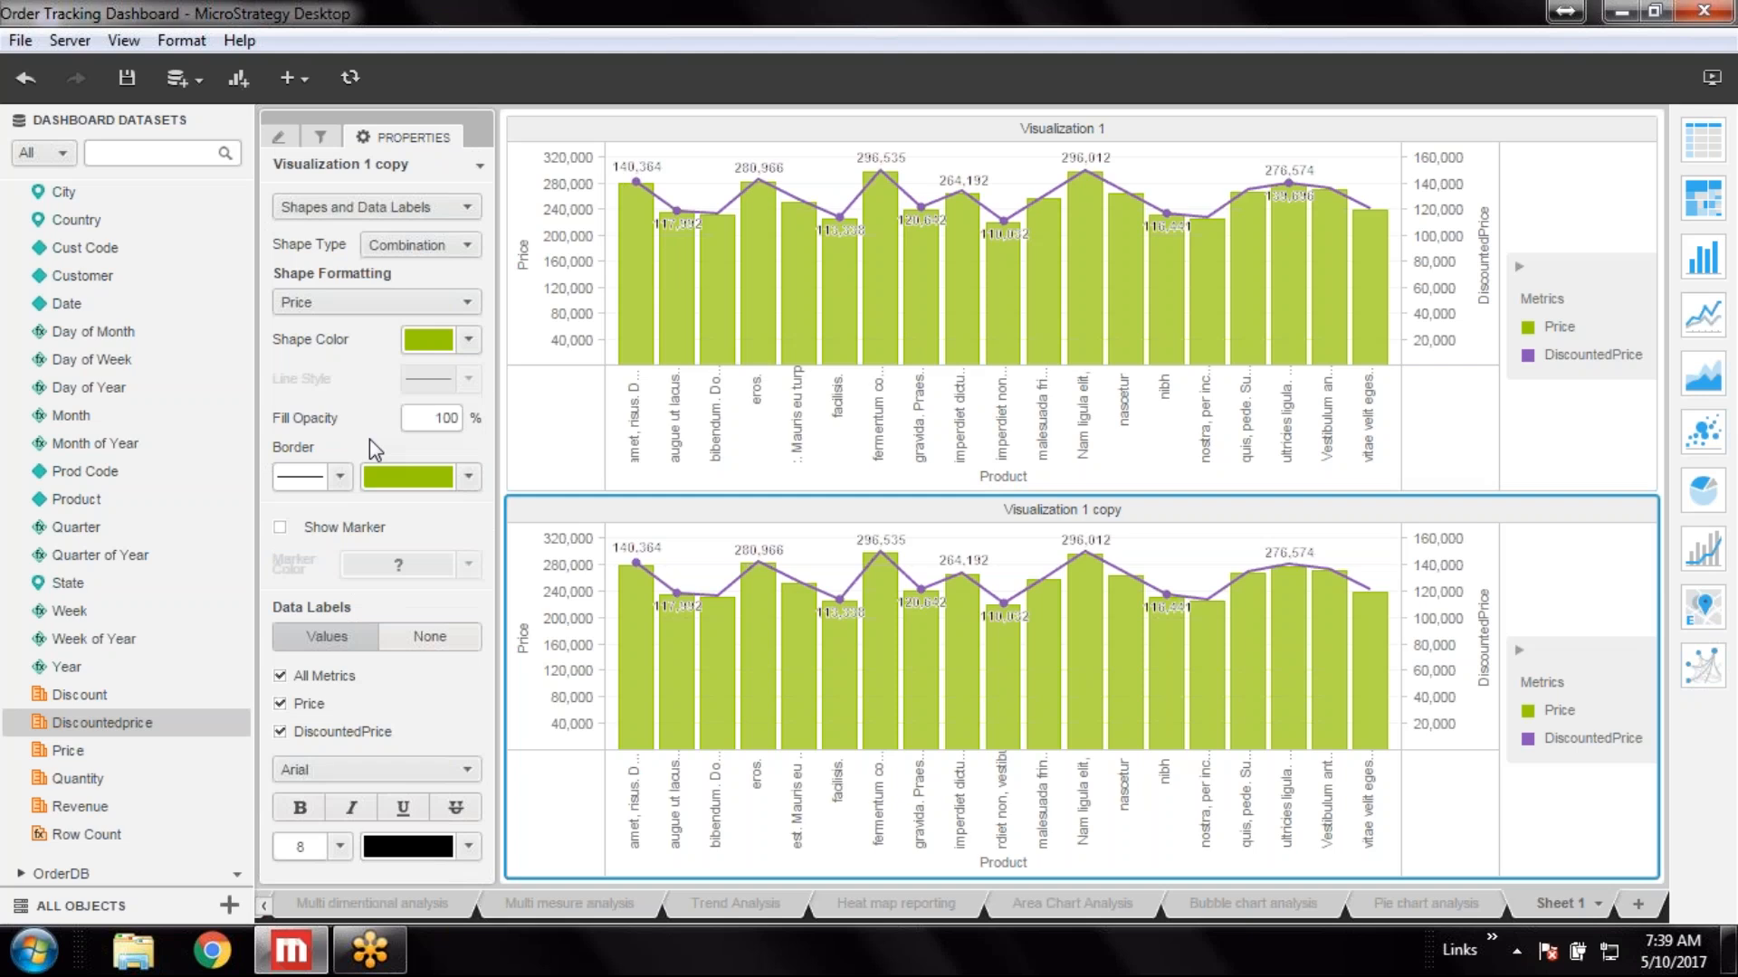
click(443, 247)
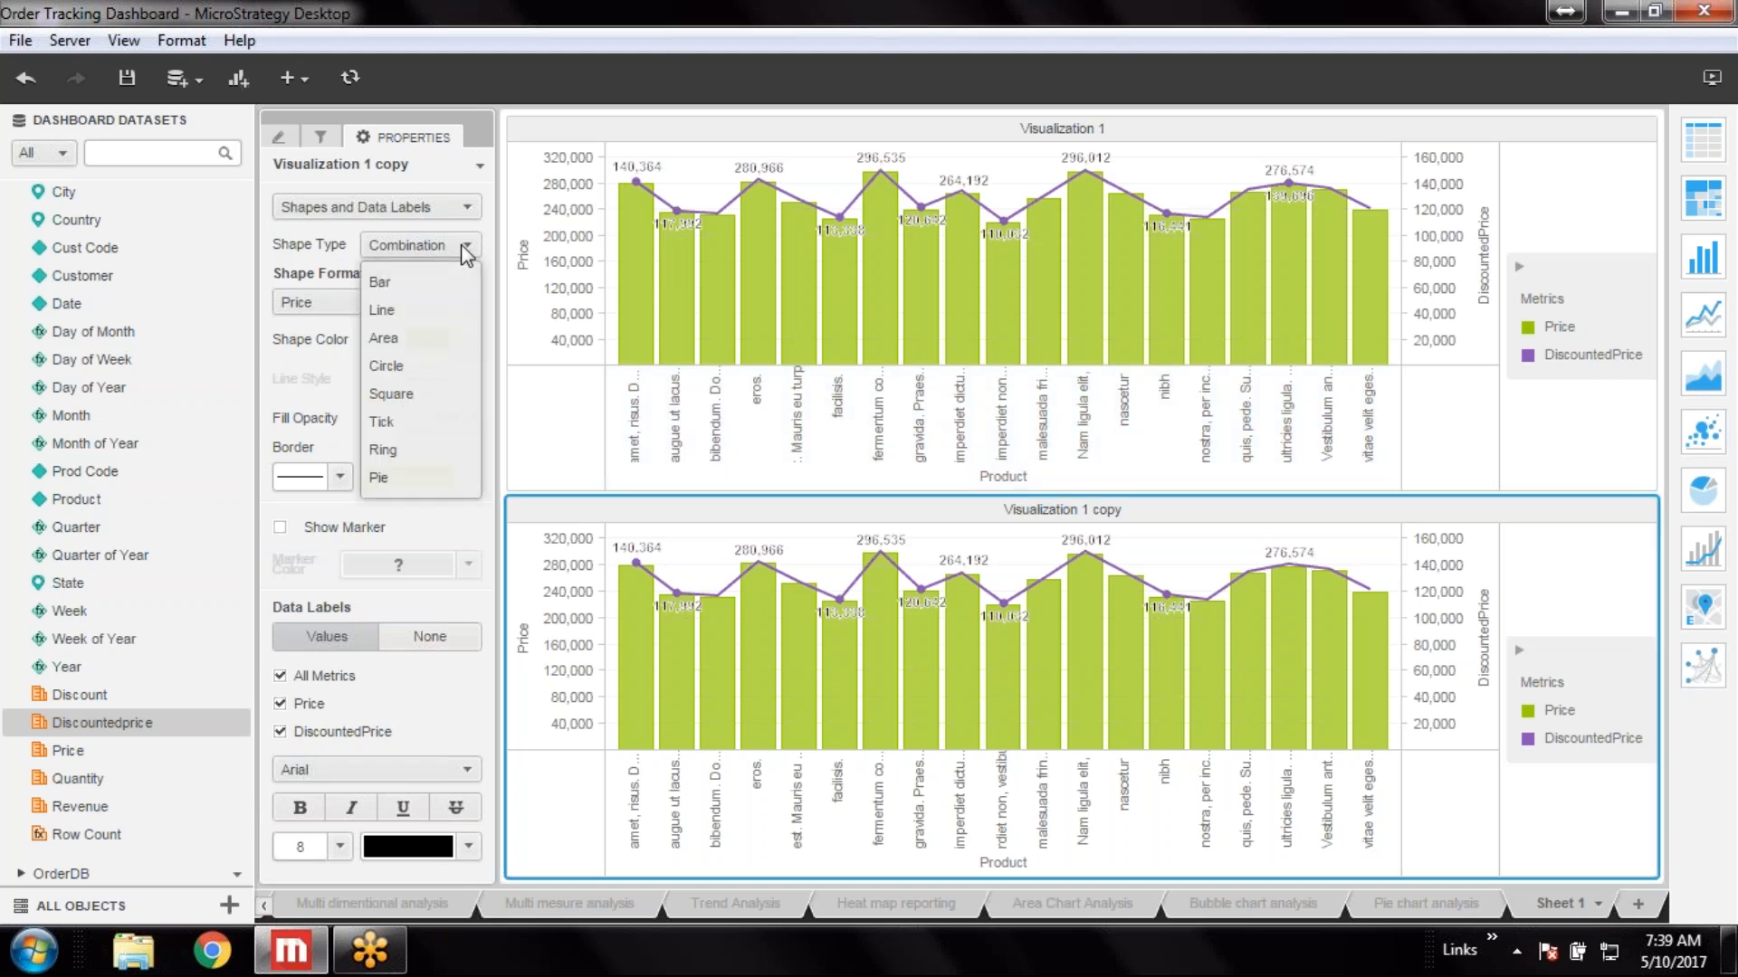
click(412, 286)
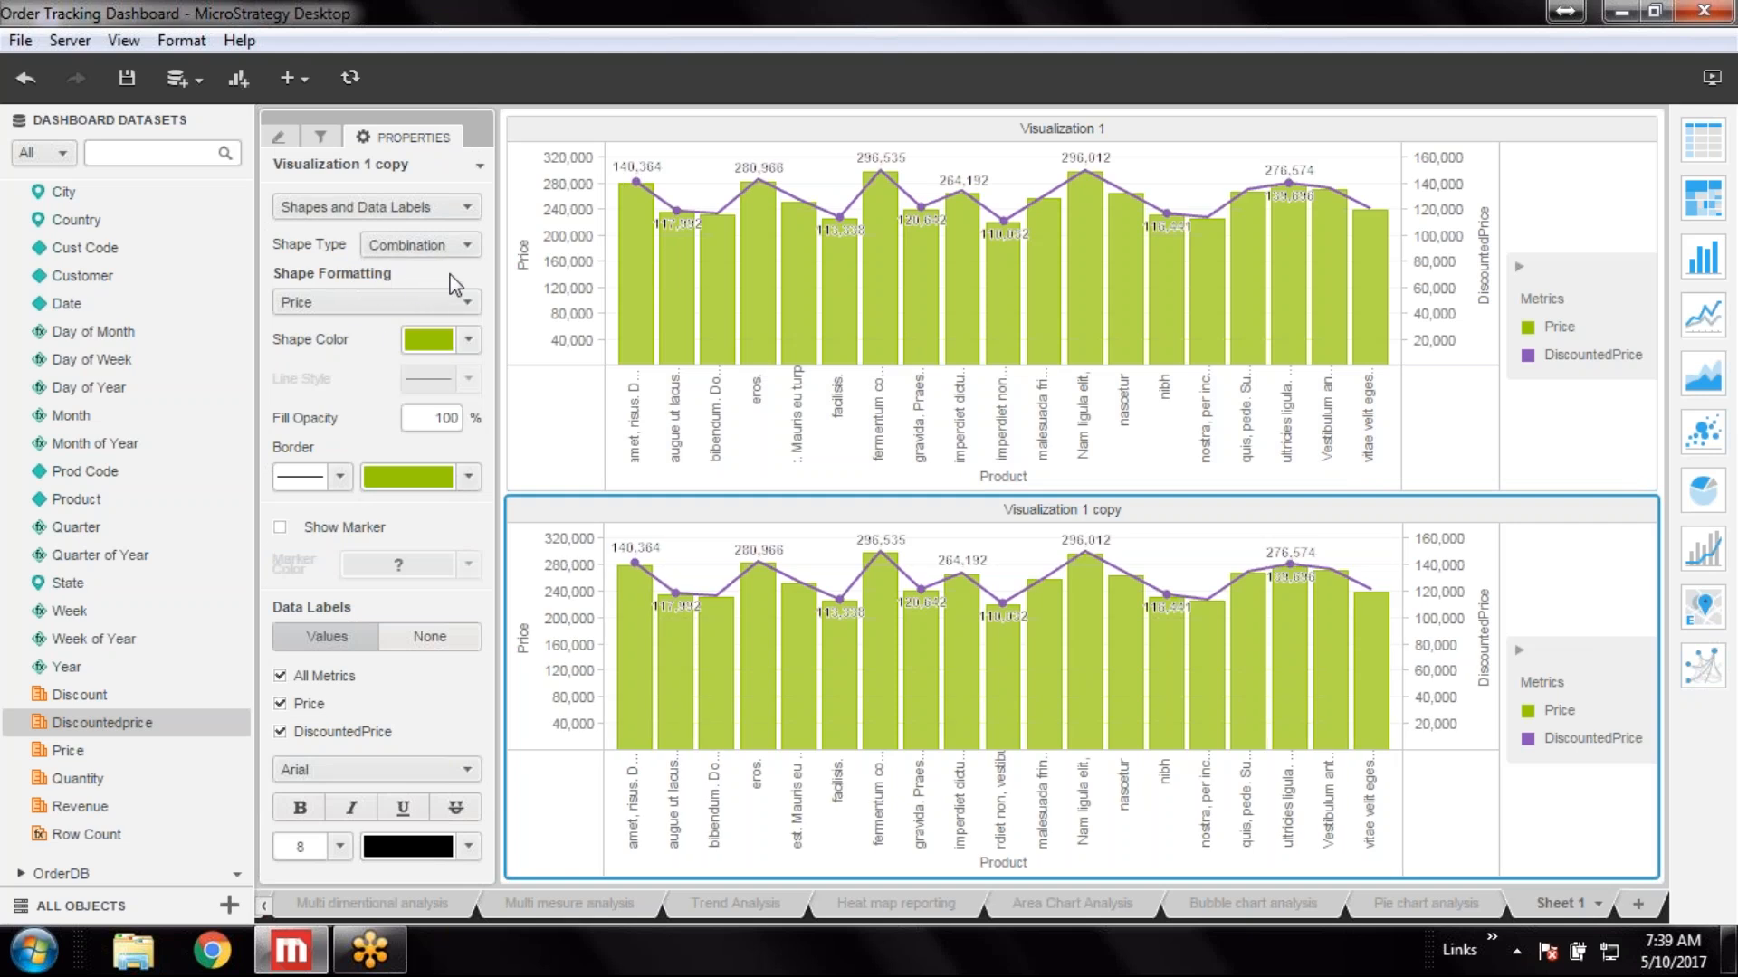
click(466, 245)
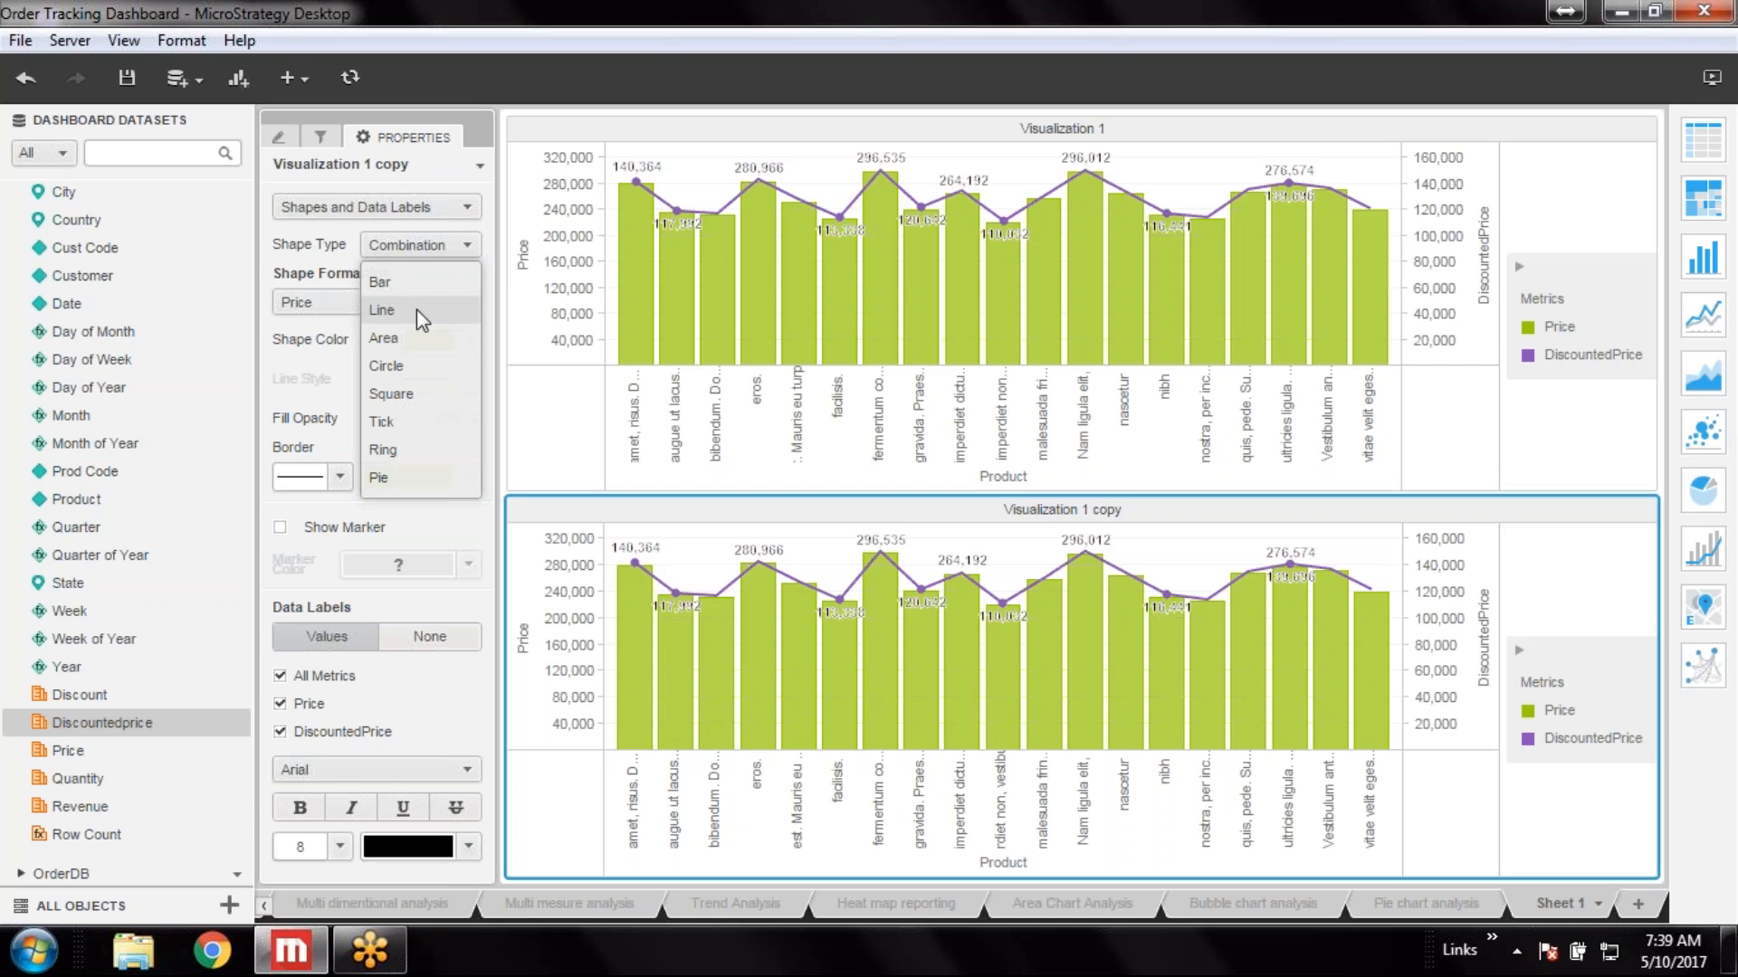
click(416, 309)
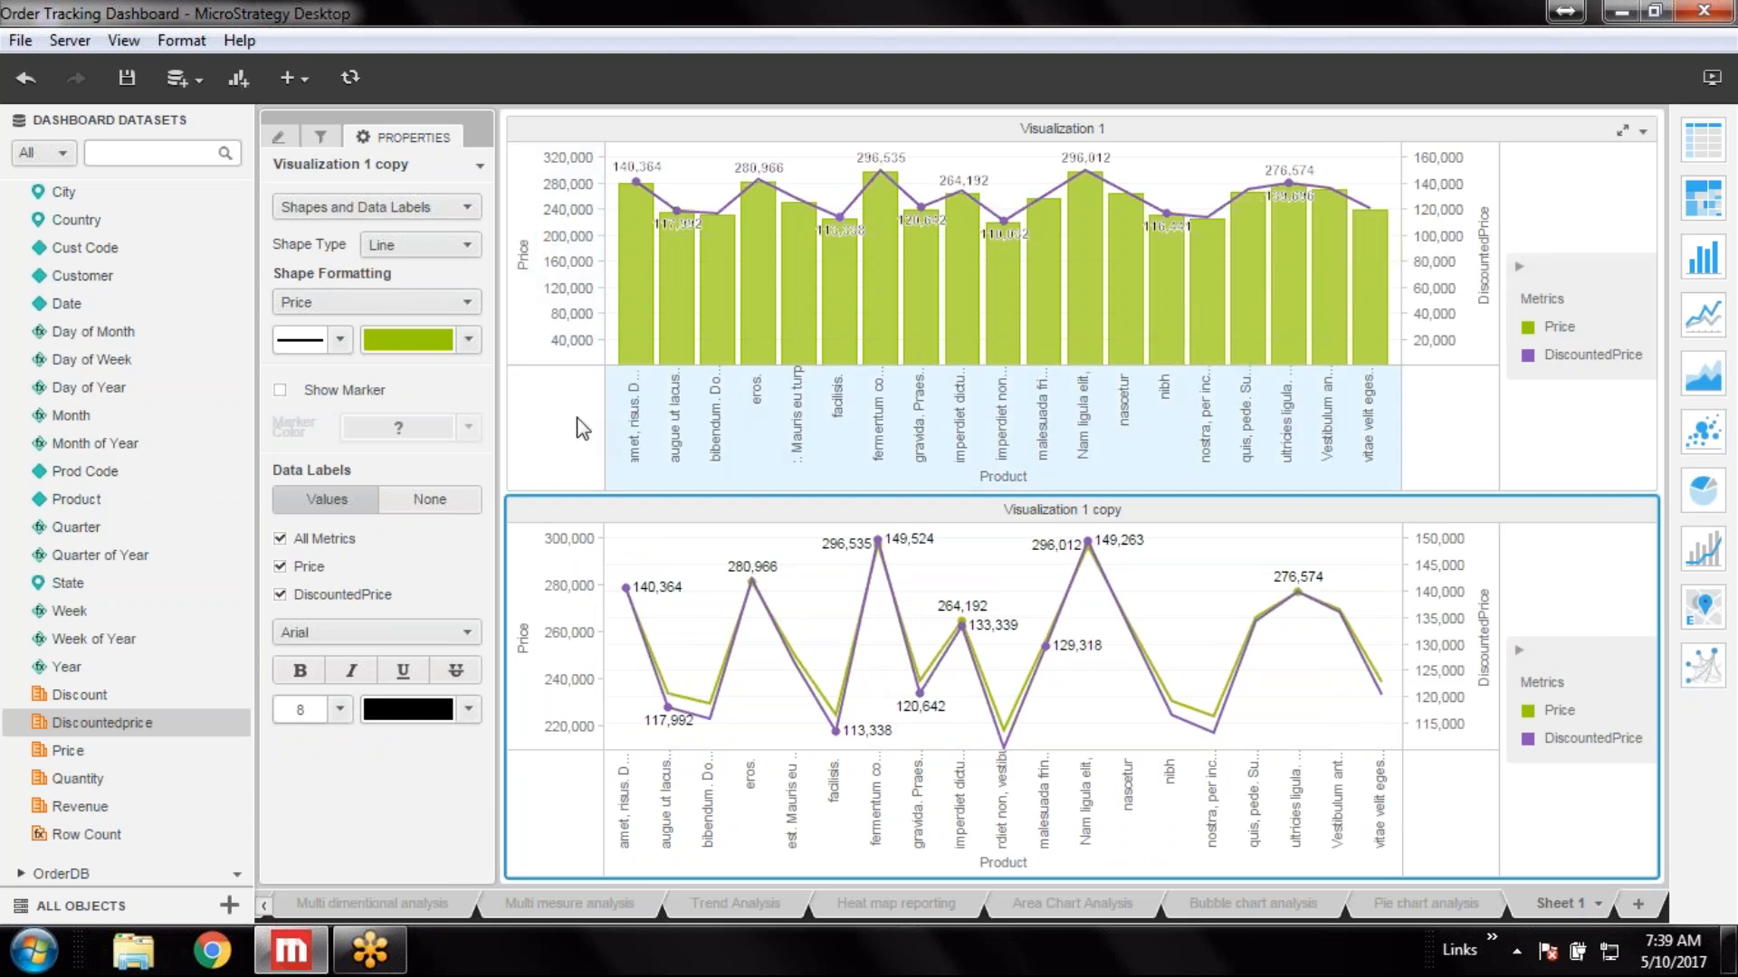
click(468, 246)
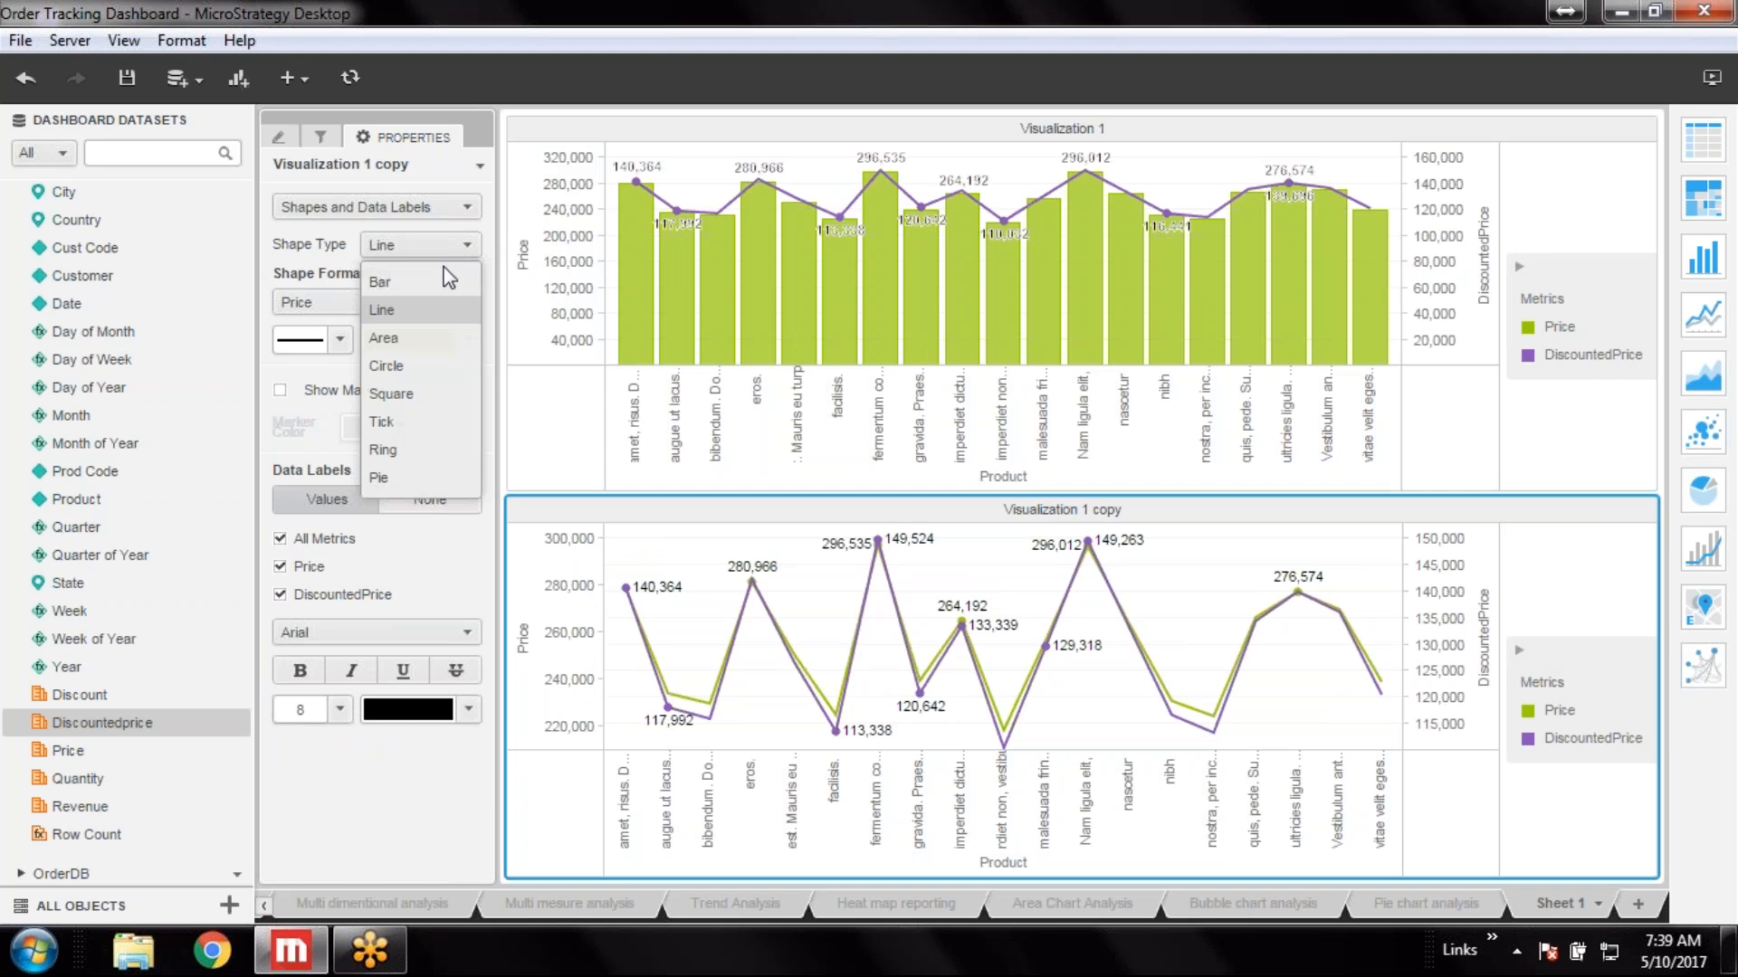
click(400, 286)
click(464, 245)
click(404, 311)
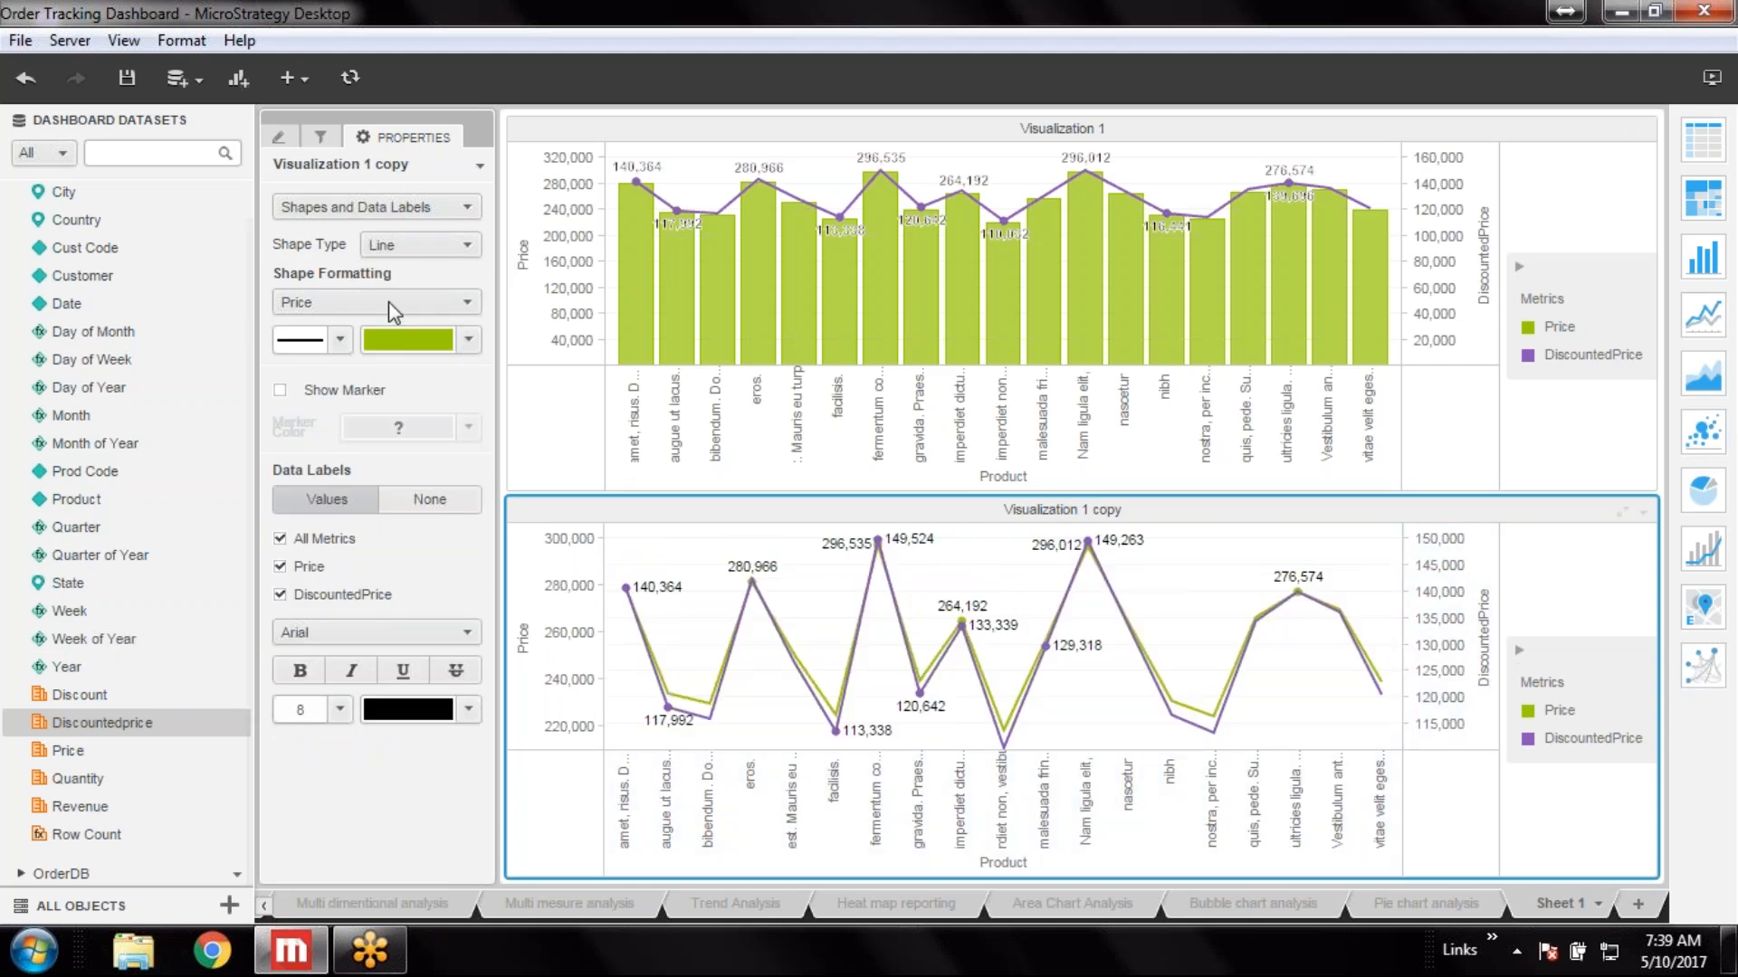
Color the Price series red
click(468, 340)
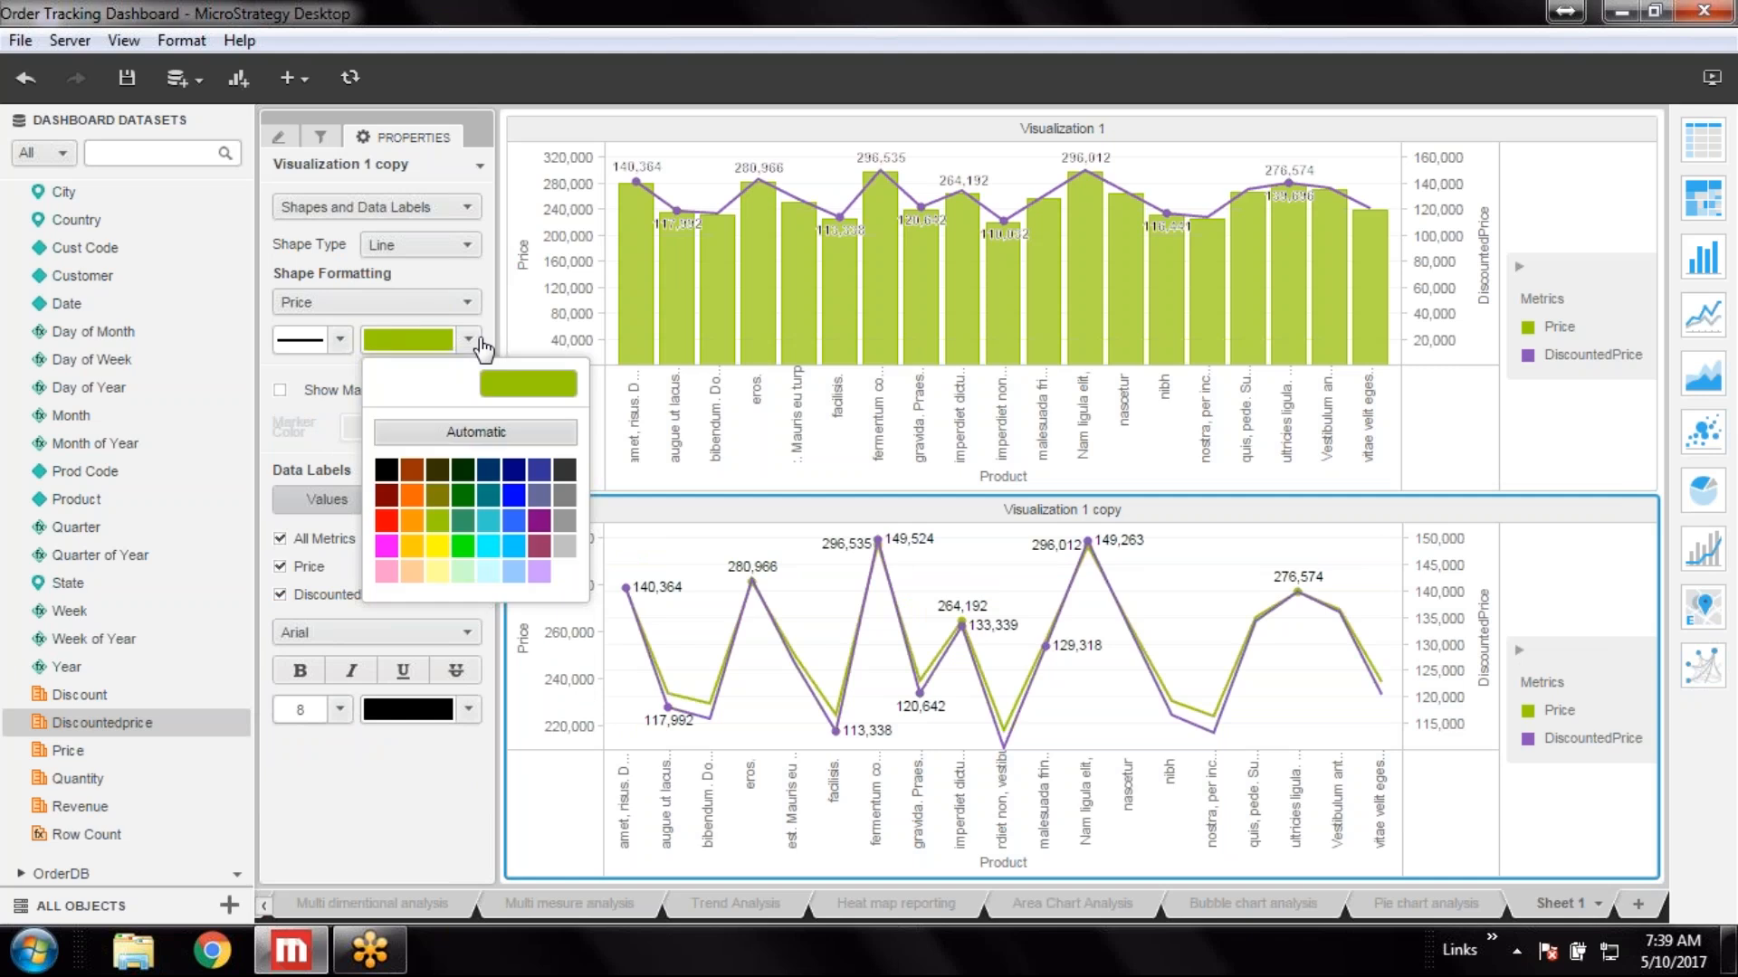
click(373, 489)
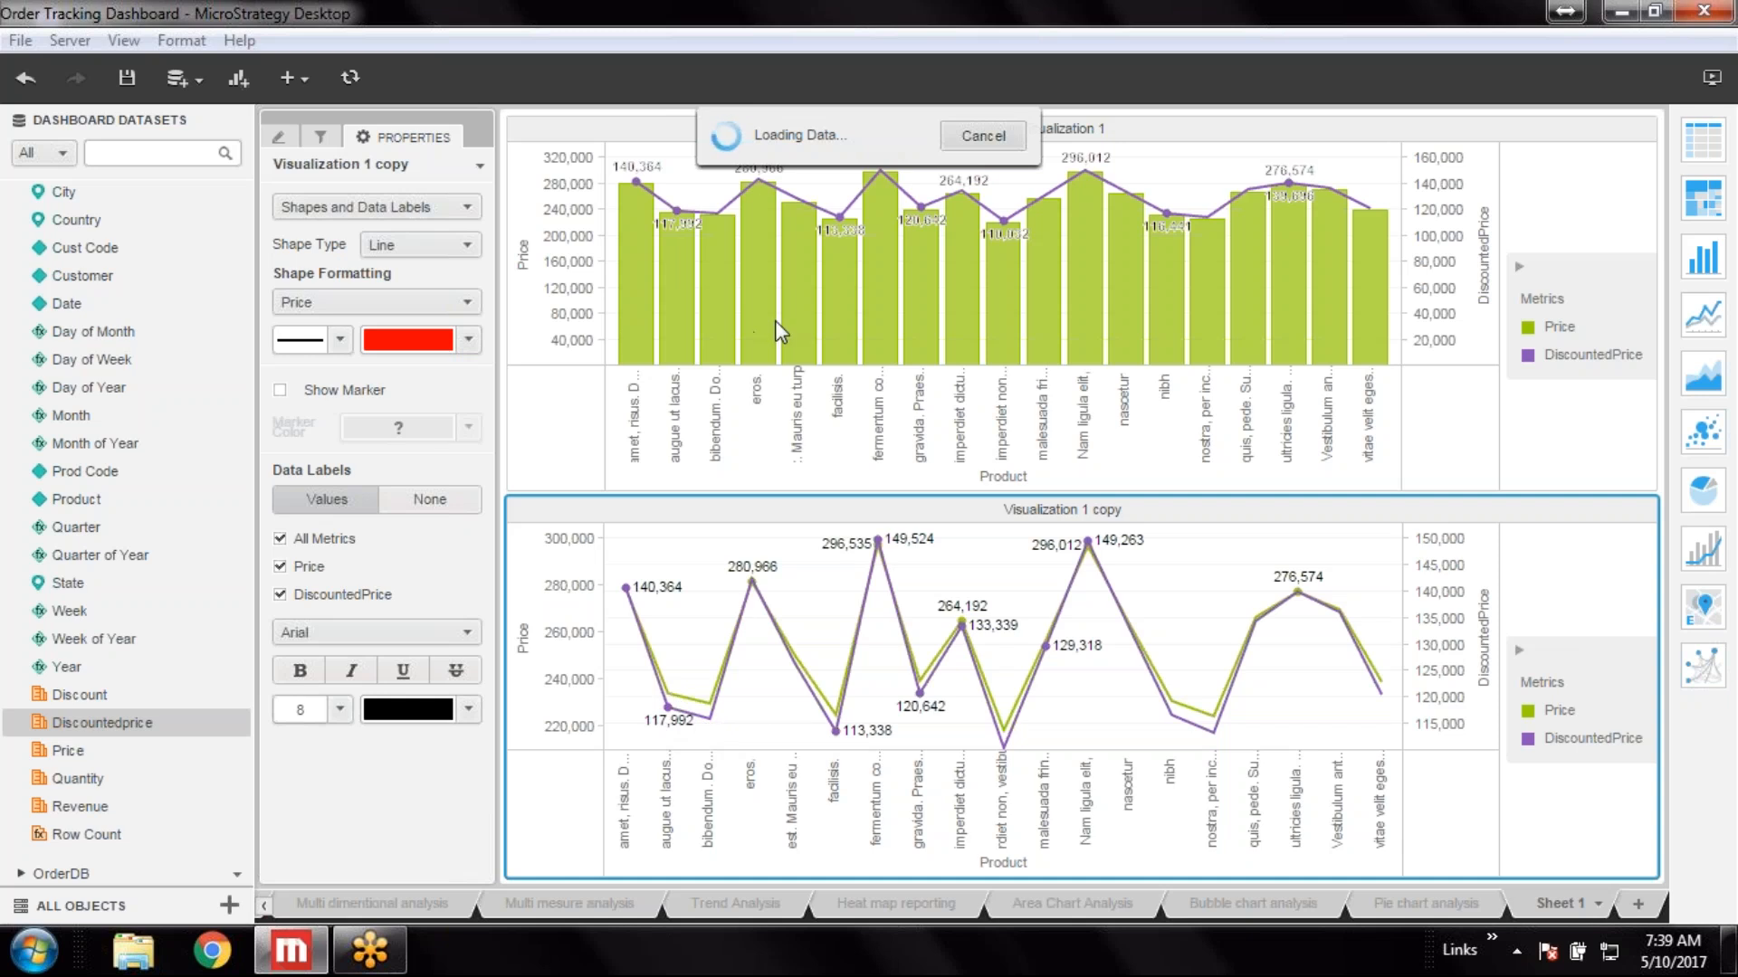
Try dark green, bright green and orange as the DiscountedPrice series color
click(443, 305)
click(343, 392)
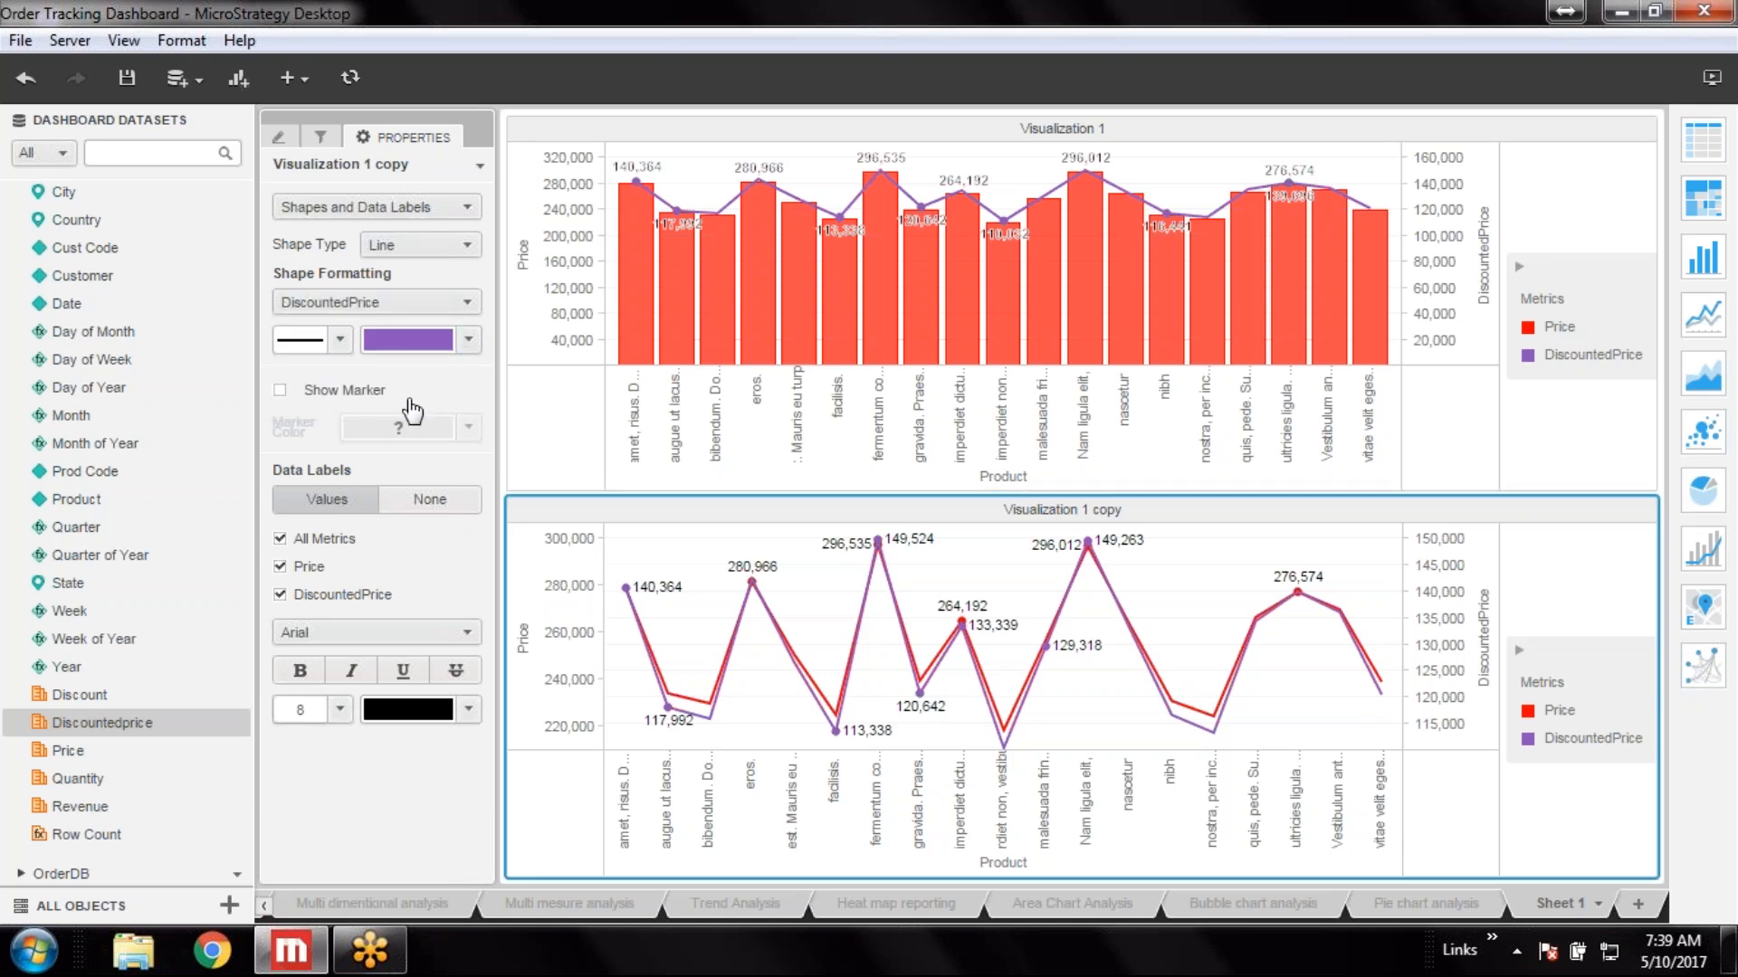
click(468, 341)
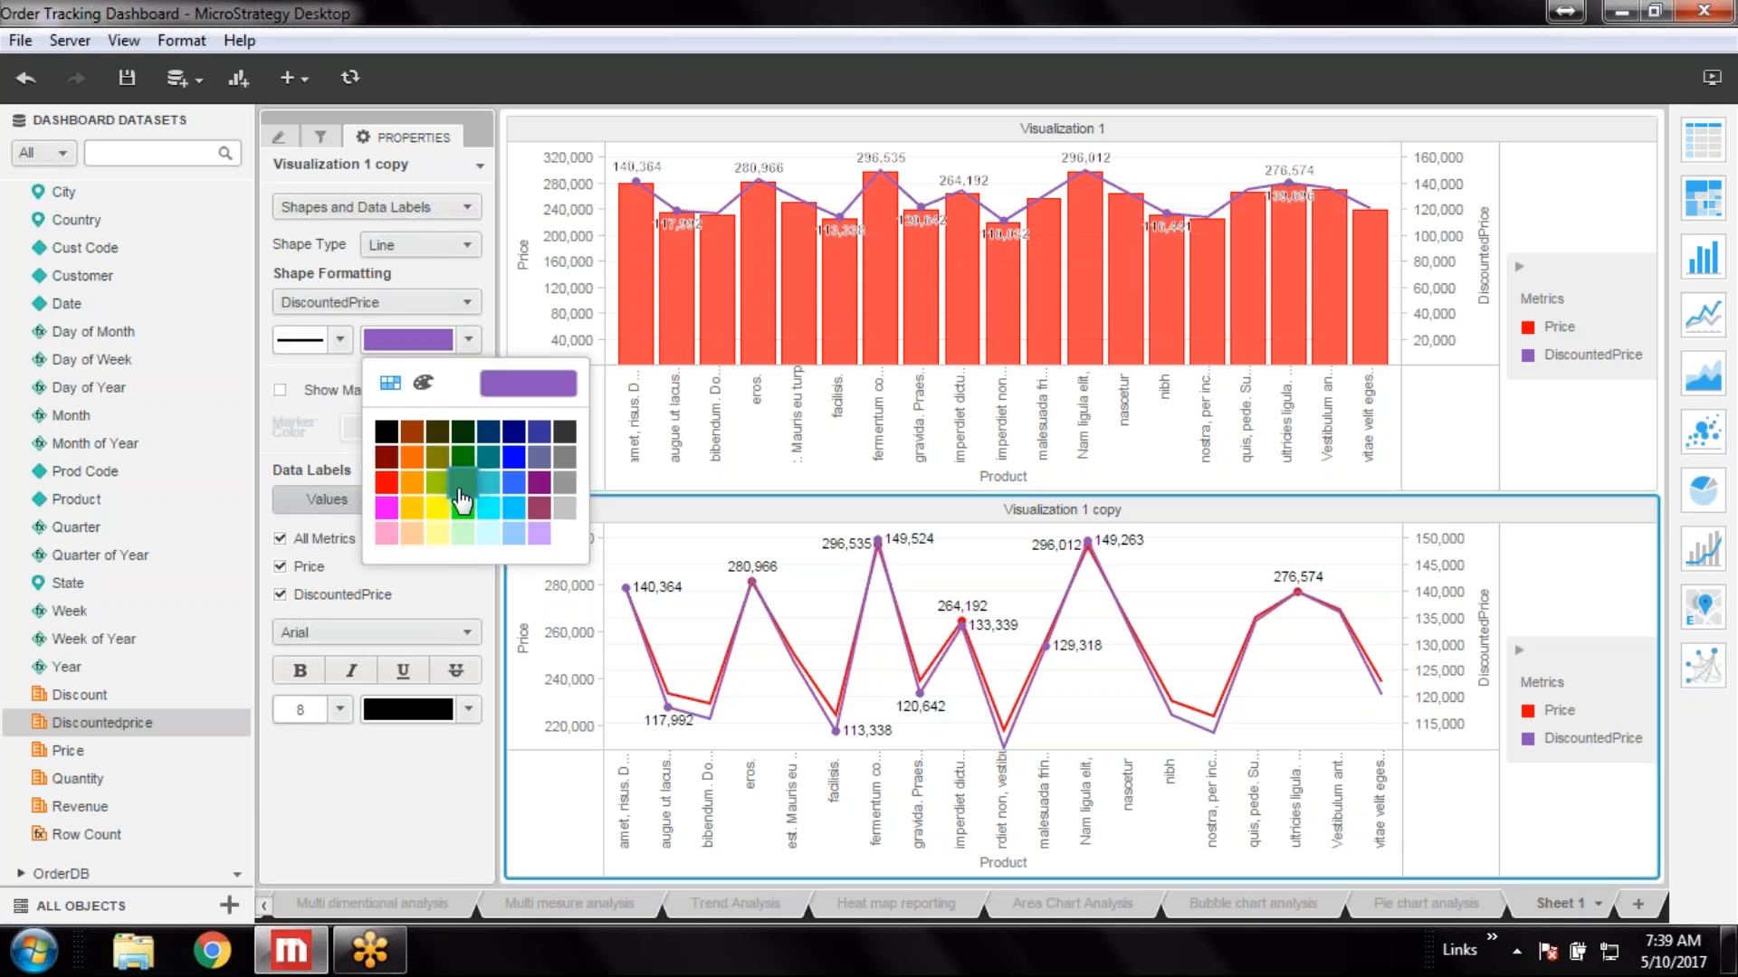
click(463, 457)
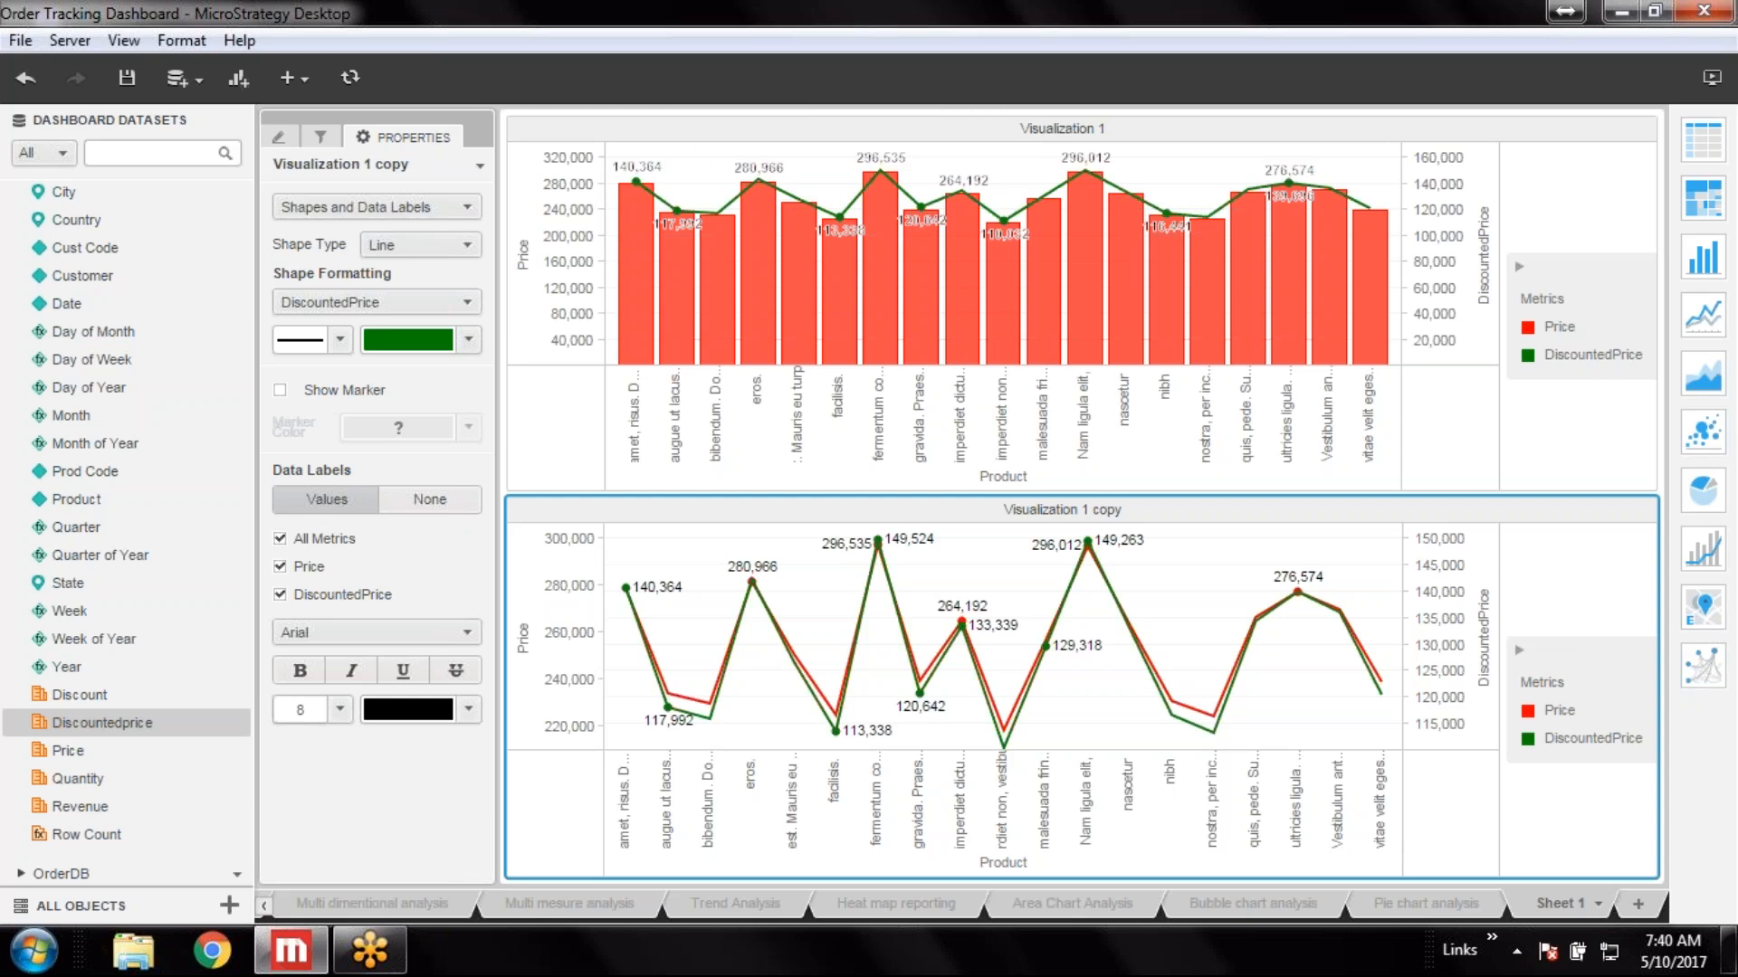
click(468, 339)
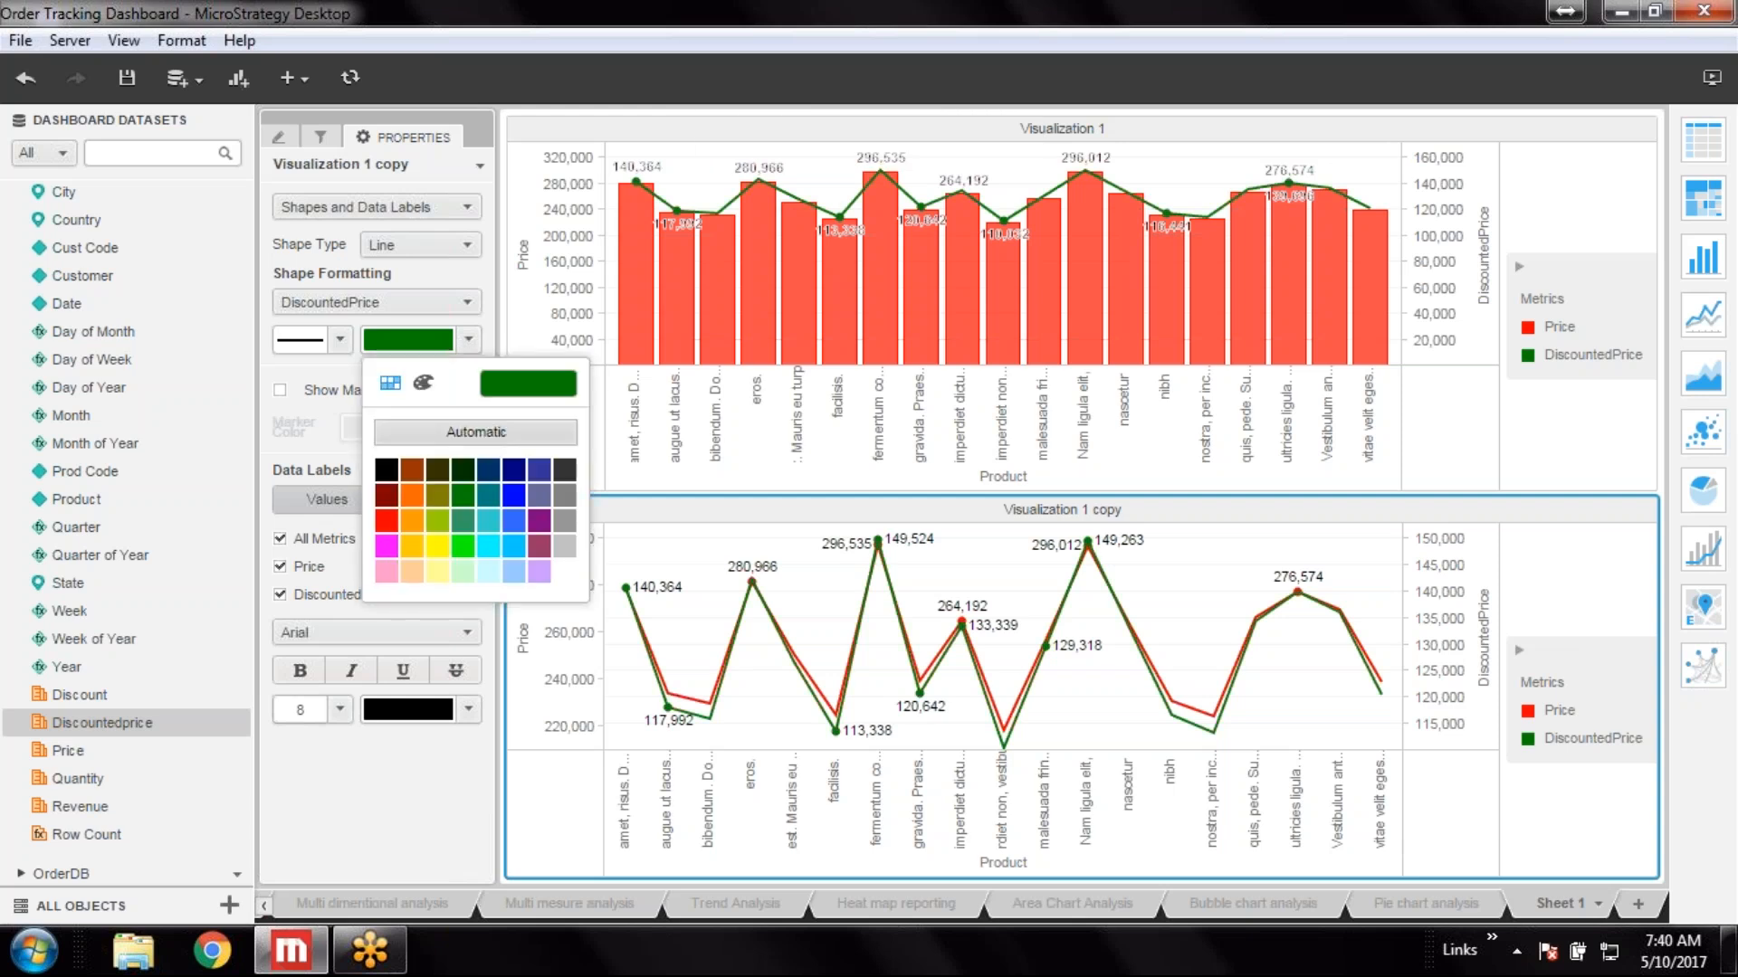
click(463, 550)
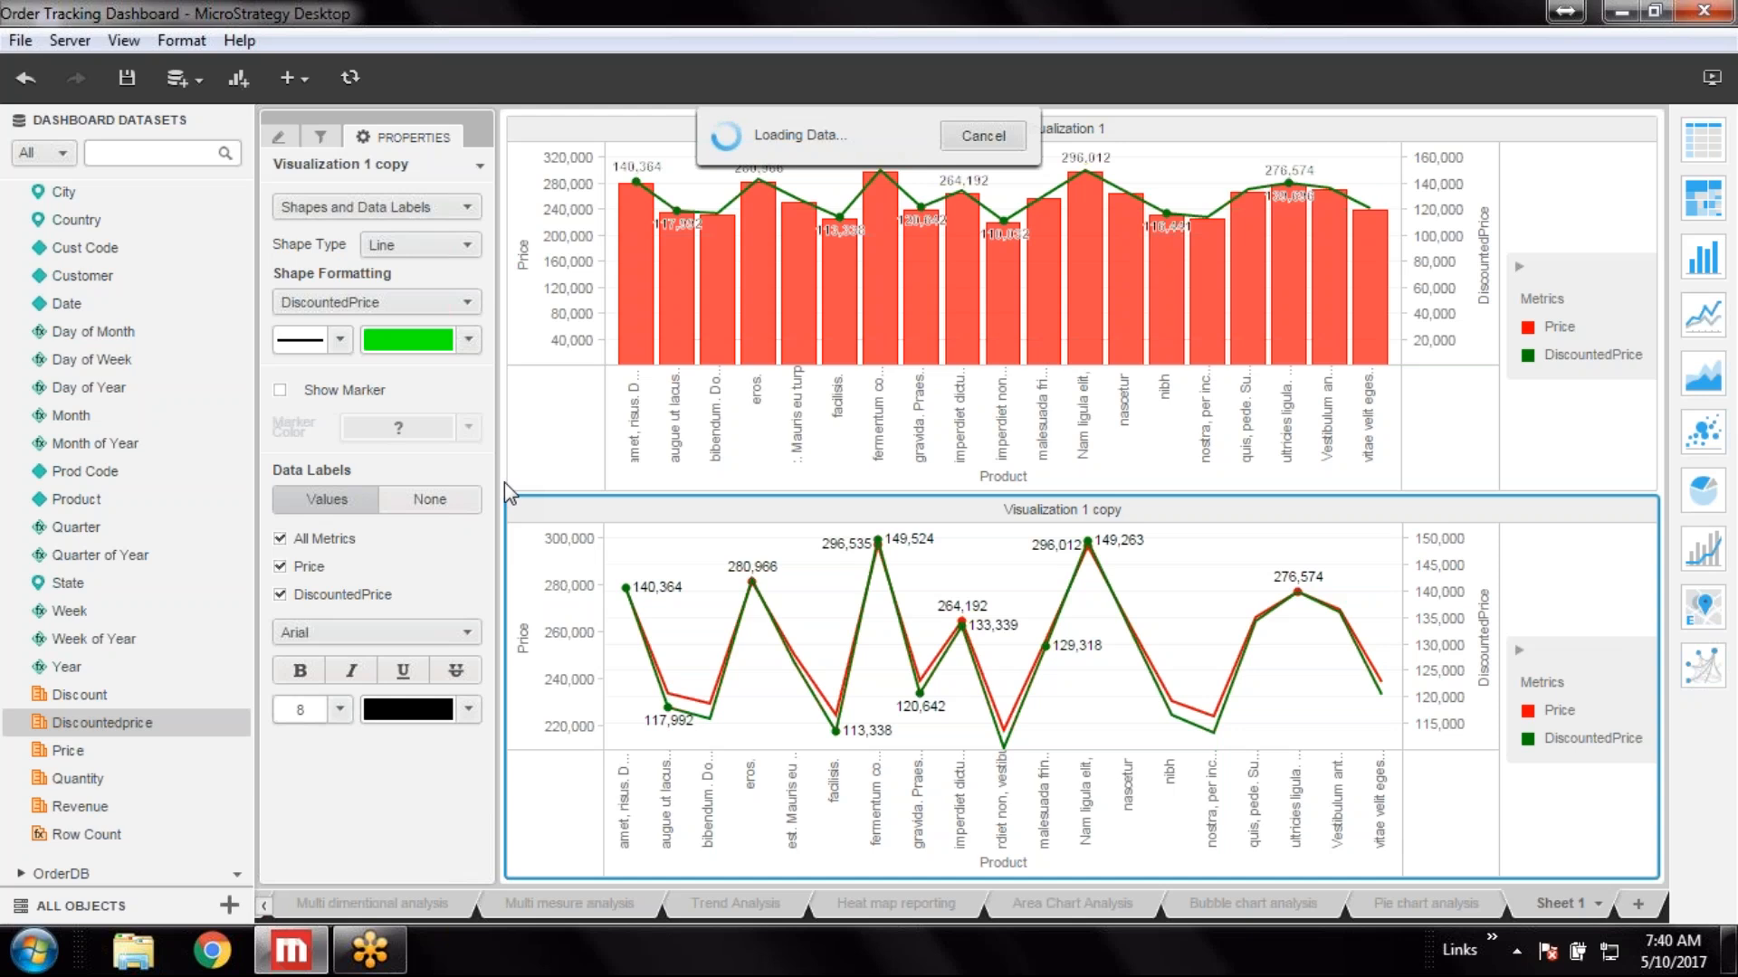
click(469, 340)
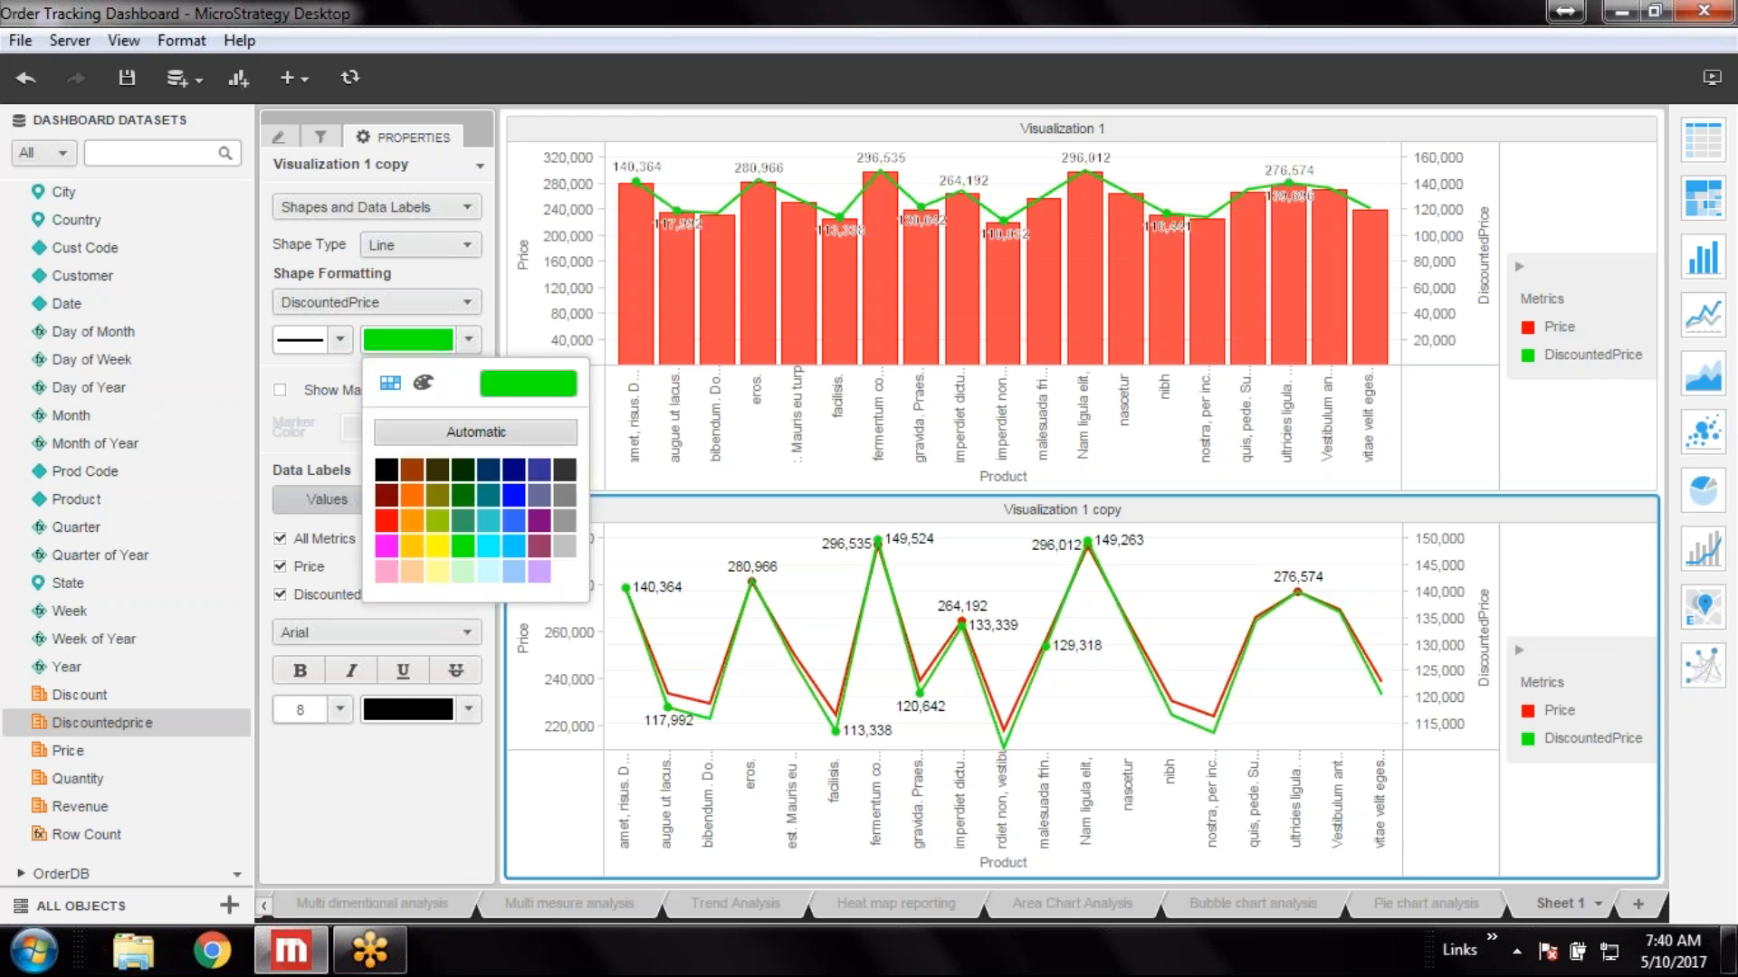
click(418, 524)
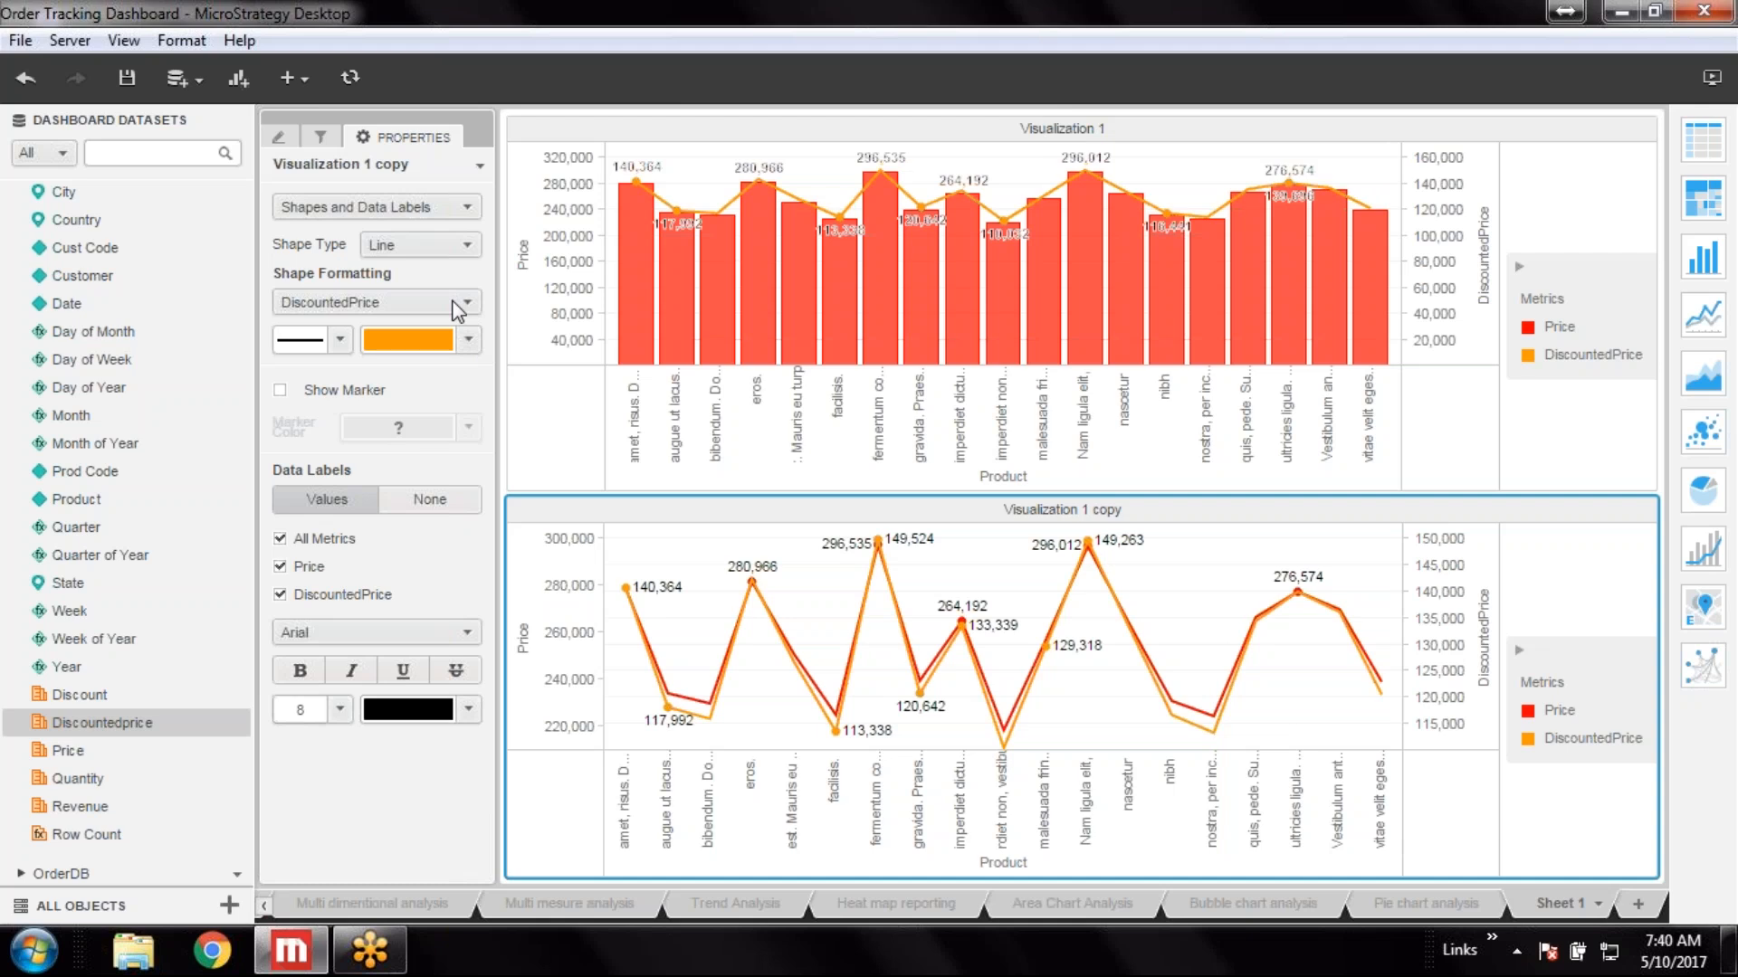
Color the Price series orange
click(457, 313)
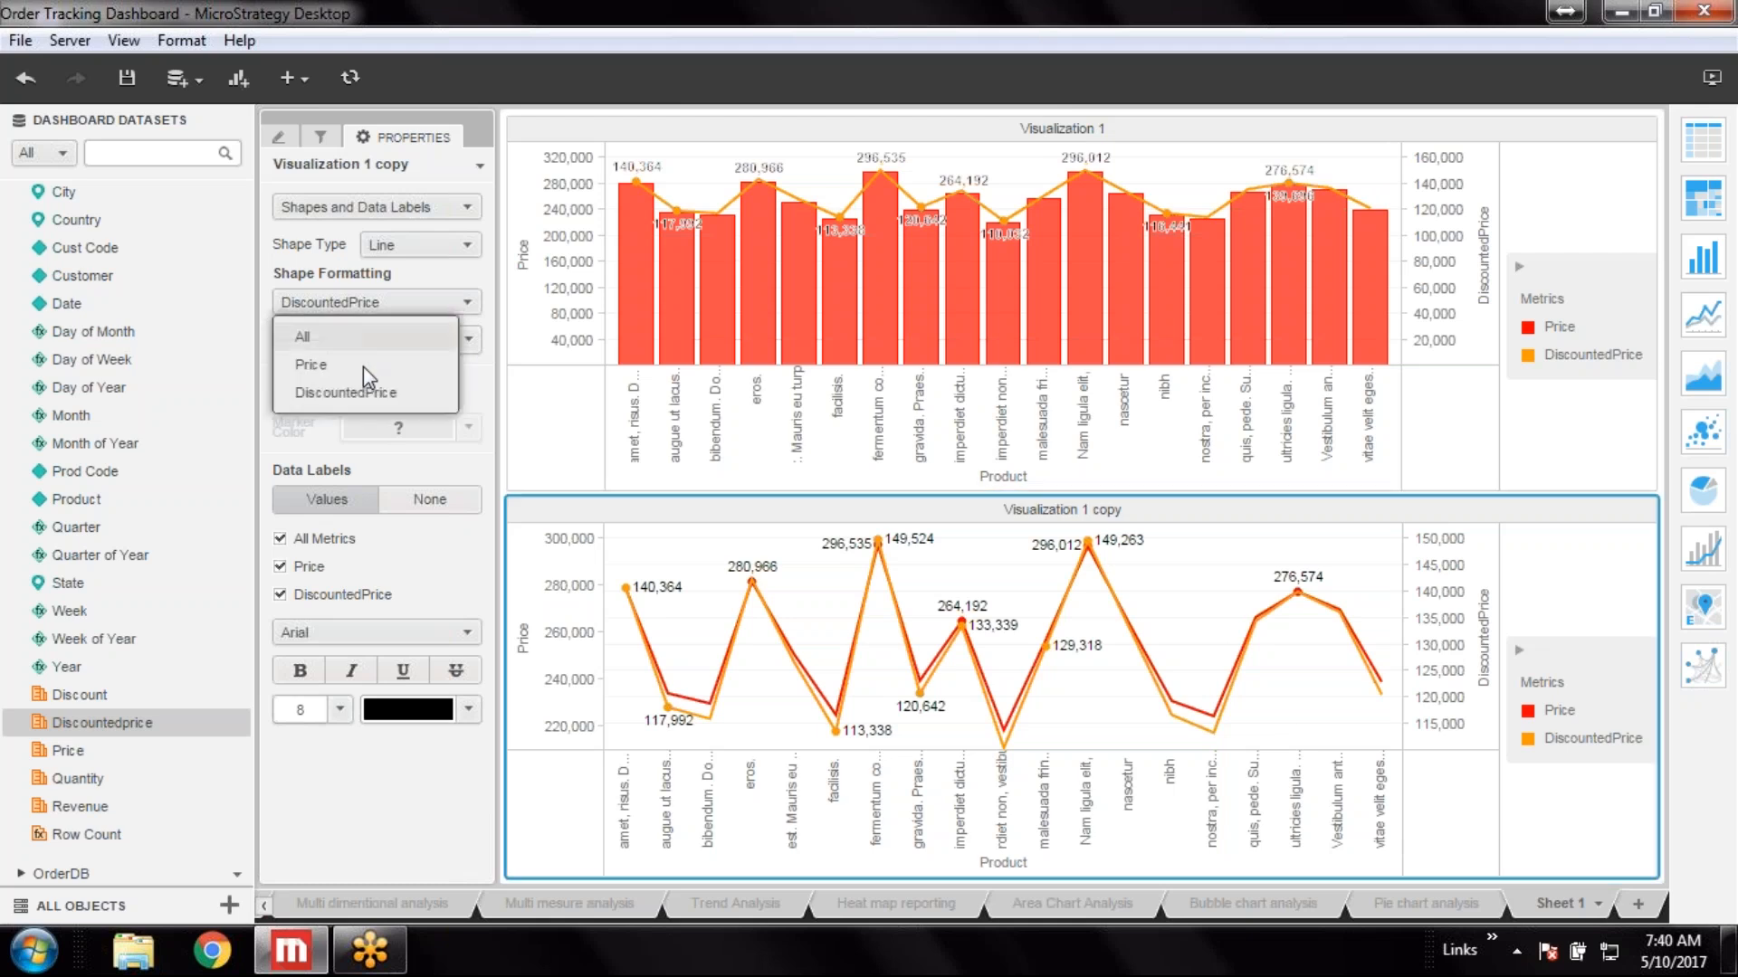
click(398, 366)
click(468, 340)
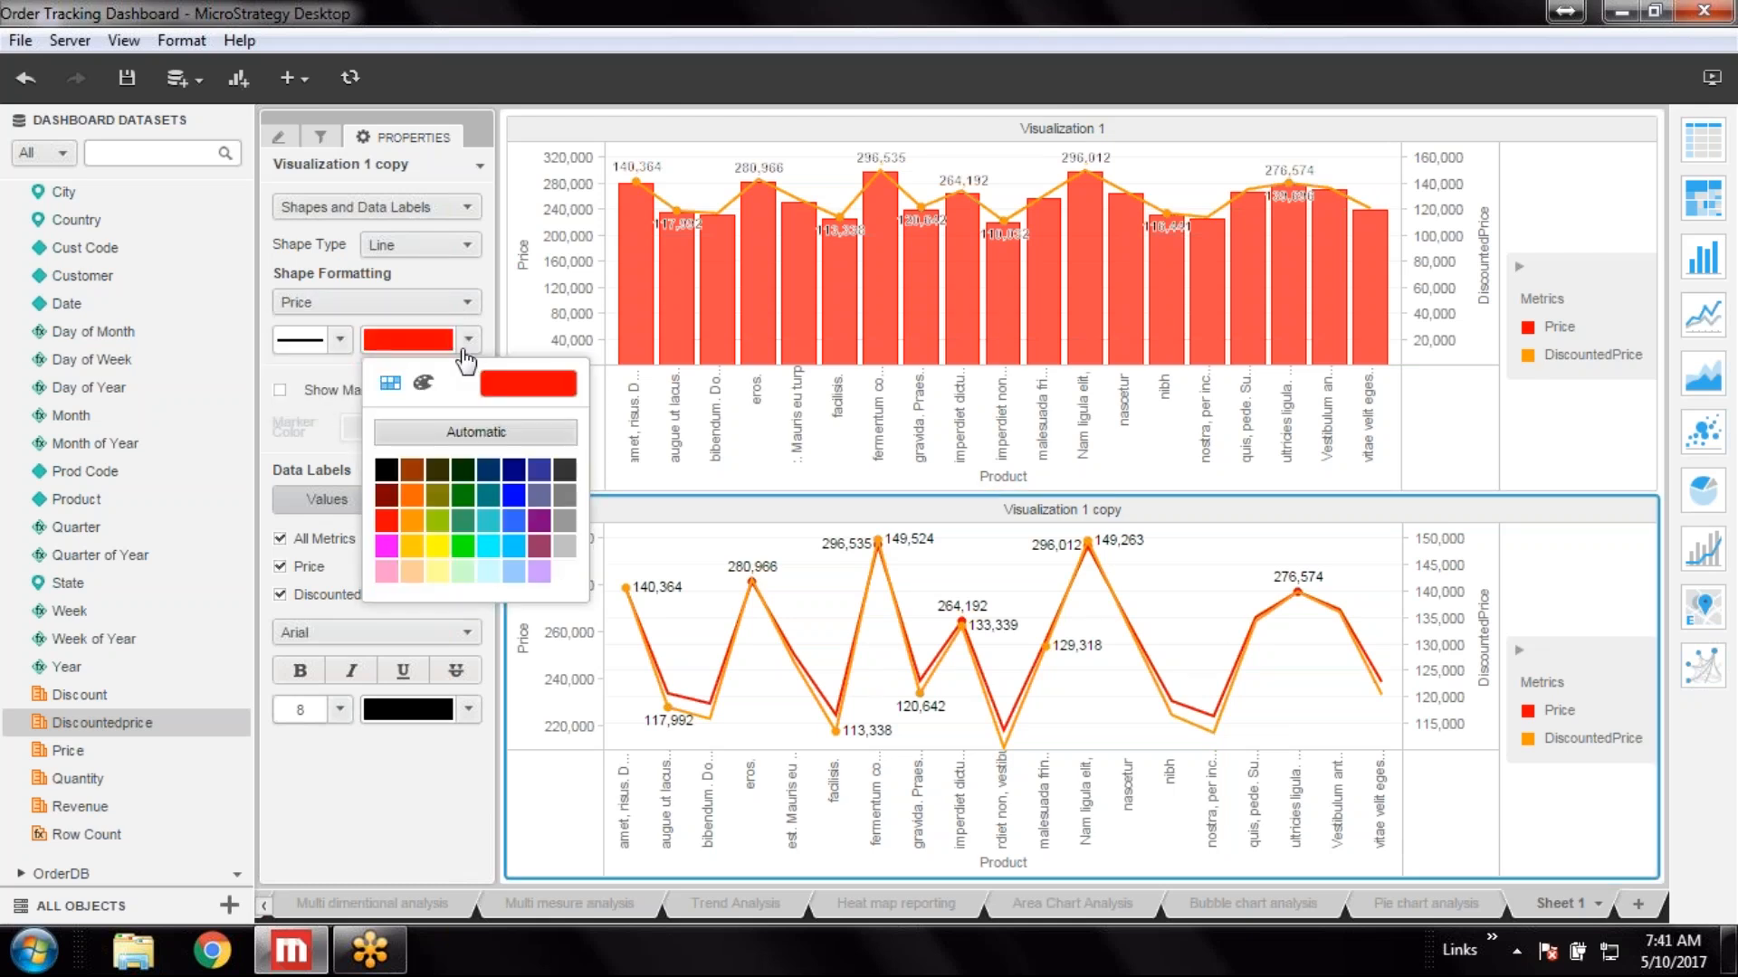
click(413, 498)
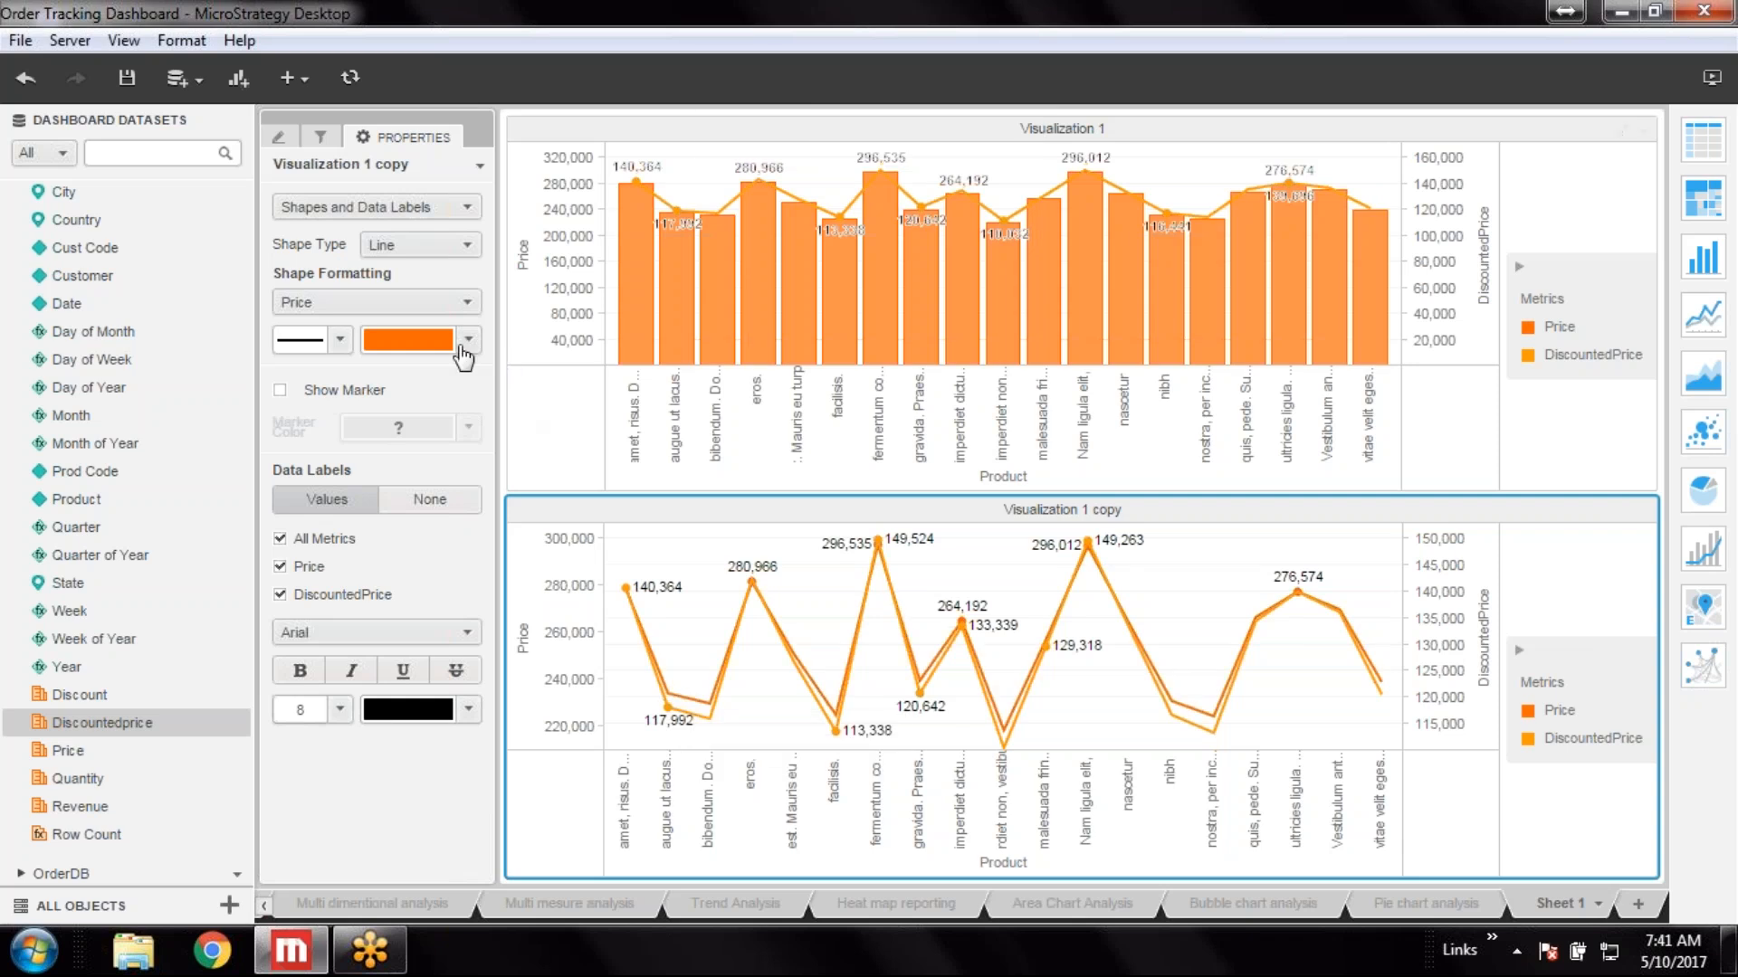
Color the DiscountedPrice series dark green and save the dashboard
click(467, 302)
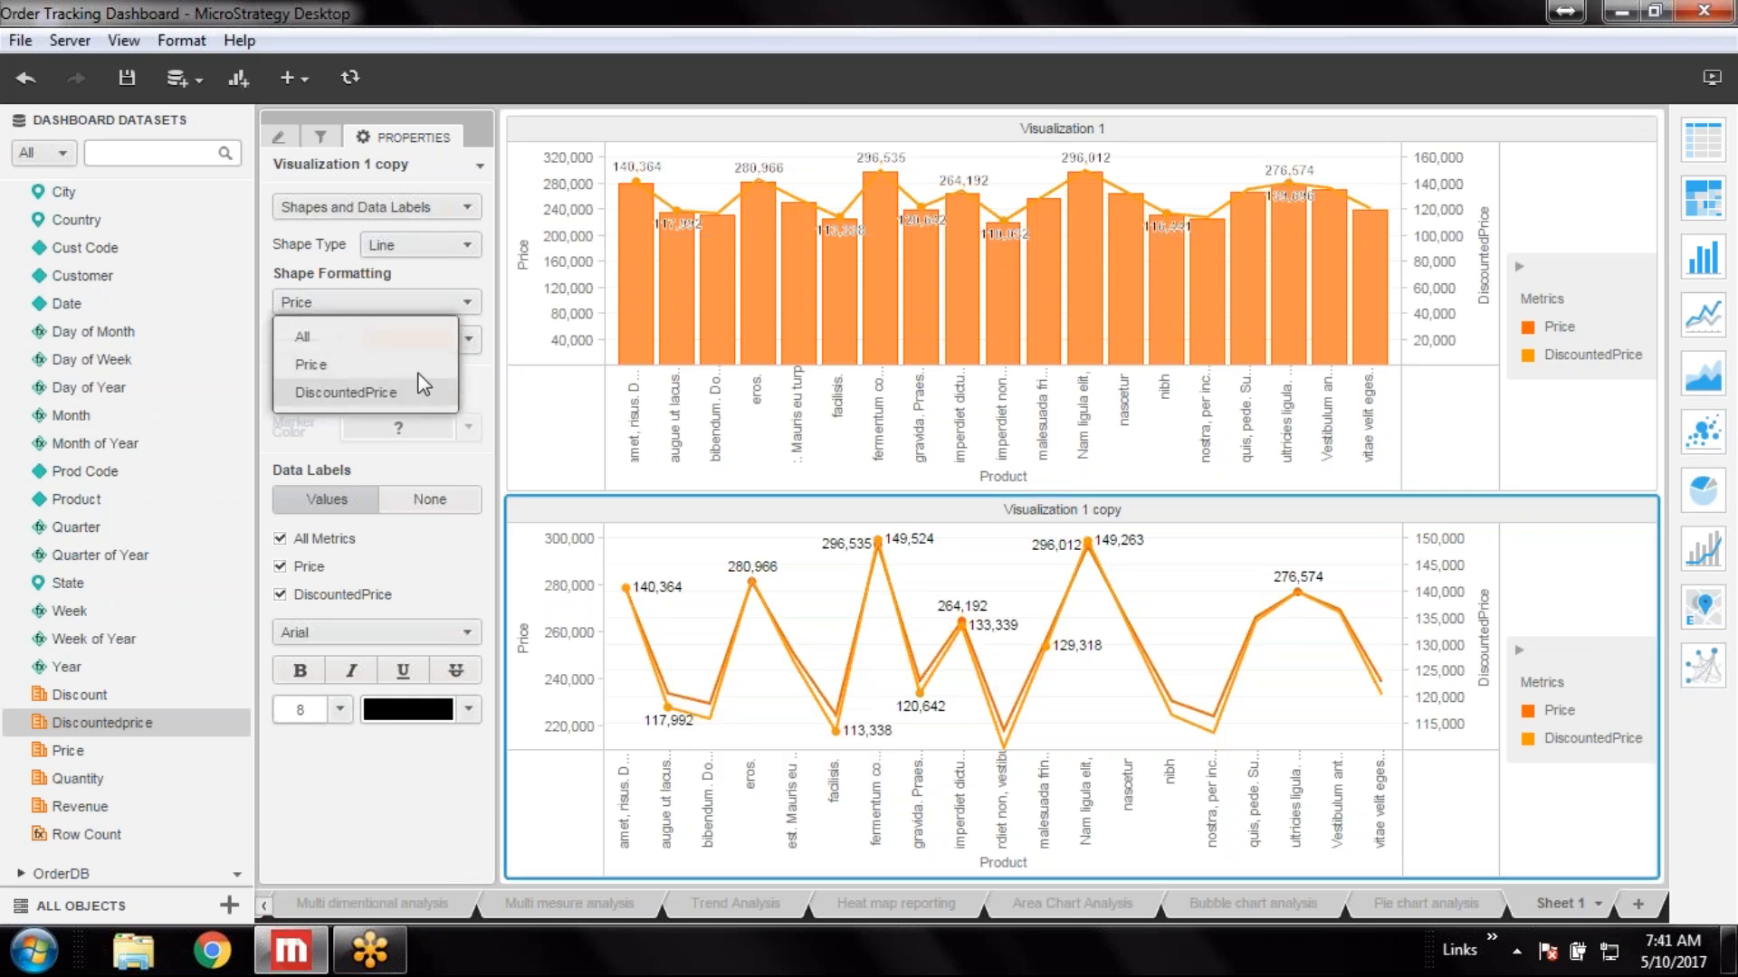
click(400, 392)
click(467, 340)
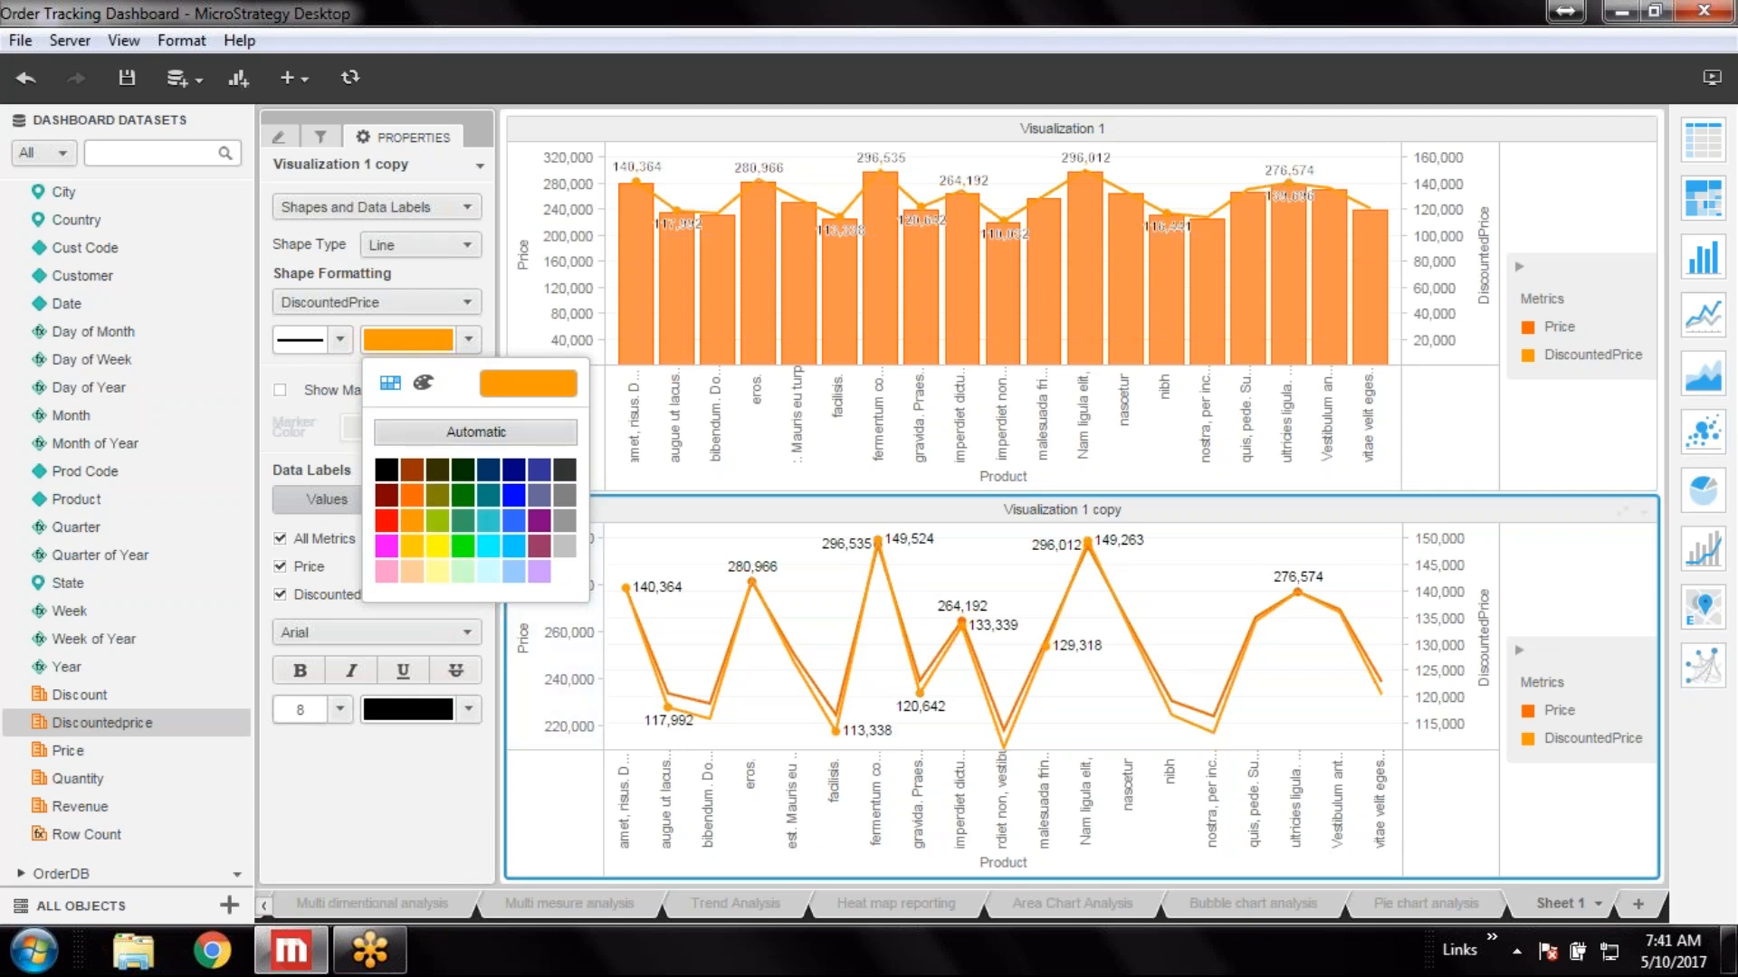
click(462, 495)
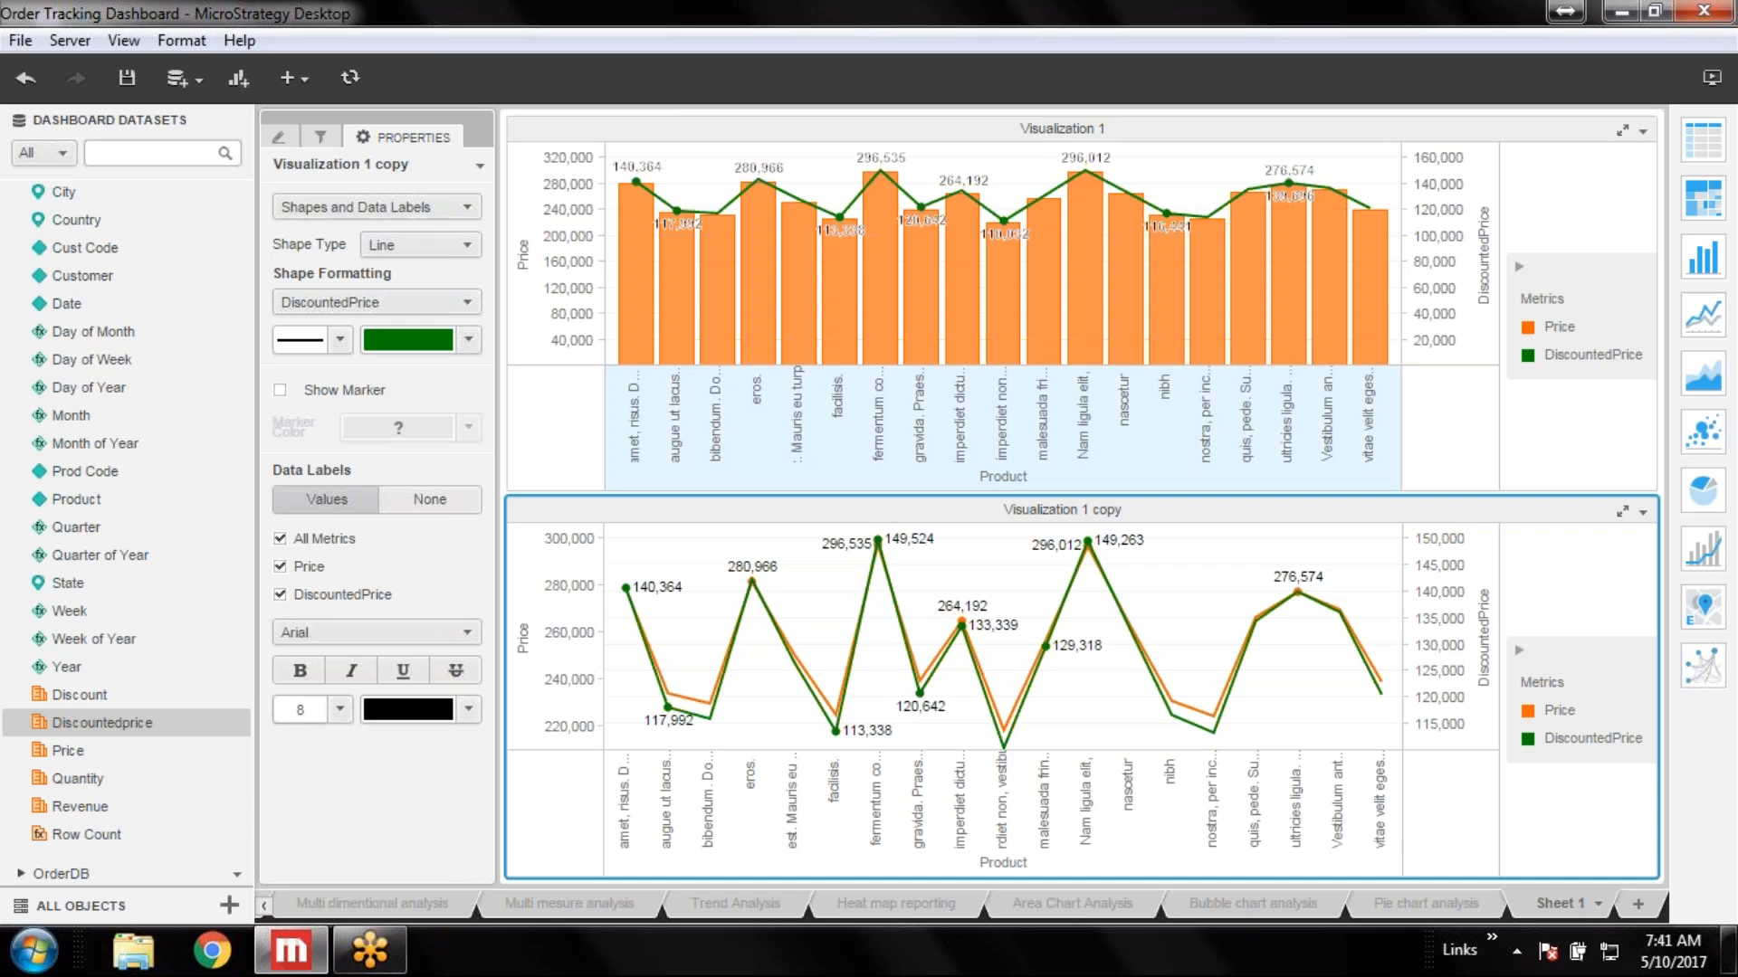
click(123, 81)
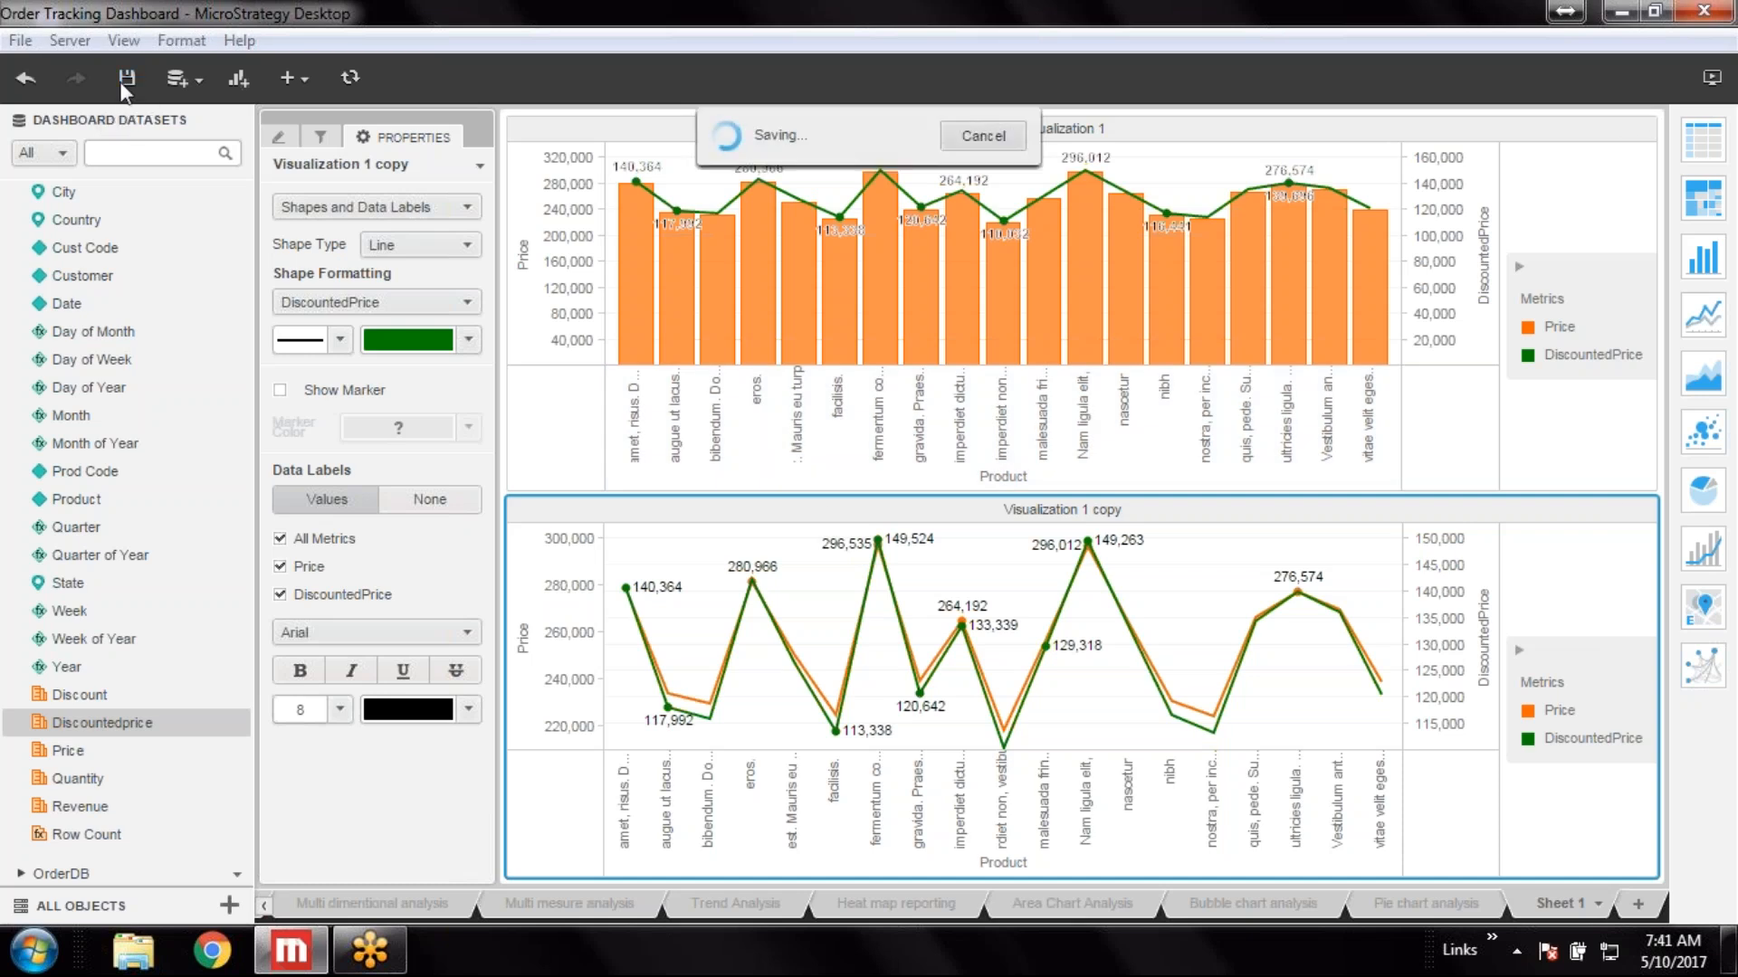
Try the Area and Square shape types on the copied chart before restoring Line
click(463, 241)
click(421, 338)
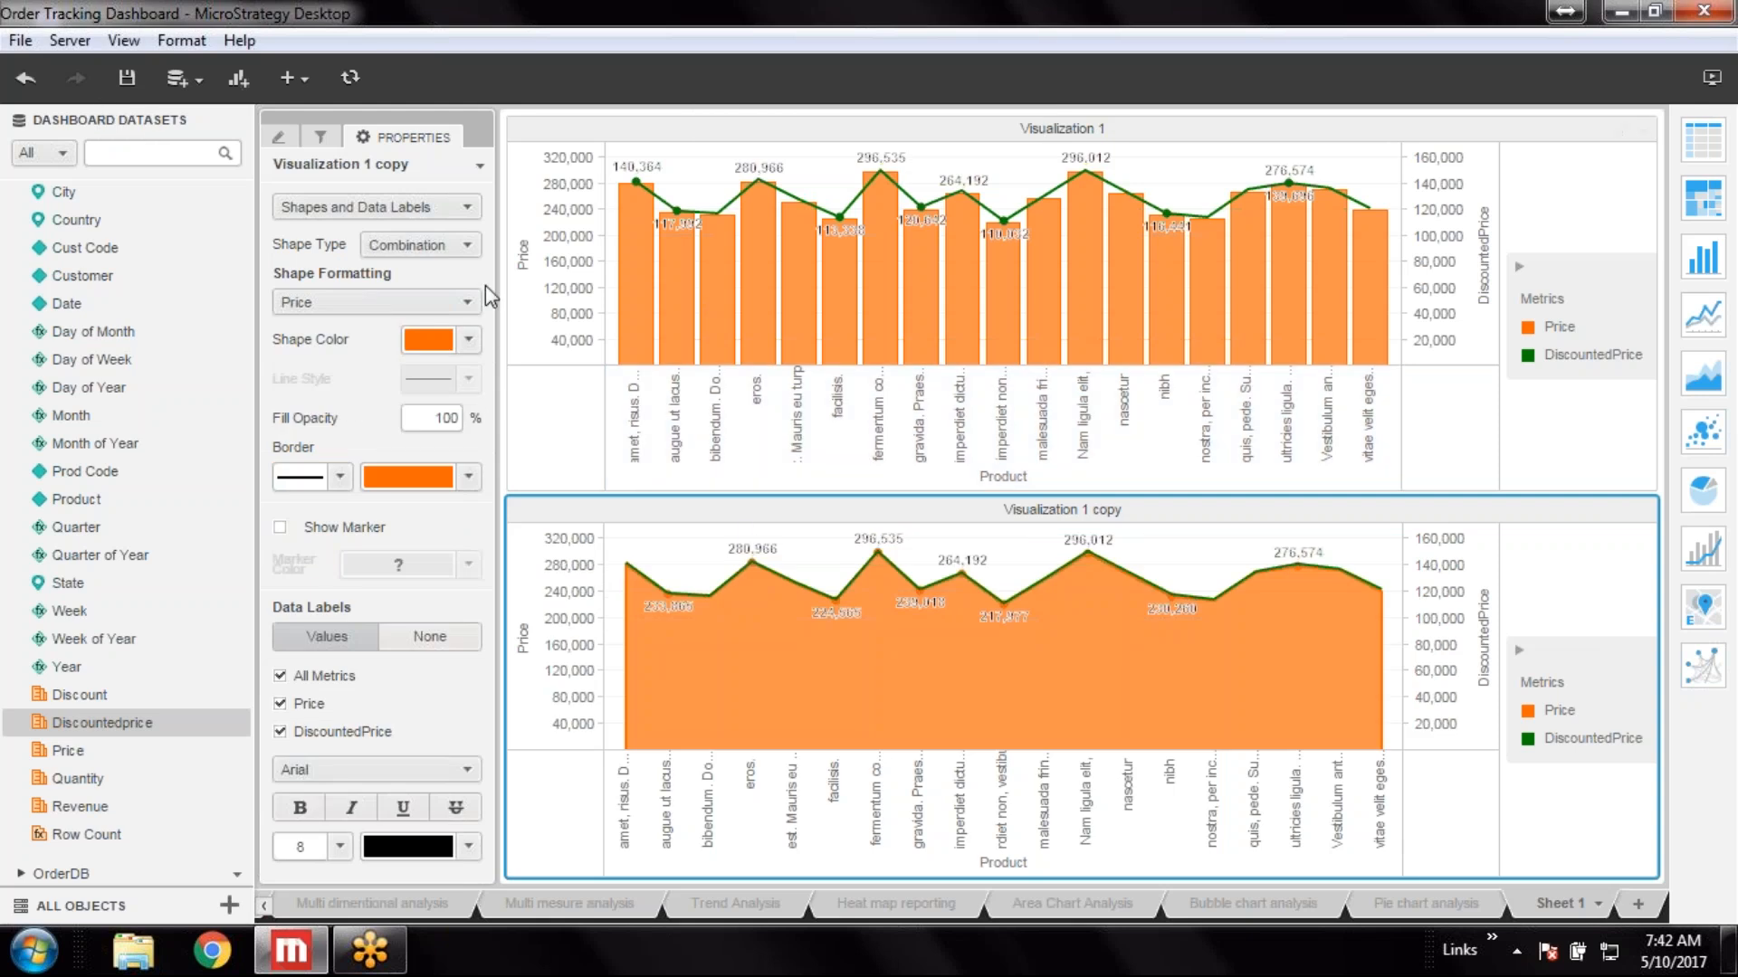
click(470, 246)
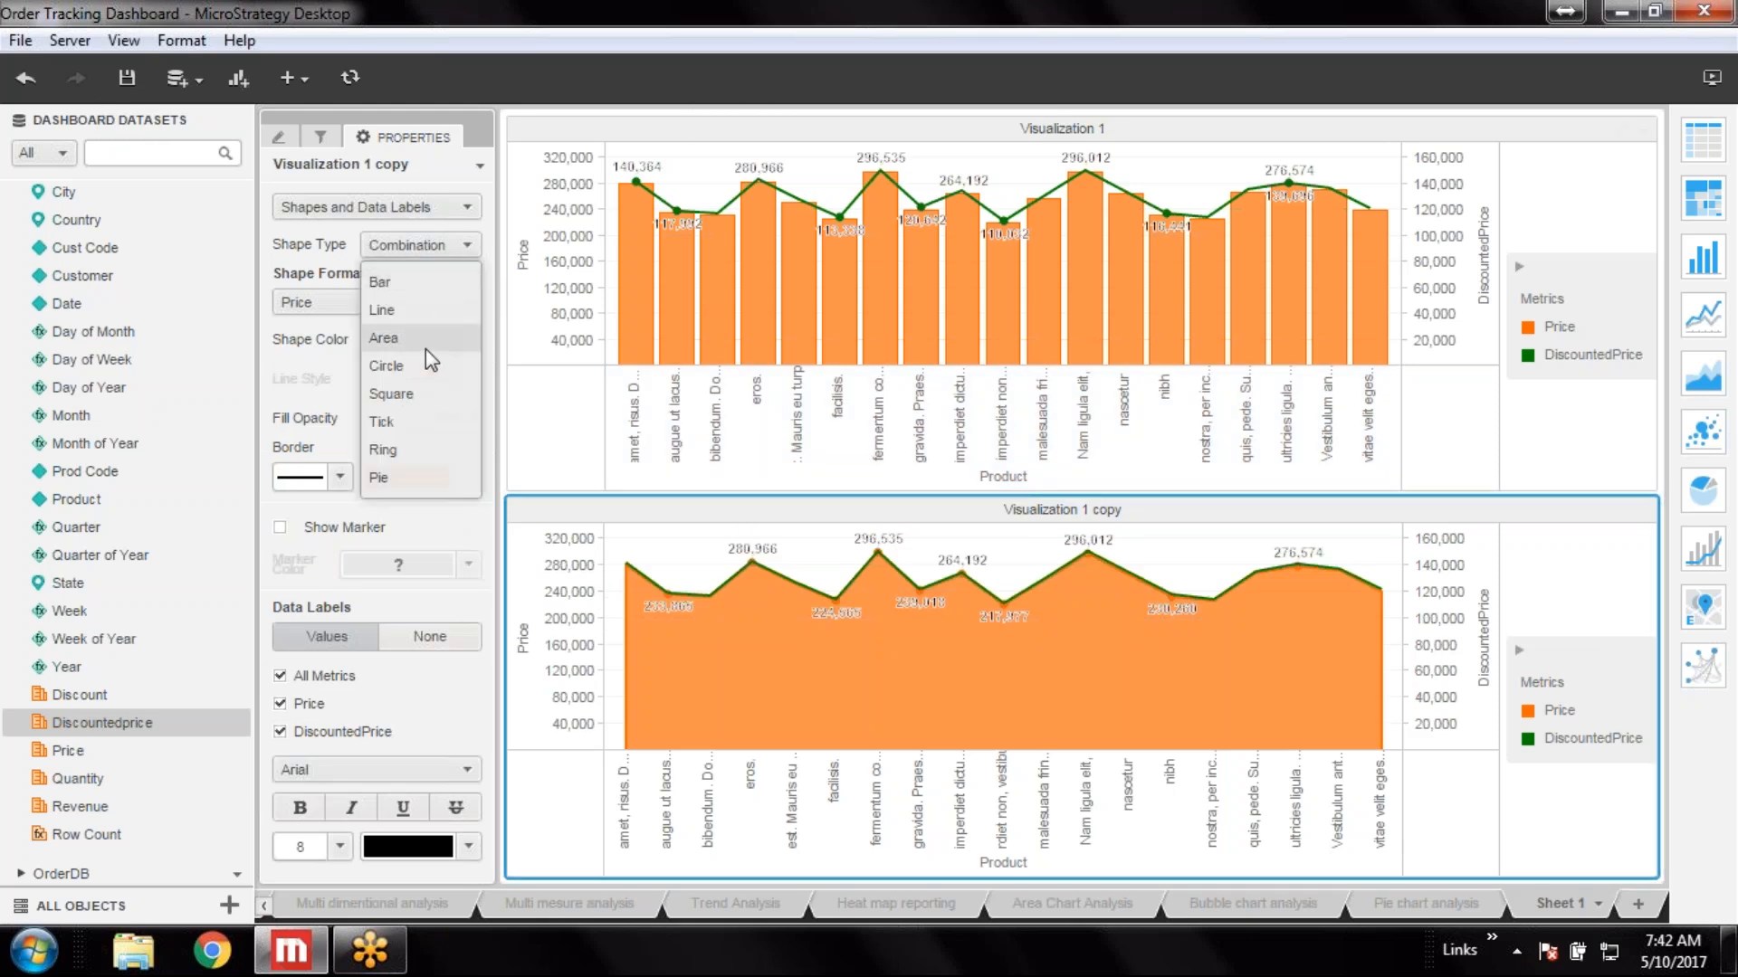
click(413, 394)
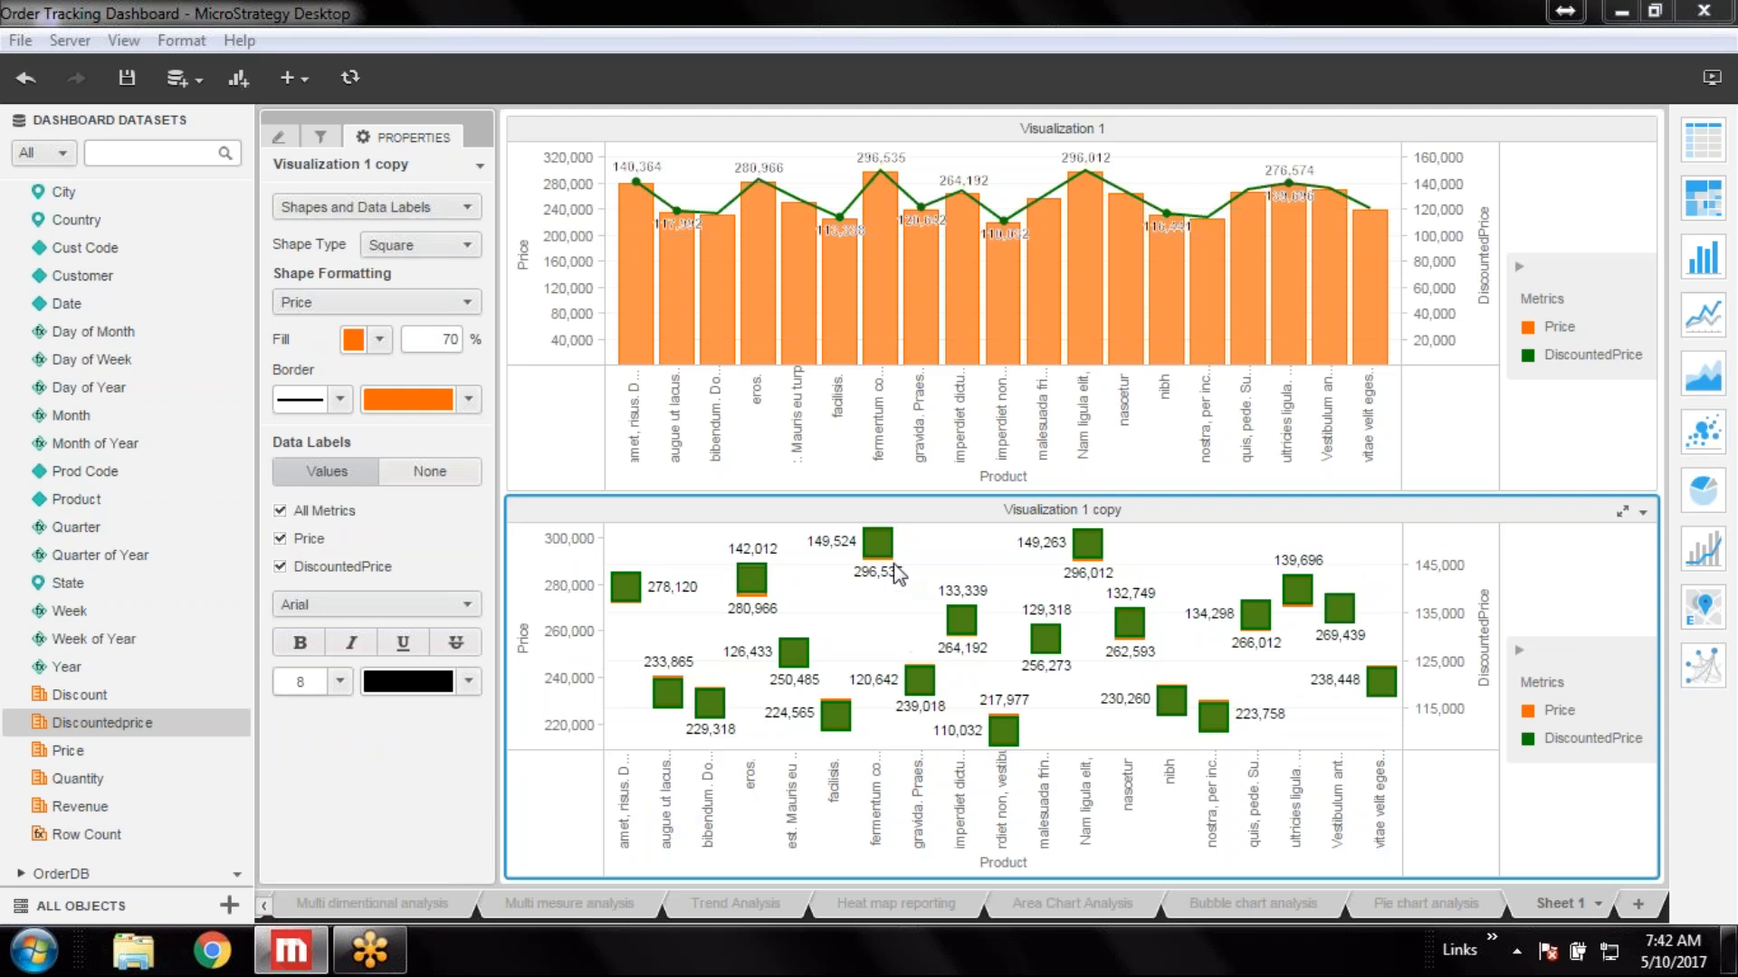
mouse_move(886, 555)
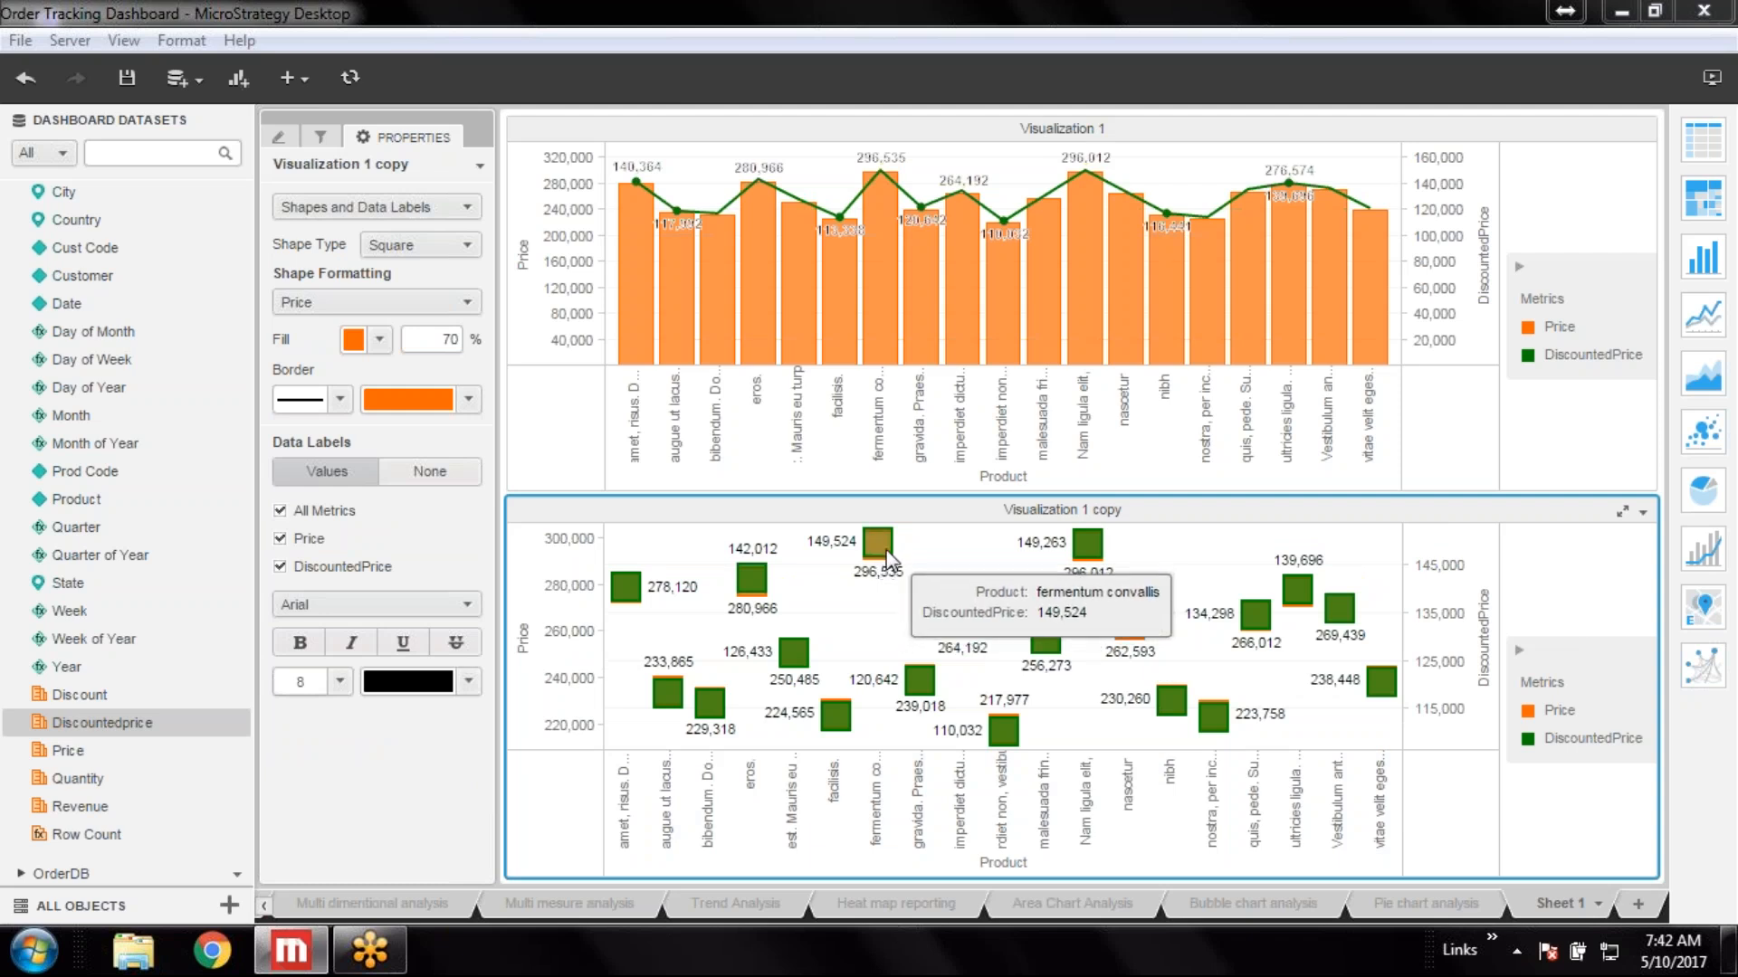
mouse_move(838, 733)
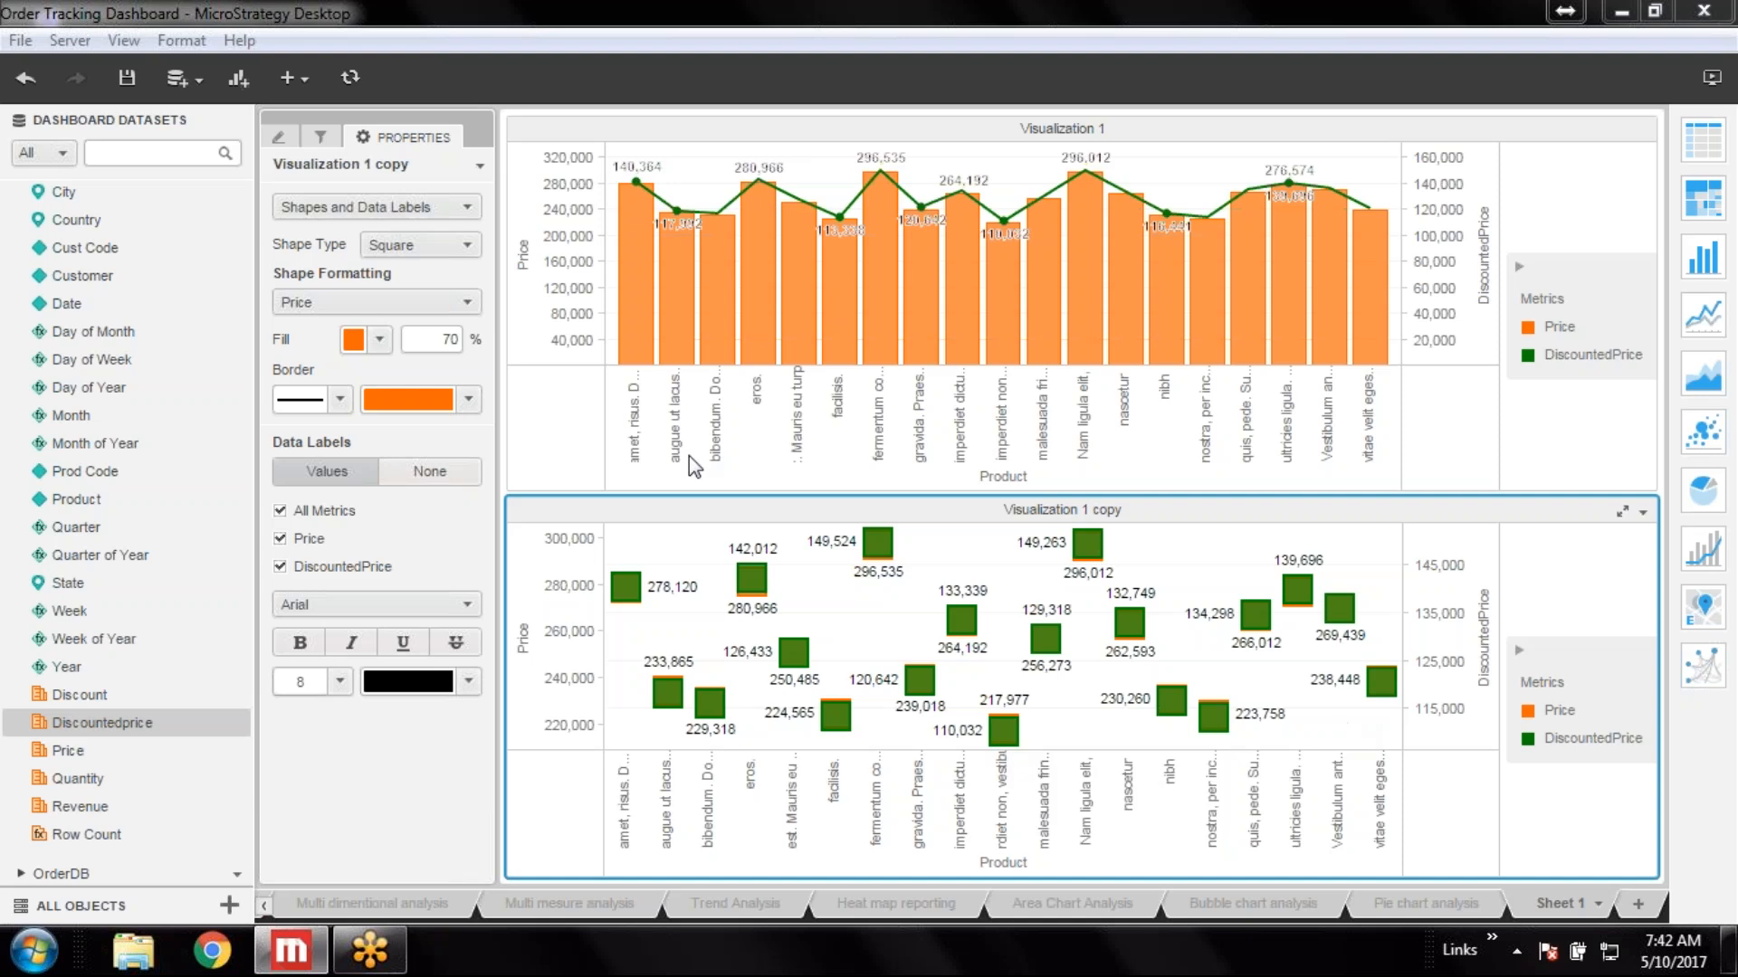
click(464, 246)
click(406, 313)
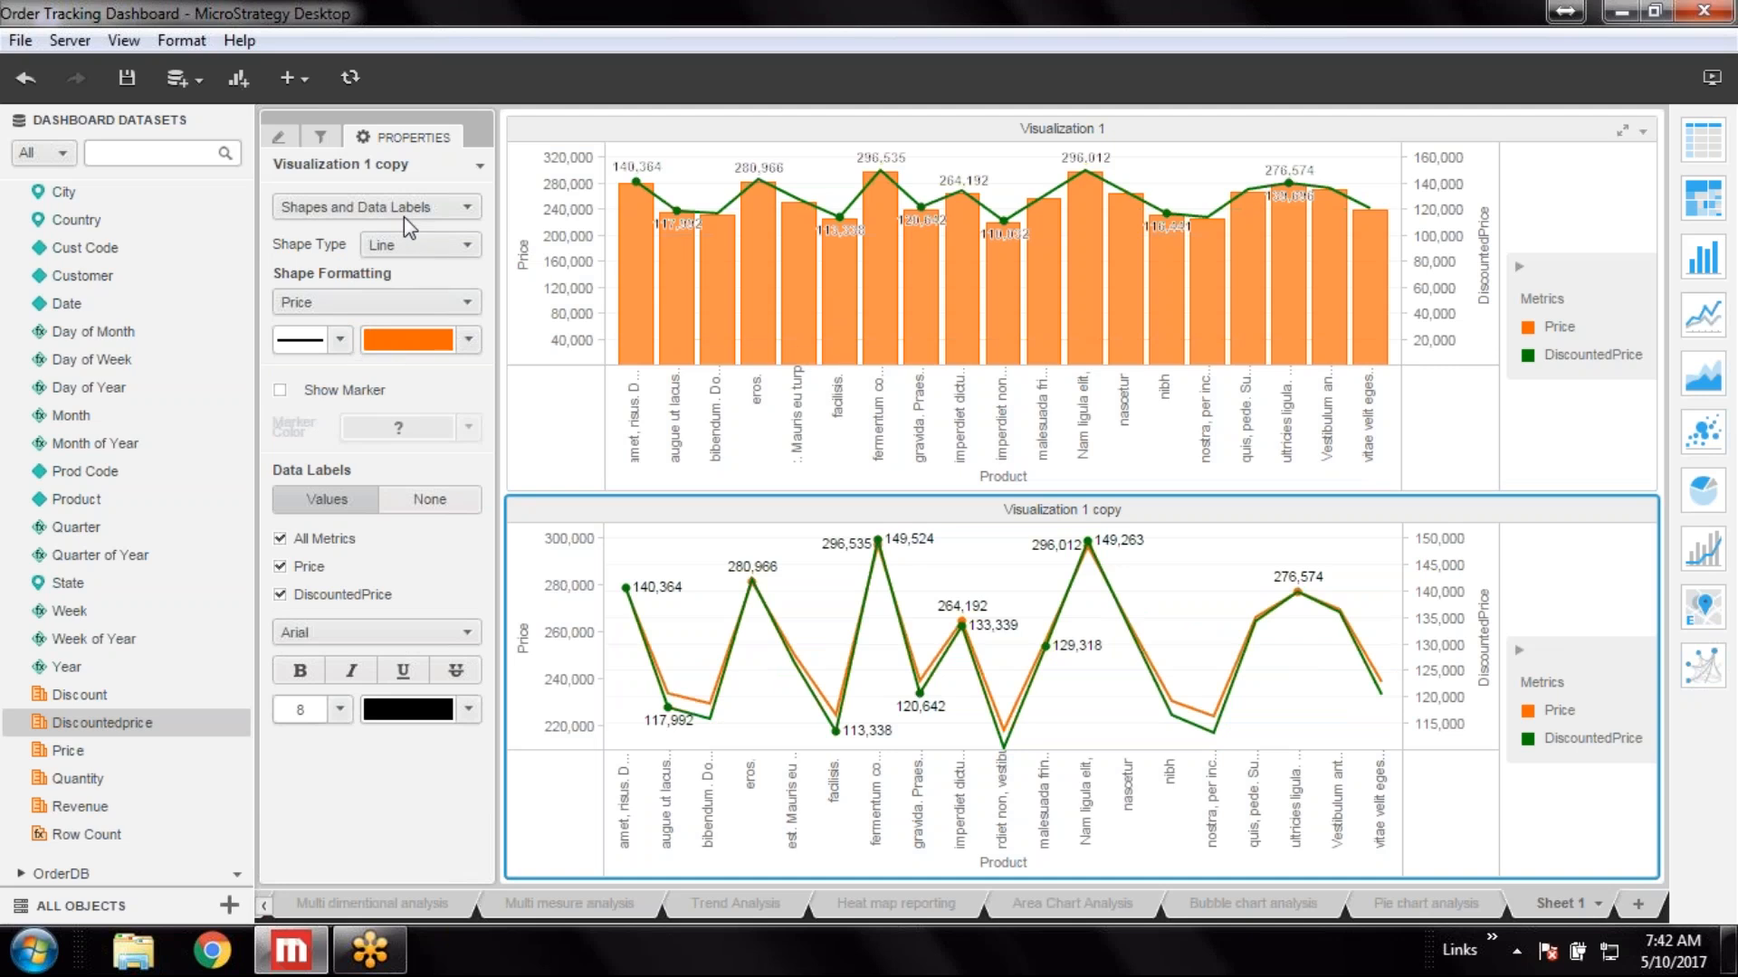
On the original combination chart, select the DiscountedPrice series and change its line style
click(922, 133)
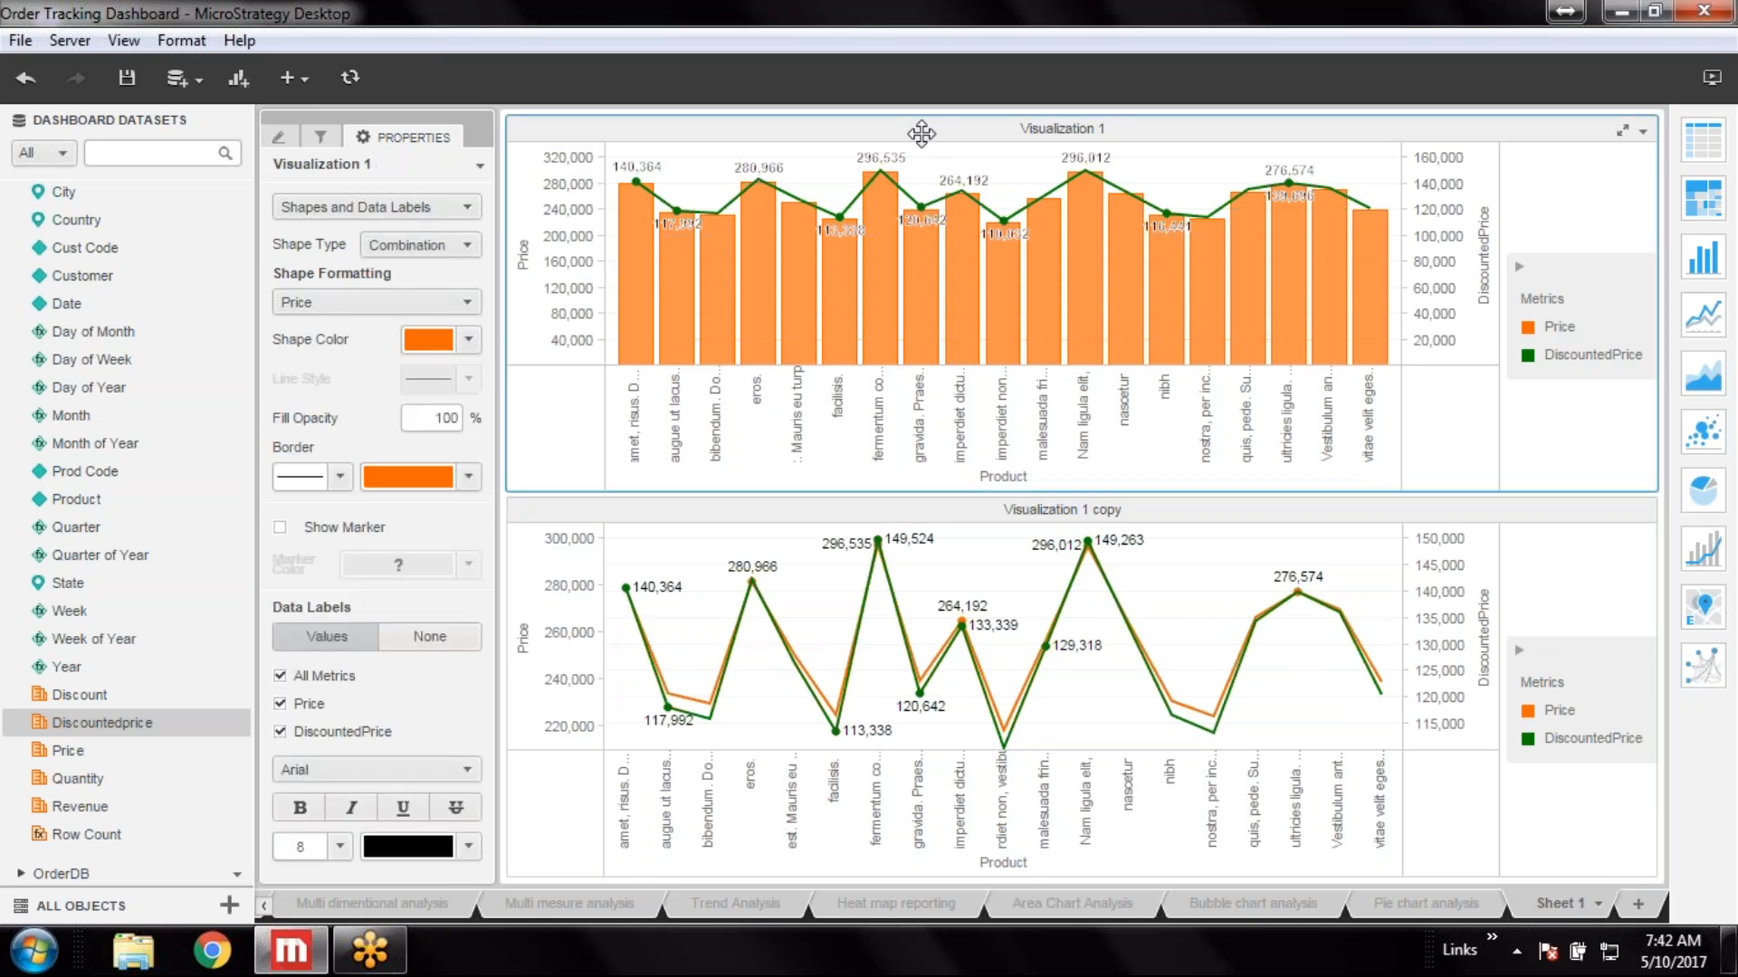
click(456, 308)
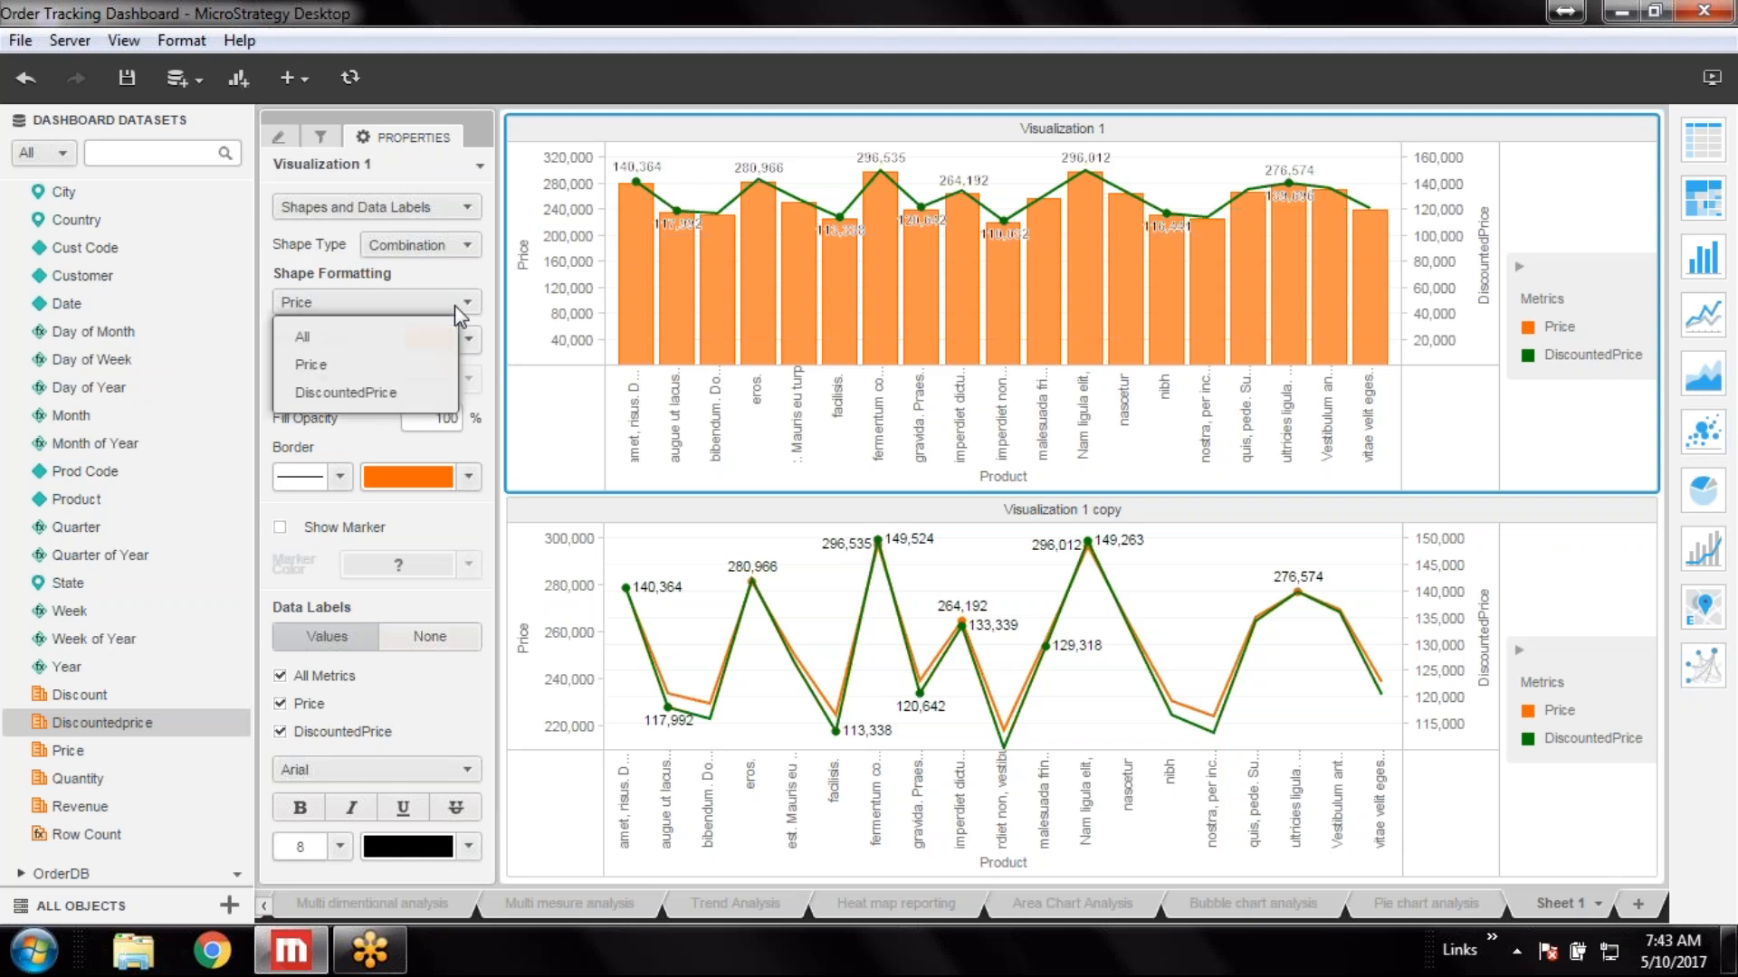
click(369, 391)
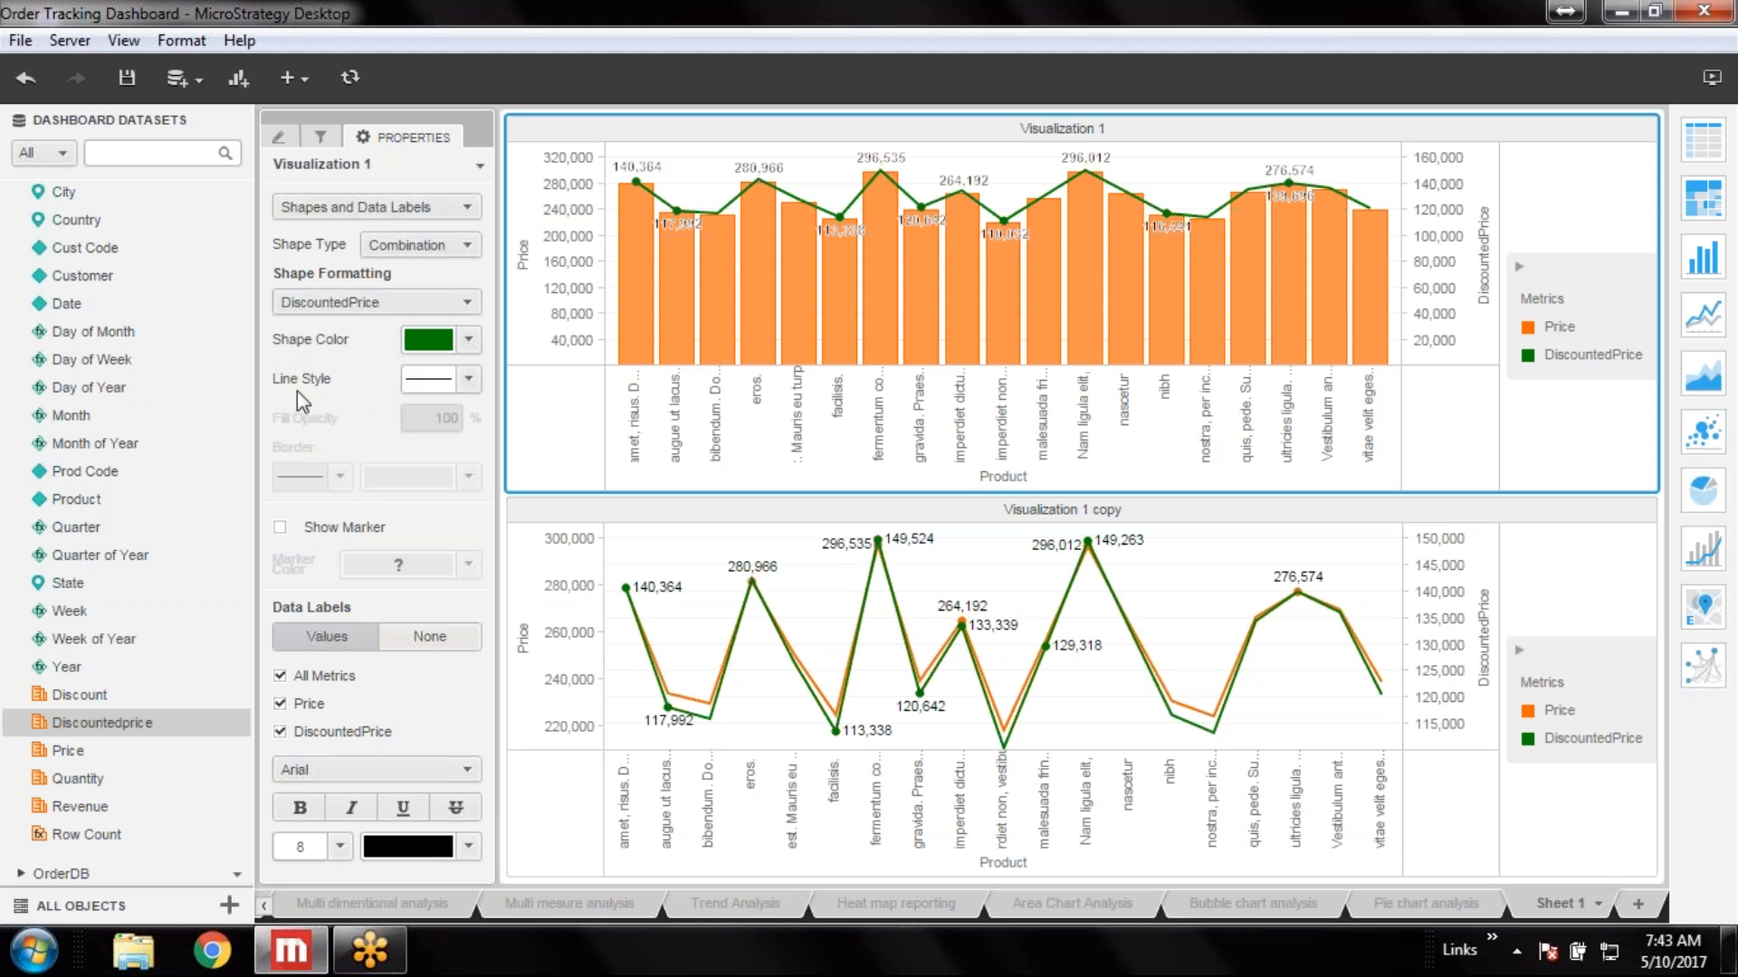
click(468, 389)
click(422, 488)
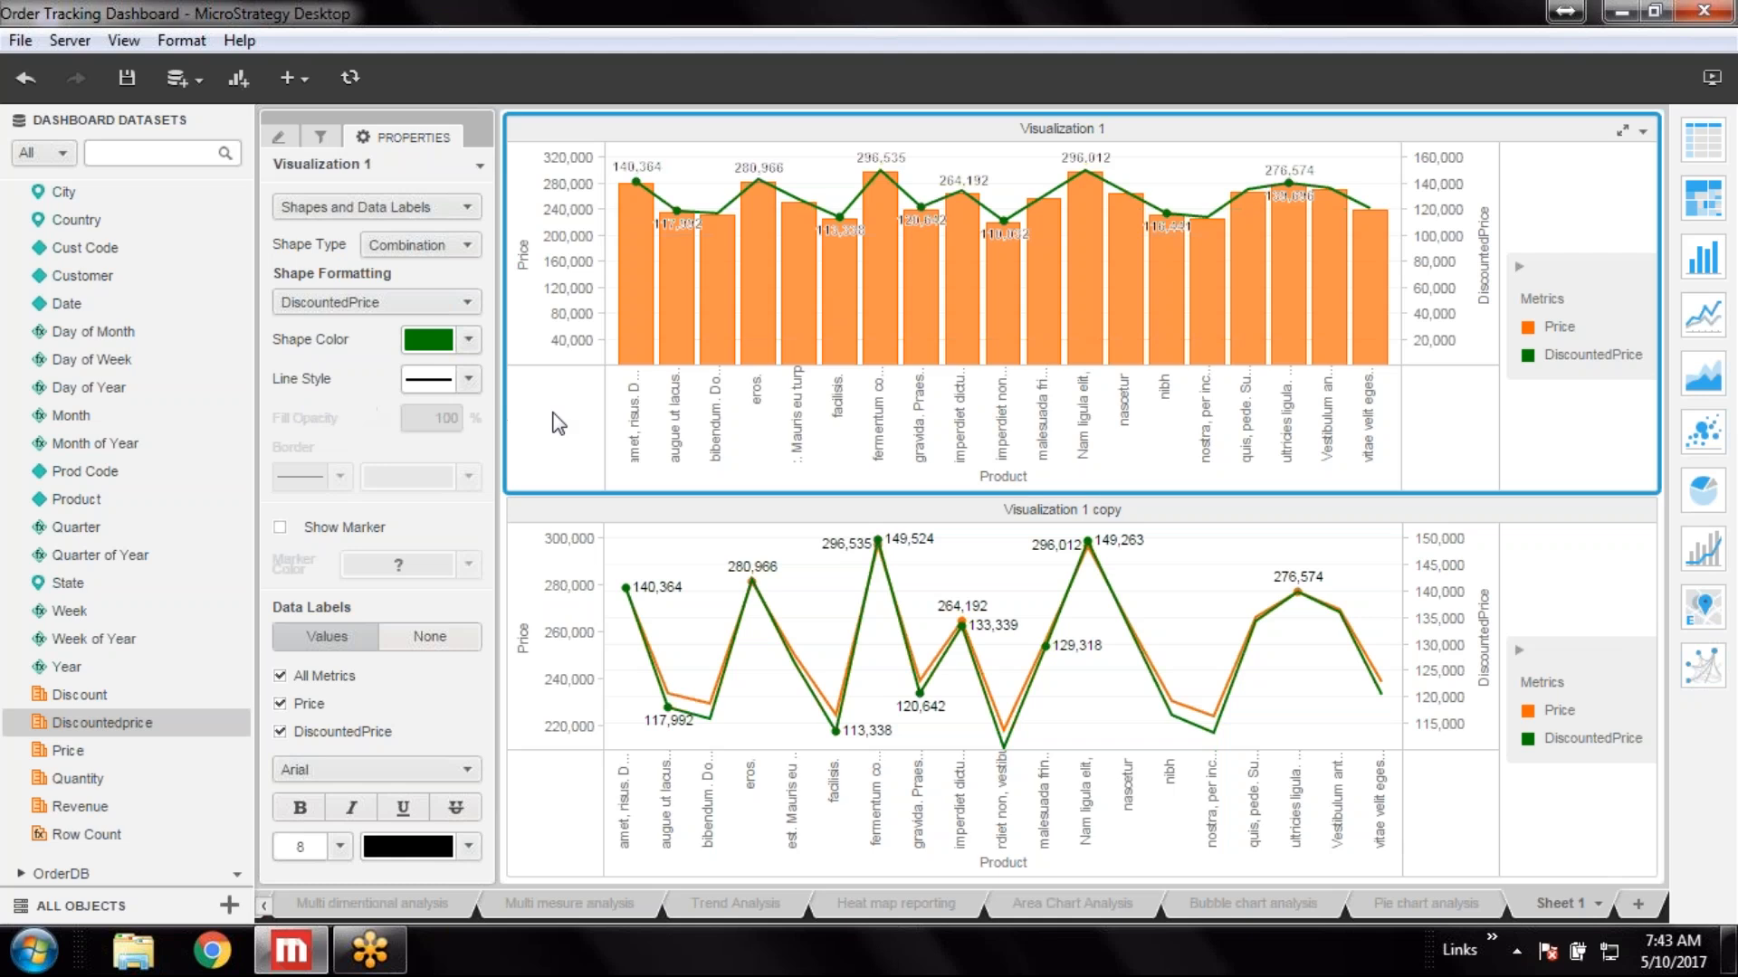
Rename the Sheet 1 tab to Combo chart analysis and save the dashboard
click(1600, 904)
click(1495, 808)
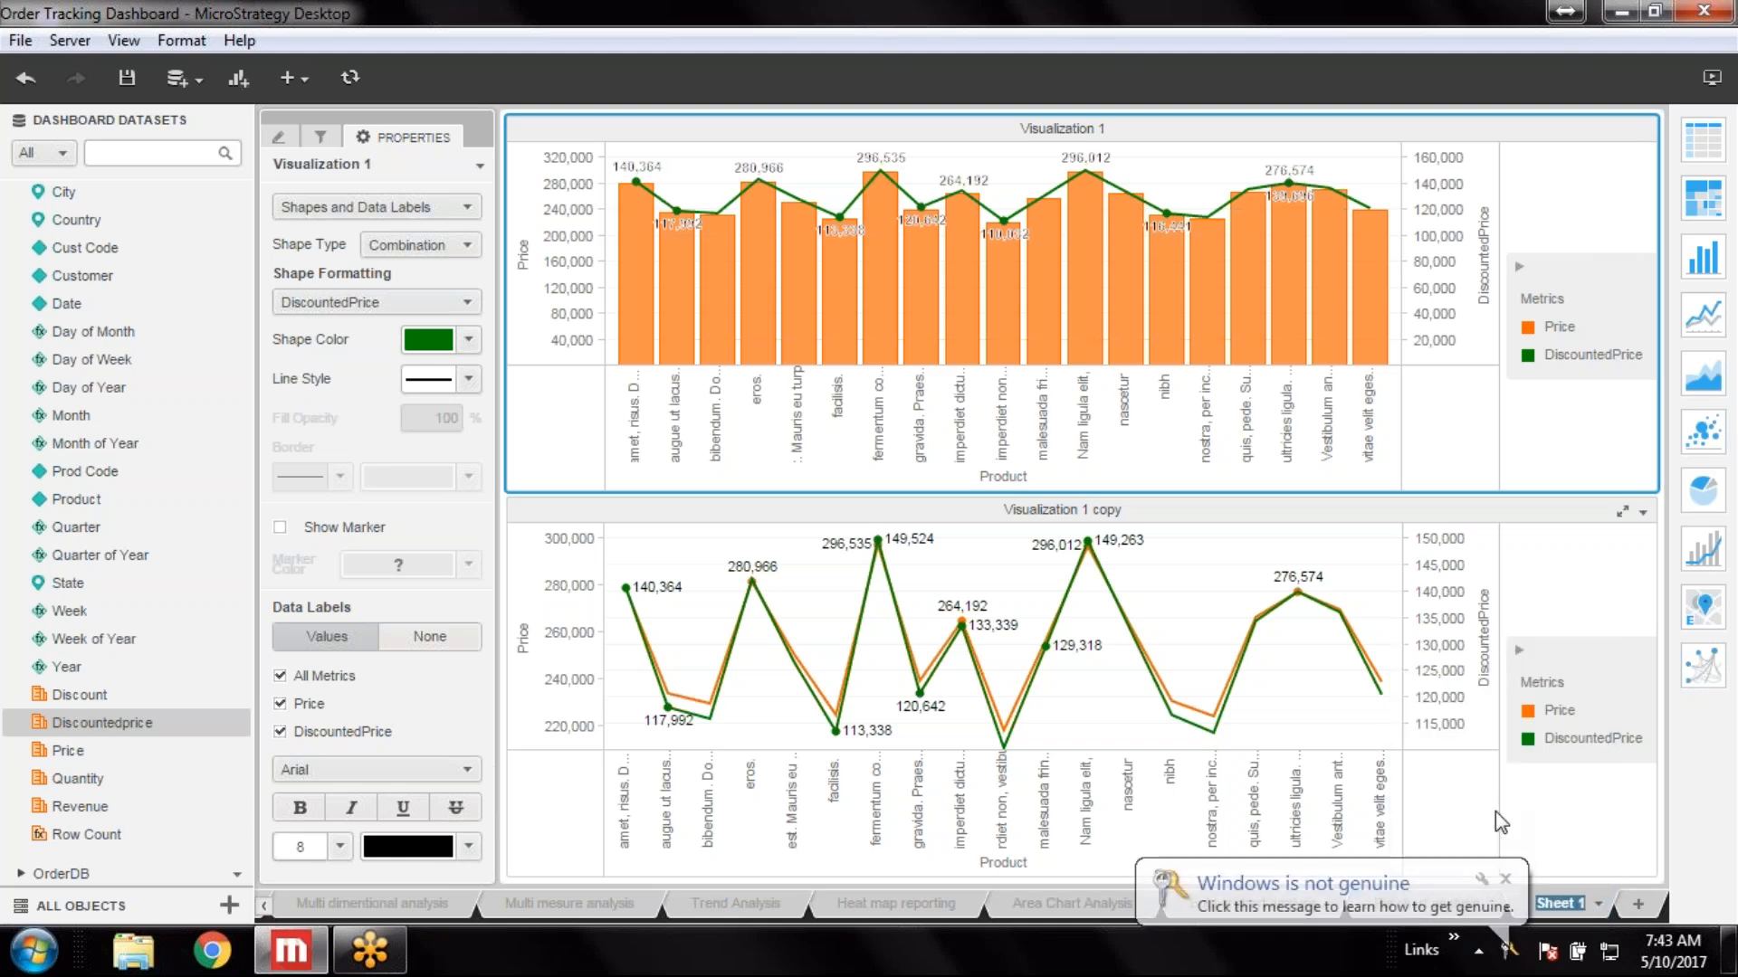
text(Com)
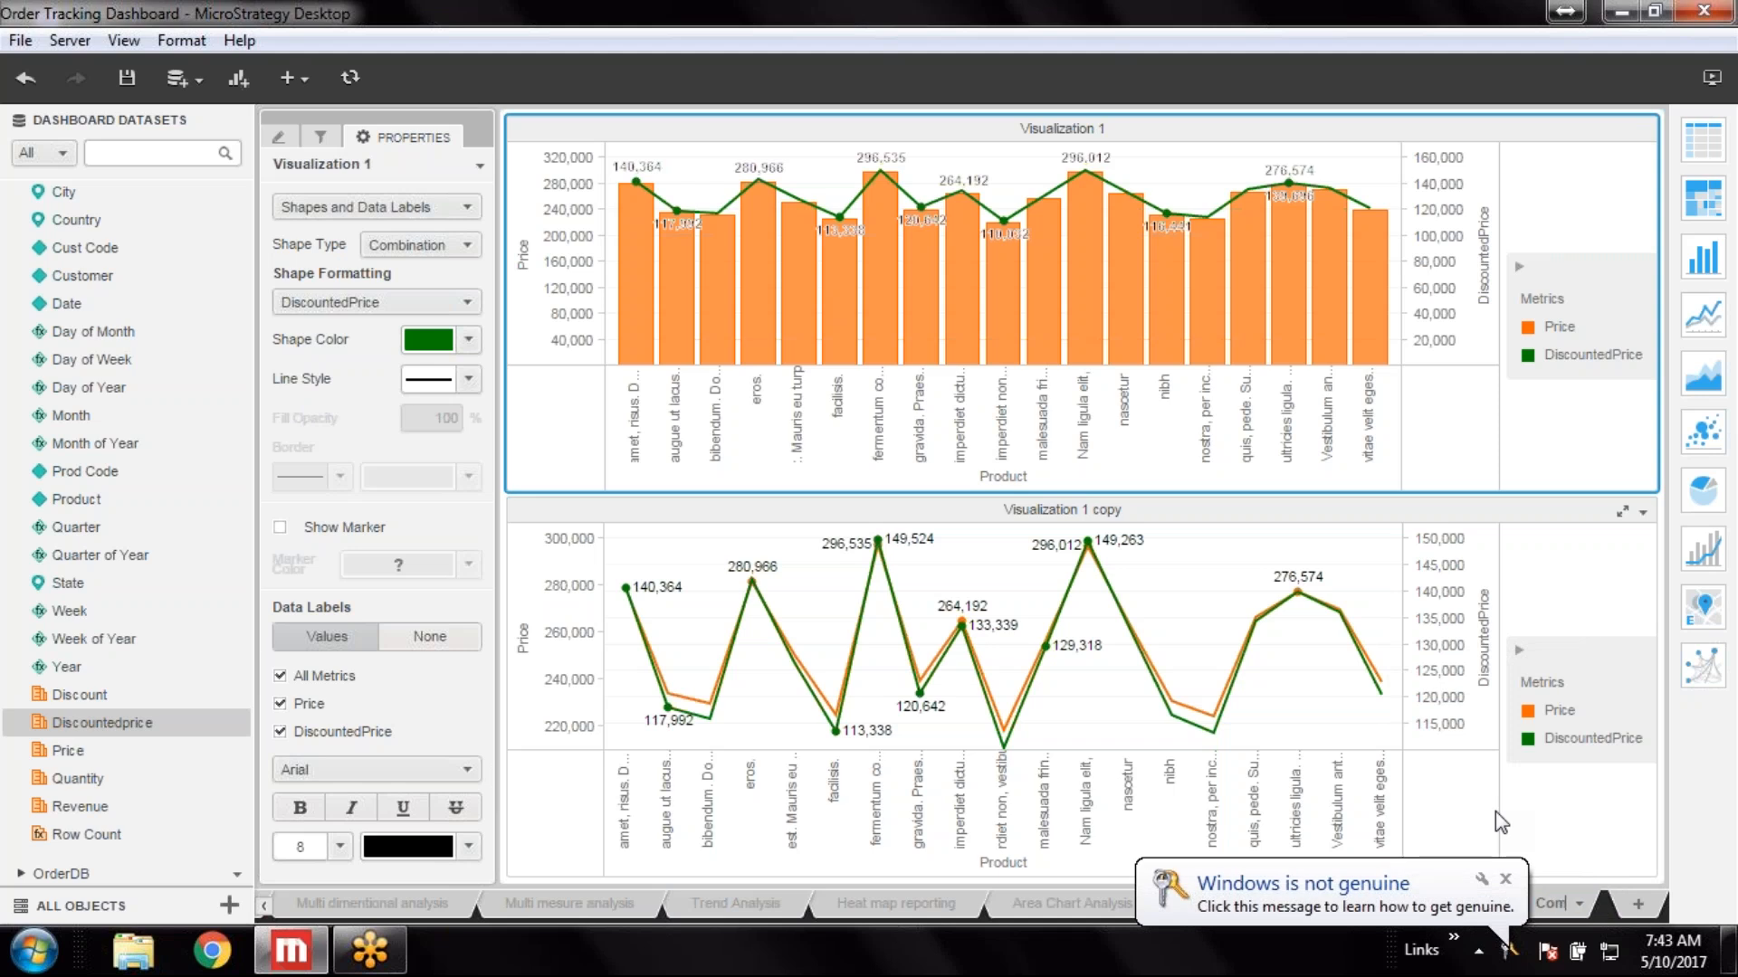
text(bo cha)
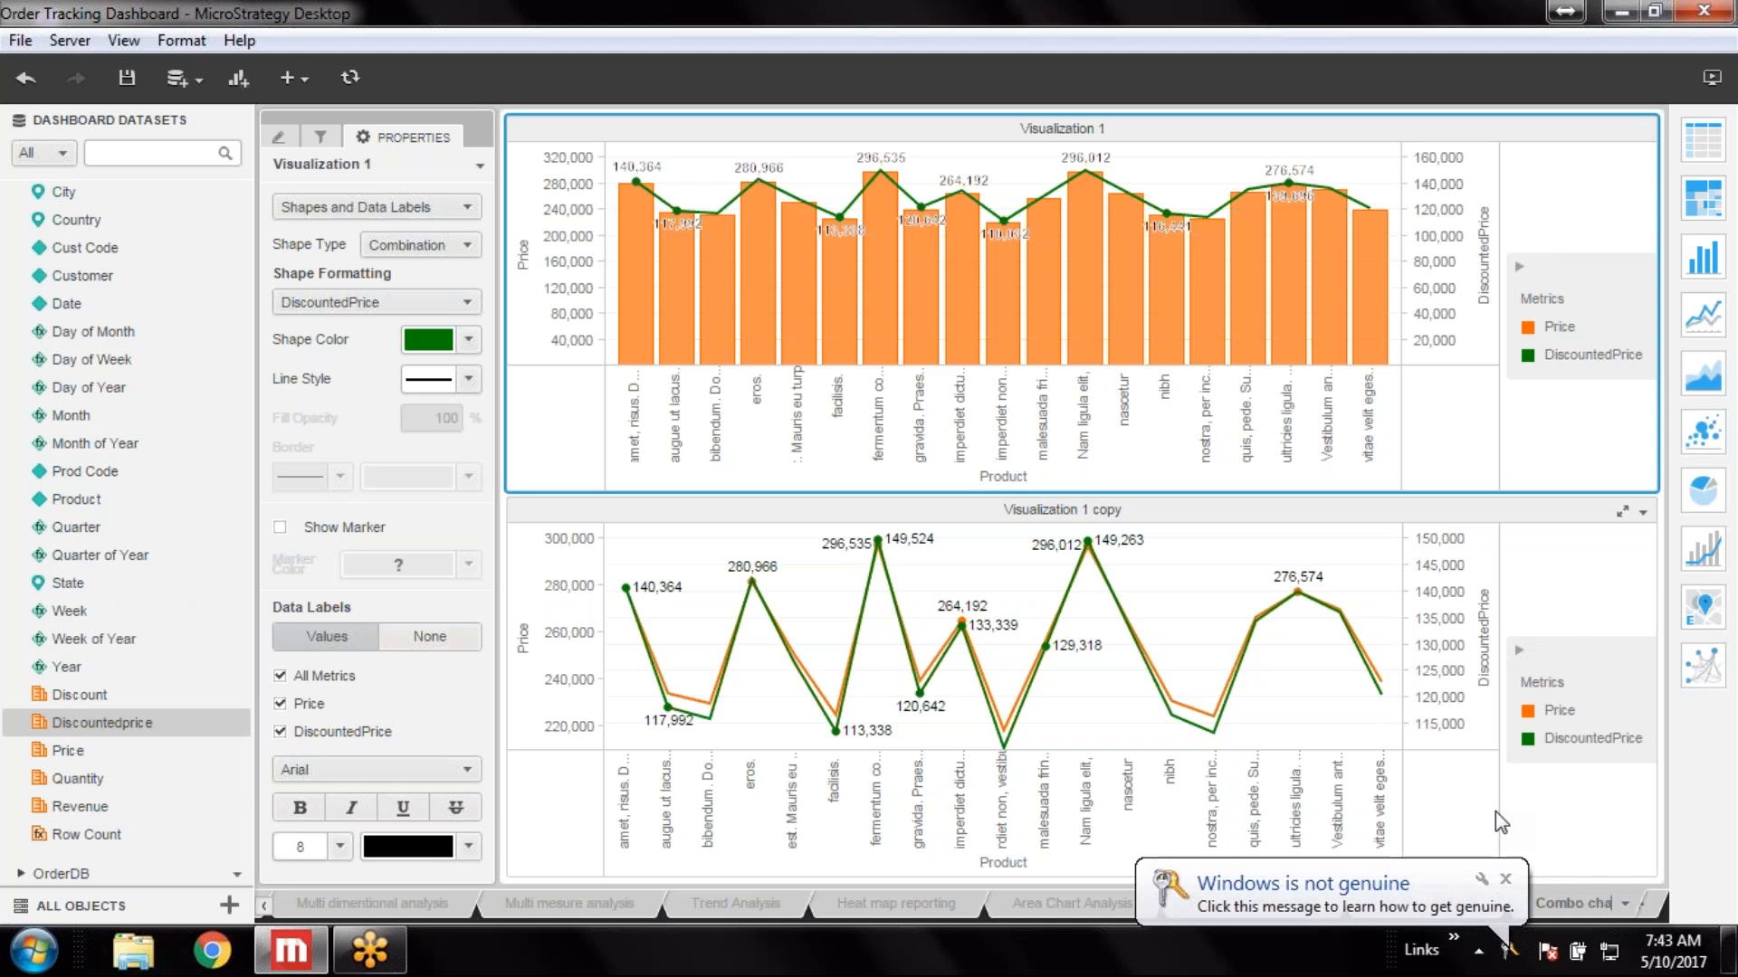
text(rt analys)
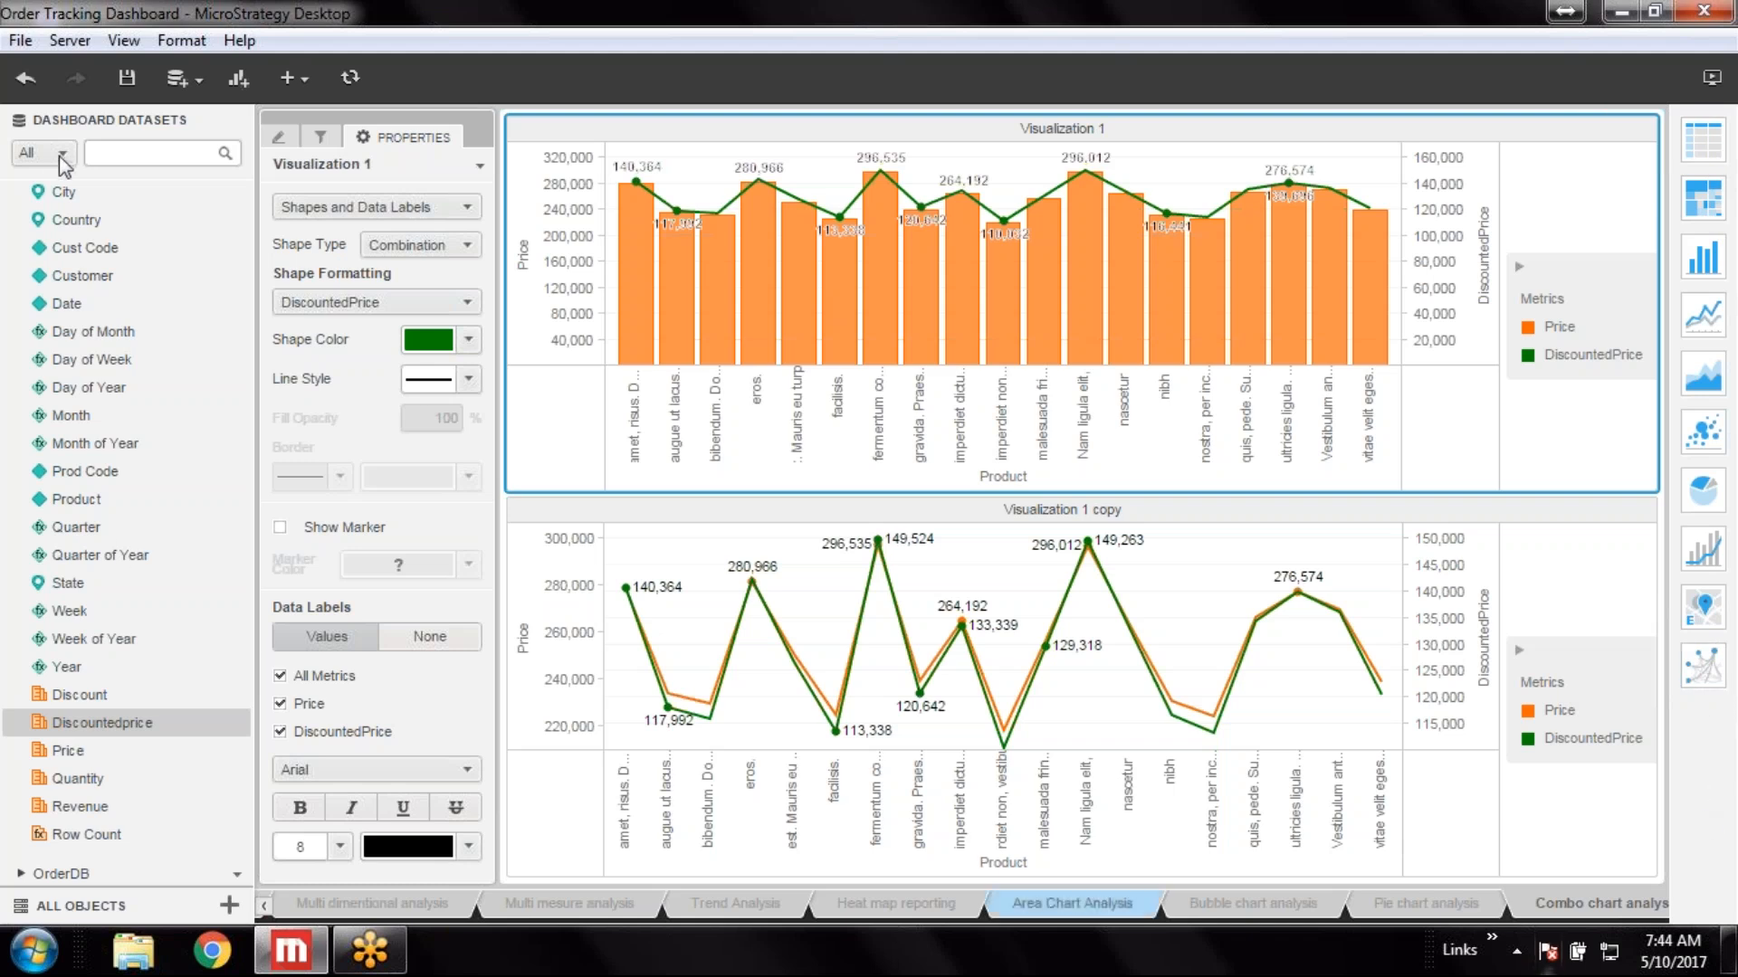
click(129, 76)
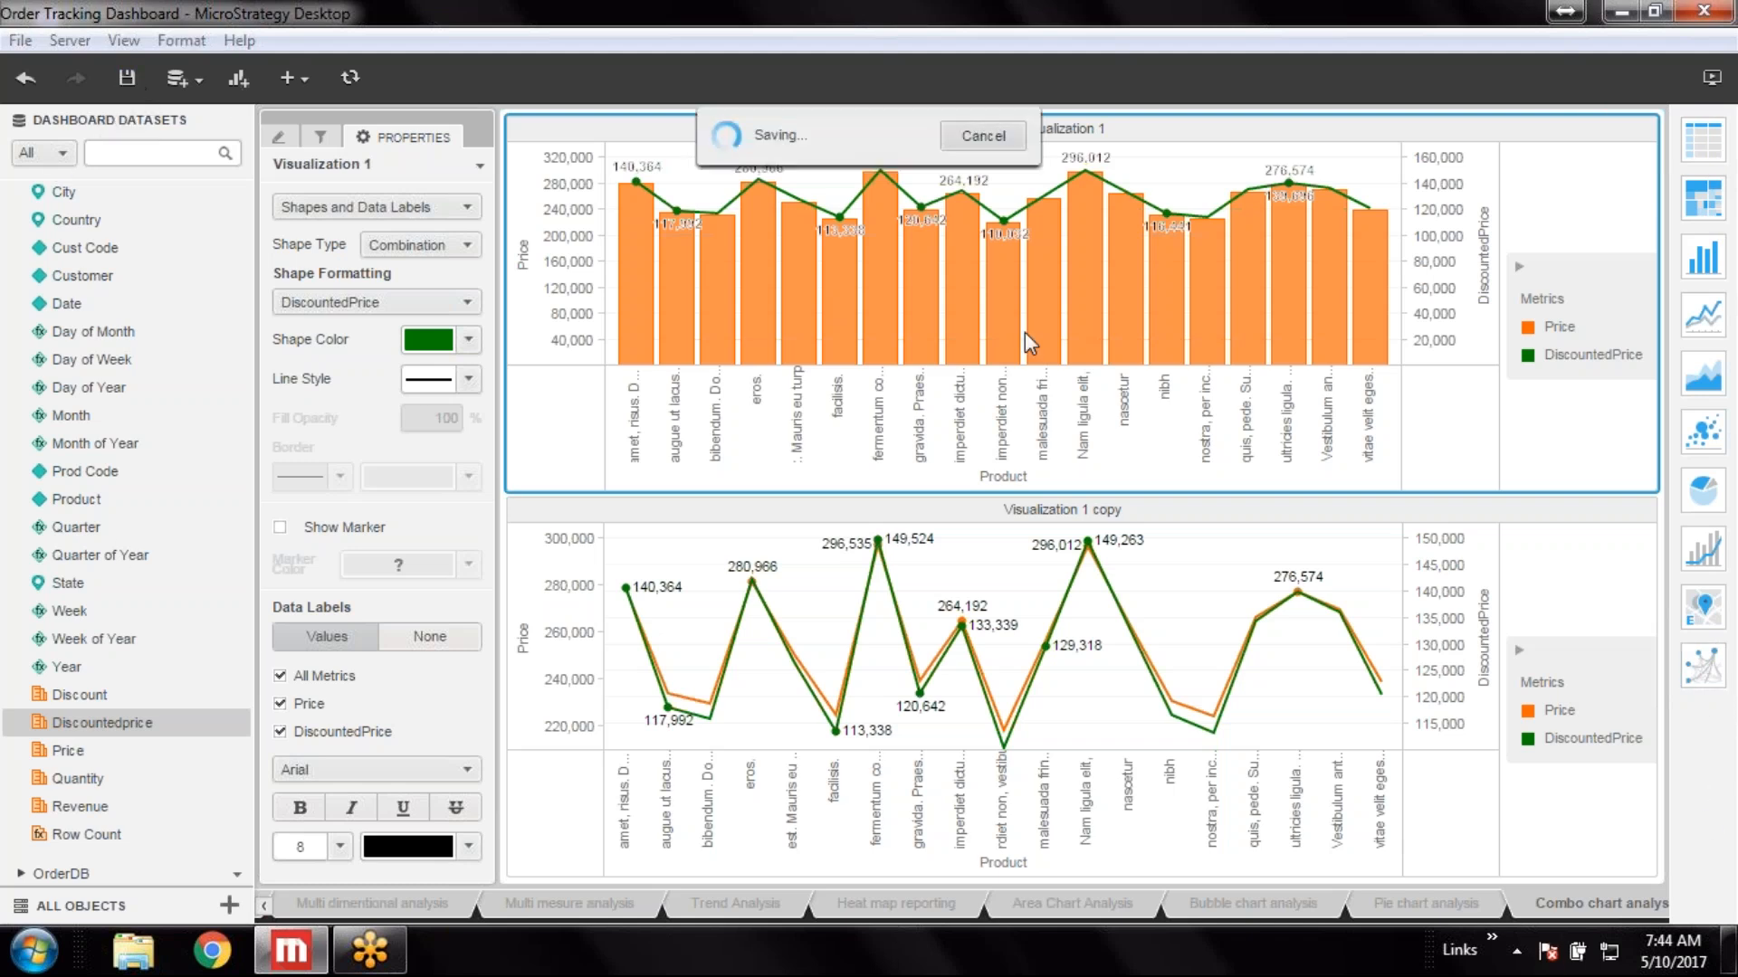